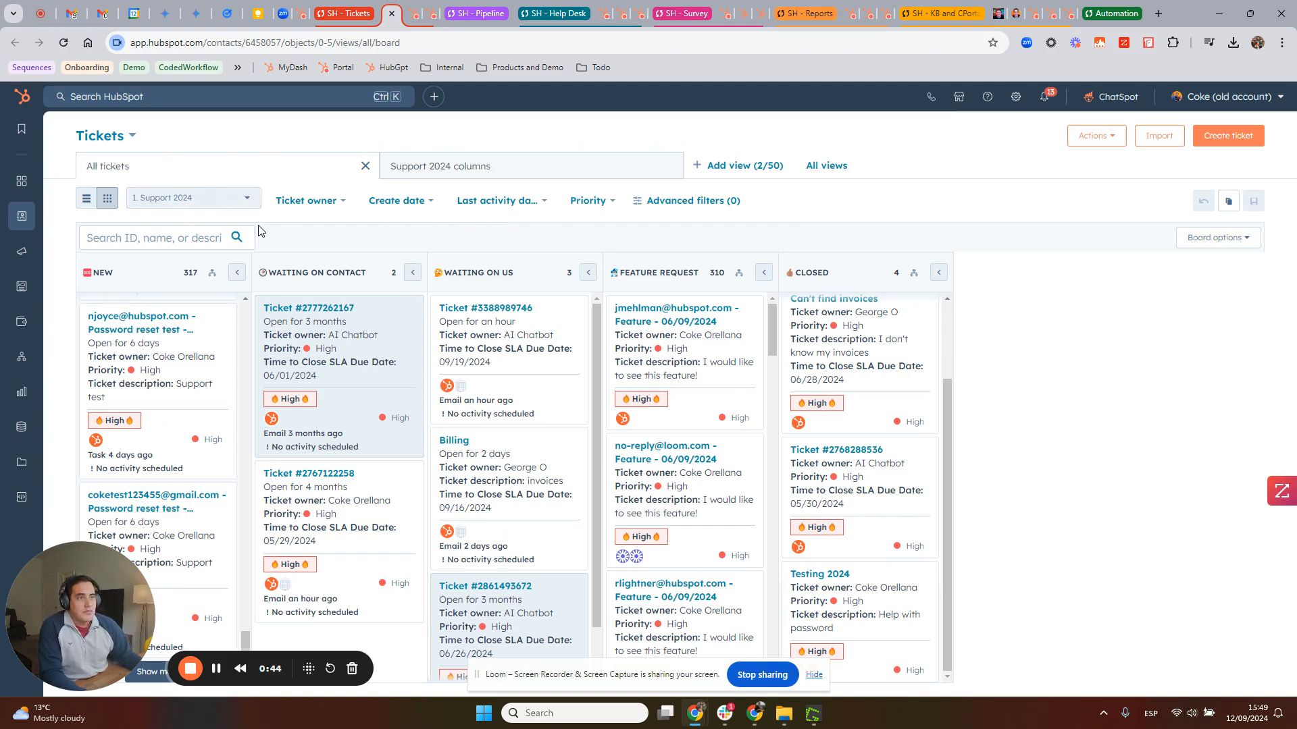
Look over the available ticket pipelines and review the tickets in the New column up to its first ticket.
{"action": "left_click", "coordinate": [246, 202]}
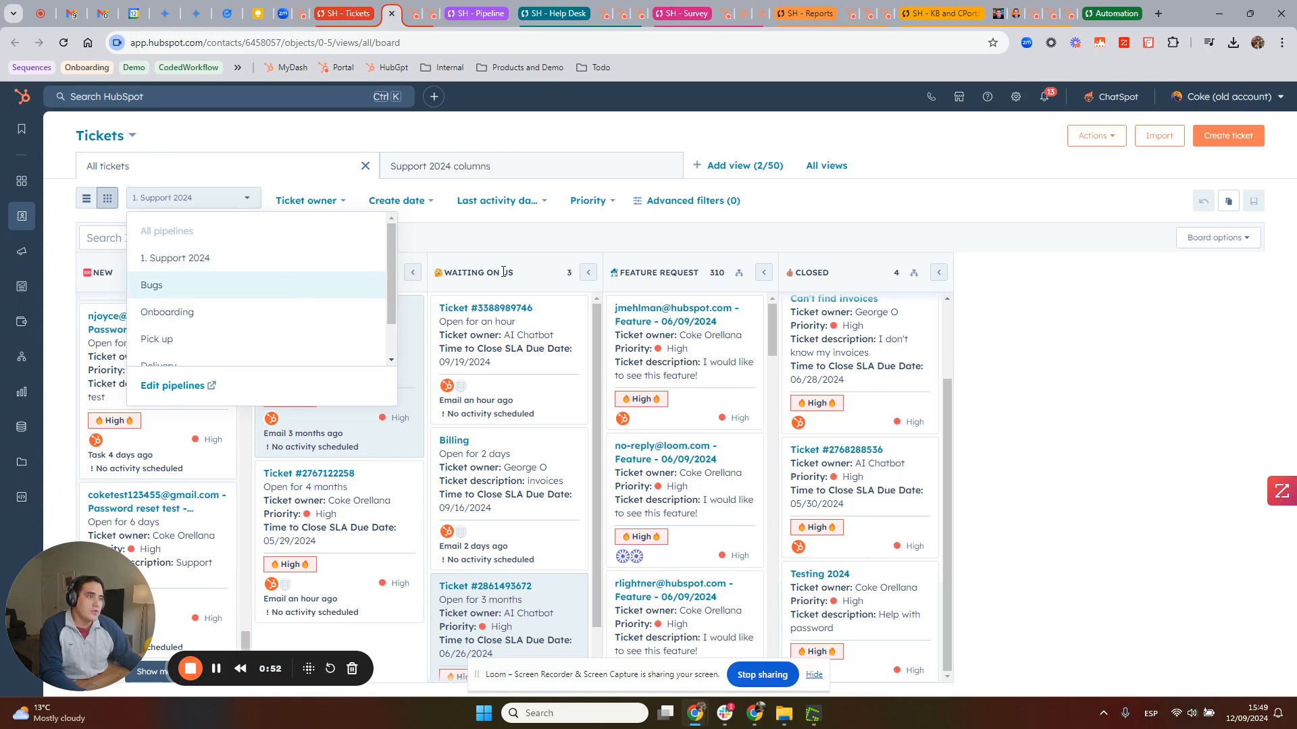
{"action": "left_click", "coordinate": [490, 246]}
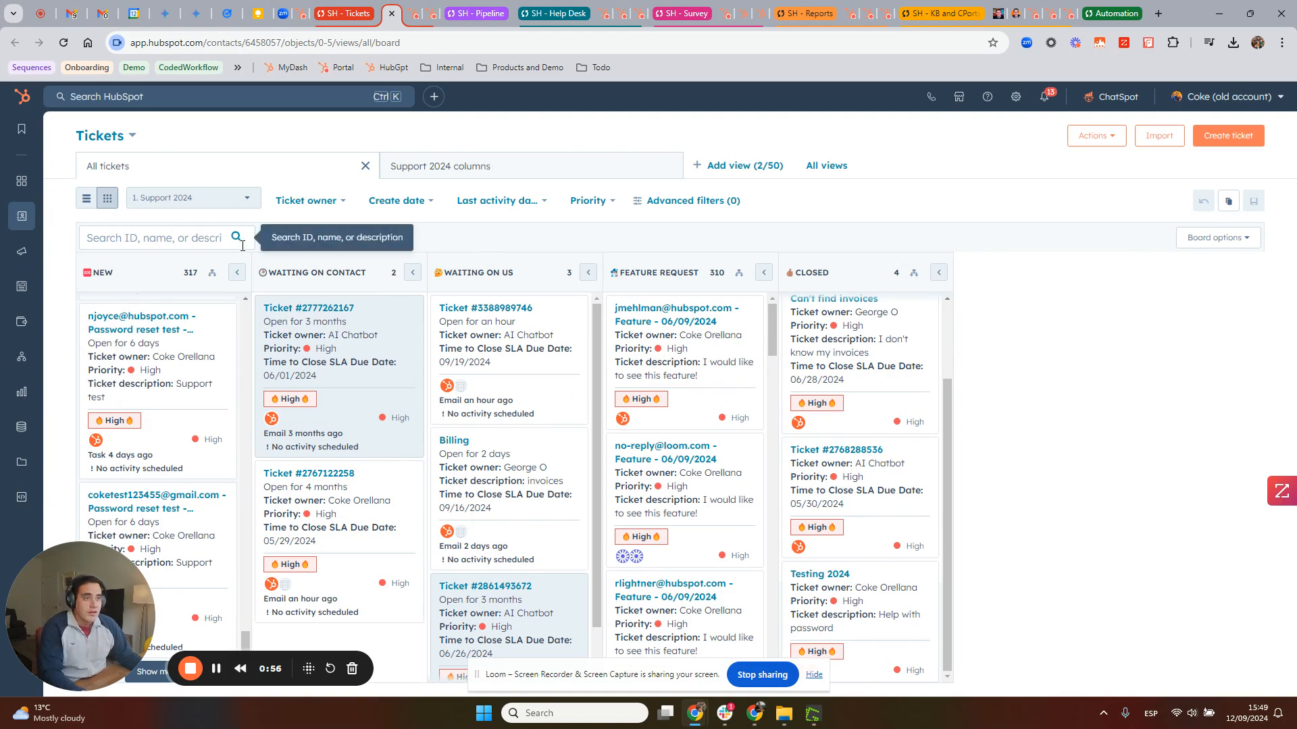
{"action": "scroll", "coordinate": [208, 325], "scroll_direction": "up", "scroll_amount": 5}
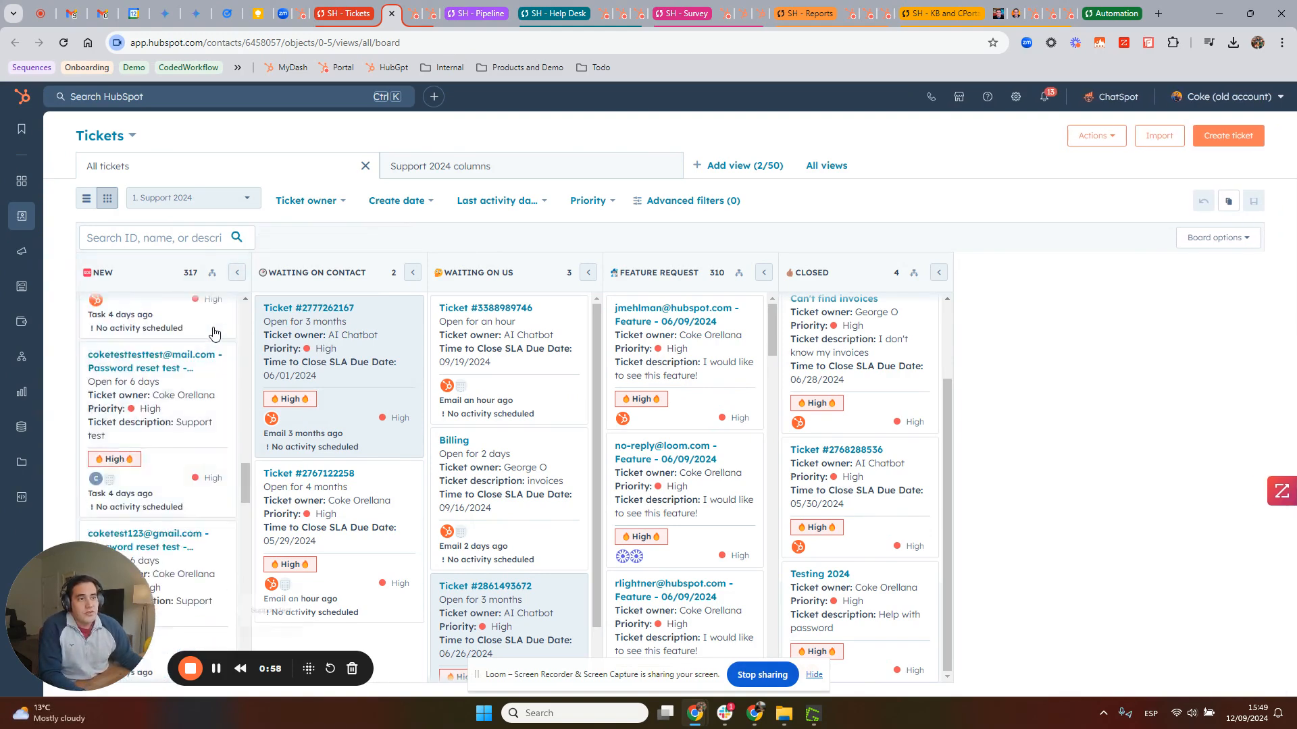
{"action": "scroll", "coordinate": [208, 324], "scroll_direction": "up", "scroll_amount": 3}
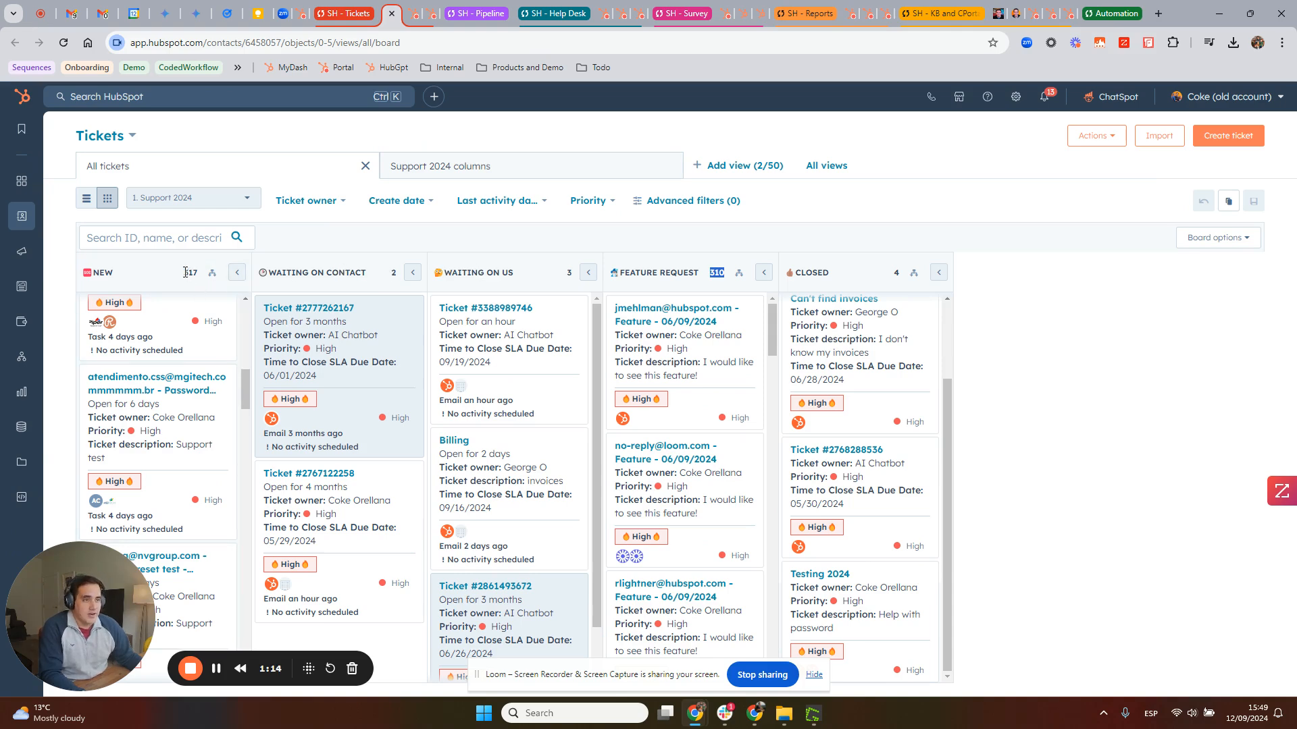
{"action": "scroll", "coordinate": [196, 351], "scroll_direction": "up", "scroll_amount": 5}
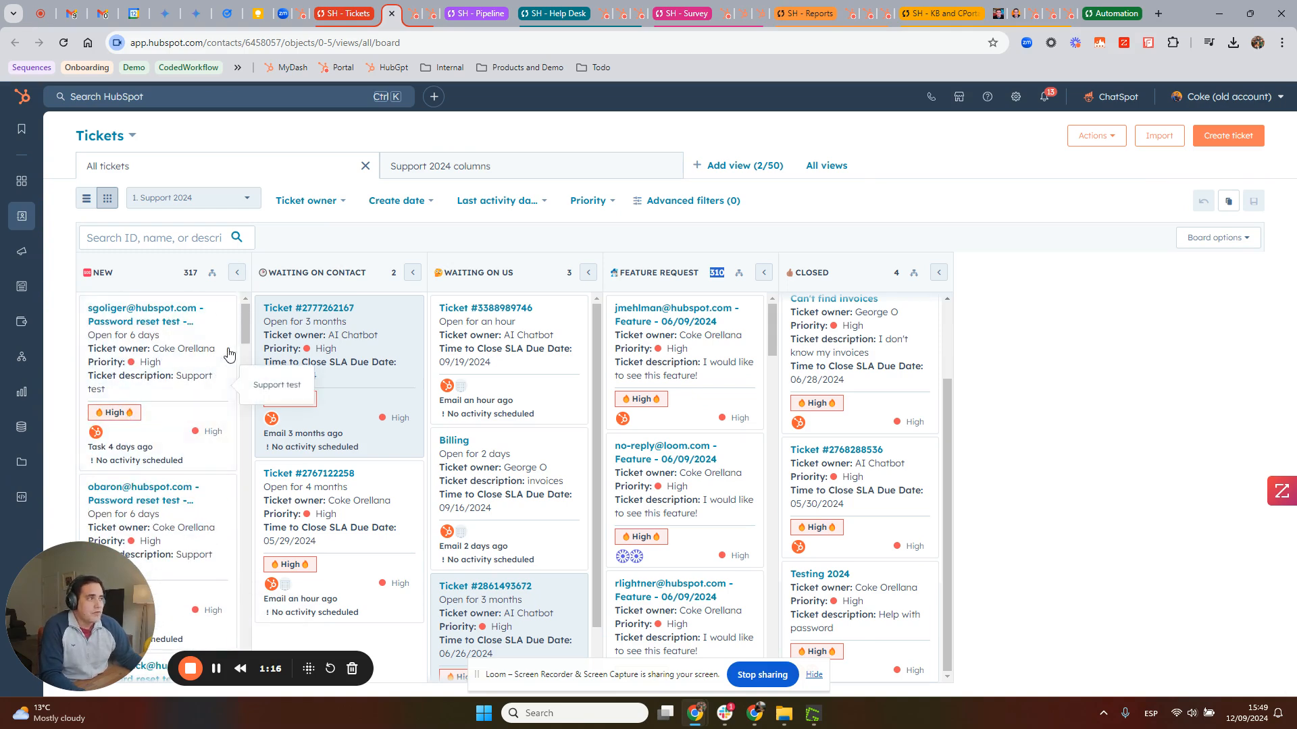
Preview the first ticket in the New column and examine its additional activity-logging options.
{"action": "left_click", "coordinate": [182, 360]}
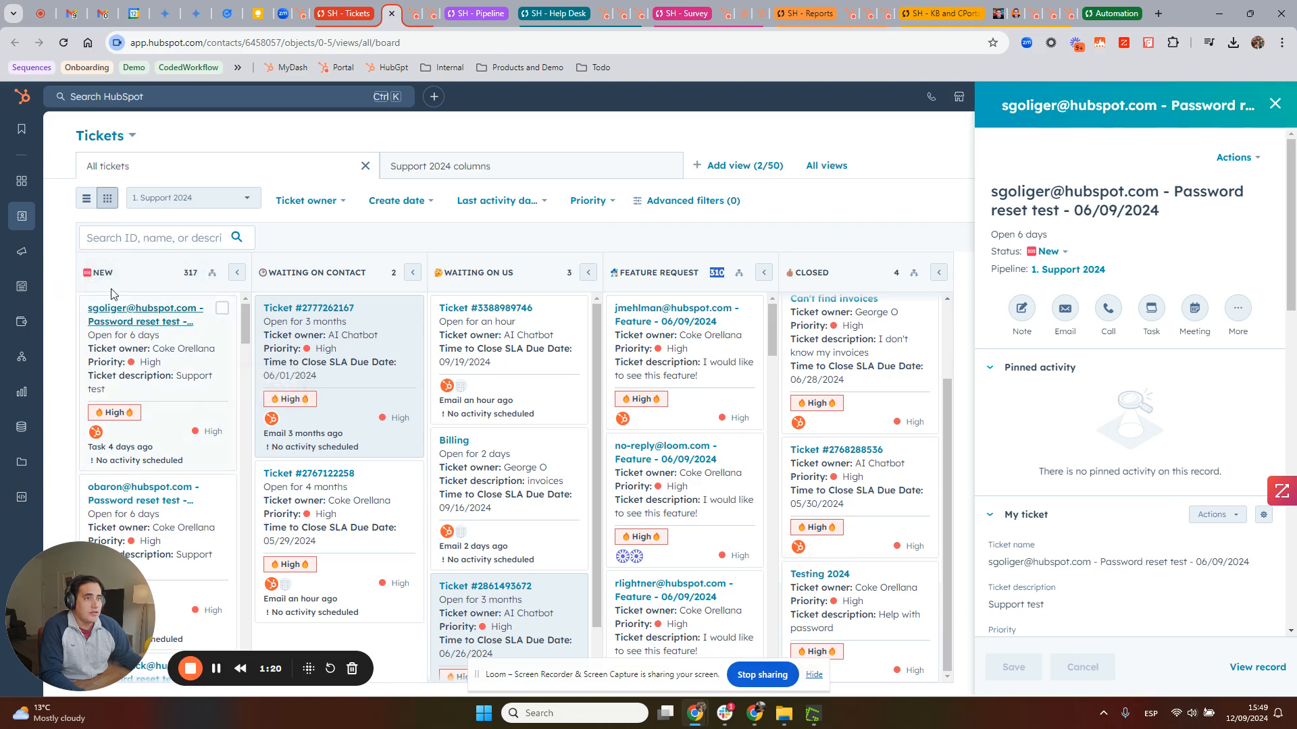
{"action": "left_click", "coordinate": [187, 359]}
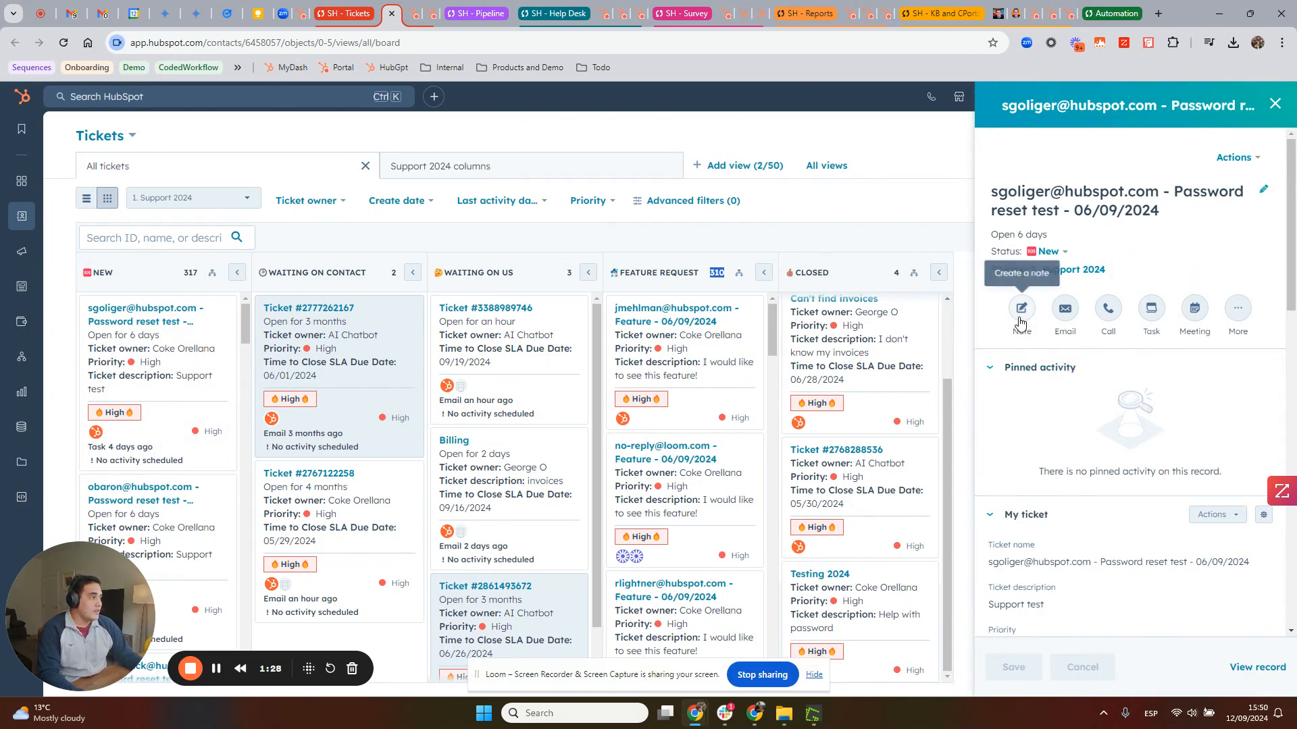
{"action": "left_click", "coordinate": [1237, 309]}
{"action": "scroll", "coordinate": [1161, 439], "scroll_direction": "down", "scroll_amount": 2}
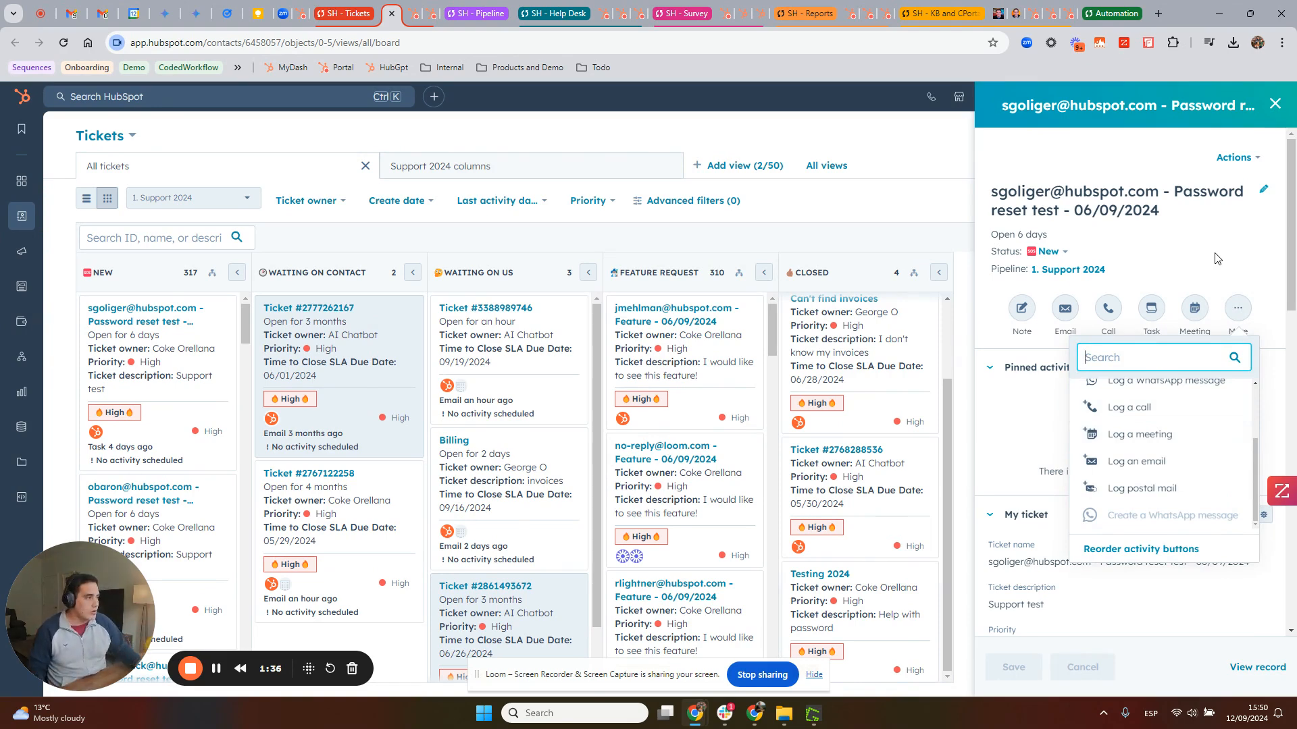
{"action": "left_click", "coordinate": [1028, 415]}
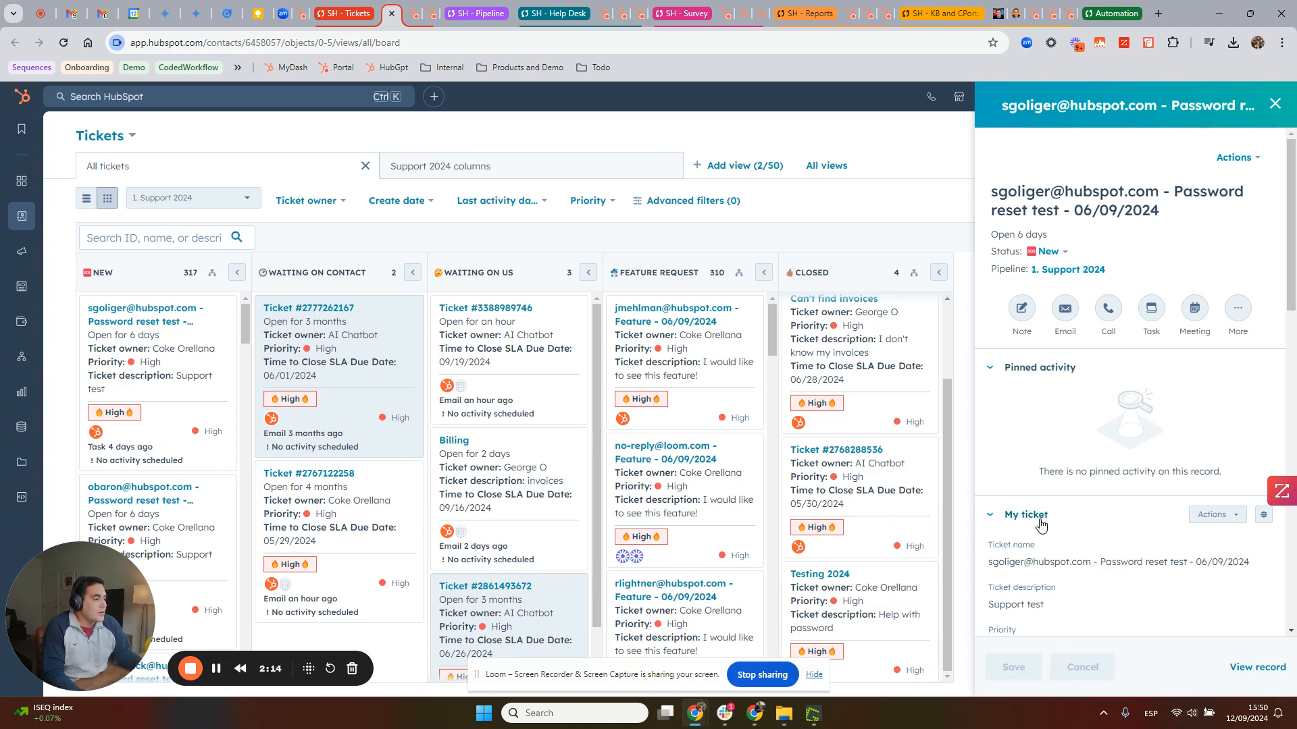
Review the ticket's properties in the preview and collapse the Recent Activities, My ticket and Pinned activity sections.
{"action": "scroll", "coordinate": [1040, 525], "scroll_direction": "down", "scroll_amount": 2}
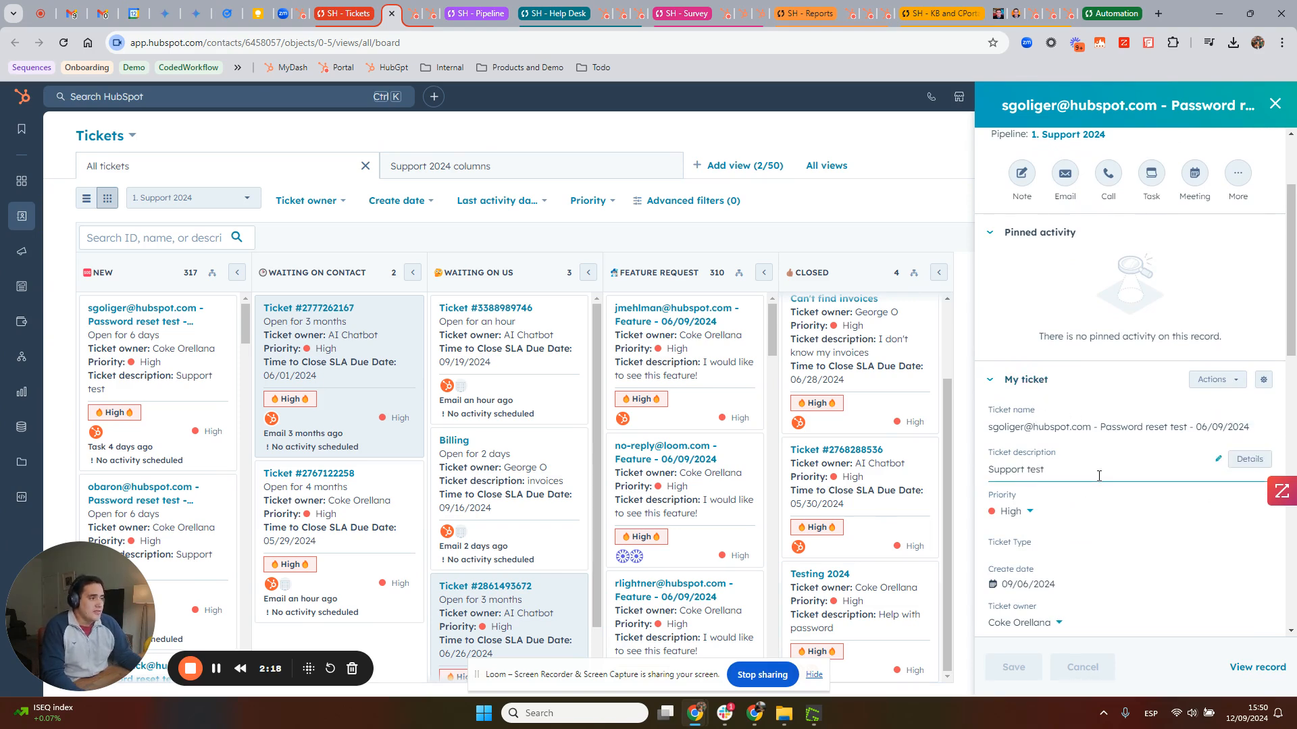
{"action": "scroll", "coordinate": [1099, 476], "scroll_direction": "down", "scroll_amount": 3}
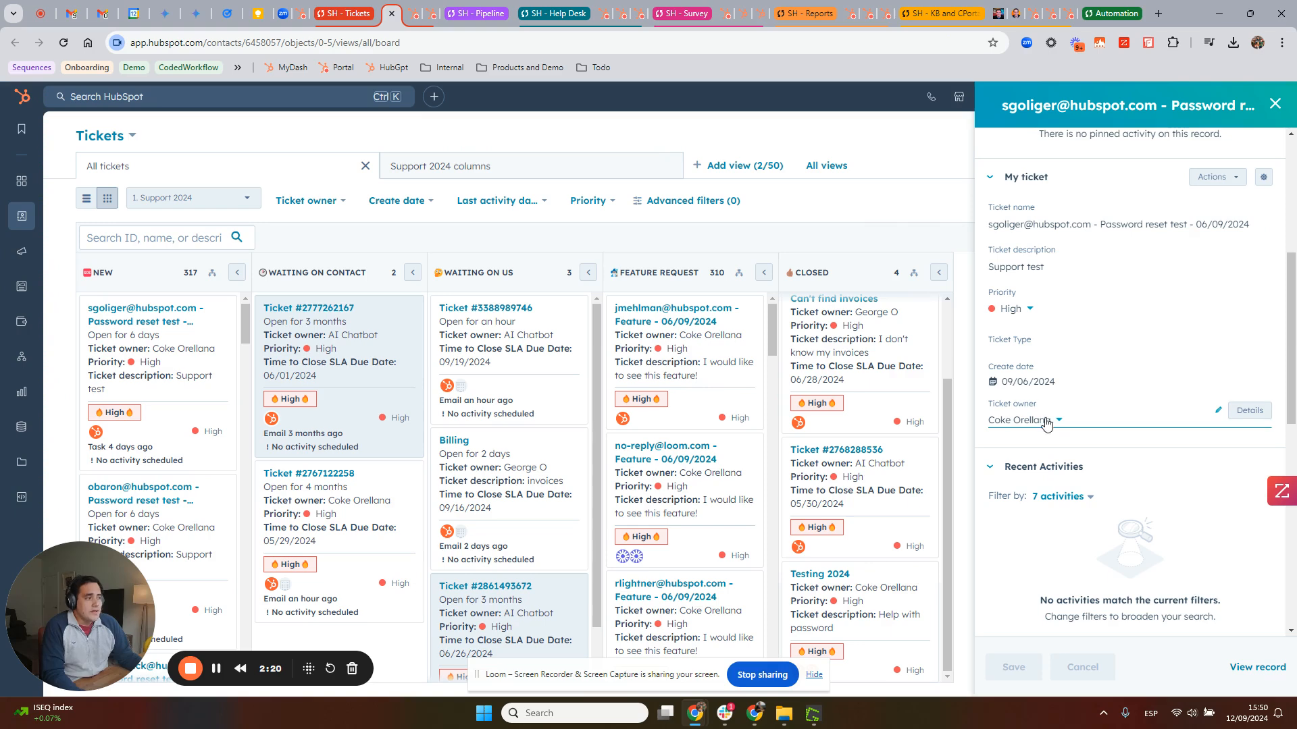
{"action": "left_click", "coordinate": [991, 469]}
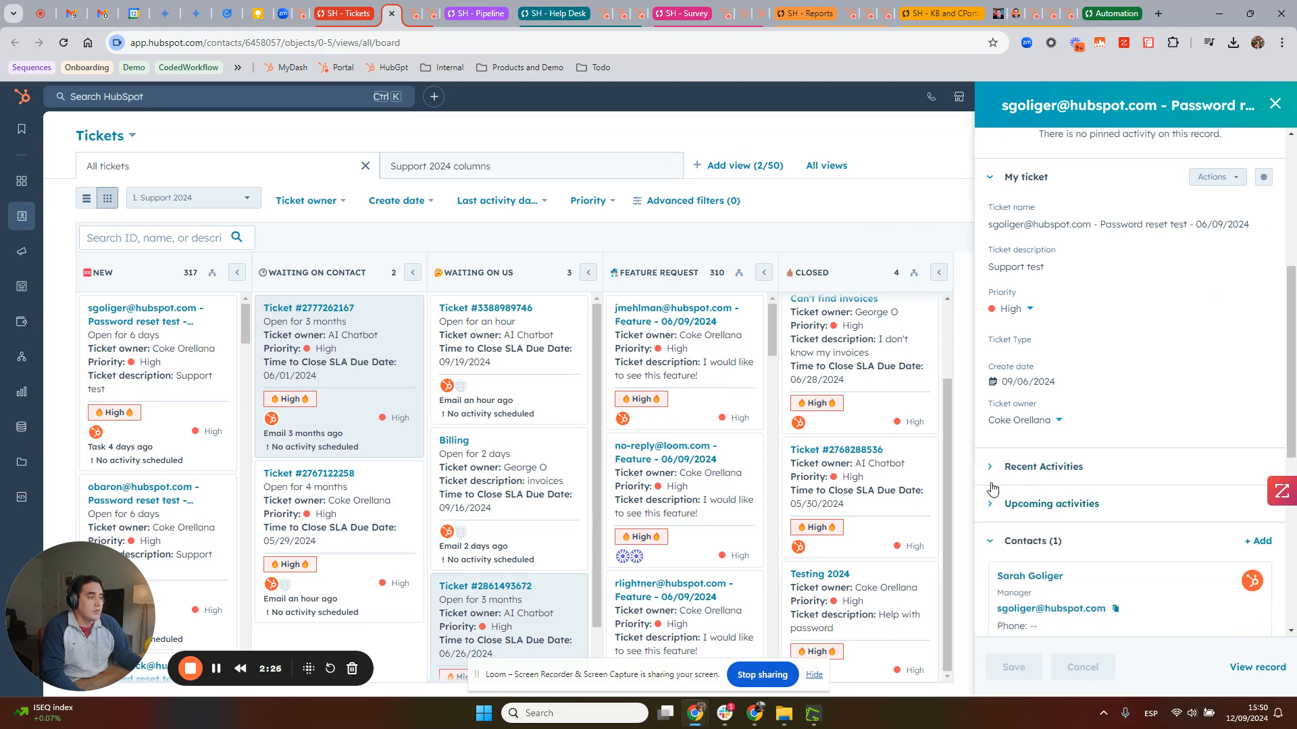
{"action": "left_click", "coordinate": [990, 179]}
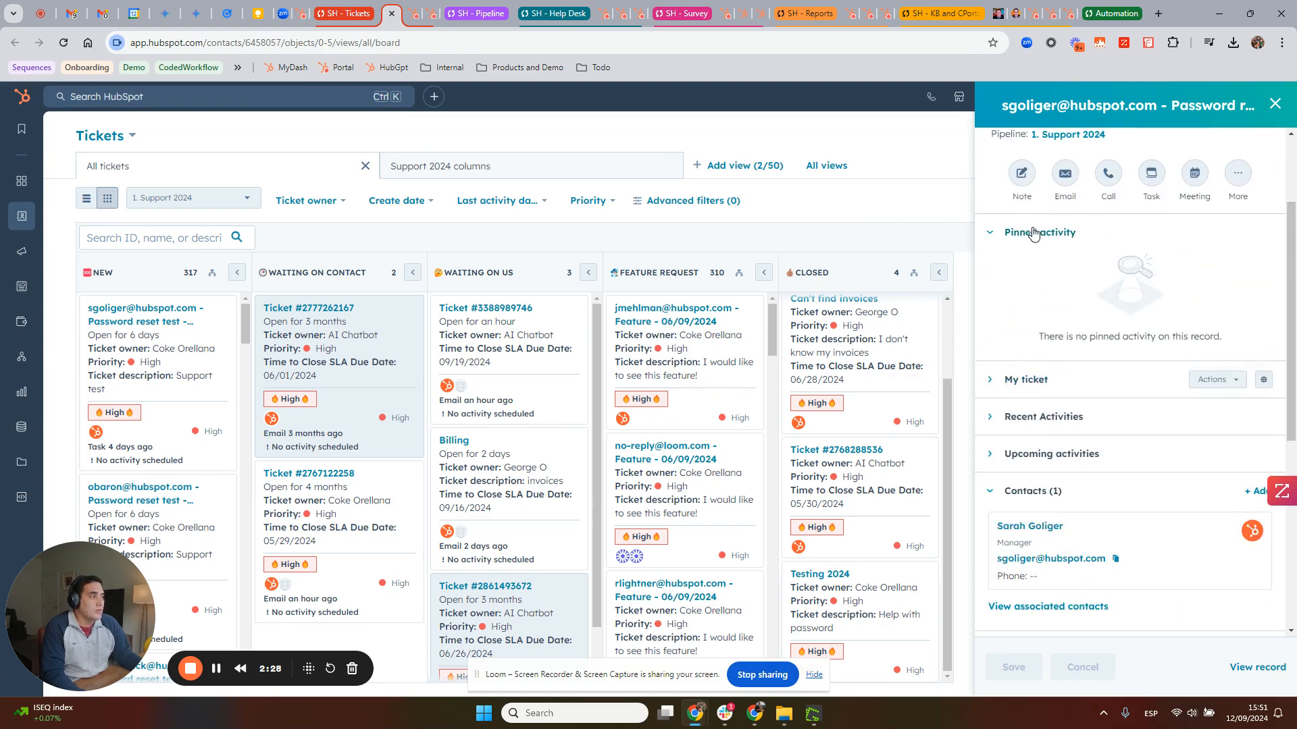
{"action": "left_click", "coordinate": [993, 235]}
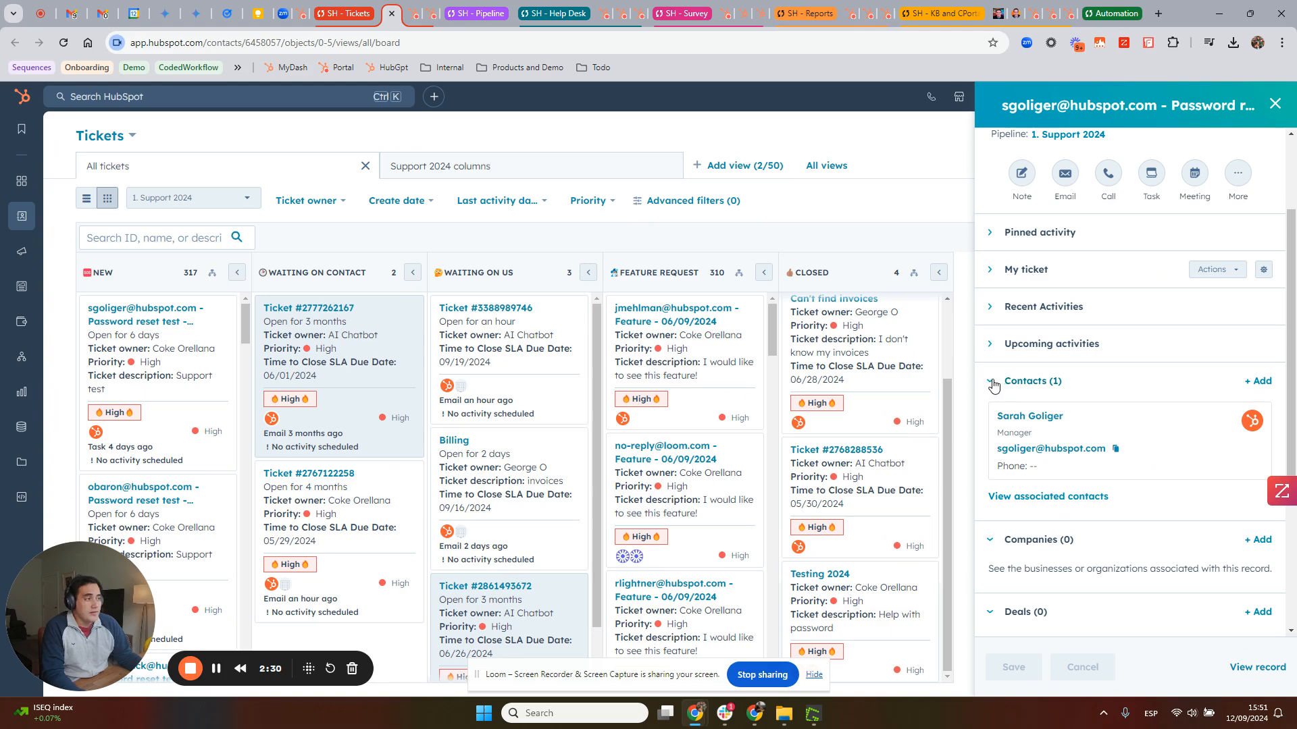
Review the contacts, companies, deals and tickets associated with the previewed ticket, and close the preview.
{"action": "scroll", "coordinate": [1075, 466], "scroll_direction": "down", "scroll_amount": 2}
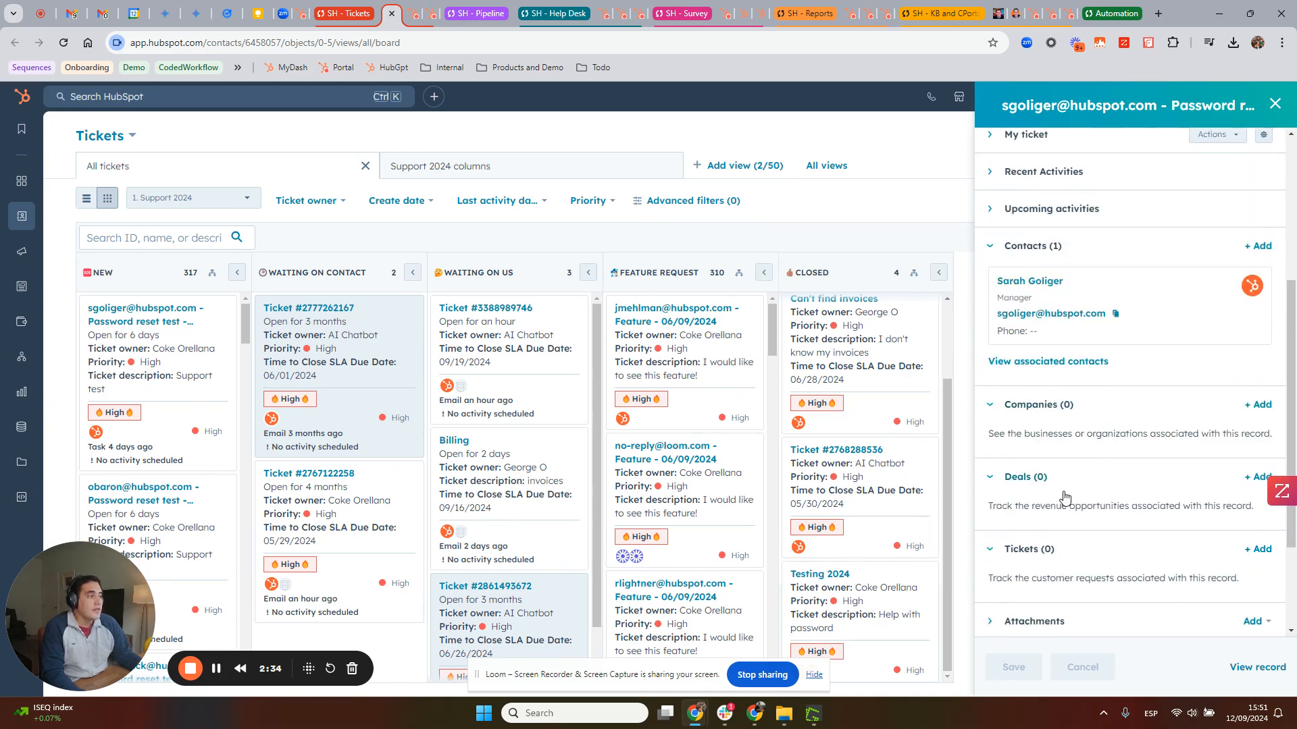
{"action": "mouse_move", "coordinate": [1065, 331]}
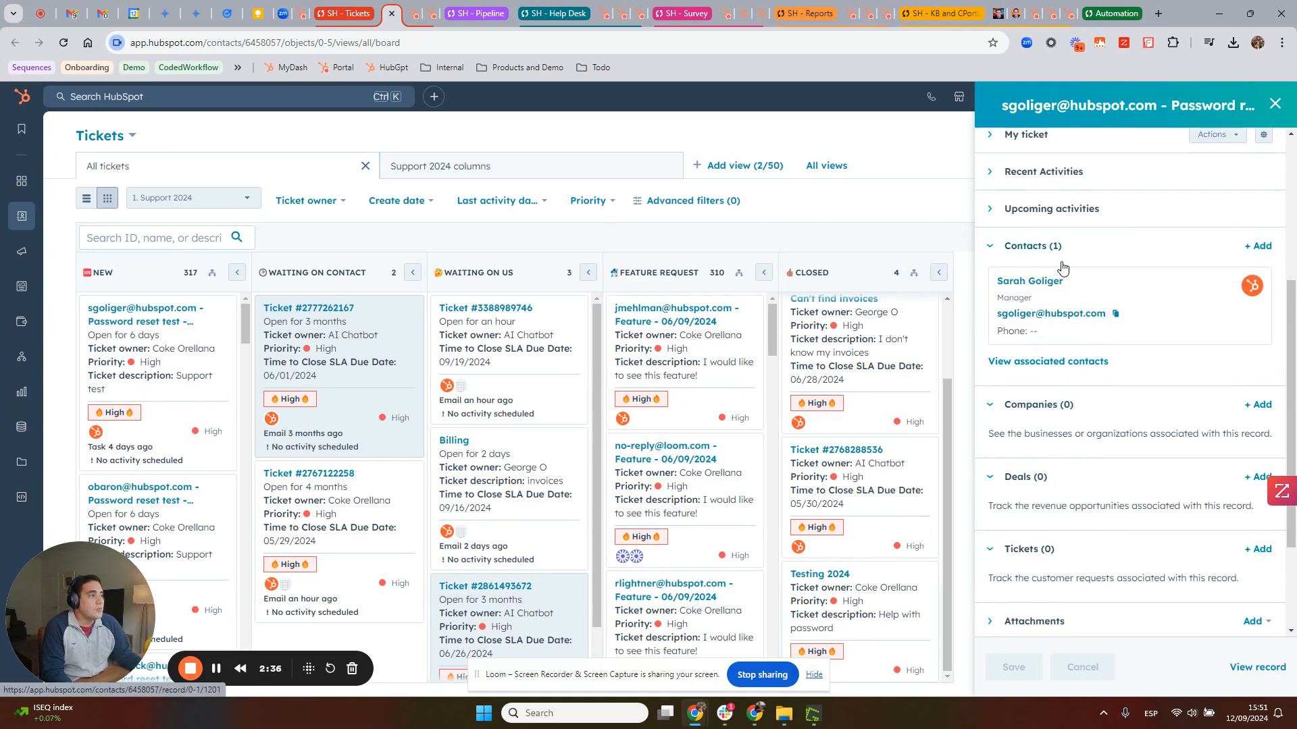
{"action": "scroll", "coordinate": [1062, 270], "scroll_direction": "up", "scroll_amount": 2}
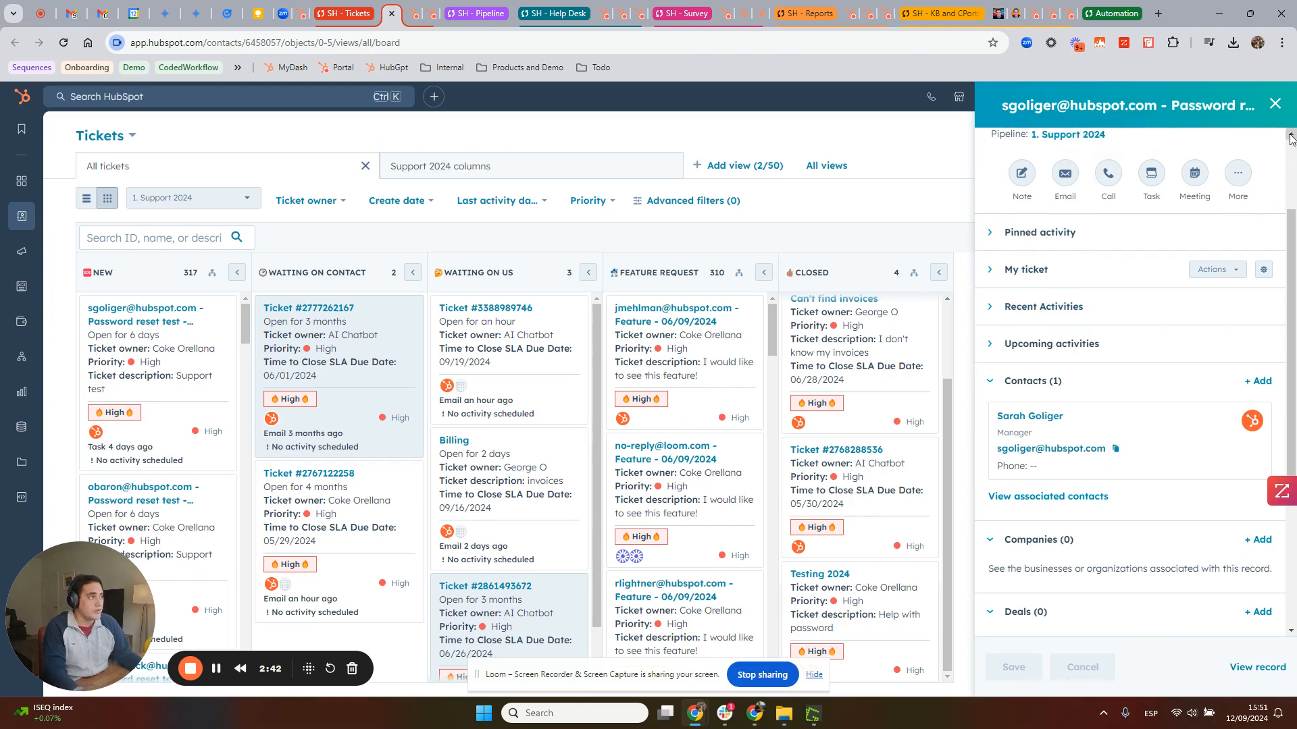
{"action": "left_click", "coordinate": [1275, 104]}
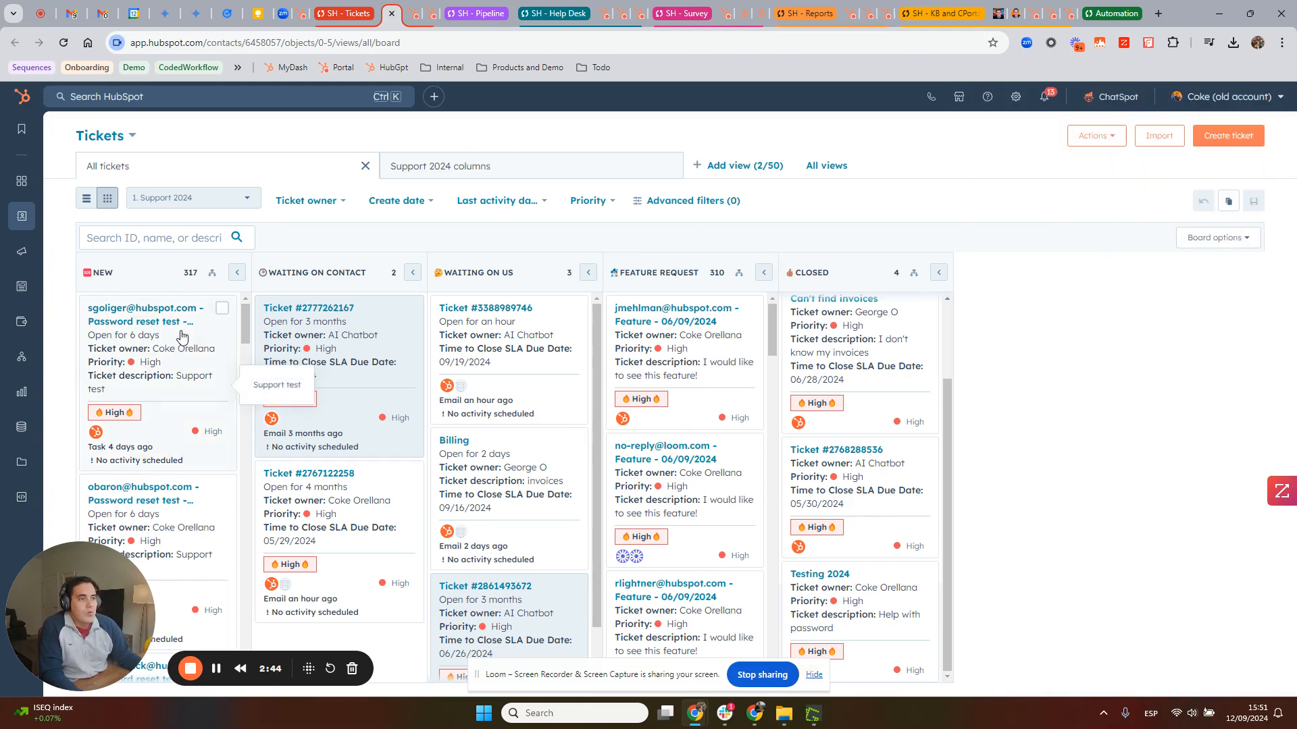
Move the first password reset ticket from the New column to the Closed column.
{"action": "left_click_drag", "start_coordinate": [179, 338], "coordinate": [526, 247]}
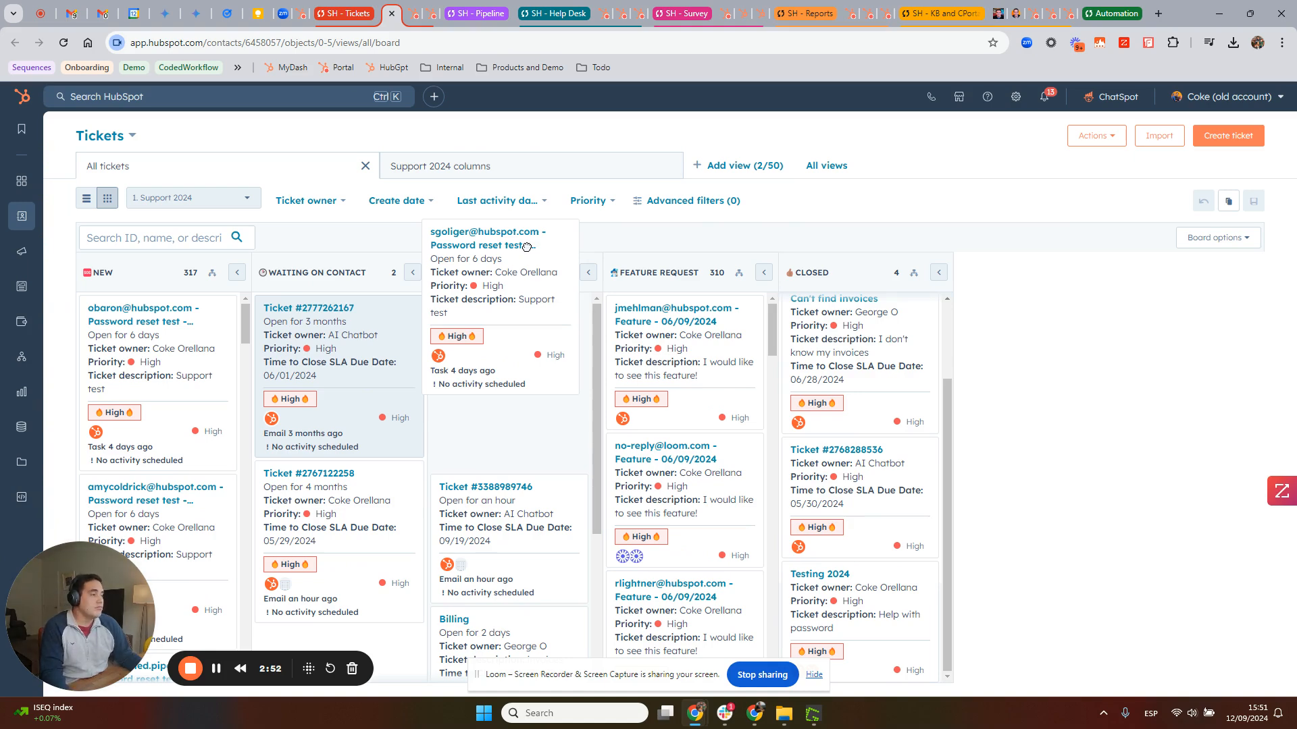
{"action": "left_click_drag", "start_coordinate": [526, 247], "coordinate": [536, 250]}
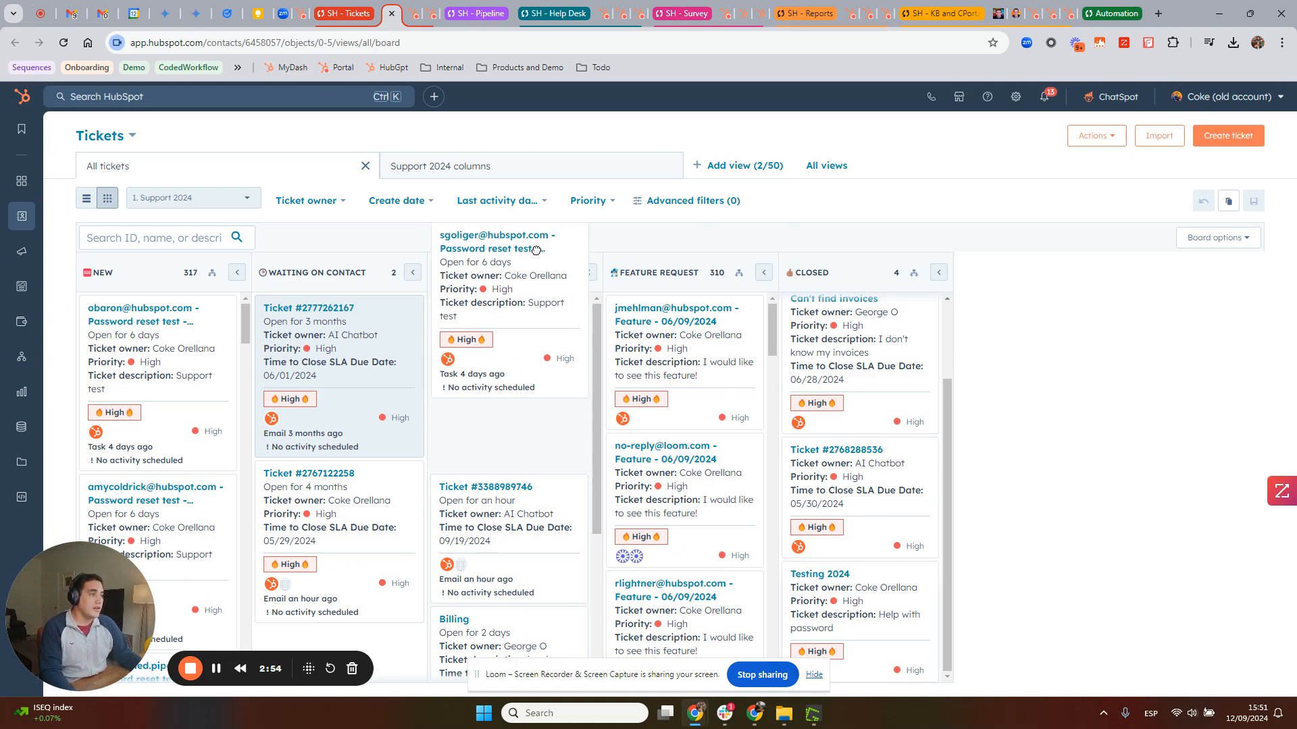
{"action": "left_click_drag", "start_coordinate": [536, 250], "coordinate": [887, 287]}
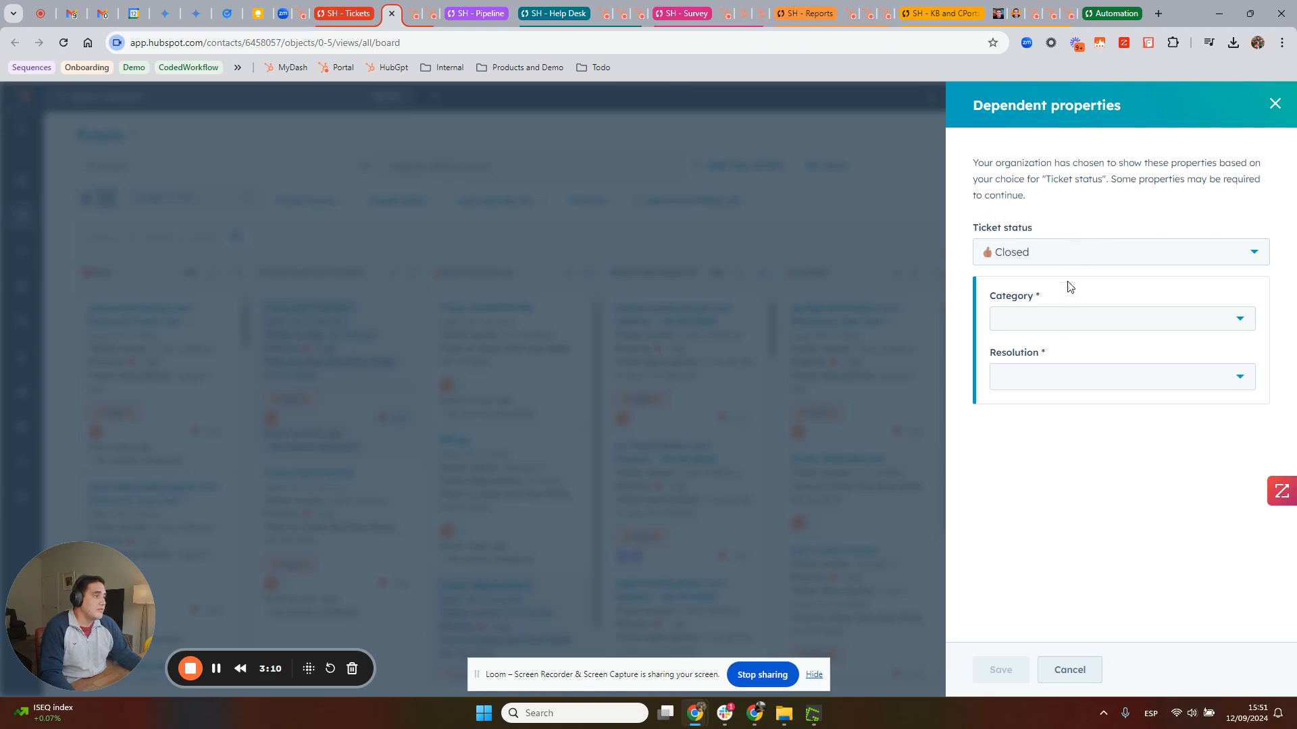
Set the closed ticket's category to Billing issue and its resolution to Refund applied, and save the properties.
{"action": "left_click", "coordinate": [1047, 320]}
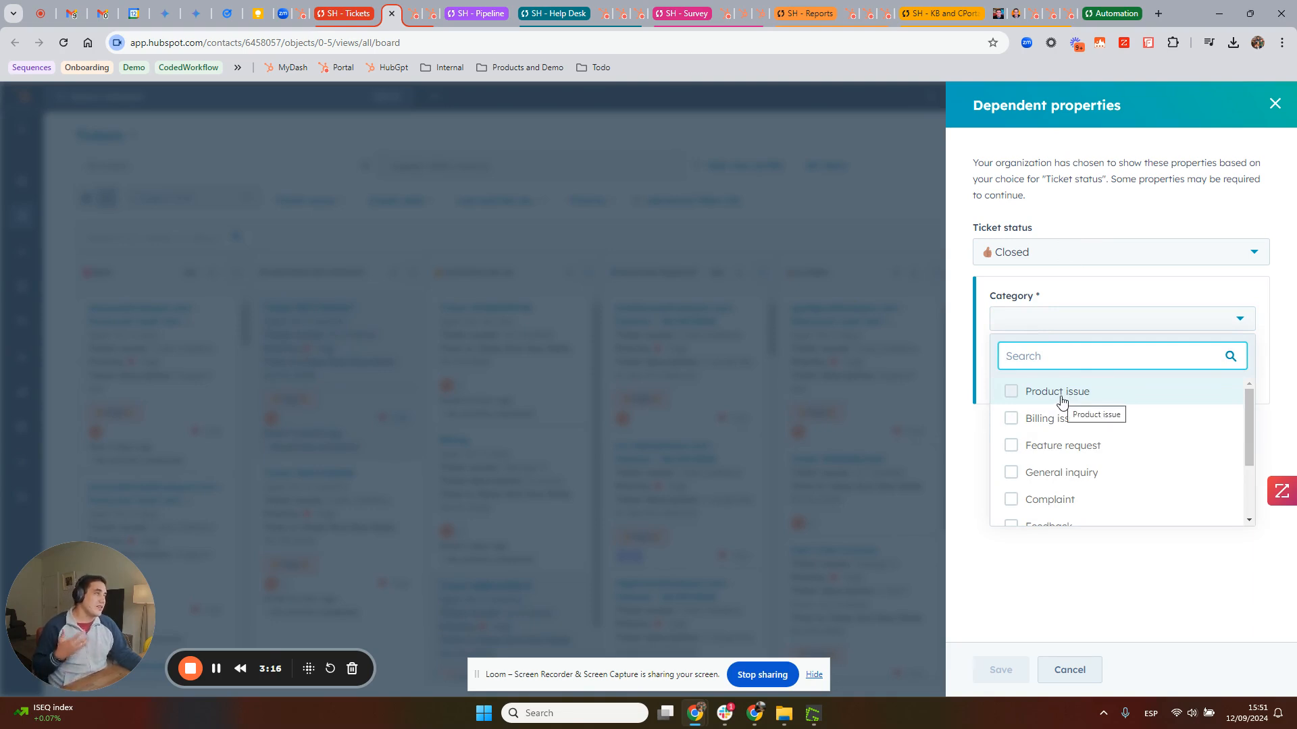
{"action": "left_click", "coordinate": [1063, 420]}
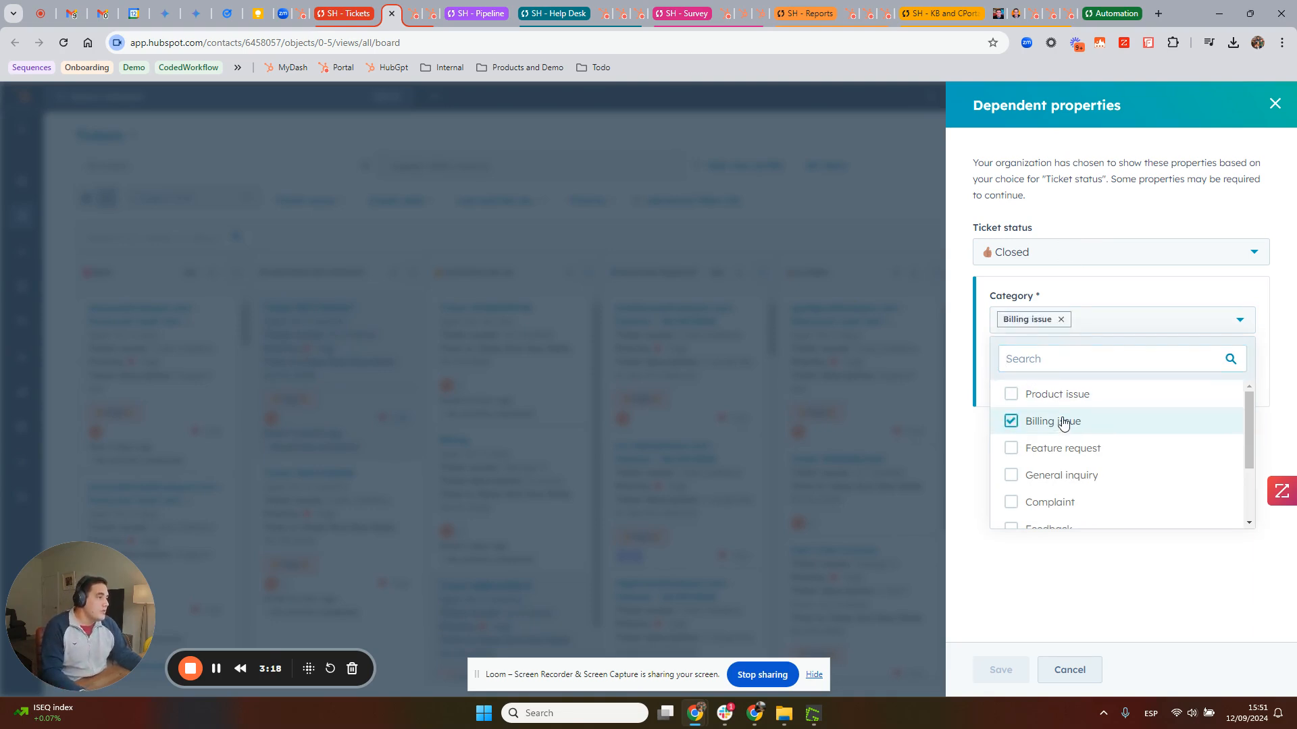
{"action": "left_click", "coordinate": [1195, 617]}
{"action": "left_click", "coordinate": [1060, 379]}
{"action": "left_click", "coordinate": [1041, 490]}
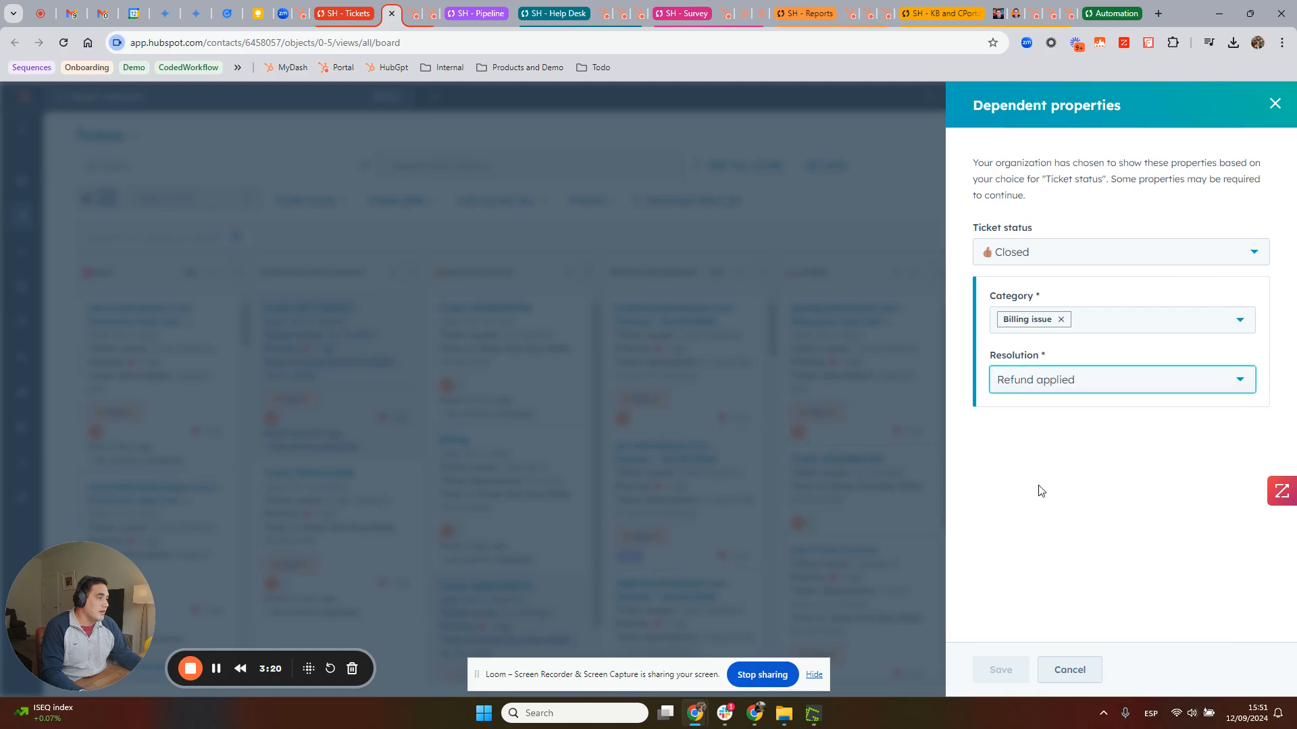
{"action": "left_click", "coordinate": [999, 671]}
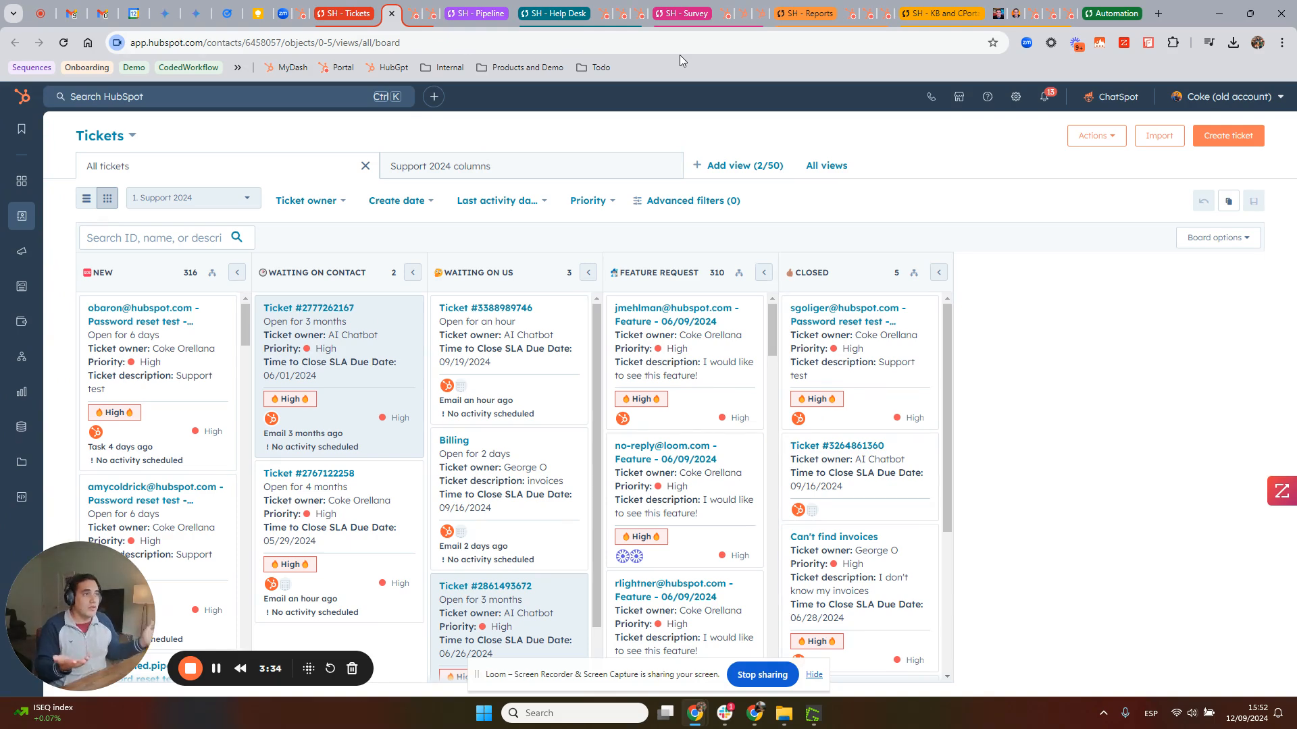
In the open Waiting on us ticket record's activities, check the activity filter options and mark the "Take action ASAP" task as completed.
{"action": "left_click", "coordinate": [413, 14]}
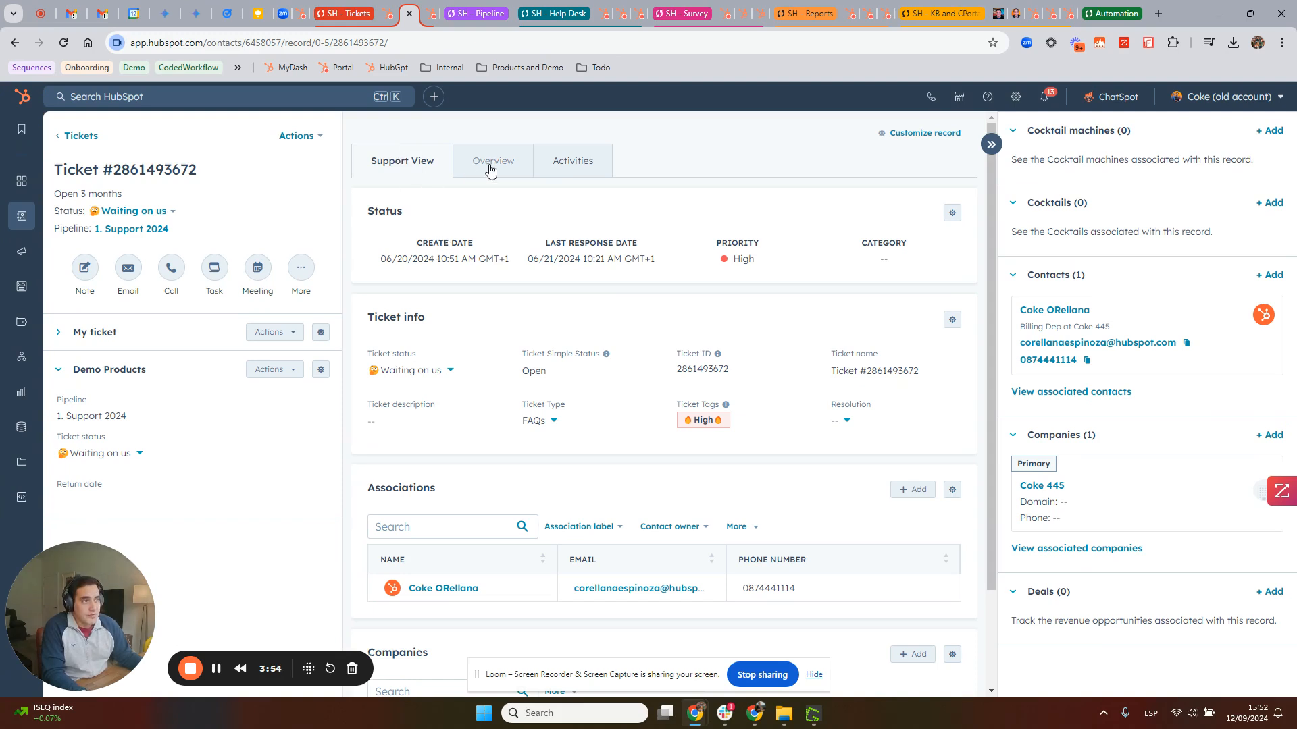
{"action": "left_click", "coordinate": [566, 167]}
{"action": "left_click", "coordinate": [489, 286]}
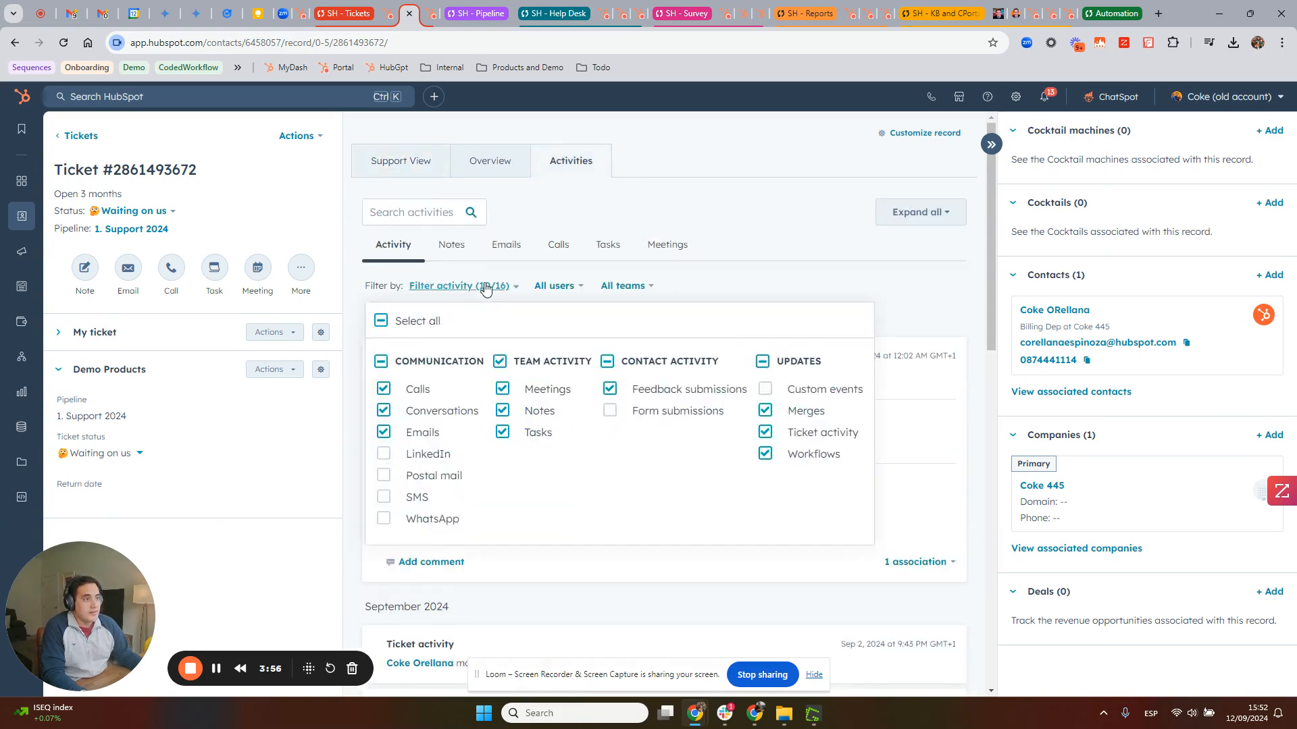
{"action": "left_click", "coordinate": [648, 265]}
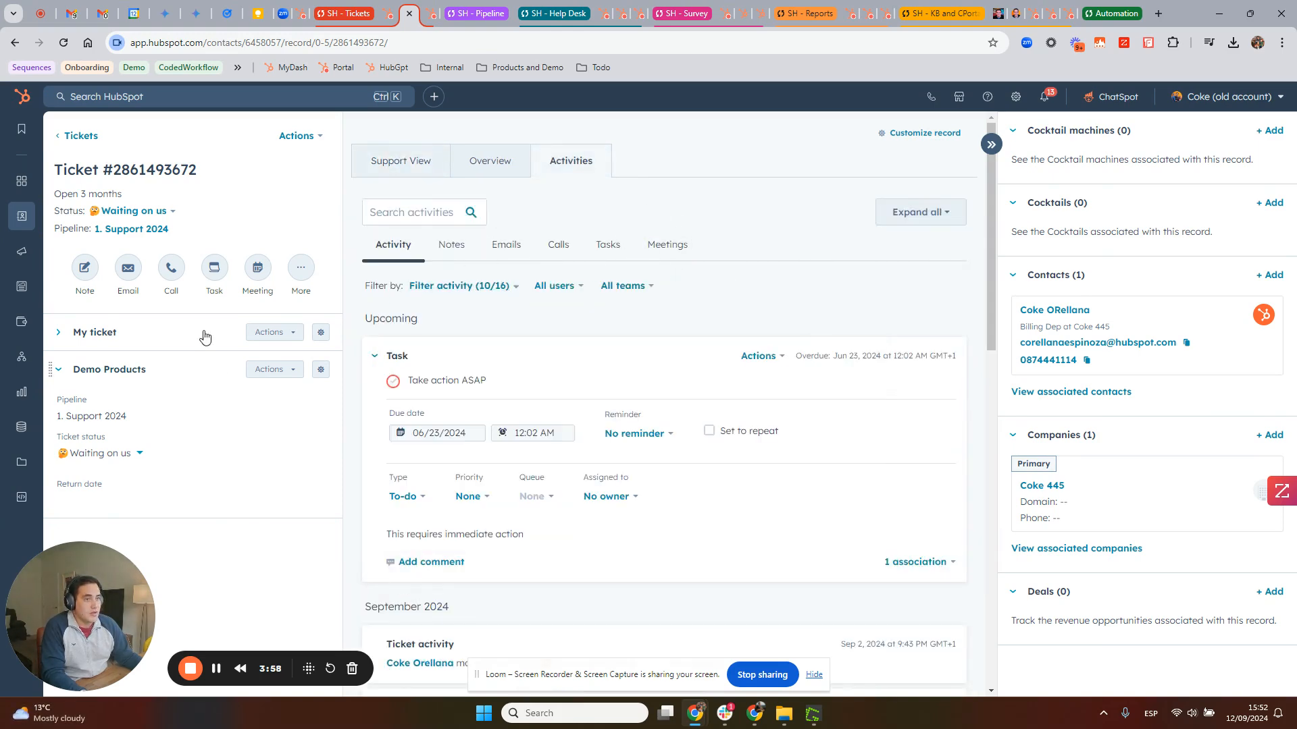
{"action": "left_click", "coordinate": [393, 380]}
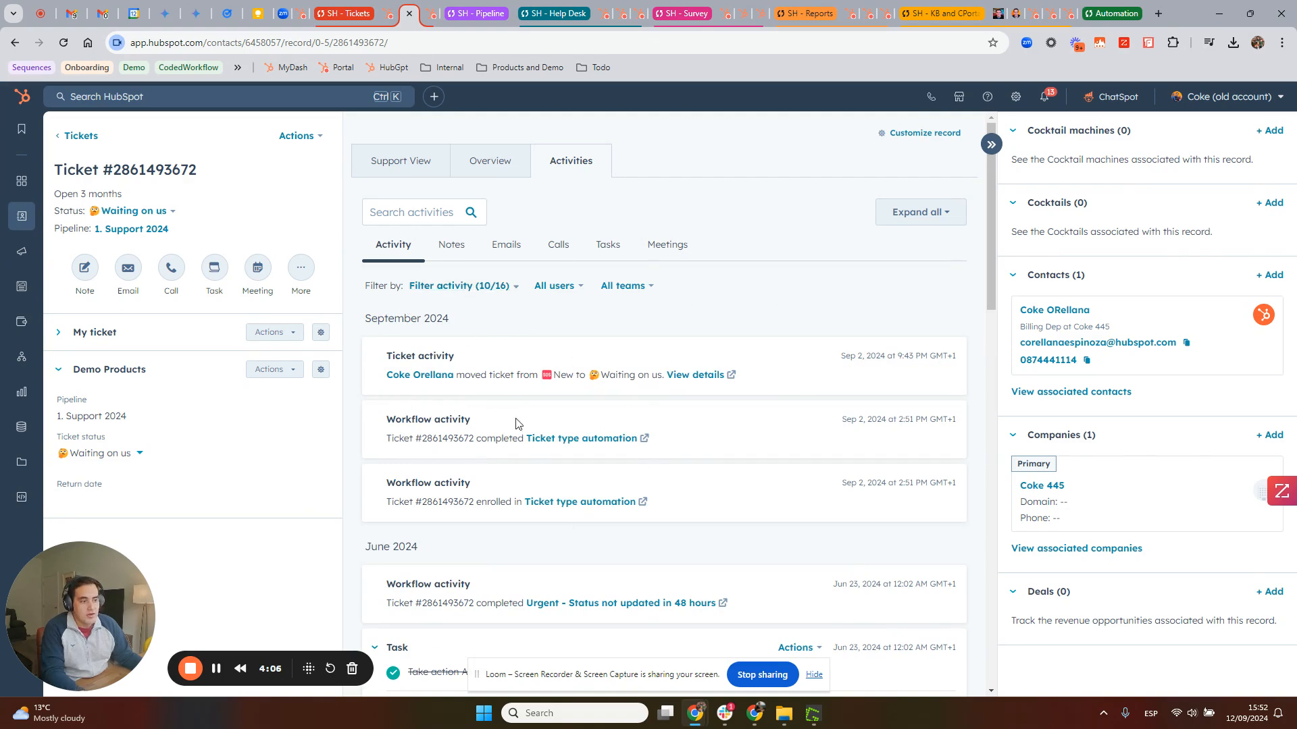
Review the ticket's activity history and the activity types its timeline can be filtered by.
{"action": "scroll", "coordinate": [571, 520], "scroll_direction": "down", "scroll_amount": 2}
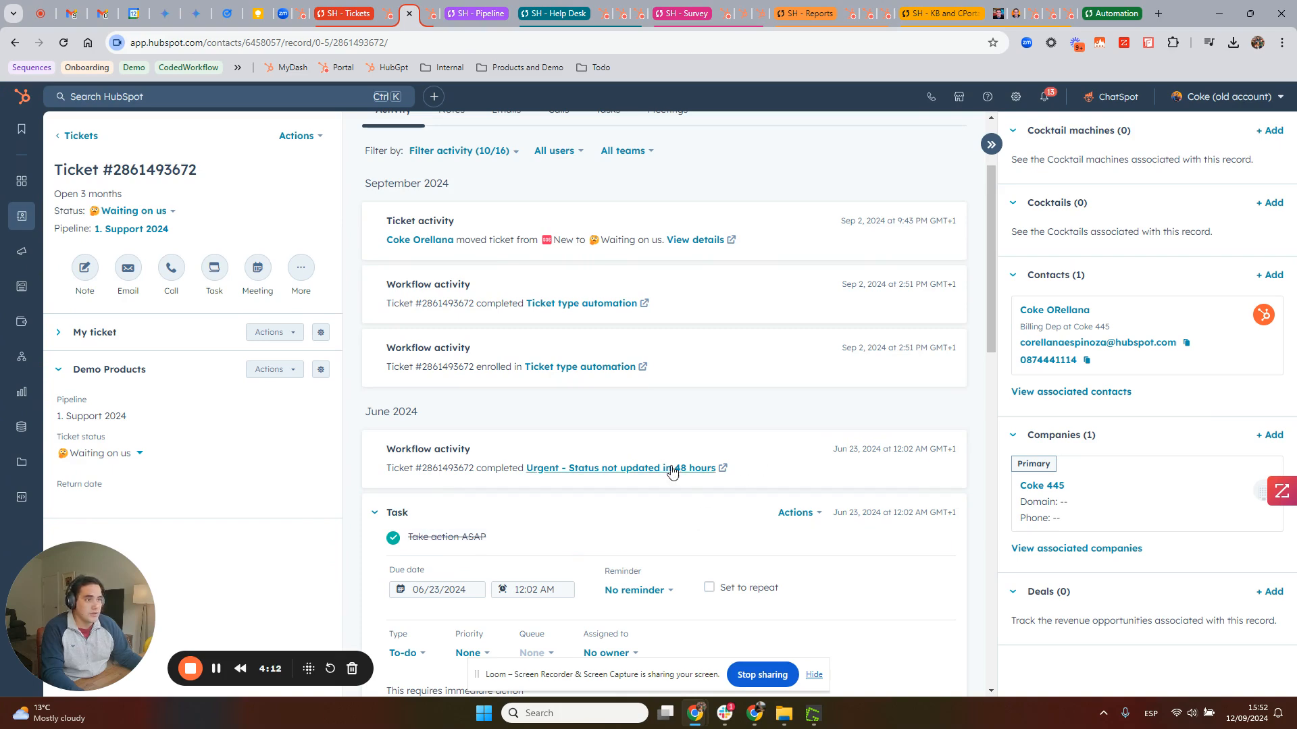
{"action": "scroll", "coordinate": [668, 459], "scroll_direction": "up", "scroll_amount": 2}
{"action": "left_click", "coordinate": [503, 293]}
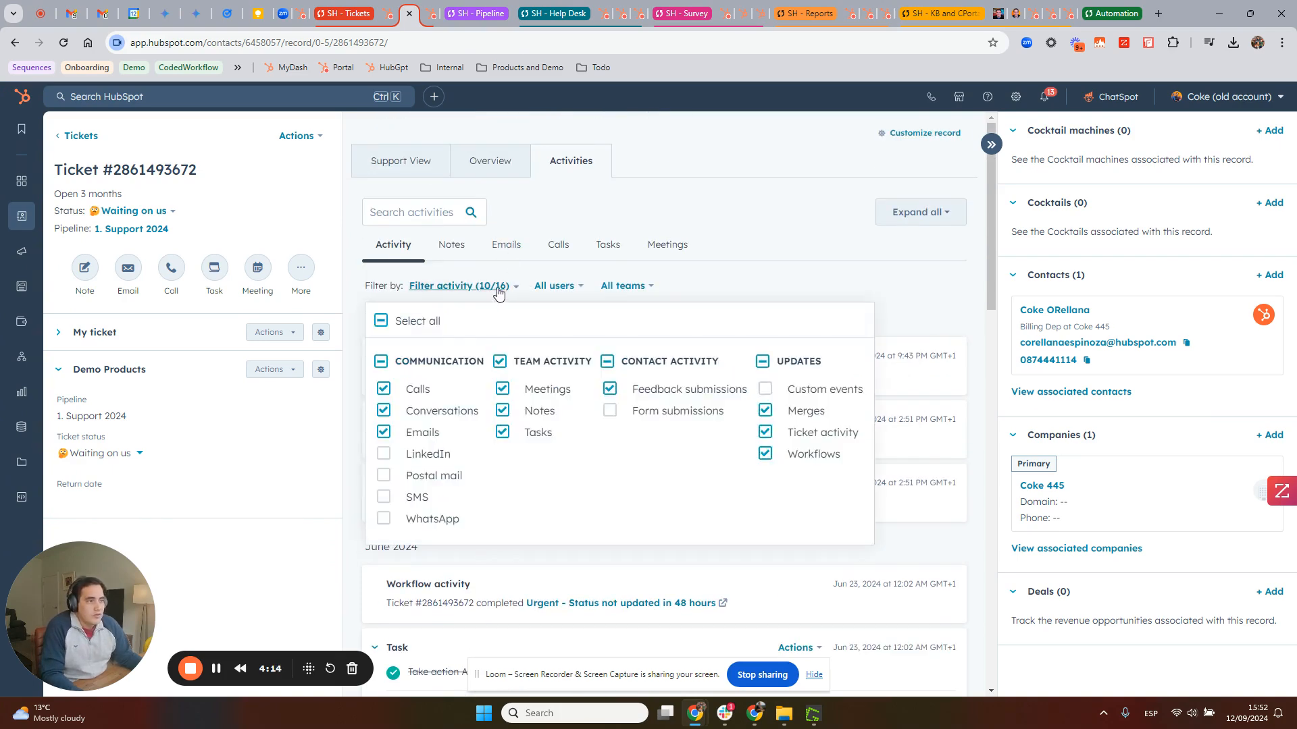
{"action": "left_click", "coordinate": [746, 283]}
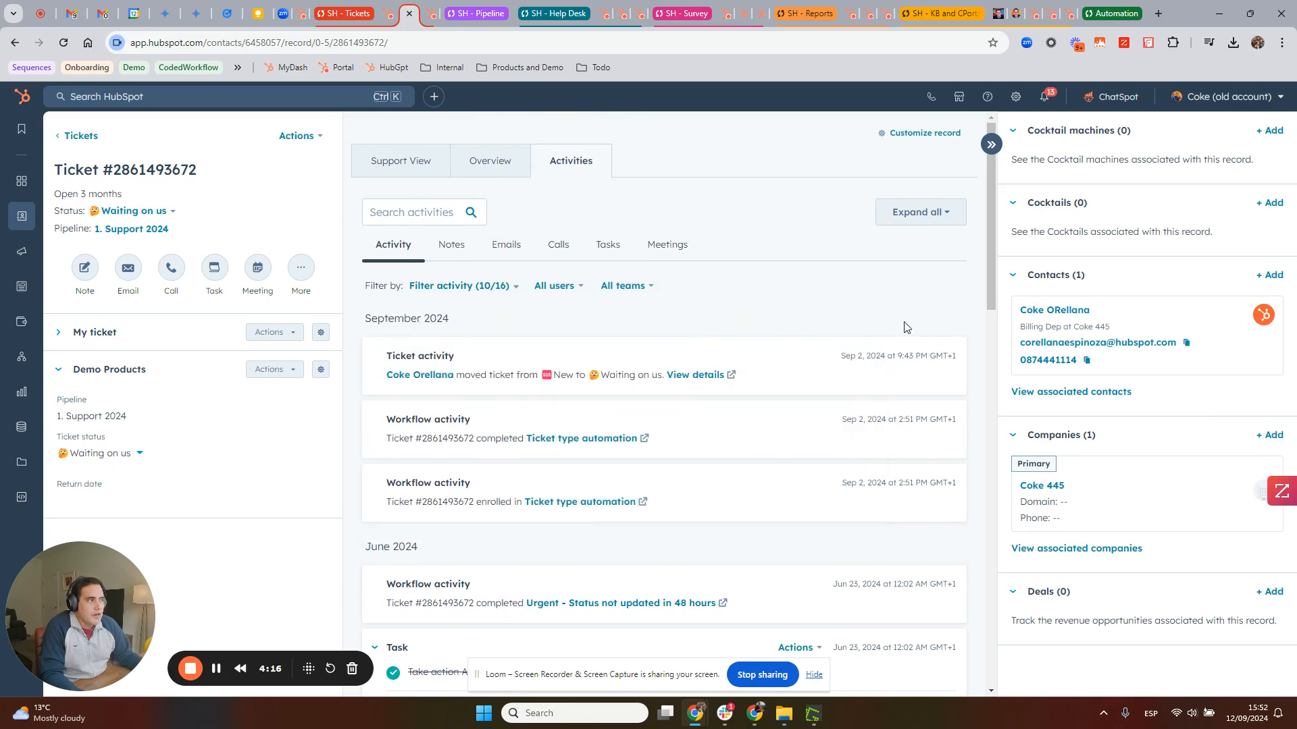
Pin the completed "Take action ASAP" task to the ticket's activity timeline.
{"action": "scroll", "coordinate": [456, 393], "scroll_direction": "down", "scroll_amount": 3}
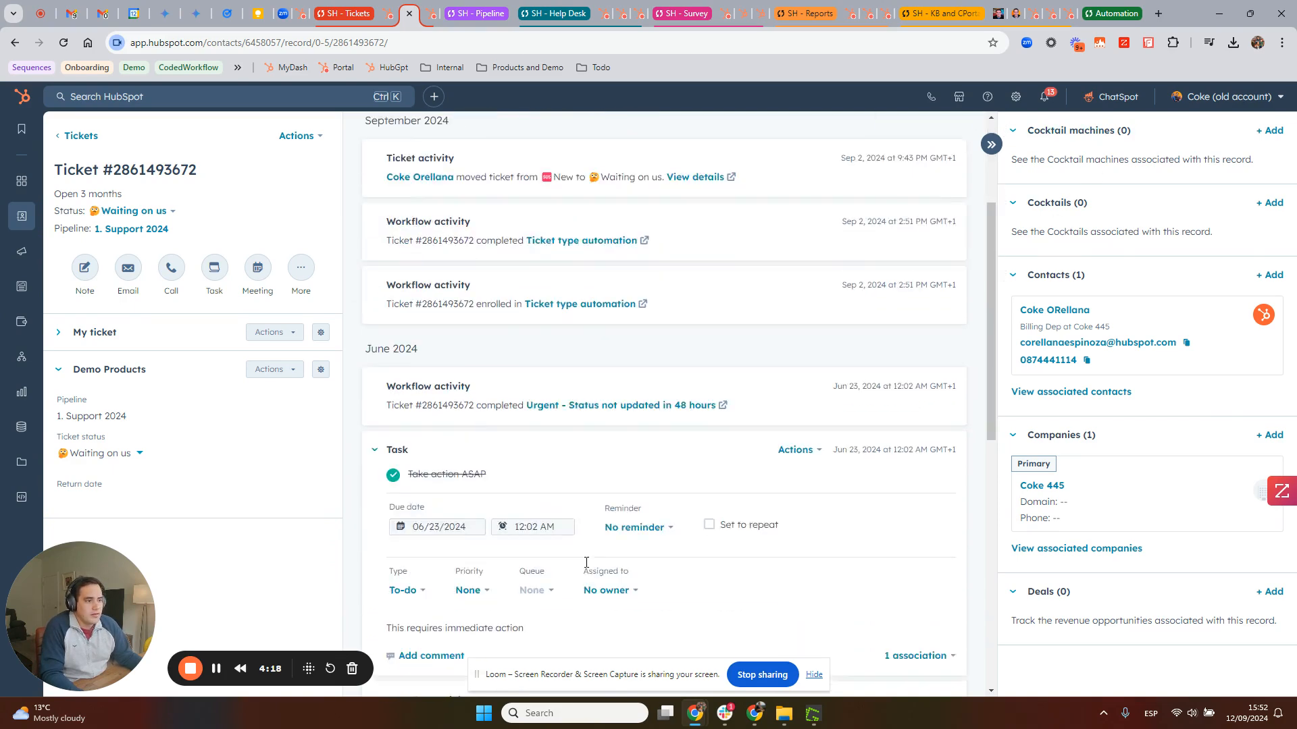
{"action": "left_click", "coordinate": [796, 446]}
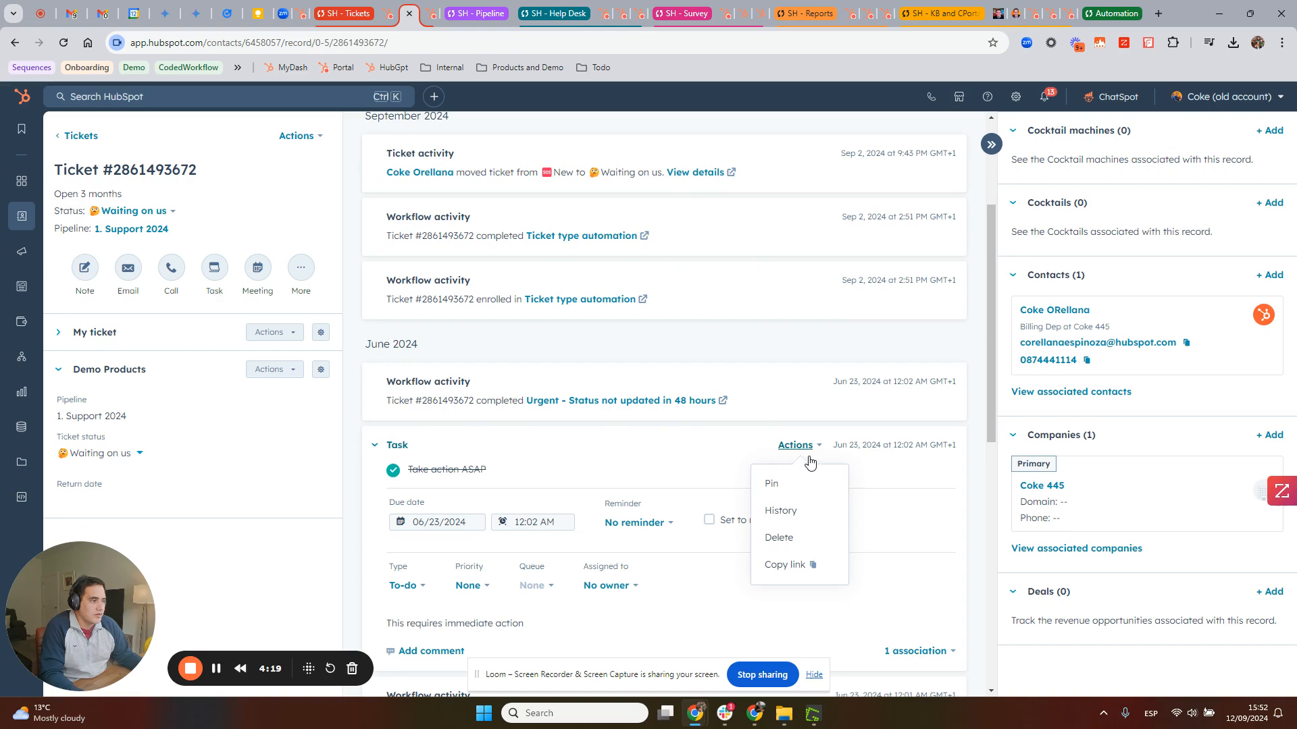
{"action": "left_click", "coordinate": [785, 484]}
{"action": "scroll", "coordinate": [648, 402], "scroll_direction": "up", "scroll_amount": 3}
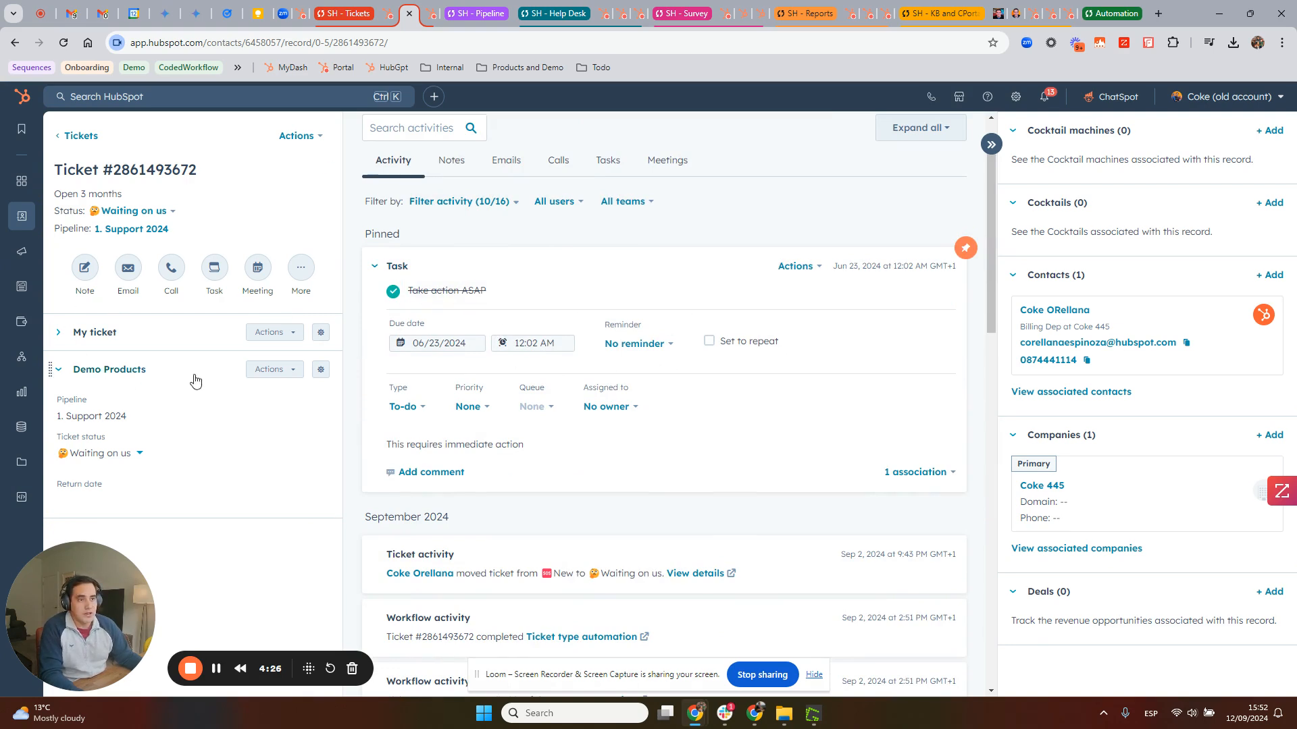
Expand the My ticket section of the ticket record and review its properties.
{"action": "left_click", "coordinate": [98, 338]}
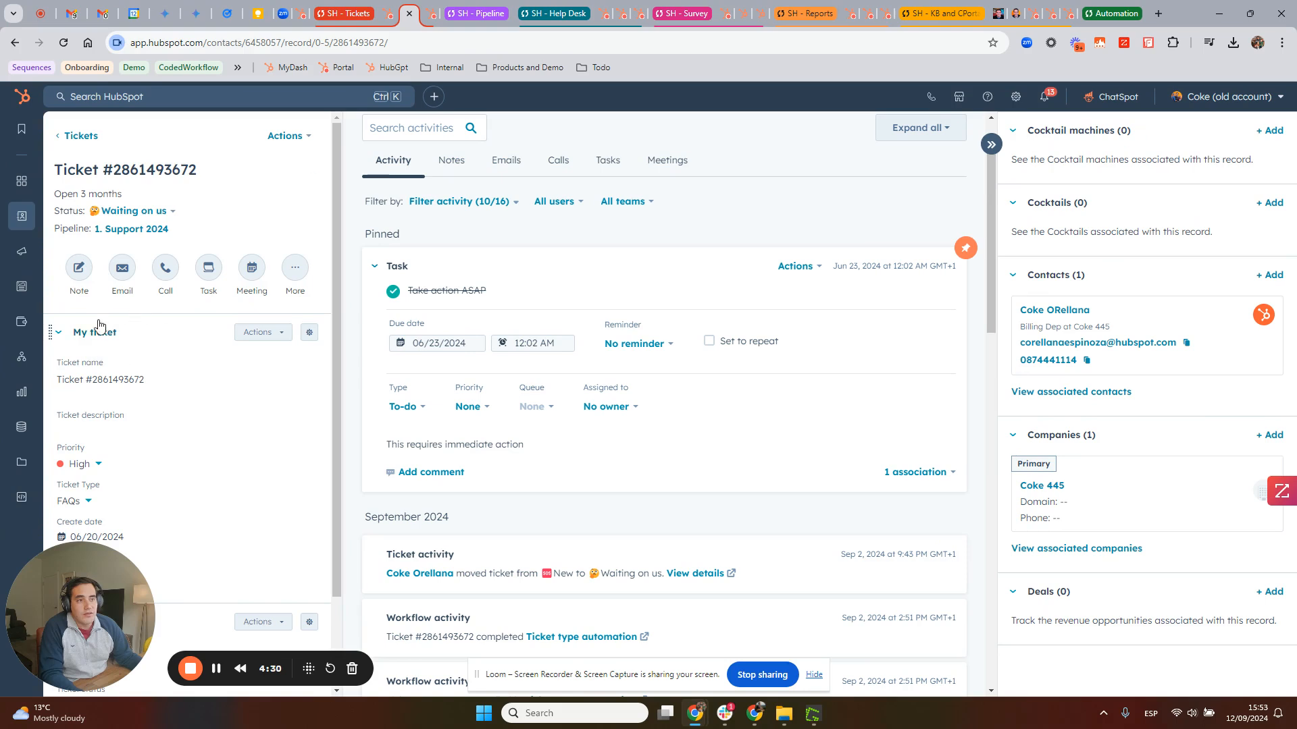
{"action": "scroll", "coordinate": [98, 325], "scroll_direction": "down", "scroll_amount": 2}
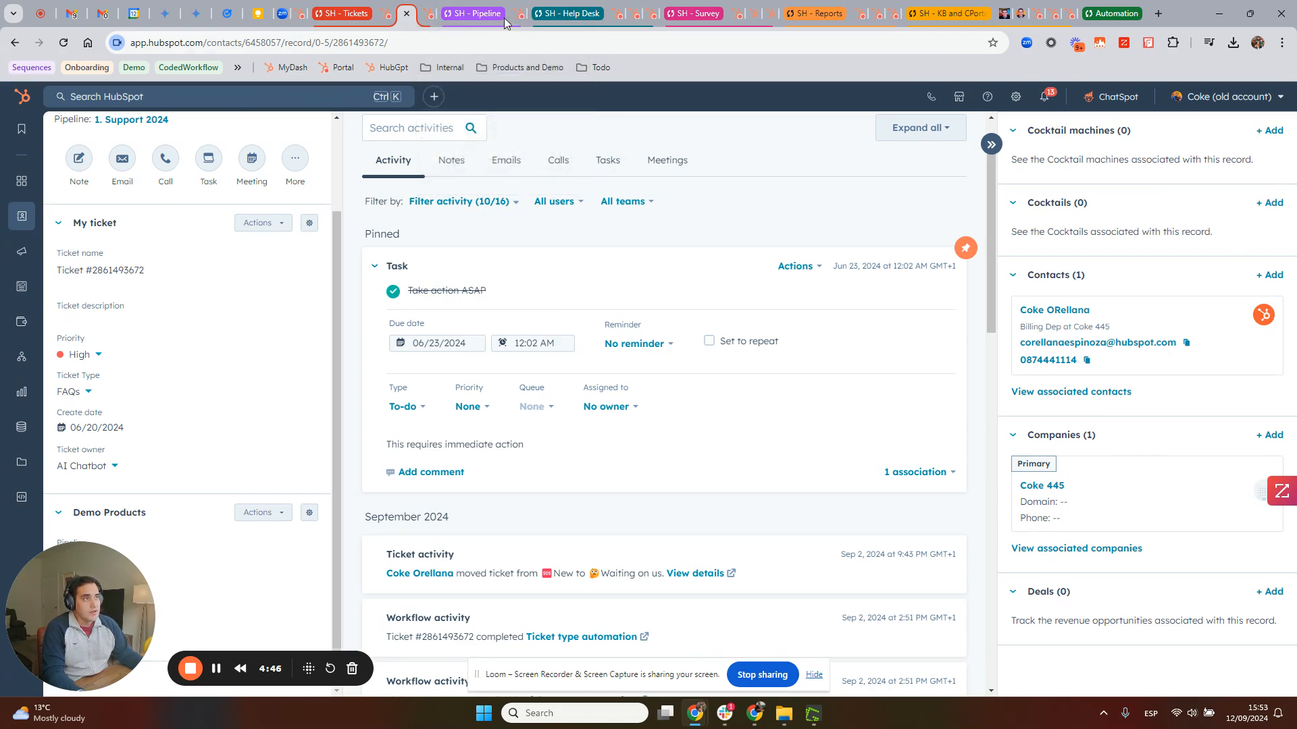
Switch to the ticket settings, open the pipelines configuration and review the Bugs pipeline's statuses.
{"action": "left_click", "coordinate": [522, 15]}
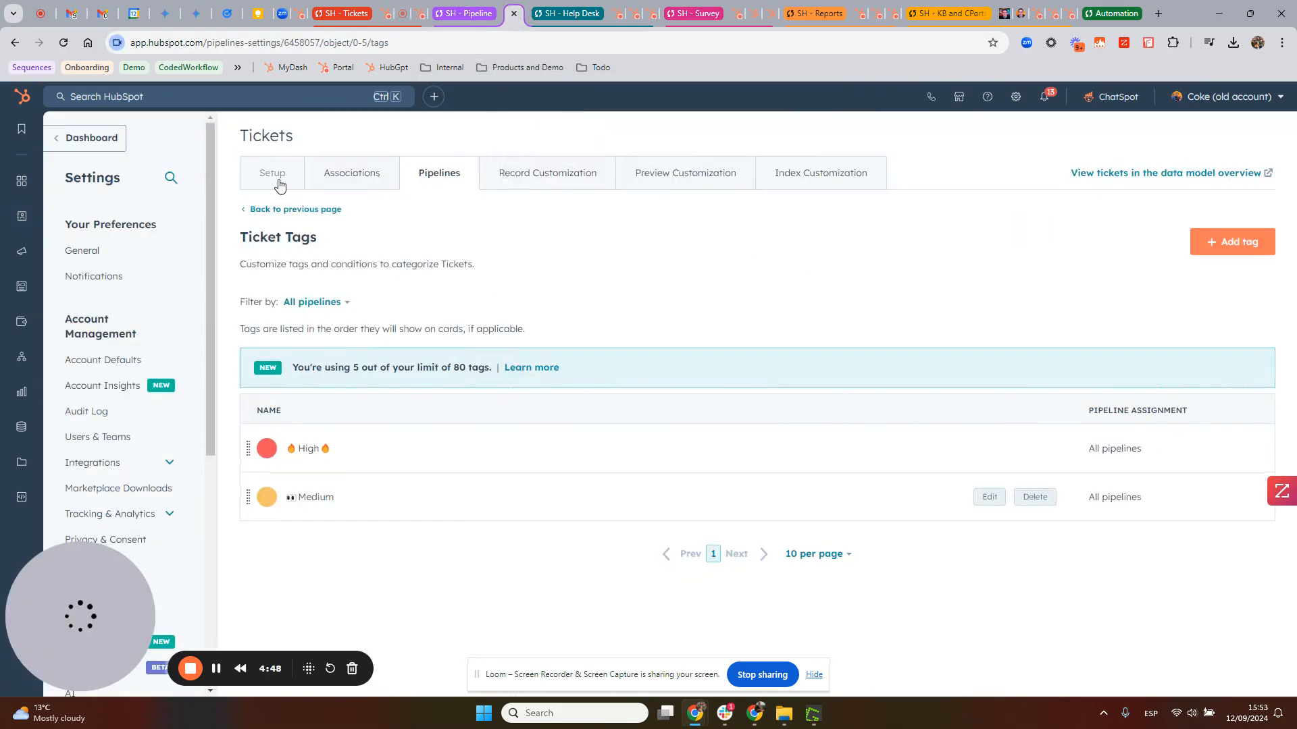
{"action": "left_click", "coordinate": [278, 210]}
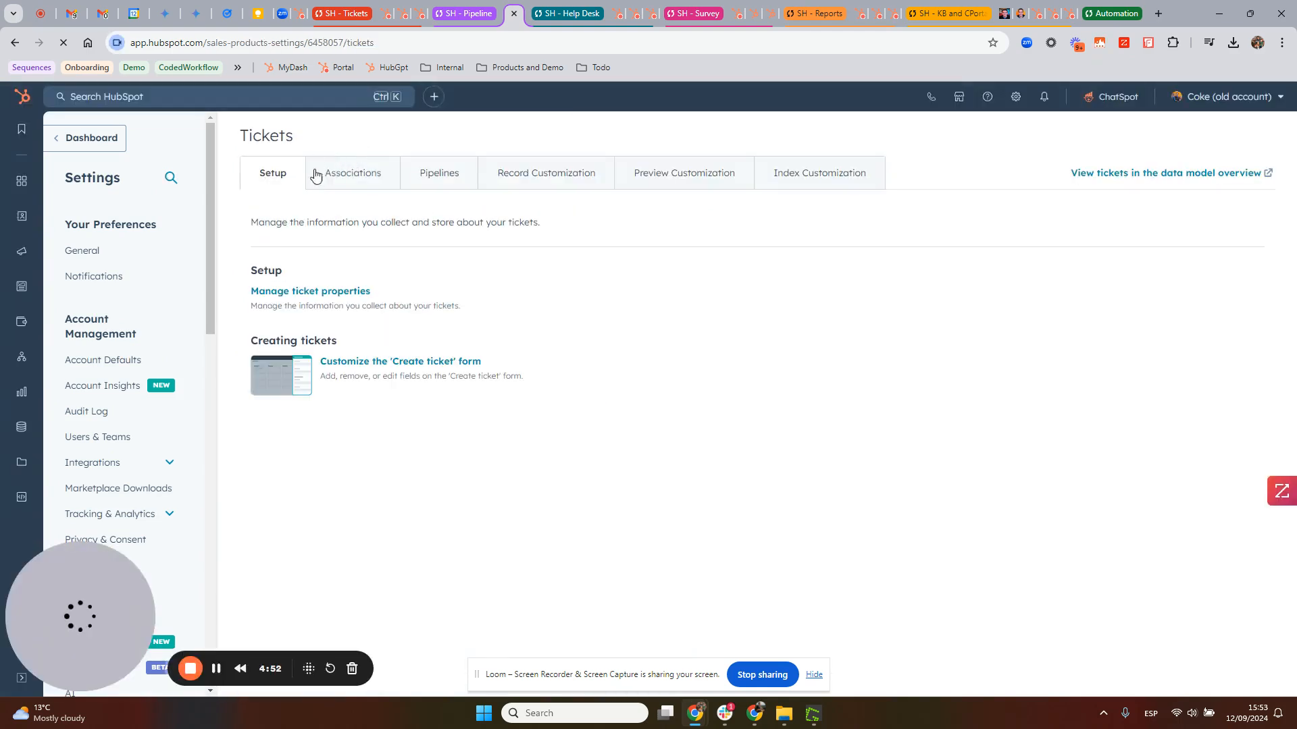
{"action": "left_click", "coordinate": [436, 176]}
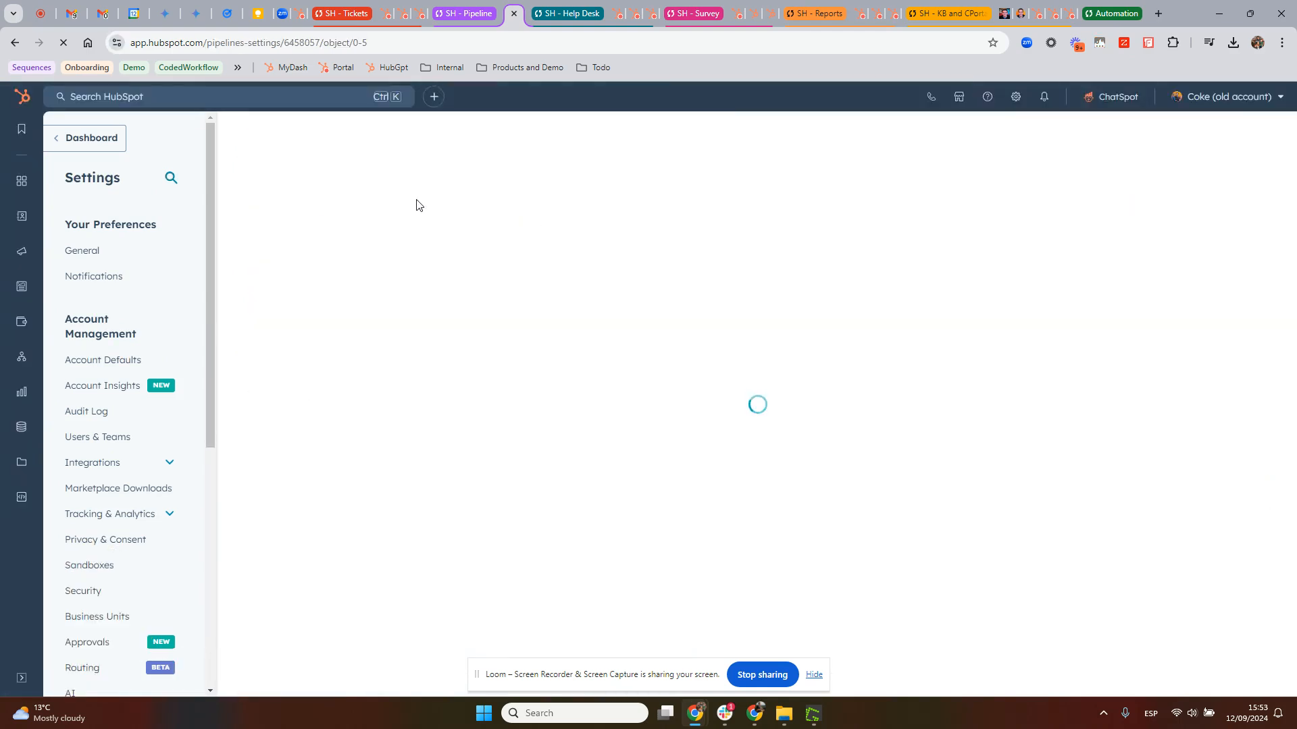
{"action": "left_click", "coordinate": [460, 265]}
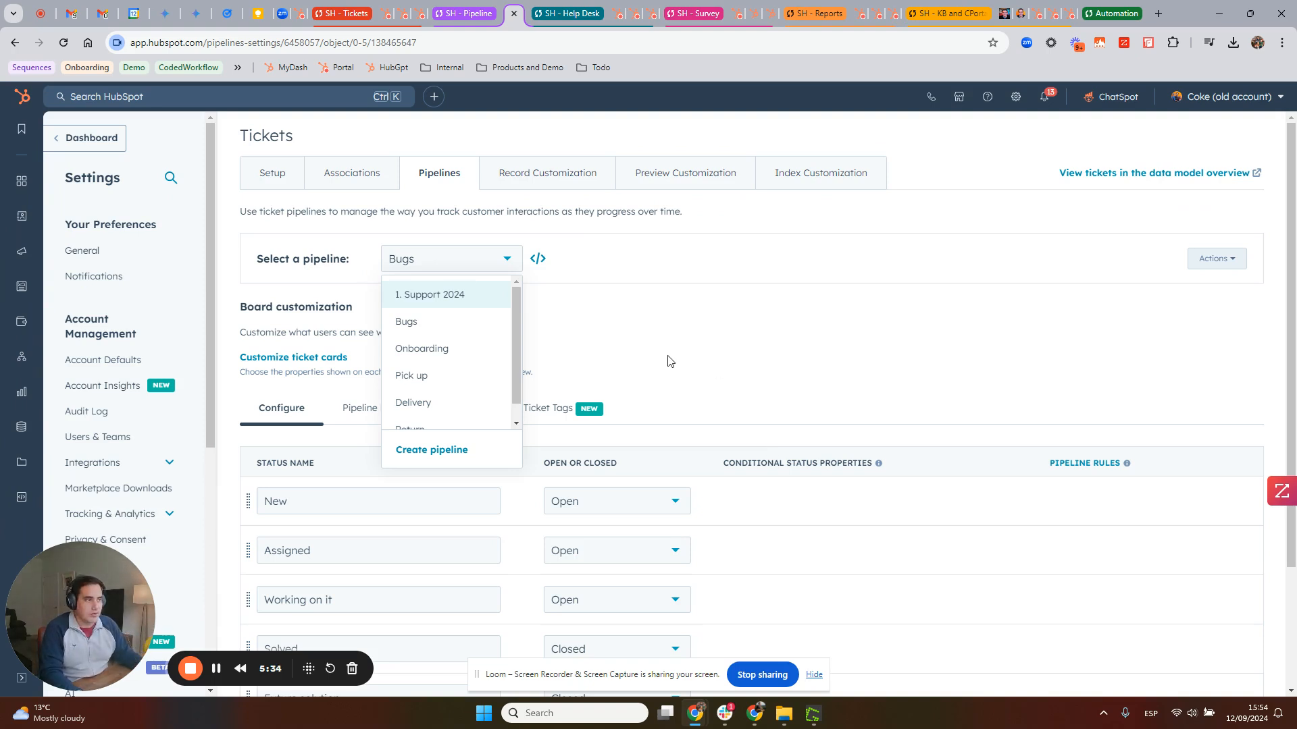
{"action": "left_click", "coordinate": [445, 321]}
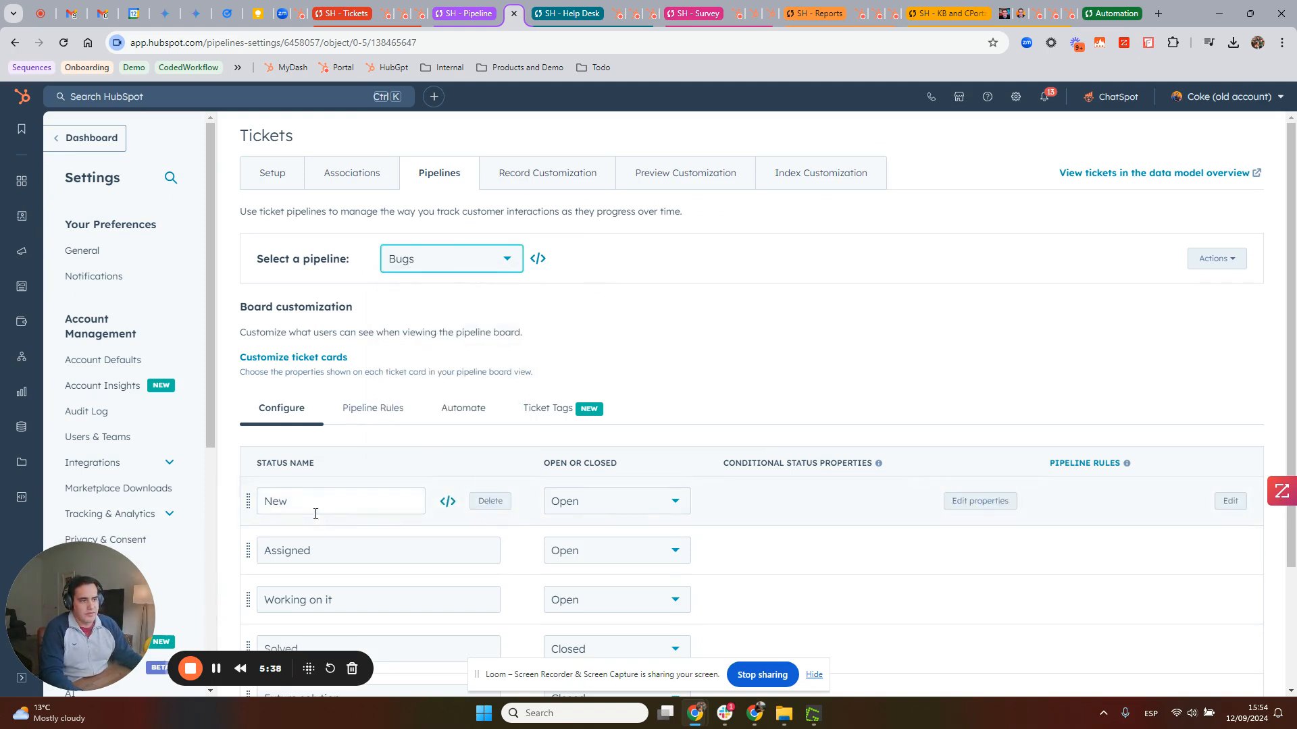
{"action": "scroll", "coordinate": [432, 270], "scroll_direction": "down", "scroll_amount": 2}
{"action": "scroll", "coordinate": [443, 196], "scroll_direction": "up", "scroll_amount": 1}
Select the 1. Support 2024 pipeline and review its templated automations and the workflows created from scratch.
{"action": "left_click", "coordinate": [443, 192]}
{"action": "left_click", "coordinate": [443, 225]}
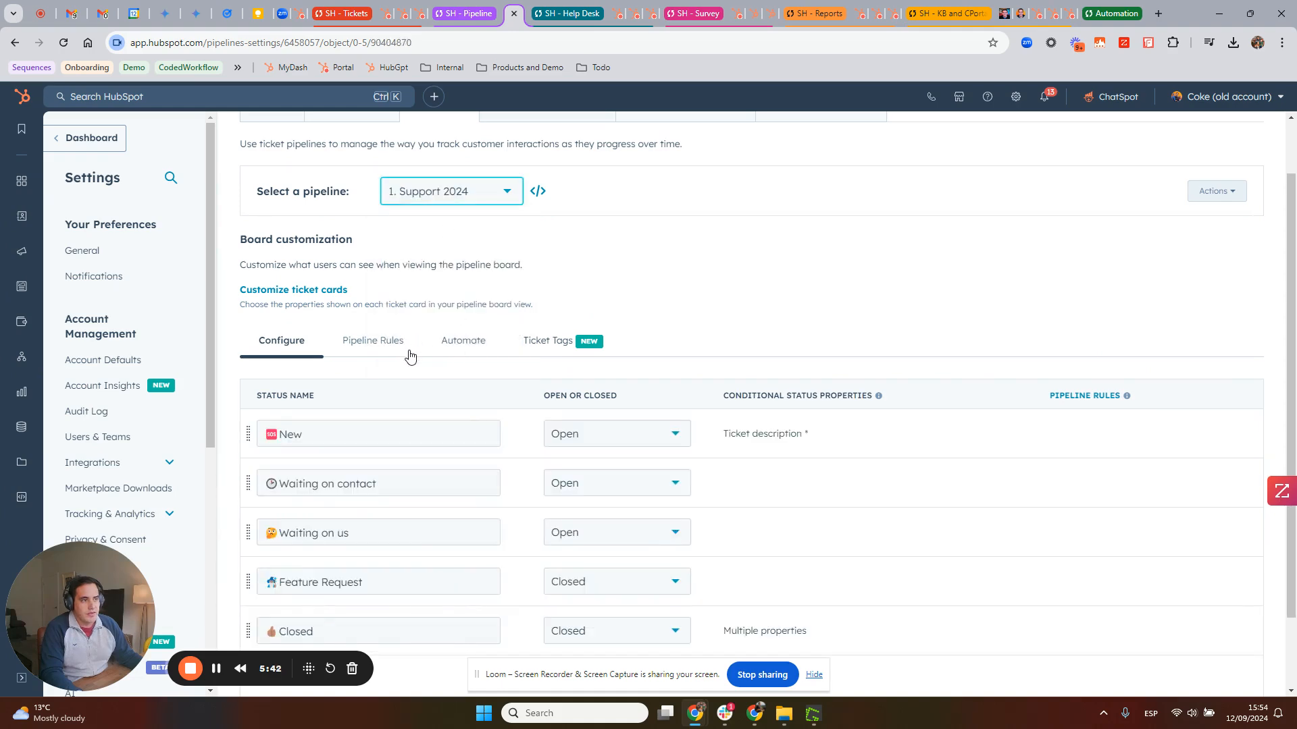
{"action": "left_click", "coordinate": [454, 349]}
{"action": "scroll", "coordinate": [477, 457], "scroll_direction": "down", "scroll_amount": 5}
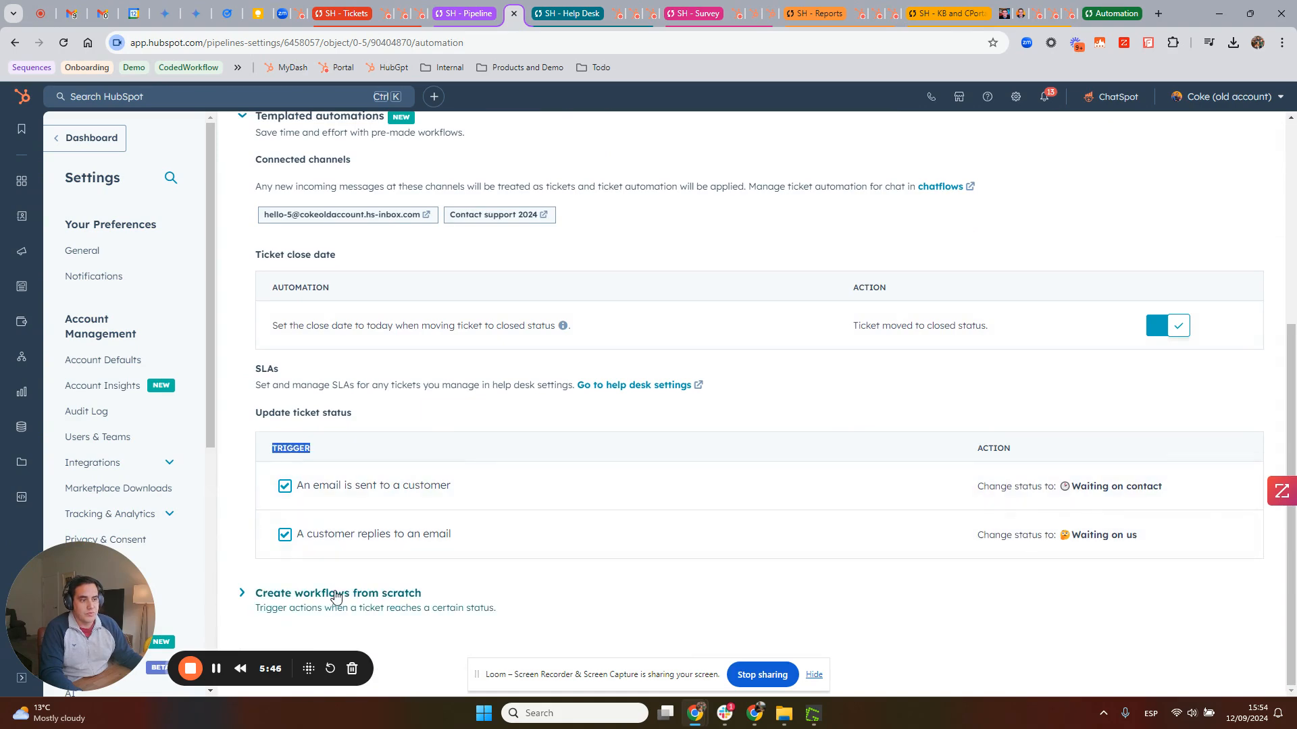
{"action": "left_click", "coordinate": [338, 592]}
{"action": "scroll", "coordinate": [419, 446], "scroll_direction": "down", "scroll_amount": 6}
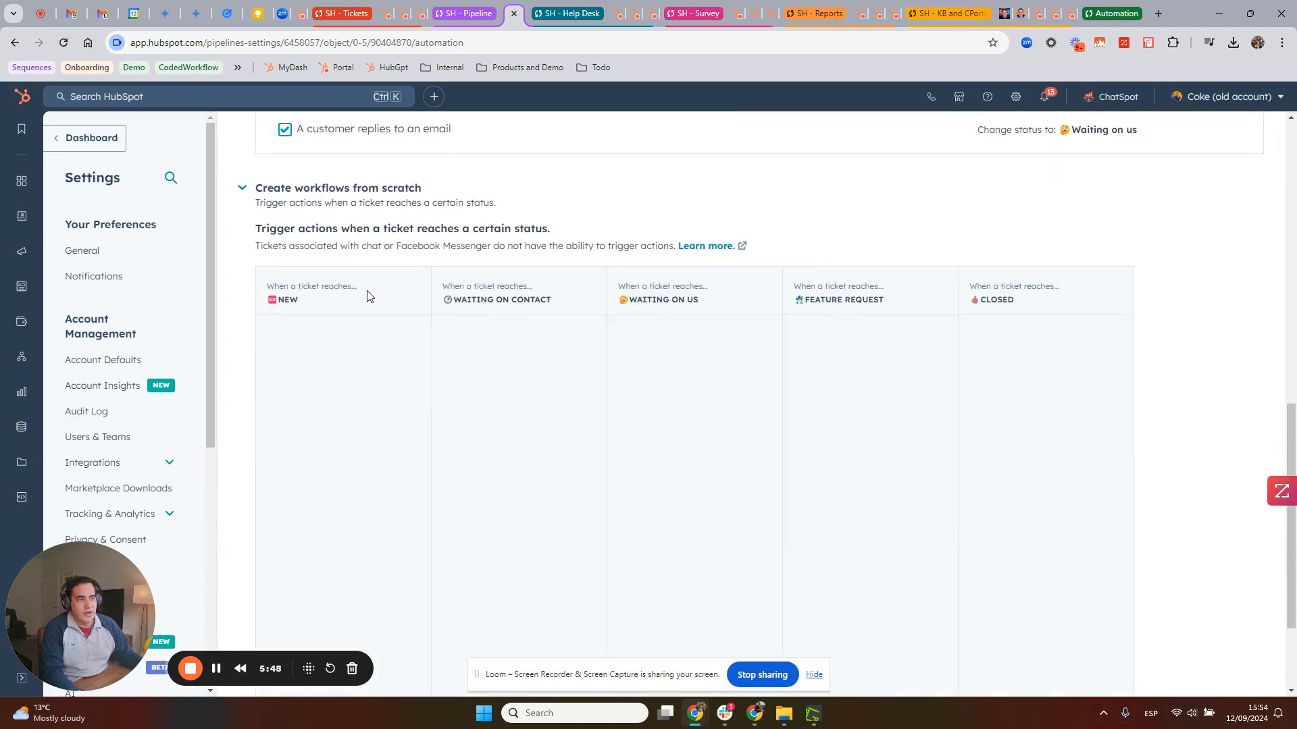
{"action": "scroll", "coordinate": [367, 295], "scroll_direction": "up", "scroll_amount": 7}
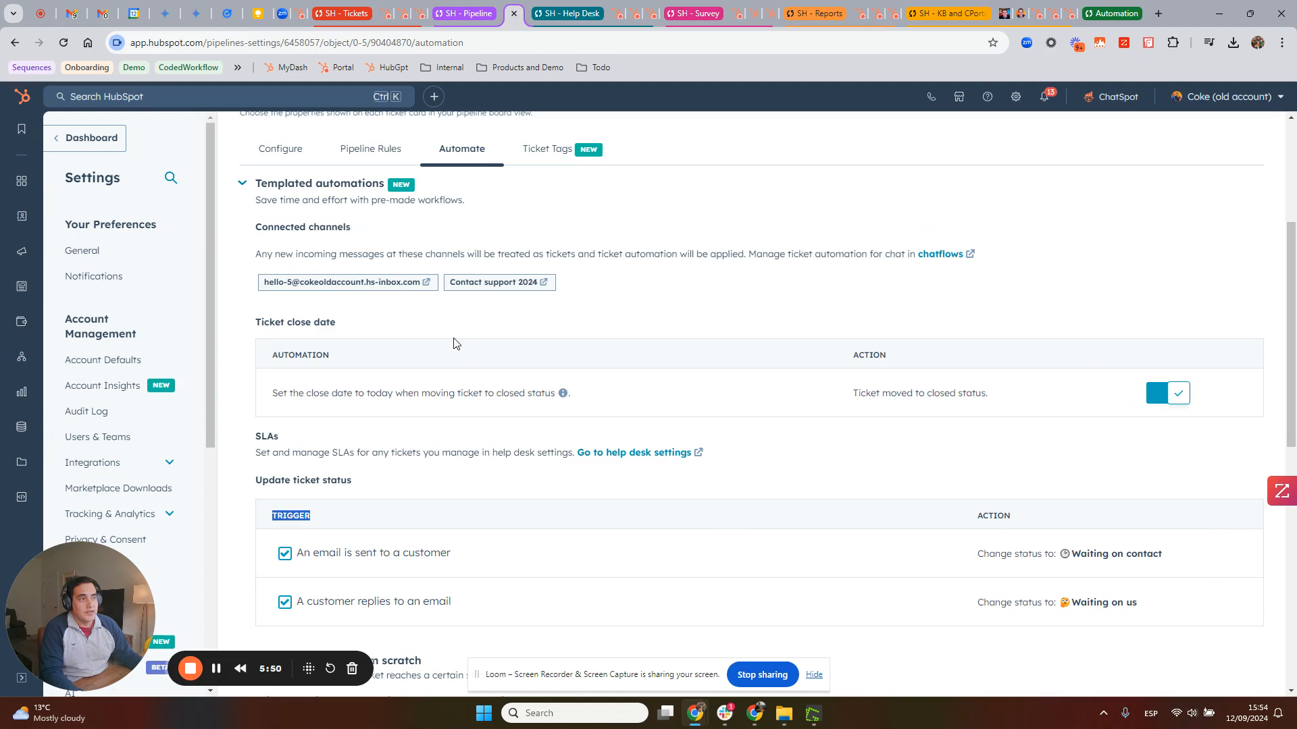
{"action": "scroll", "coordinate": [358, 270], "scroll_direction": "up", "scroll_amount": 2}
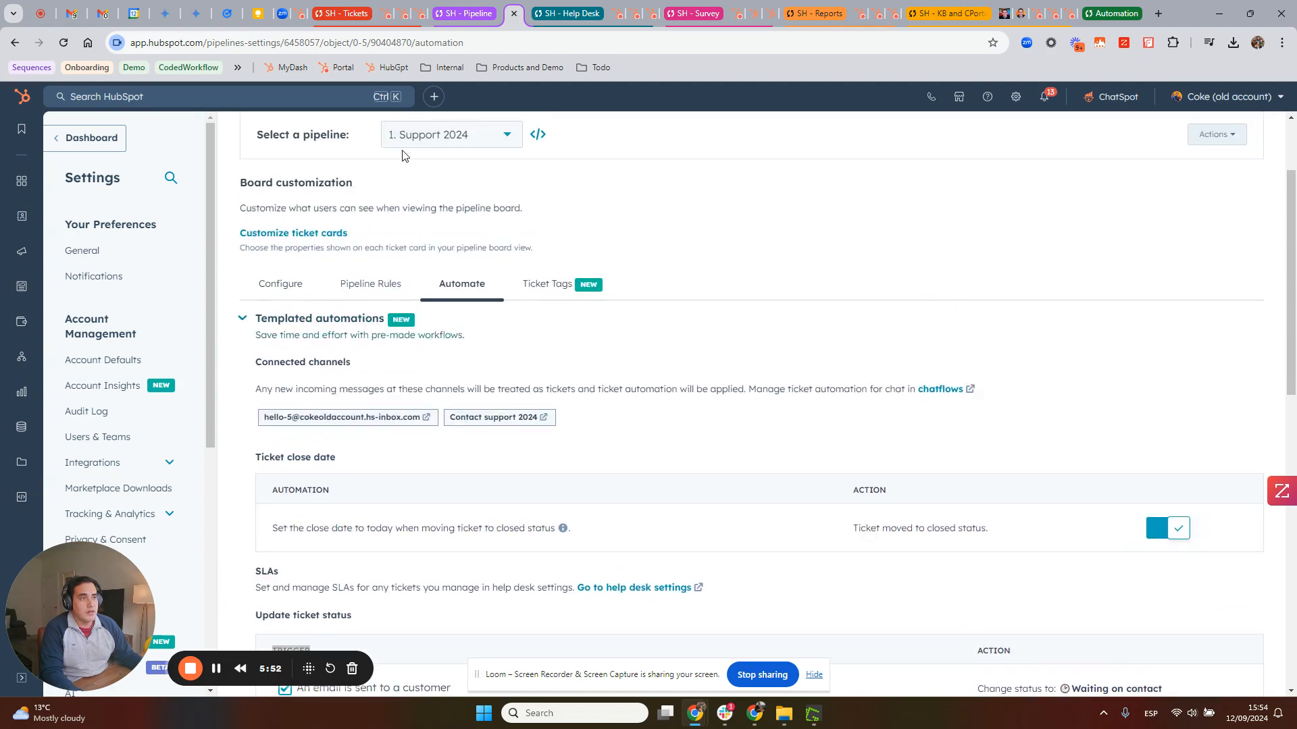
{"action": "scroll", "coordinate": [473, 412], "scroll_direction": "down", "scroll_amount": 8}
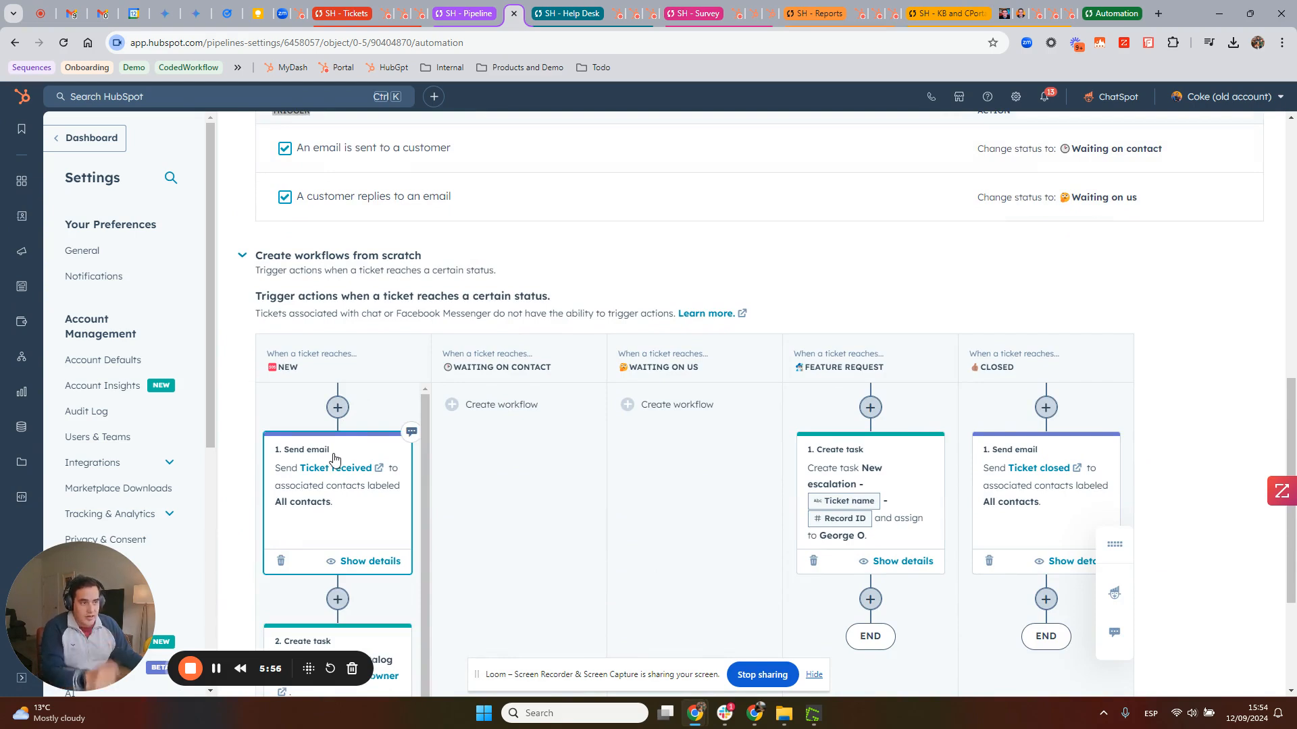
Inspect the Send email action in the New status workflow and close it without saving.
{"action": "left_click", "coordinate": [358, 495]}
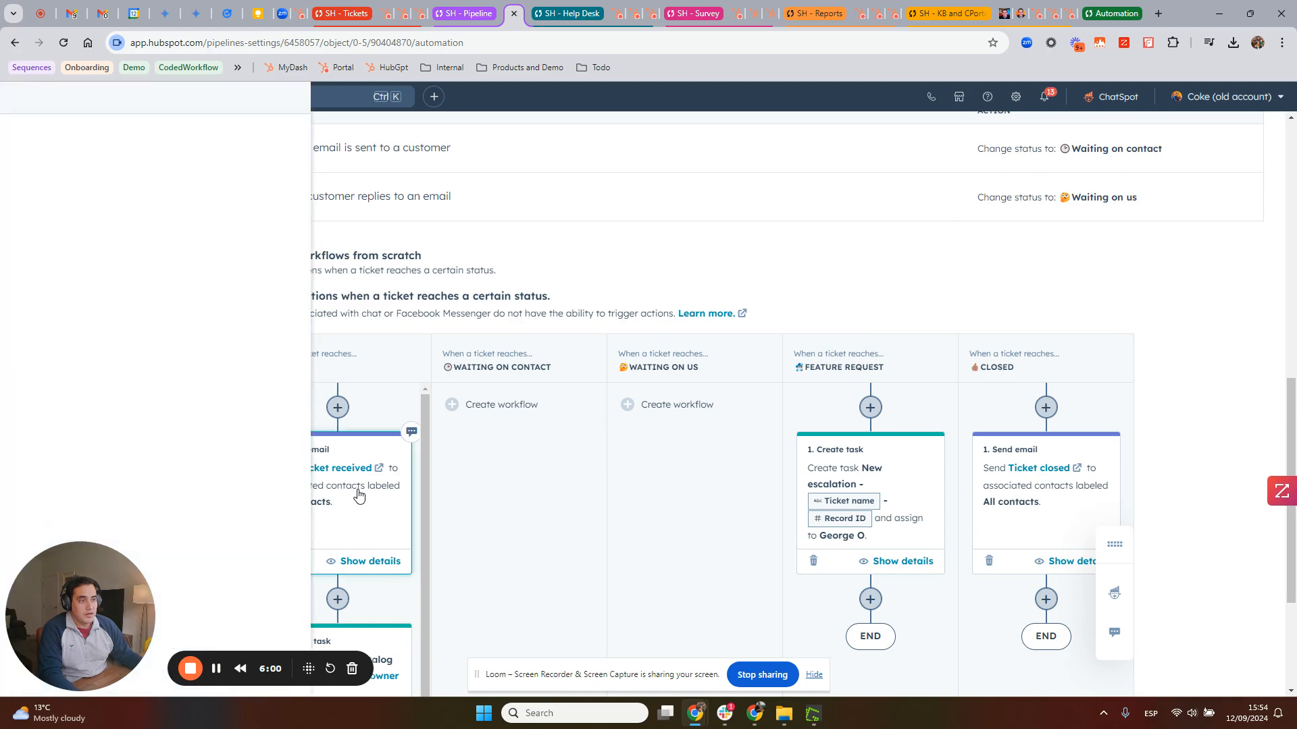
{"action": "scroll", "coordinate": [228, 318], "scroll_direction": "down", "scroll_amount": 3}
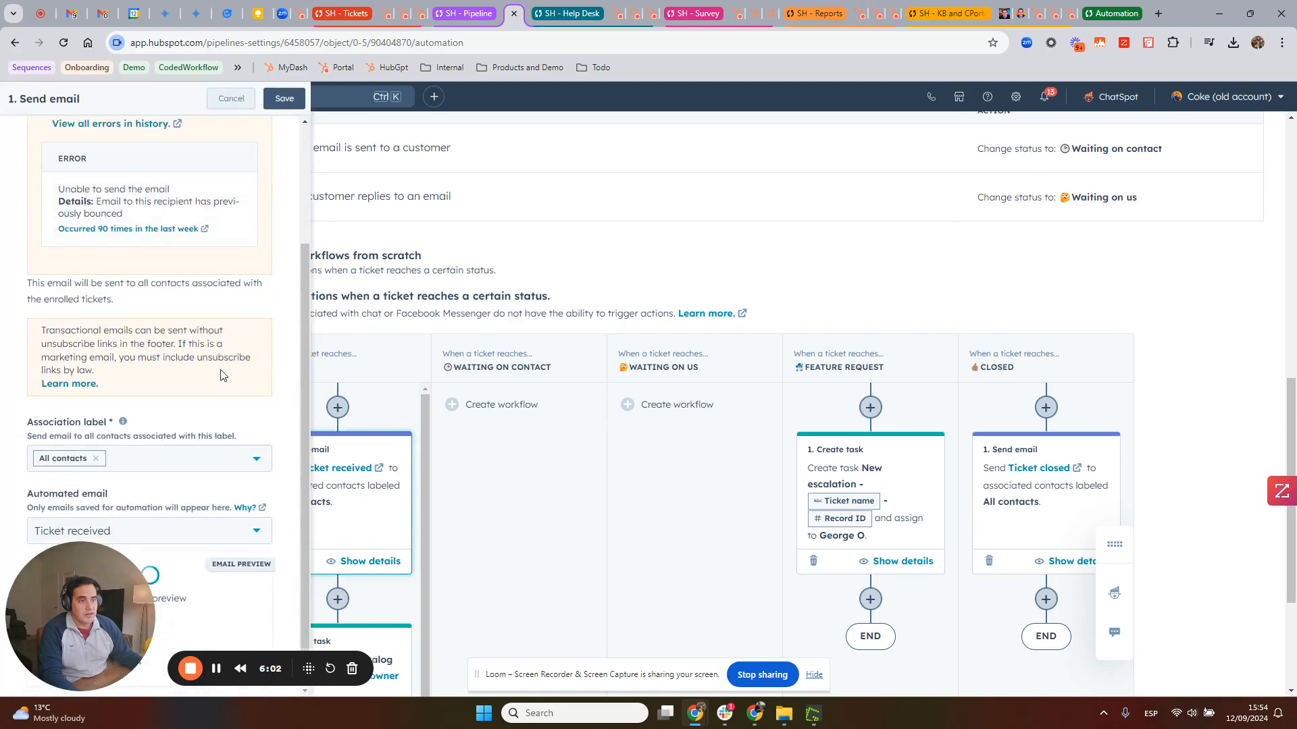
{"action": "left_click", "coordinate": [231, 99]}
Review the Send Catalog task action under New and the workflow actions for the Feature Request and Closed statuses.
{"action": "scroll", "coordinate": [358, 581], "scroll_direction": "down", "scroll_amount": 2}
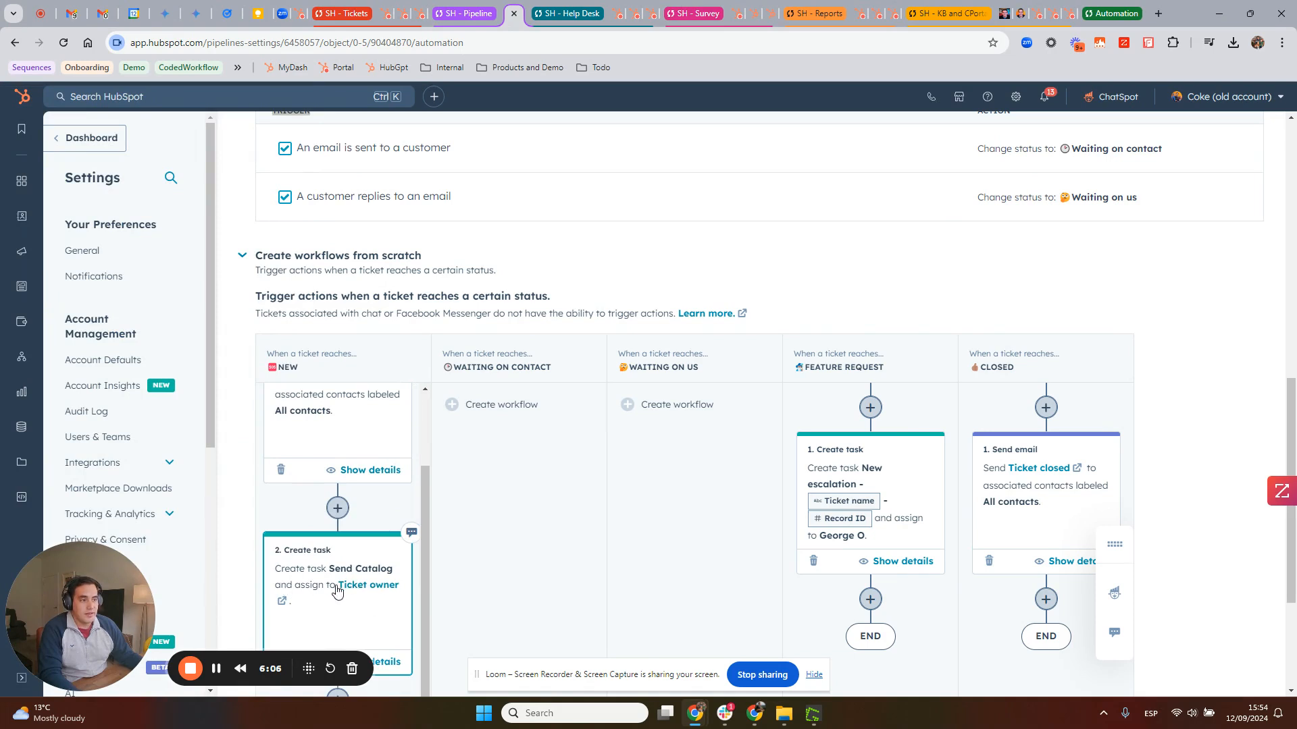
{"action": "scroll", "coordinate": [337, 593], "scroll_direction": "up", "scroll_amount": 1}
{"action": "scroll", "coordinate": [371, 588], "scroll_direction": "down", "scroll_amount": 1}
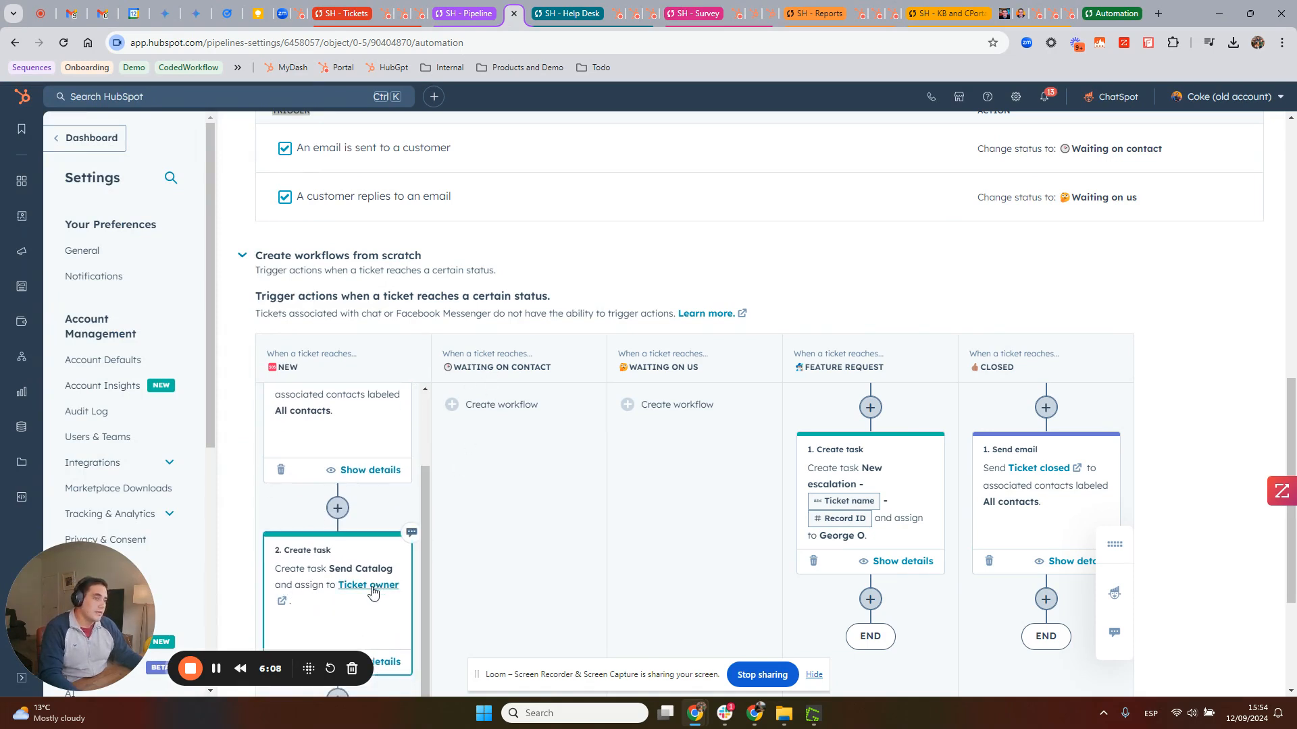
{"action": "scroll", "coordinate": [378, 513], "scroll_direction": "up", "scroll_amount": 1}
{"action": "scroll", "coordinate": [403, 400], "scroll_direction": "down", "scroll_amount": 1}
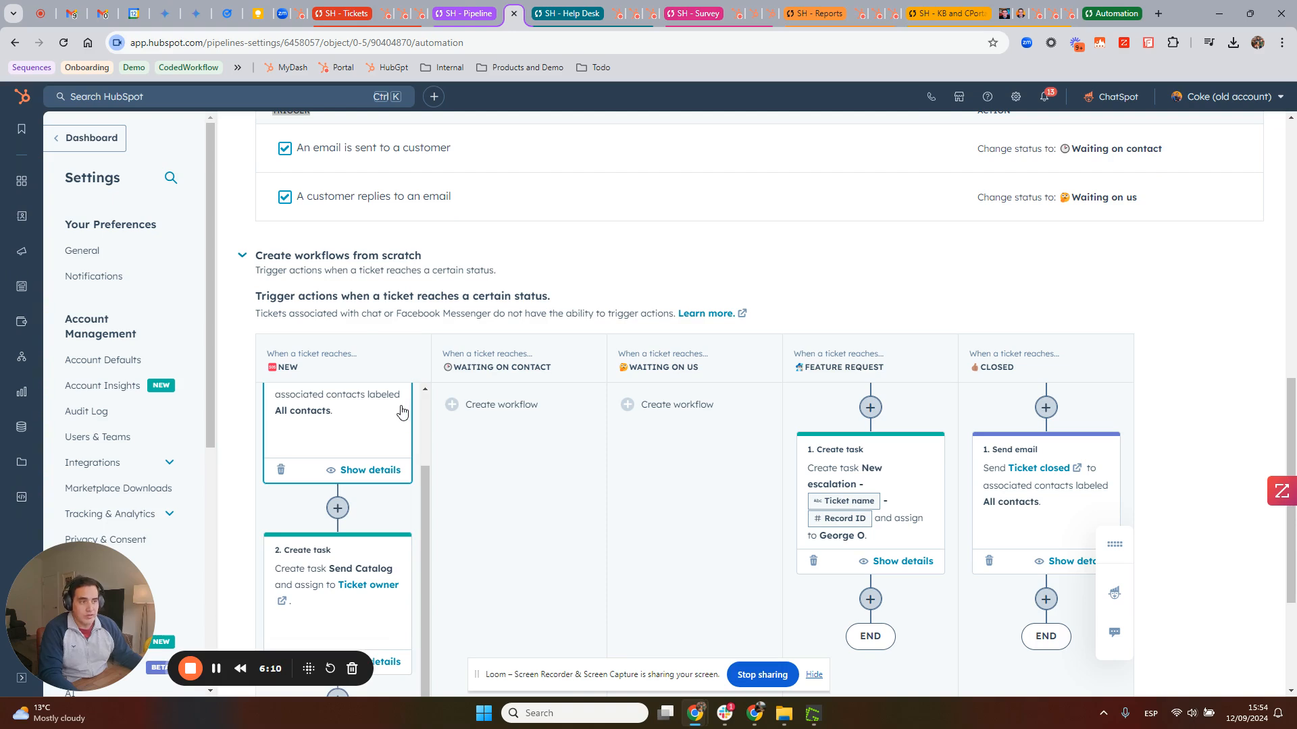
{"action": "scroll", "coordinate": [401, 411], "scroll_direction": "up", "scroll_amount": 1}
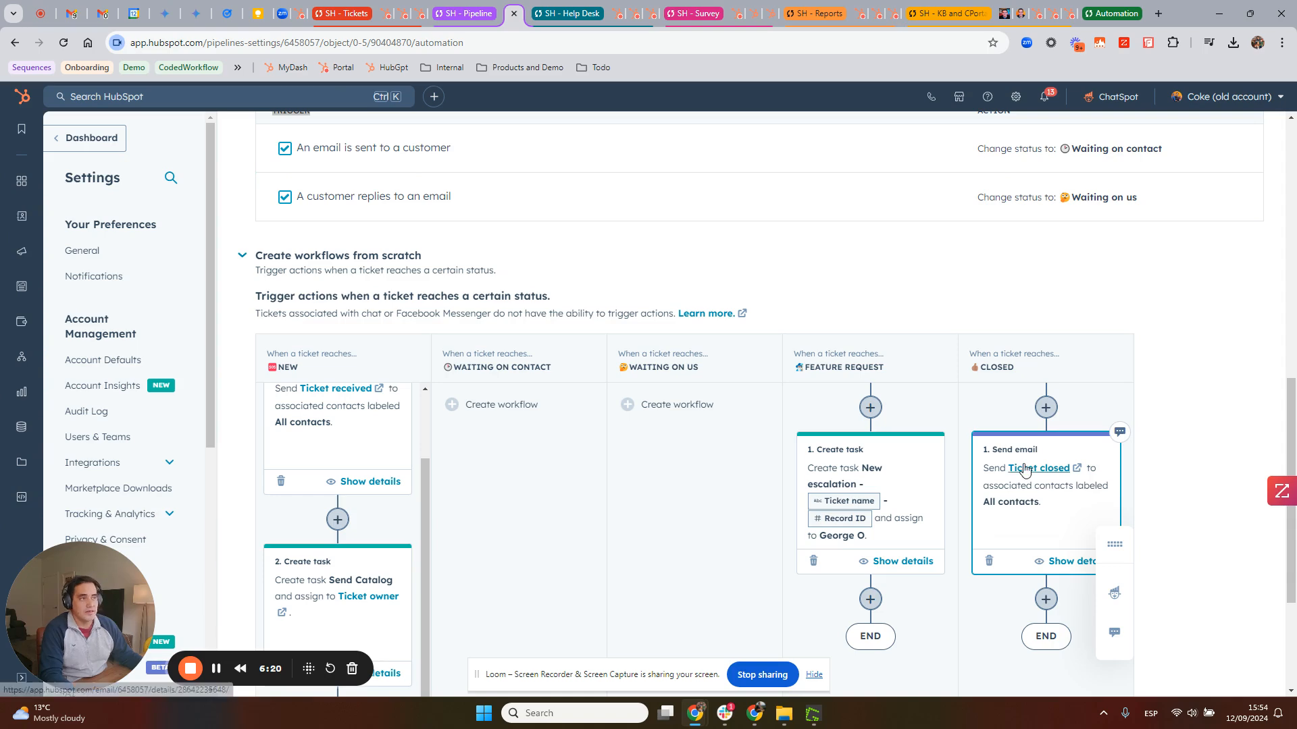
{"action": "scroll", "coordinate": [588, 379], "scroll_direction": "up", "scroll_amount": 4}
{"action": "scroll", "coordinate": [548, 348], "scroll_direction": "up", "scroll_amount": 5}
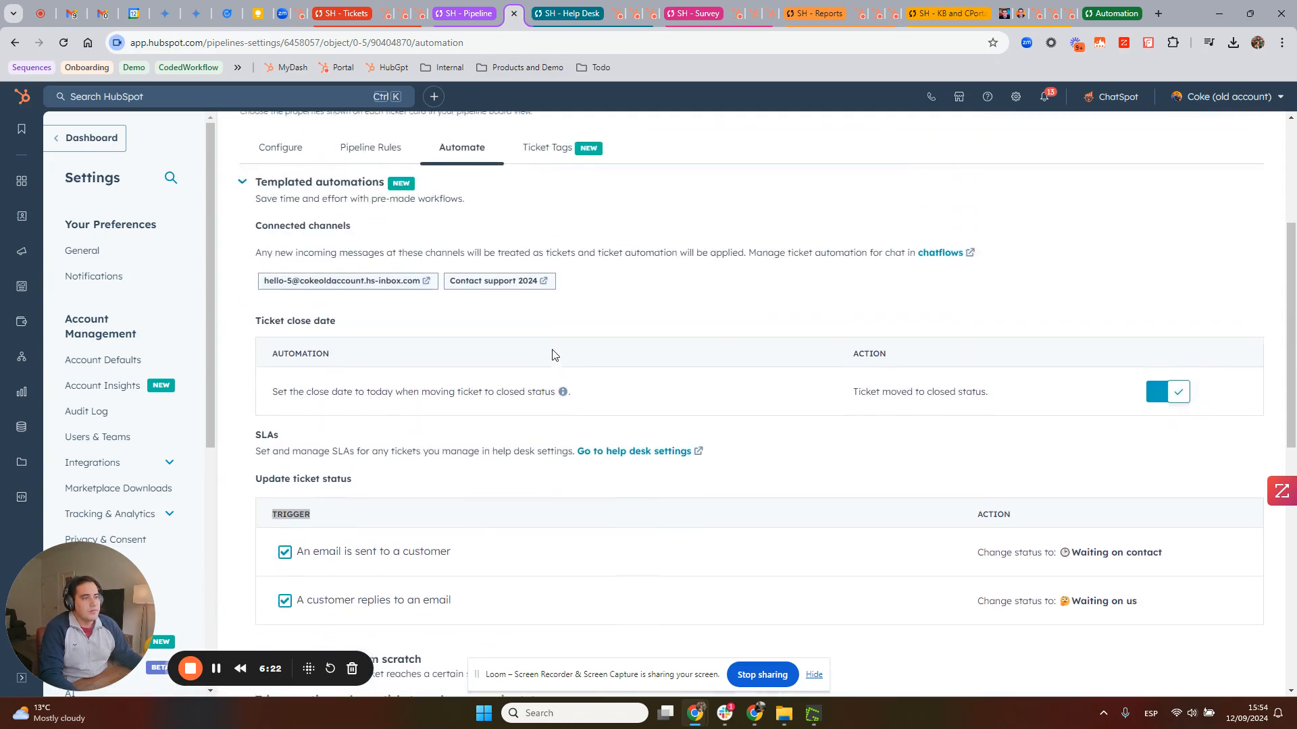
Open the 1. Support 2024 pipeline's ticket tags, go to ticket tag management and snooze the meeting reminder.
{"action": "left_click", "coordinate": [546, 350]}
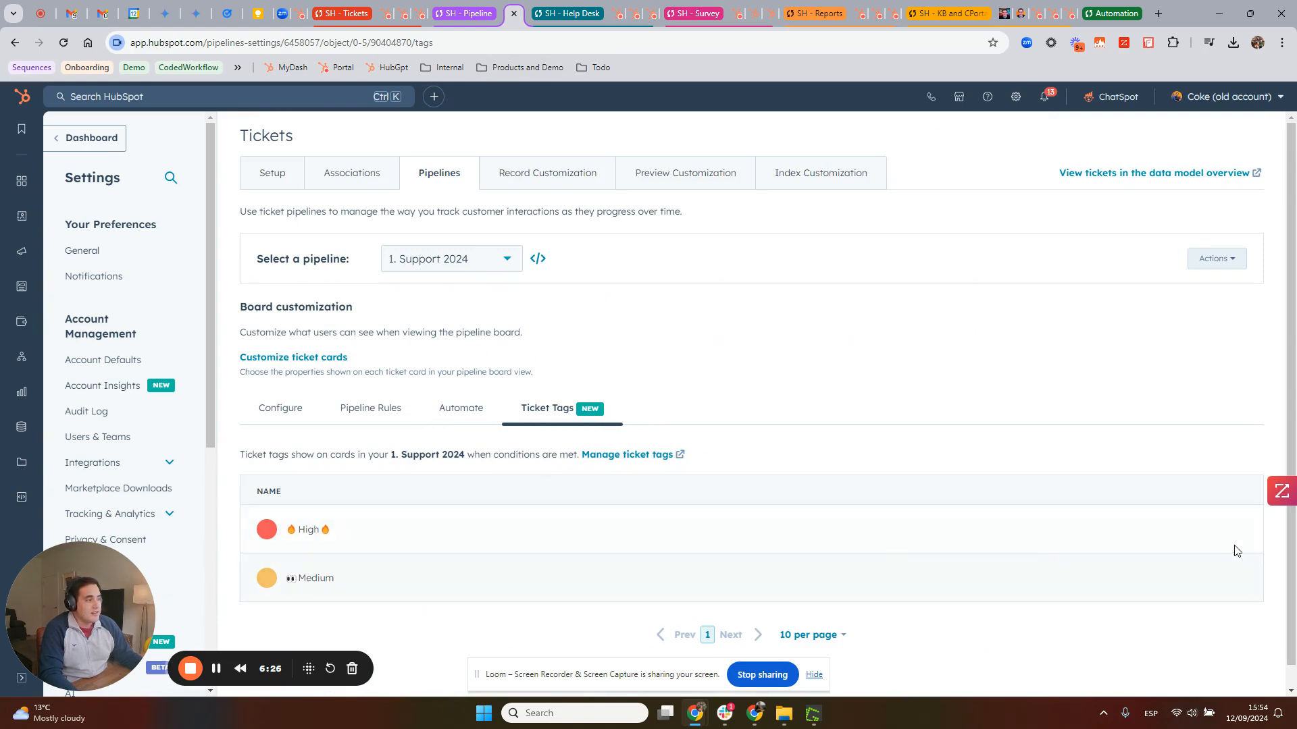
{"action": "left_click", "coordinate": [658, 458]}
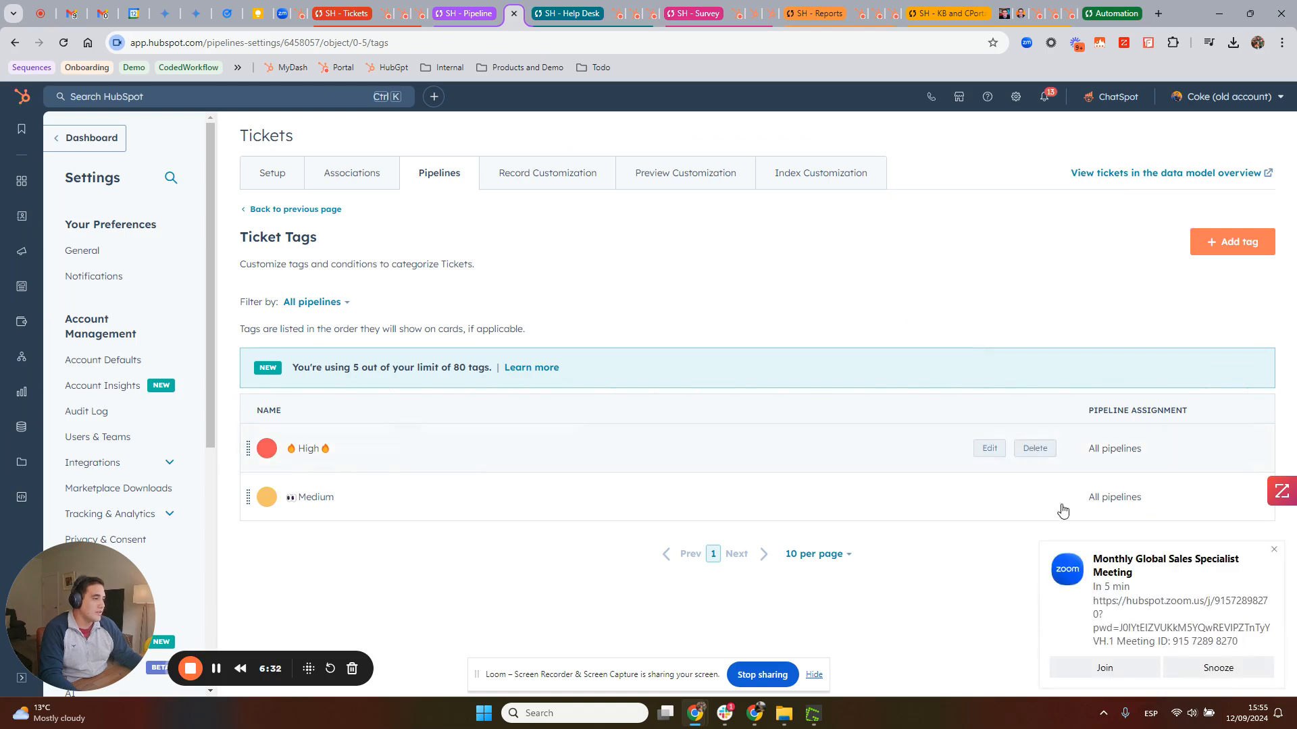
{"action": "left_click", "coordinate": [1219, 668]}
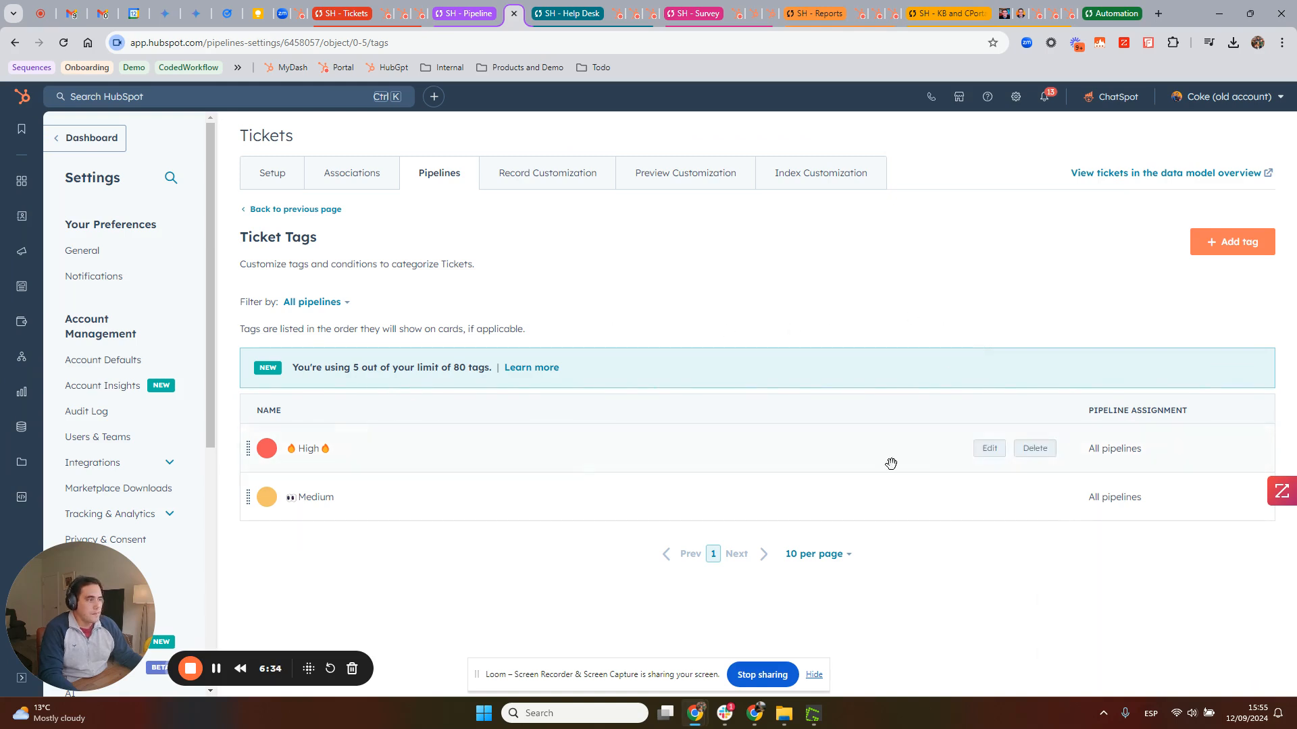
Open the High ticket tag for editing, check its settings and priority filter, and close it without changes.
{"action": "left_click", "coordinate": [990, 448]}
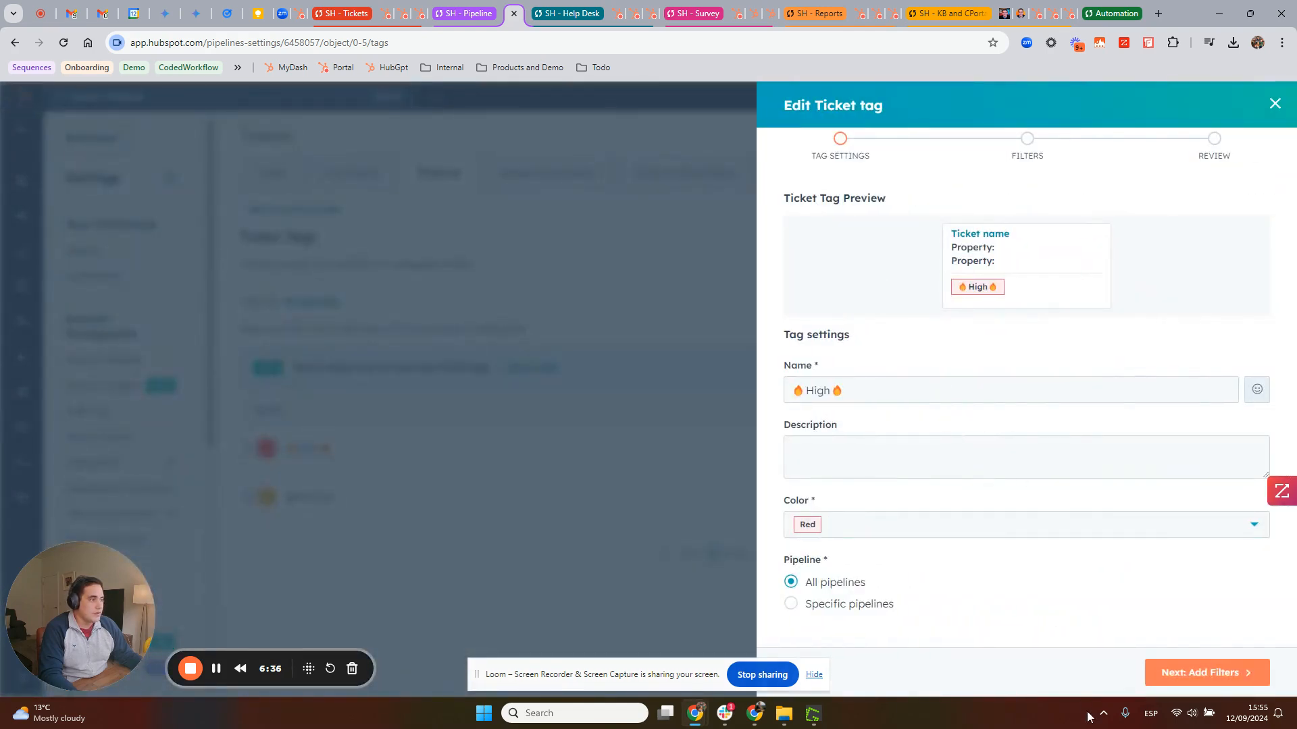
{"action": "left_click", "coordinate": [1208, 674]}
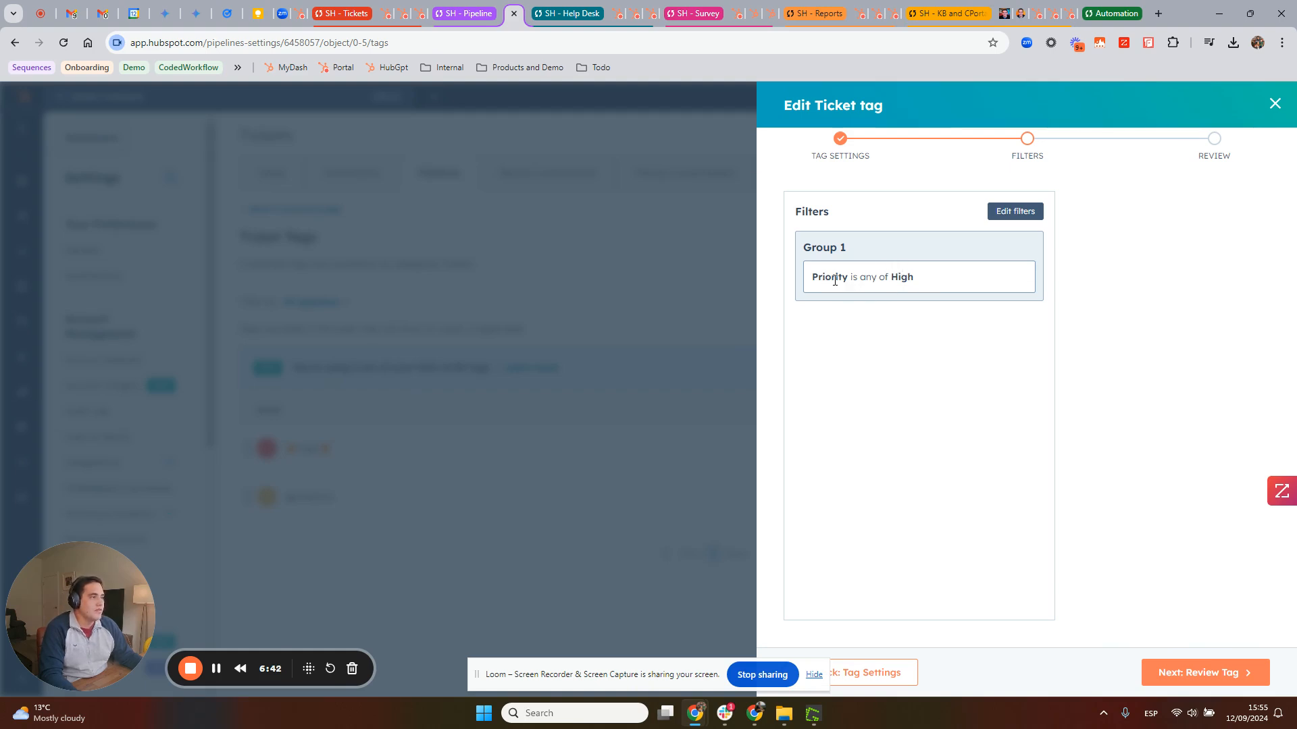
{"action": "left_click_drag", "start_coordinate": [813, 280], "coordinate": [857, 280]}
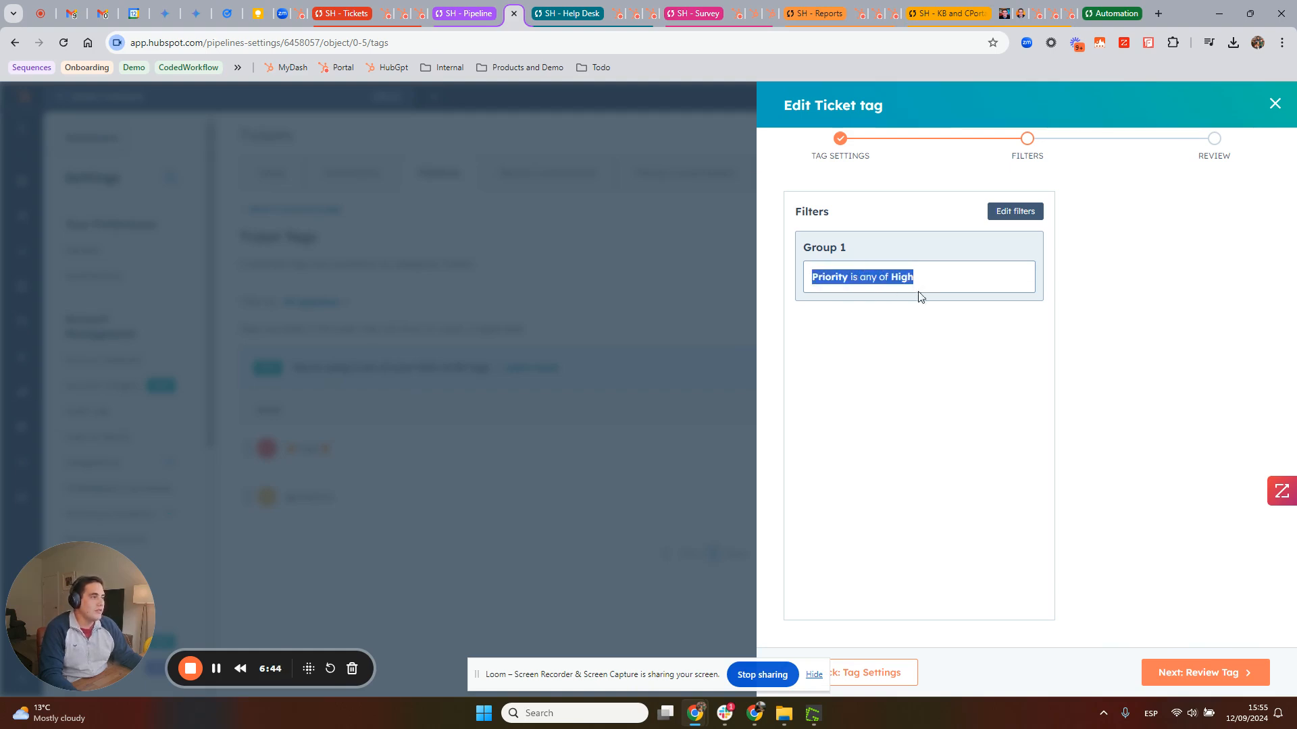
{"action": "left_click", "coordinate": [1275, 105]}
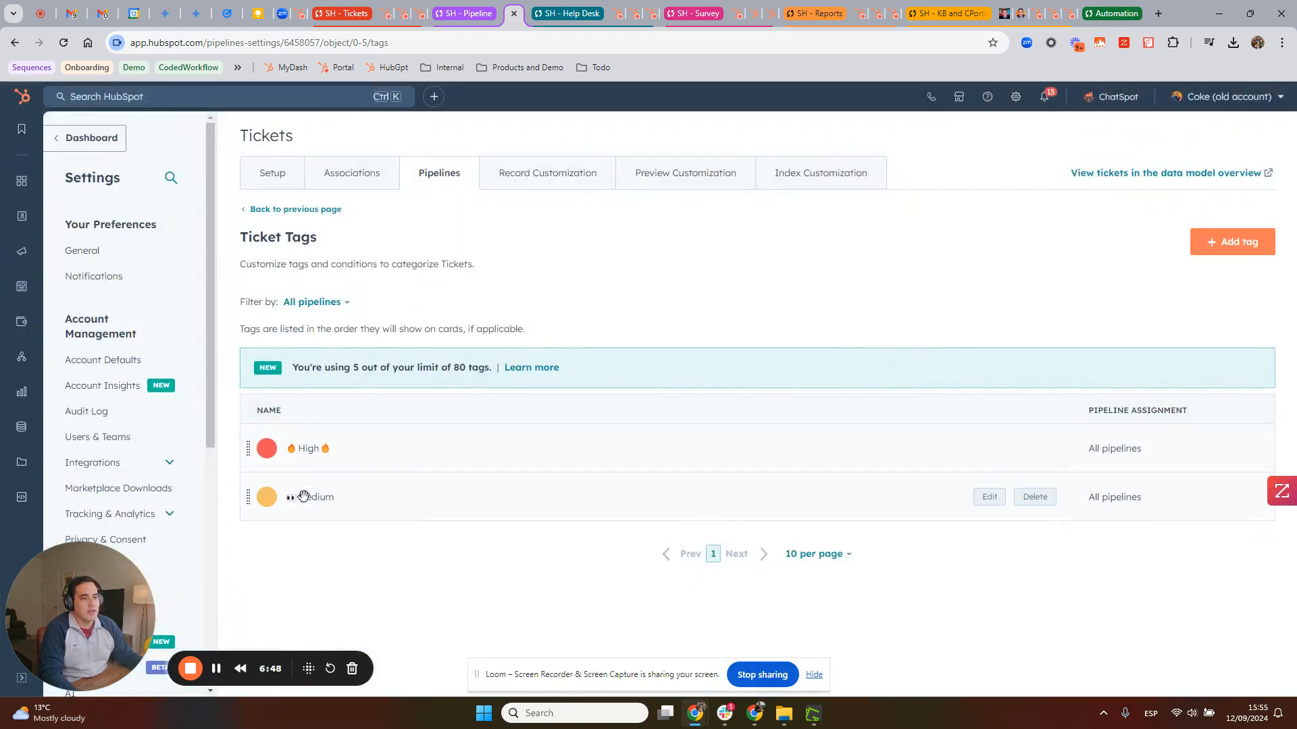
Check the tags on the ticket board's cards, then return to the ticket pipeline settings and look over the Bugs pipeline.
{"action": "left_click", "coordinate": [385, 16]}
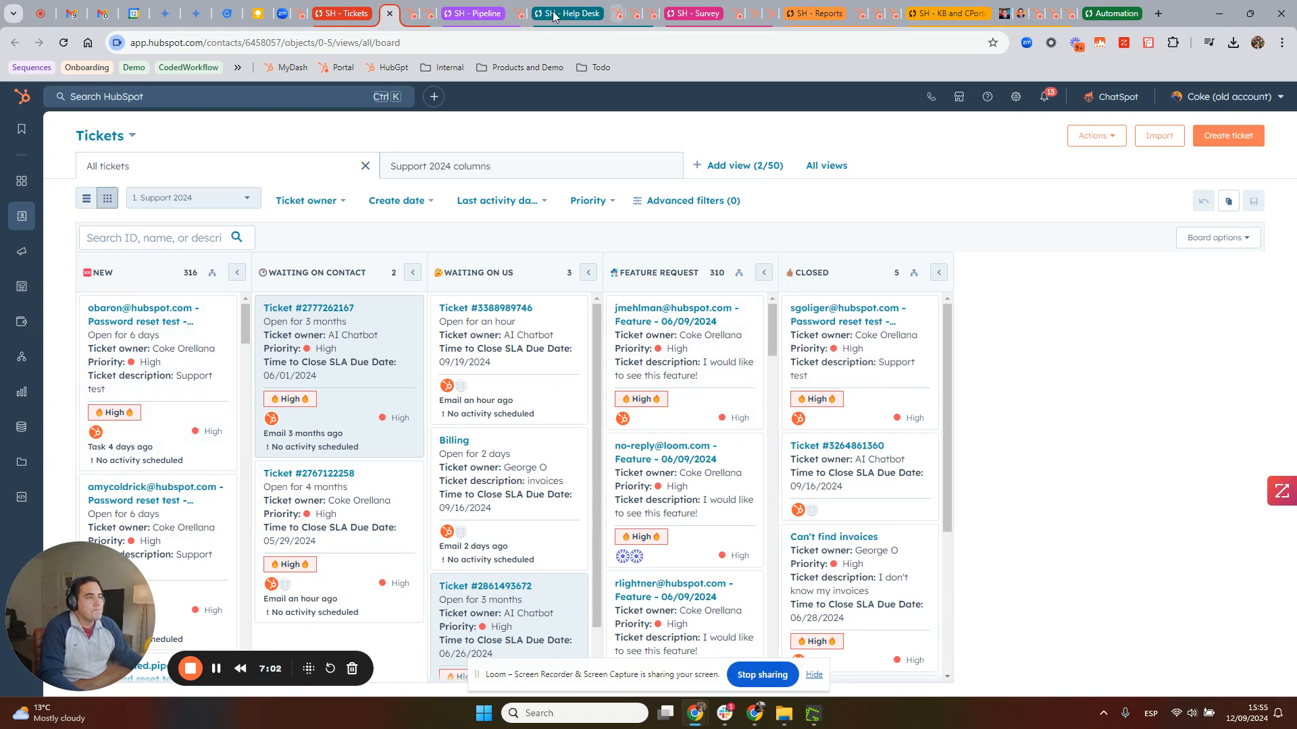
{"action": "left_click", "coordinate": [518, 13]}
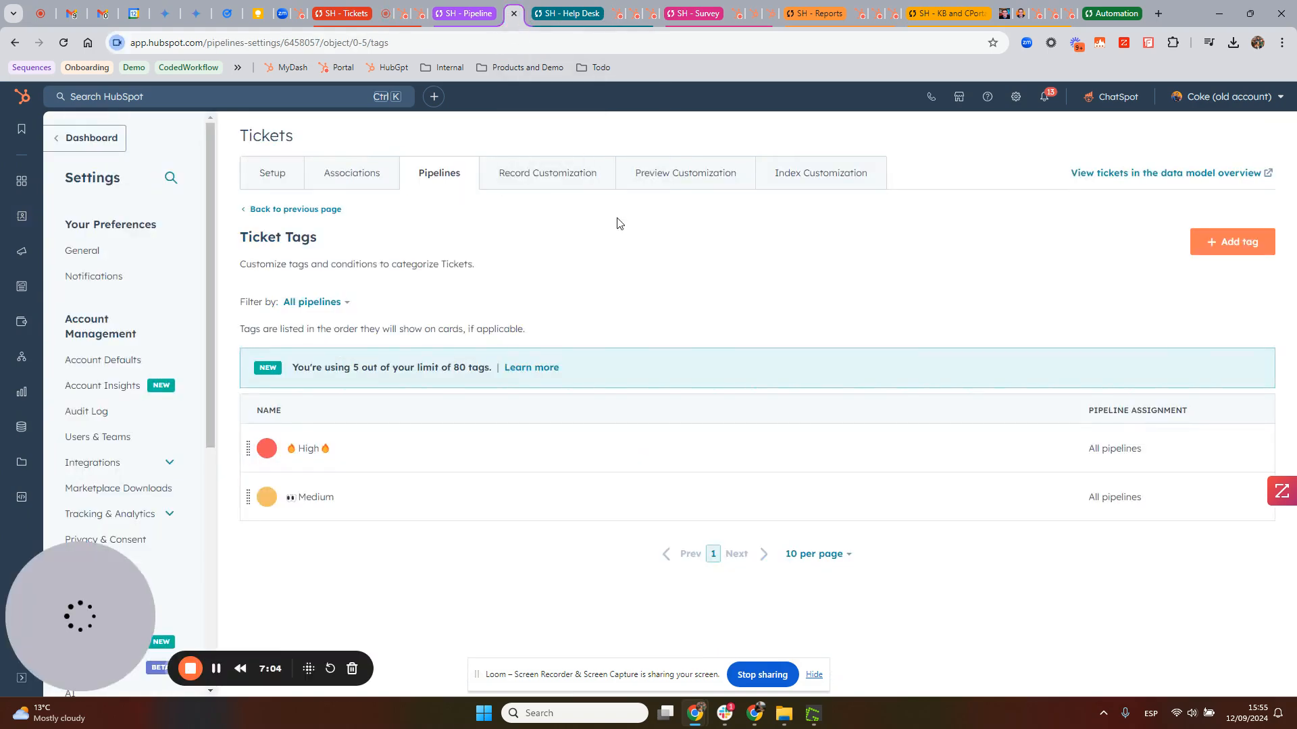
{"action": "left_click", "coordinate": [267, 210]}
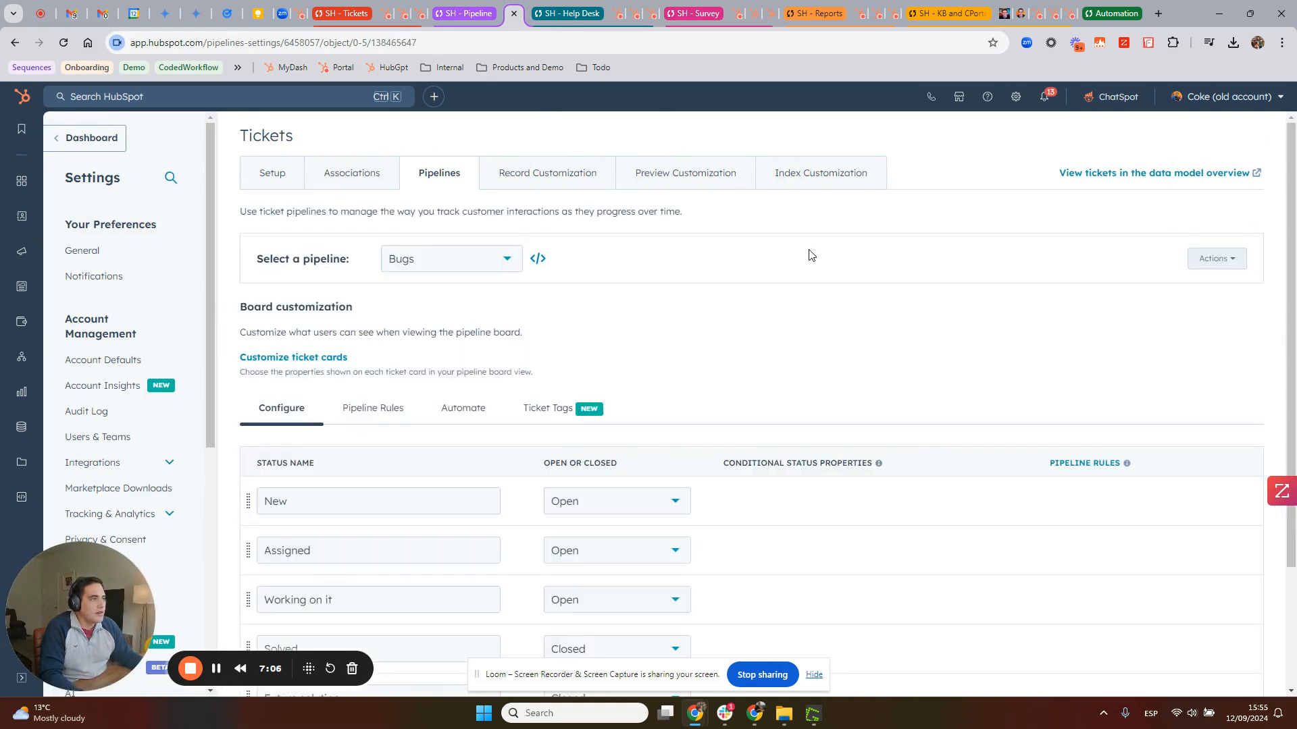
{"action": "scroll", "coordinate": [524, 356], "scroll_direction": "down", "scroll_amount": 3}
{"action": "scroll", "coordinate": [498, 353], "scroll_direction": "up", "scroll_amount": 3}
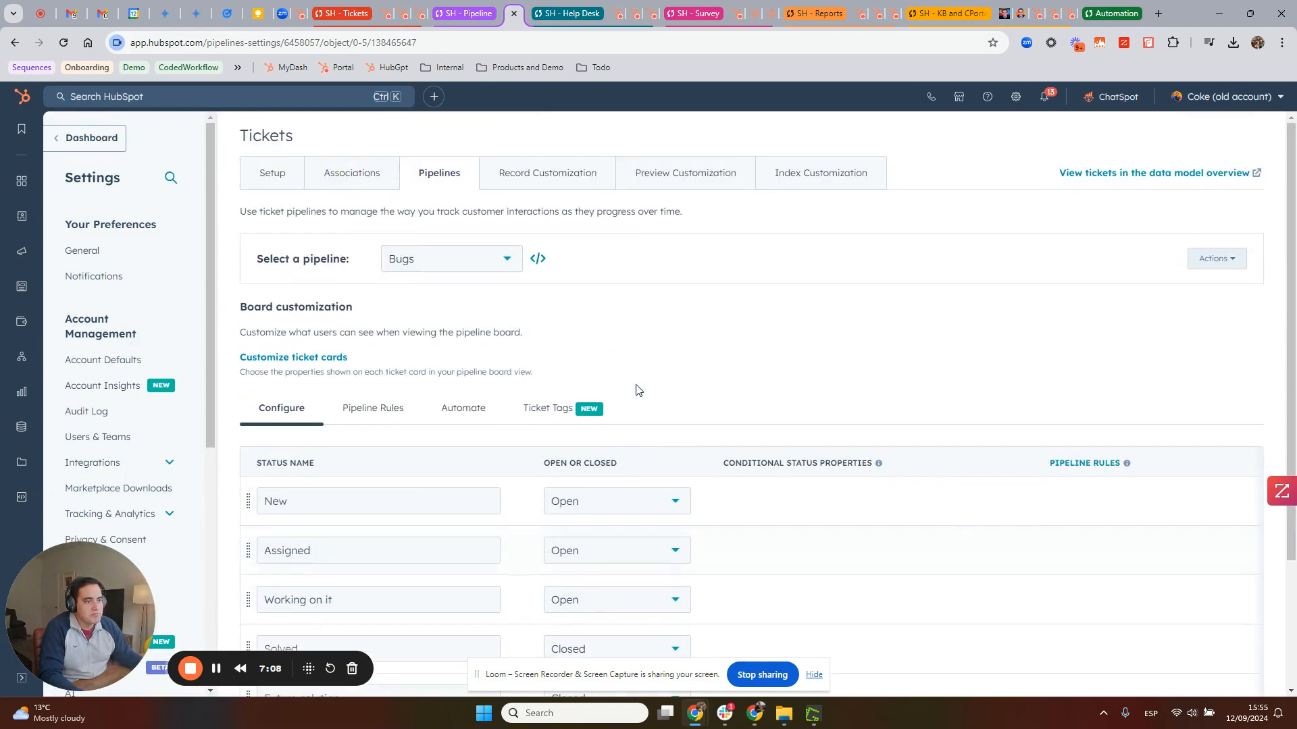
Switch to the Help Desk, return to the Open Bugs ticket list, and open its advanced filters while browsing the tickets.
{"action": "left_click", "coordinate": [576, 15]}
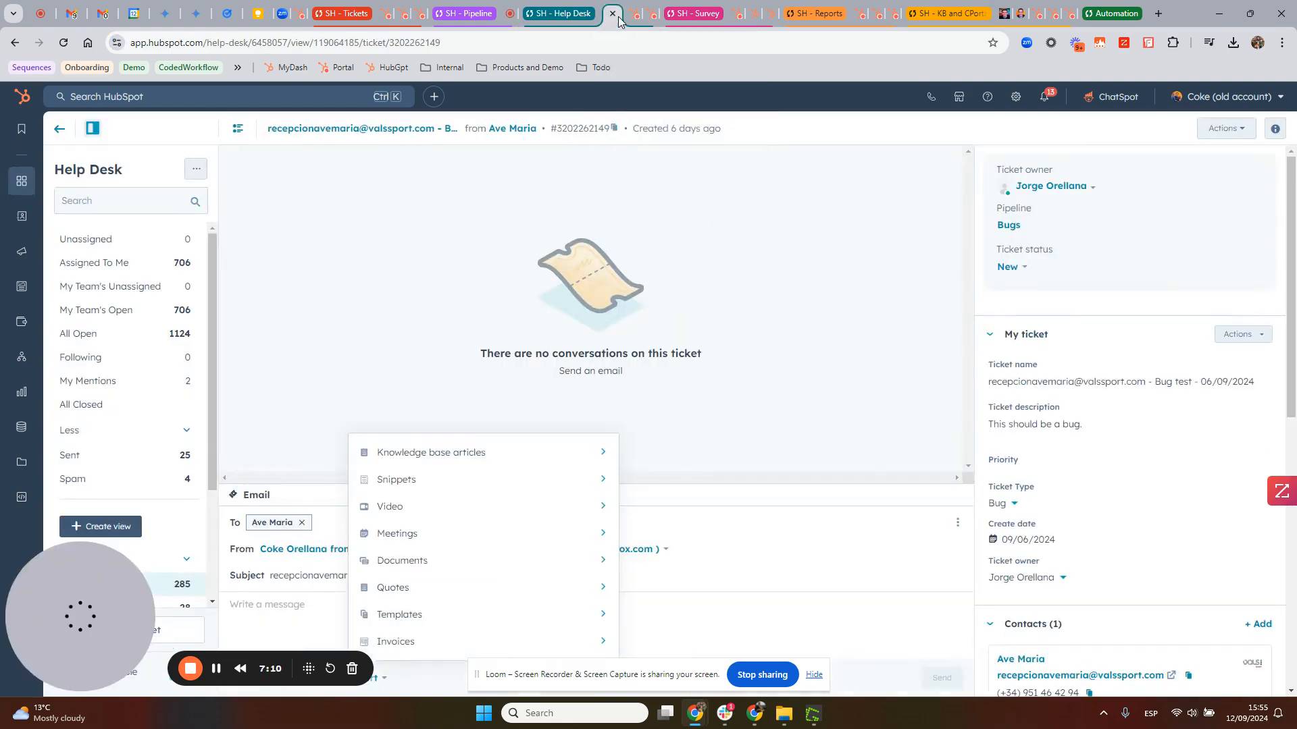
{"action": "left_click", "coordinate": [60, 129]}
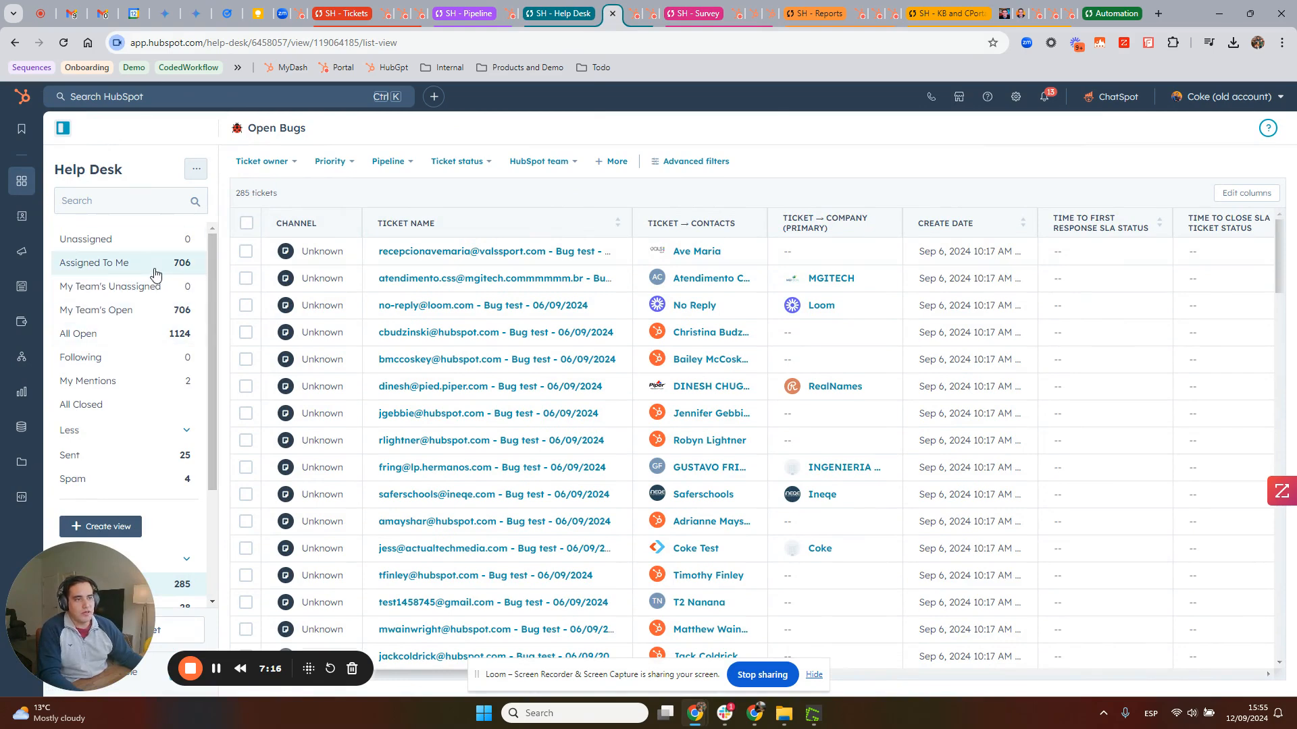
{"action": "left_click", "coordinate": [709, 162]}
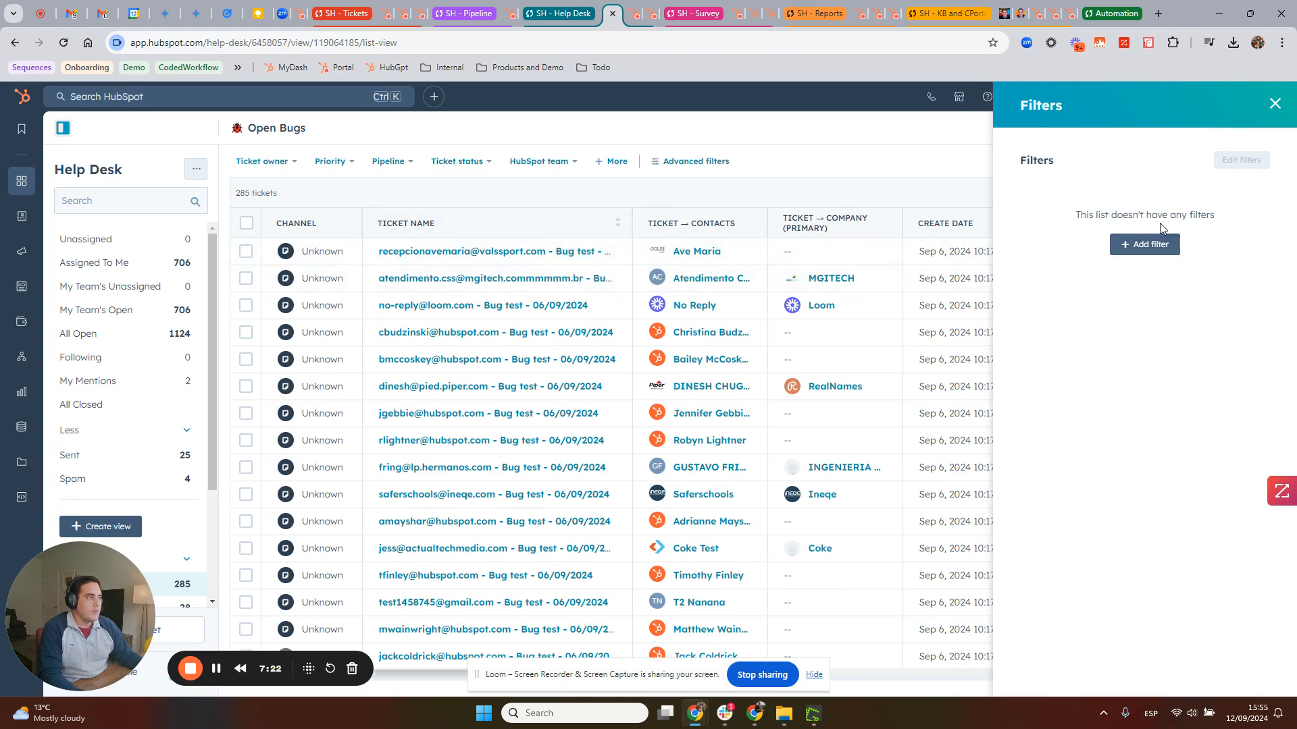
{"action": "scroll", "coordinate": [328, 311], "scroll_direction": "down", "scroll_amount": 3}
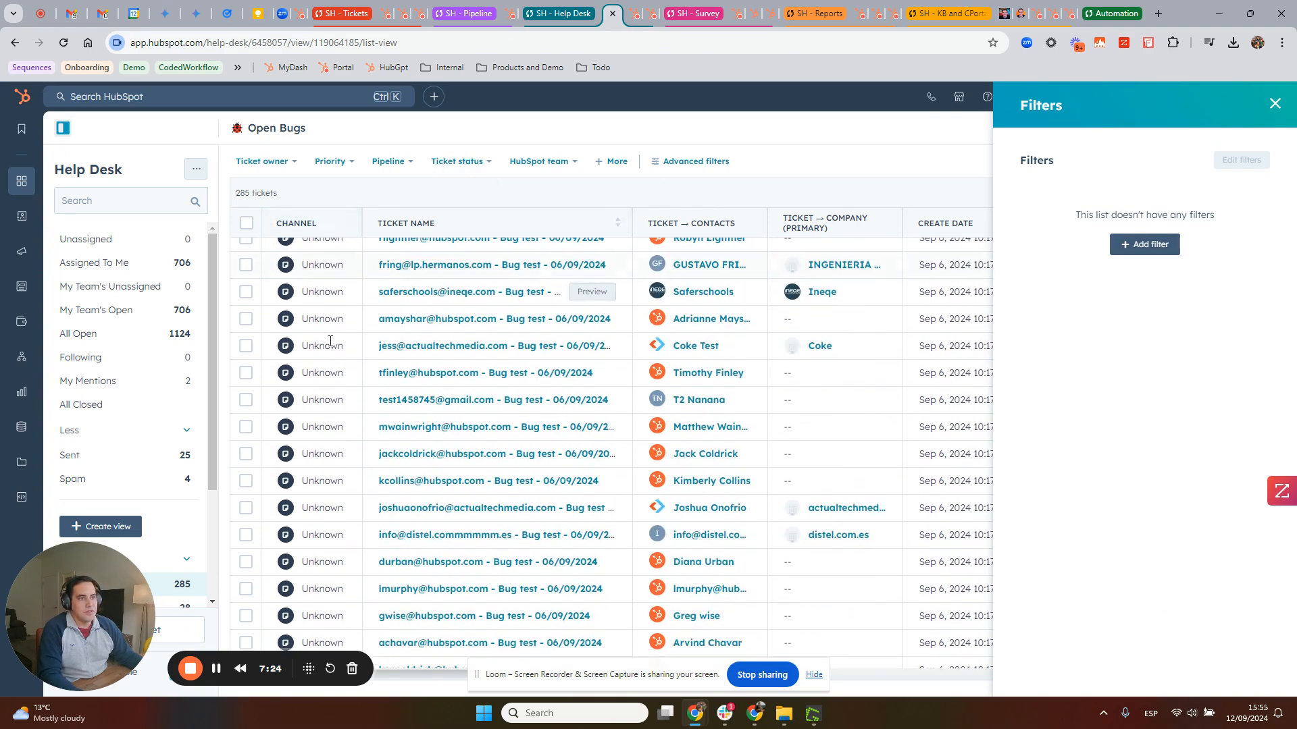
Filter the Open Bugs tickets to those whose Originating channel type is known, and close the filters.
{"action": "scroll", "coordinate": [346, 368], "scroll_direction": "up", "scroll_amount": 3}
{"action": "left_click", "coordinate": [1144, 244]}
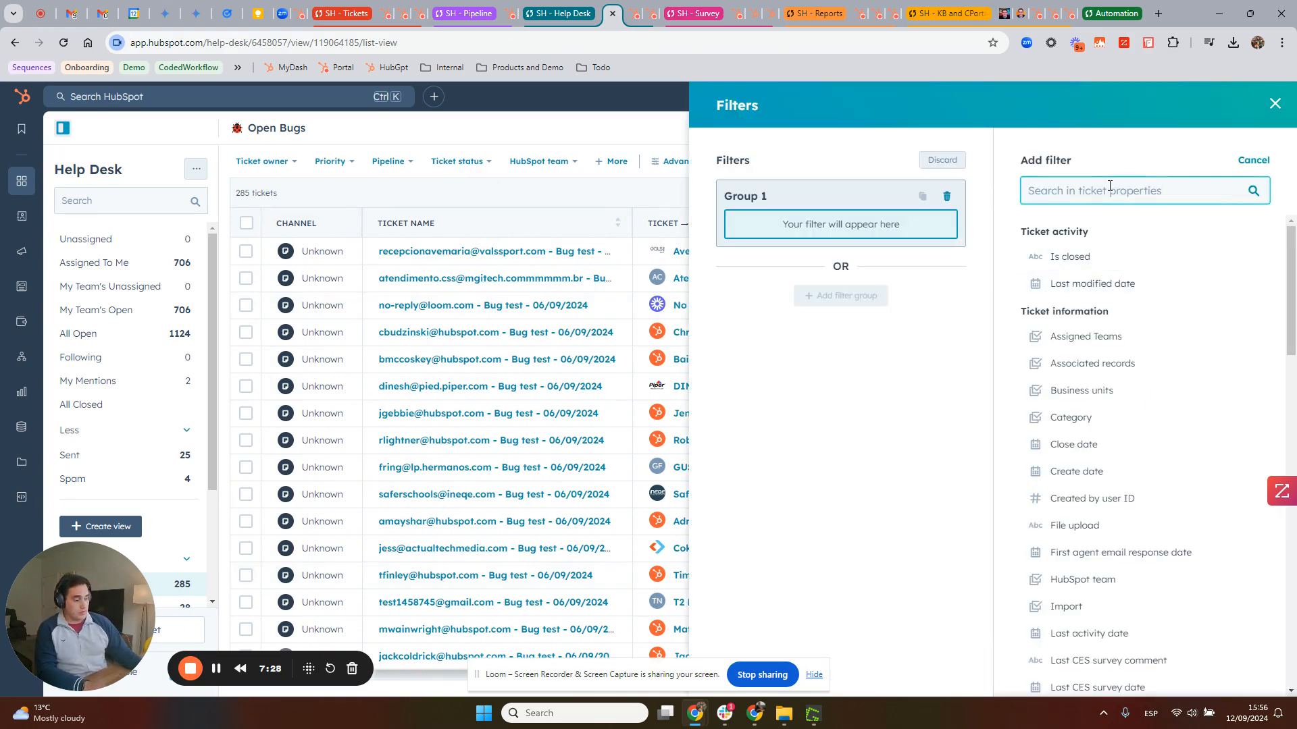
{"action": "type", "text": "channel"}
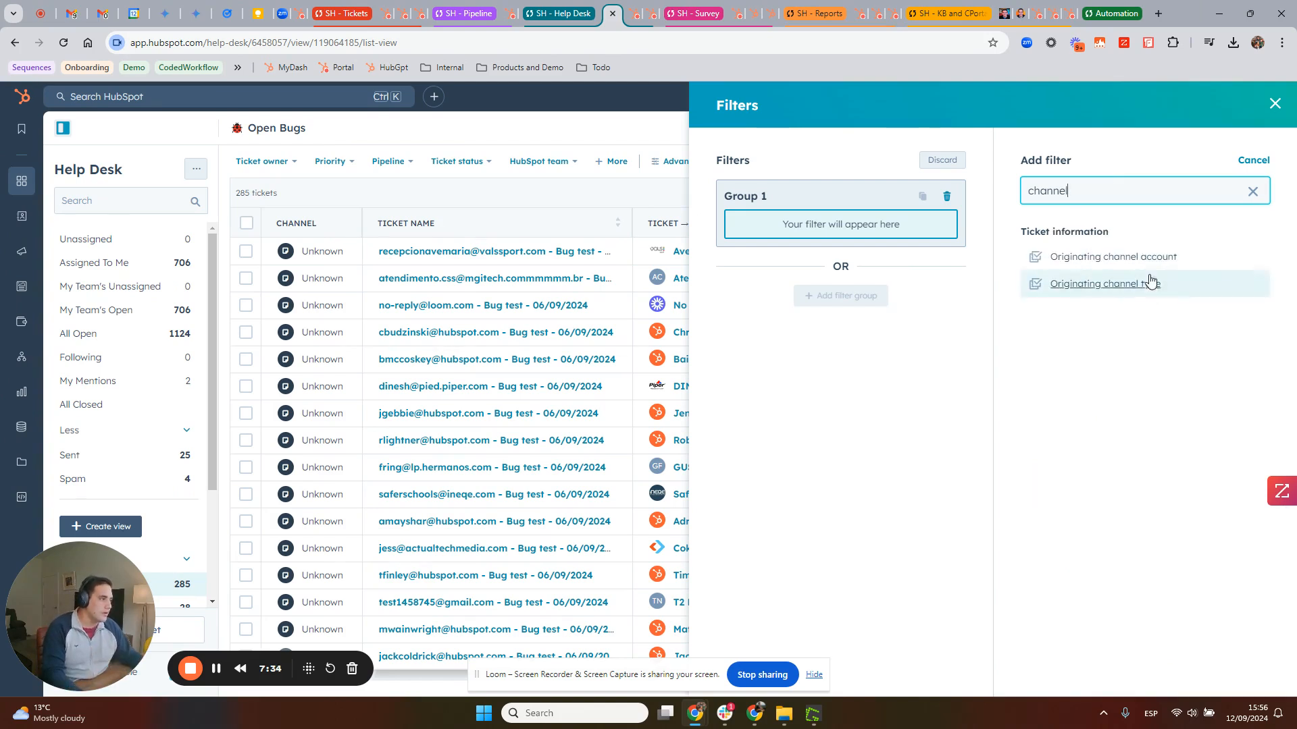
{"action": "left_click", "coordinate": [1135, 296]}
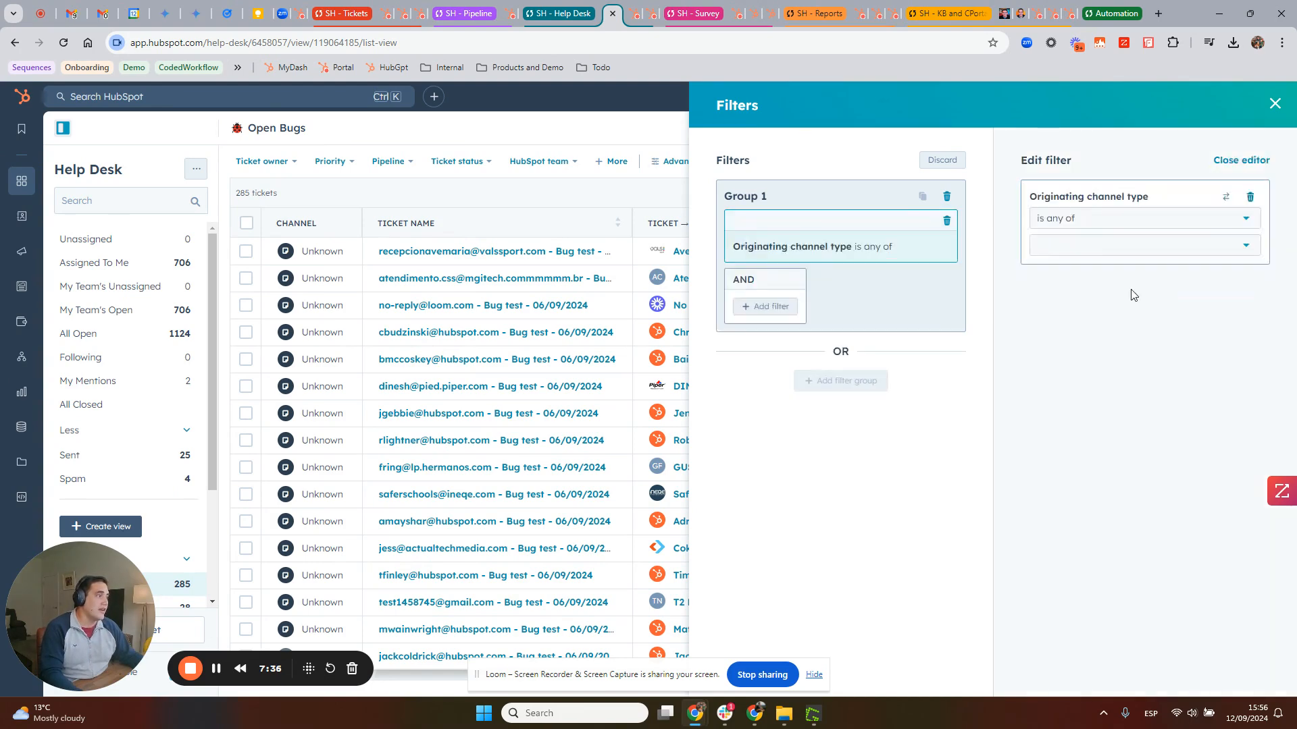
{"action": "left_click", "coordinate": [1106, 225]}
{"action": "left_click", "coordinate": [1074, 307]}
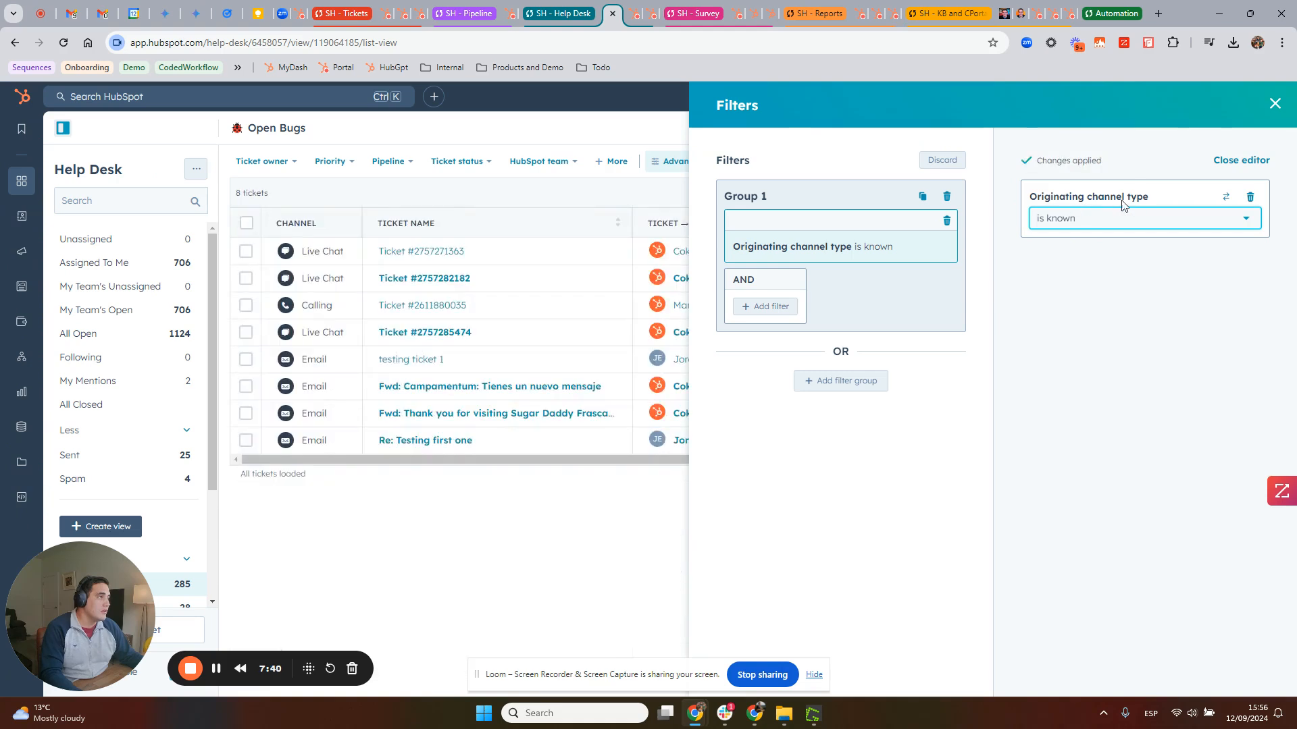
{"action": "left_click", "coordinate": [1274, 104]}
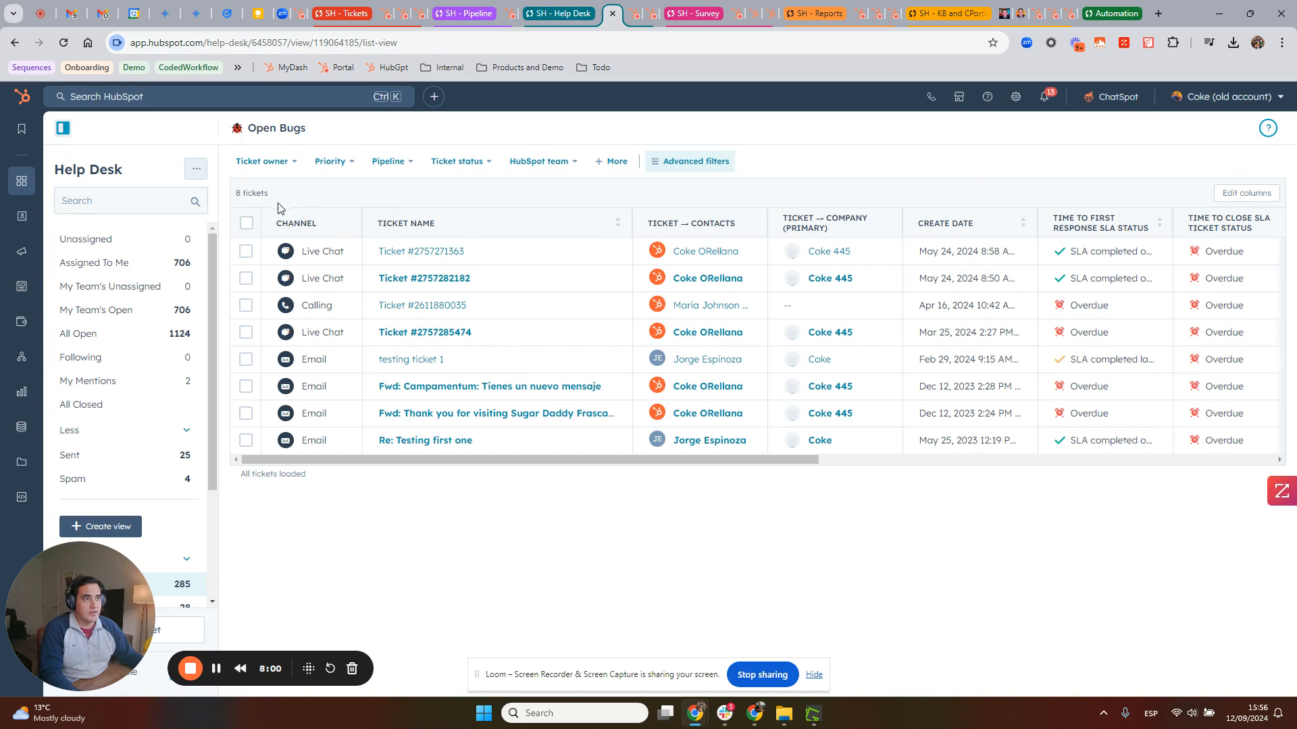
Select the first two Live Chat tickets, look over the available owners for bulk assignment, and close it without assigning.
{"action": "left_click", "coordinate": [246, 251]}
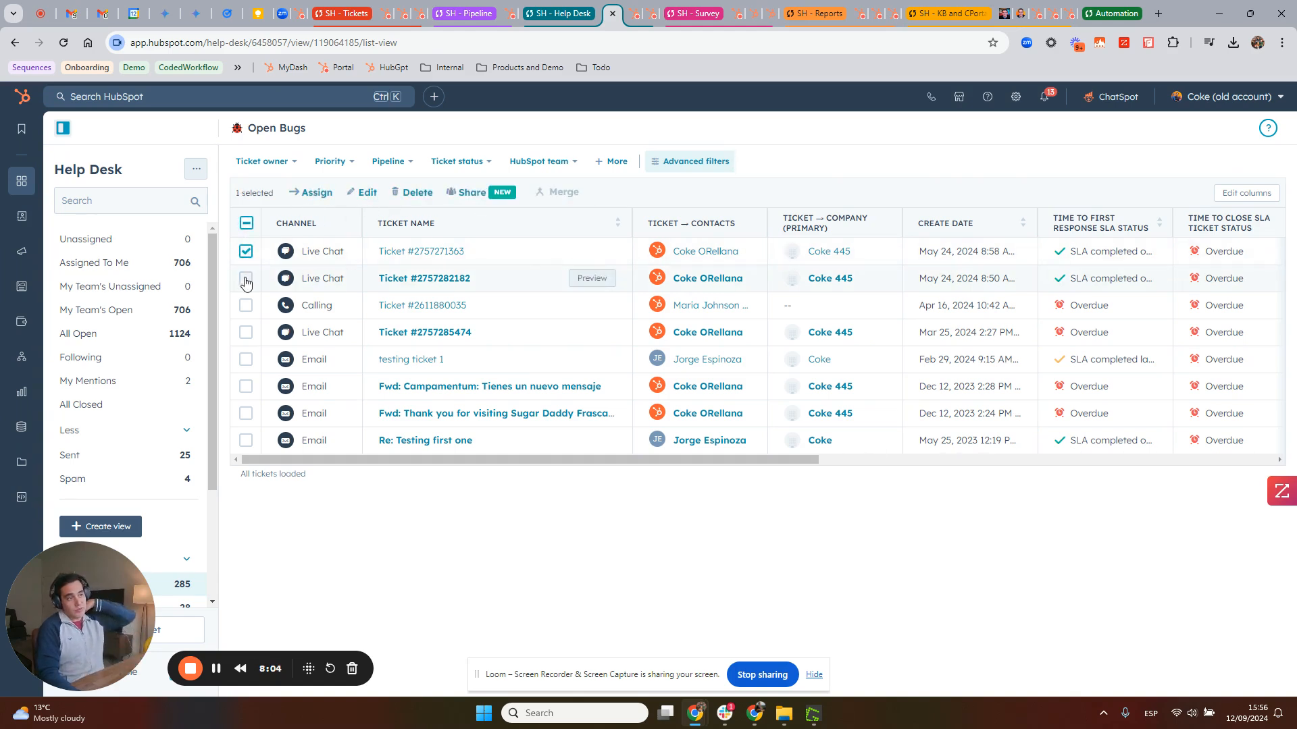
{"action": "left_click", "coordinate": [246, 281]}
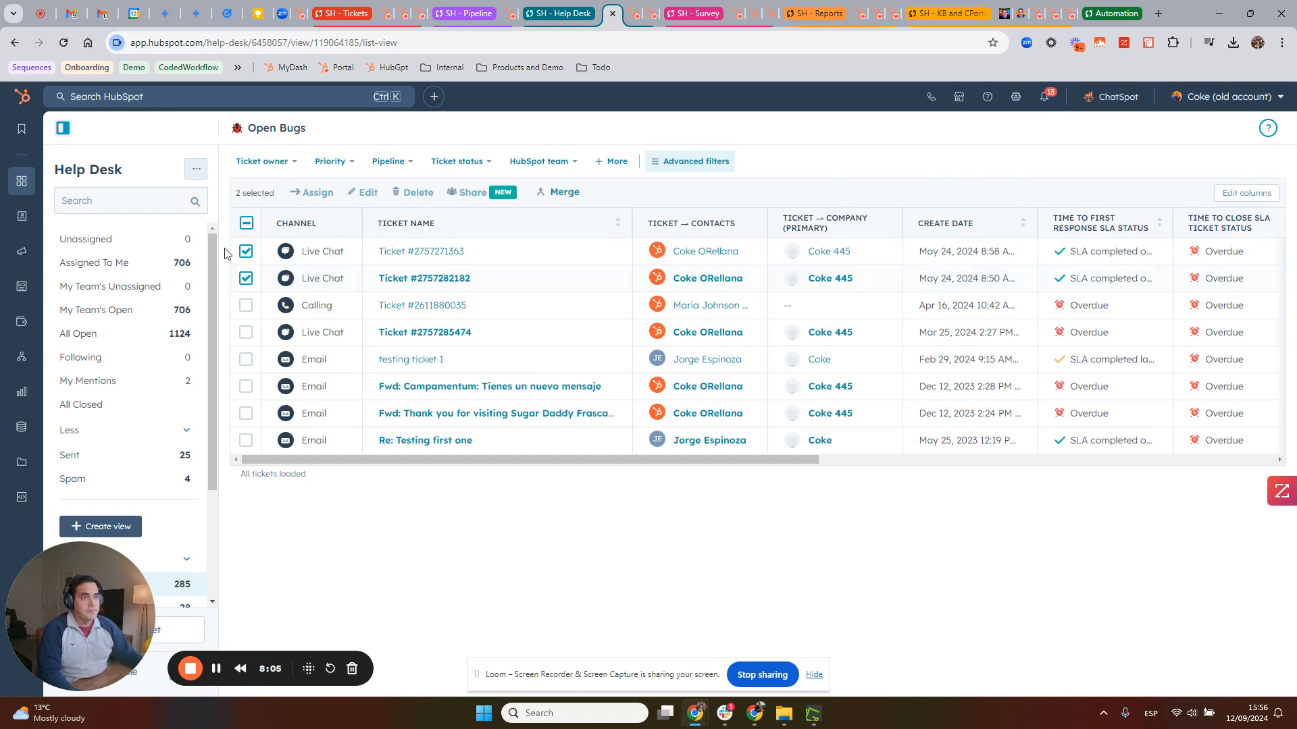
{"action": "left_click", "coordinate": [318, 194]}
{"action": "left_click", "coordinate": [745, 224]}
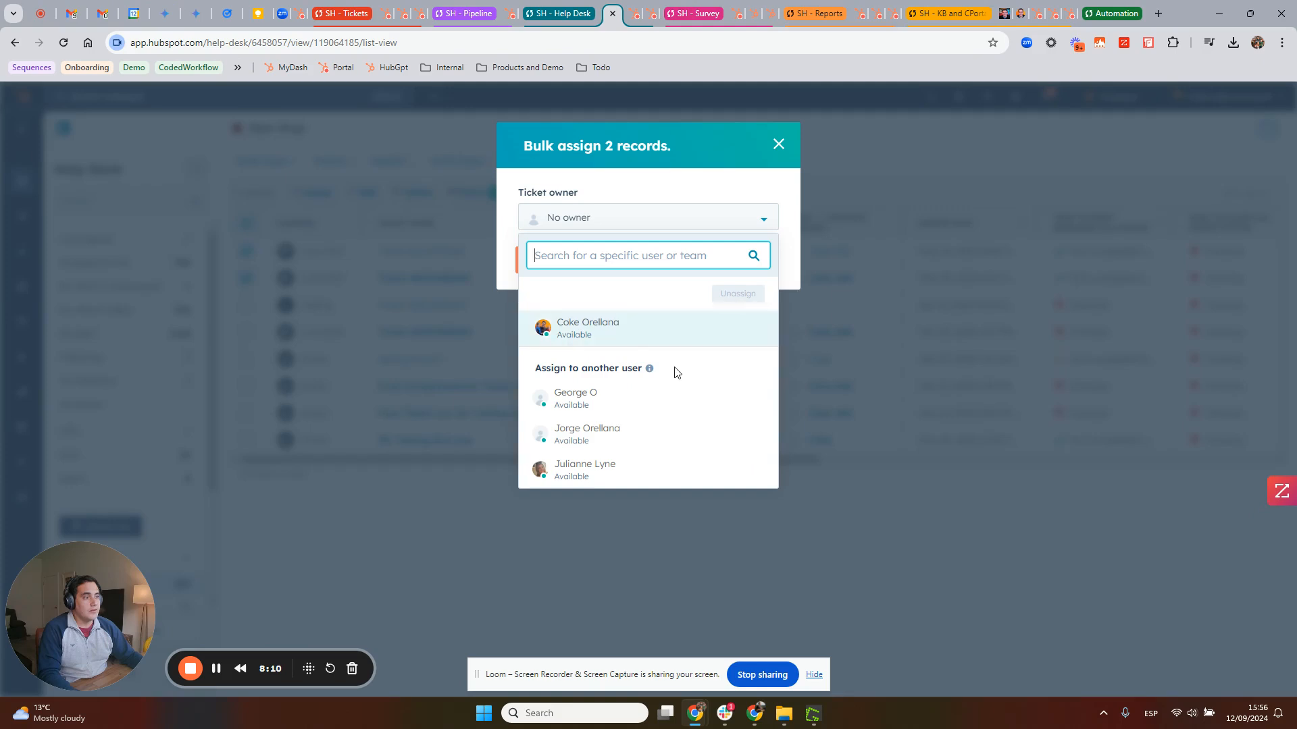
{"action": "left_click", "coordinate": [789, 145]}
{"action": "left_click", "coordinate": [788, 144]}
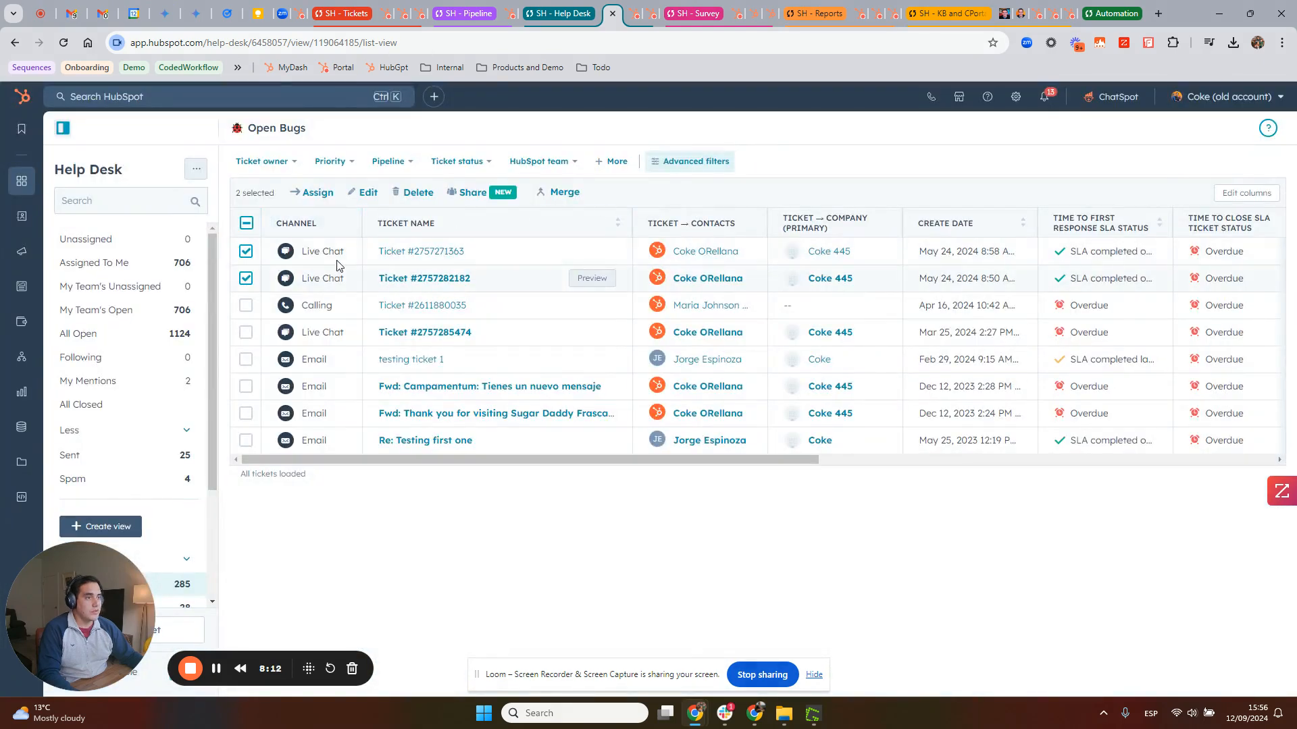
Select all filtered tickets, browse the properties available for bulk editing, close without changes and clear the selection.
{"action": "left_click", "coordinate": [245, 223]}
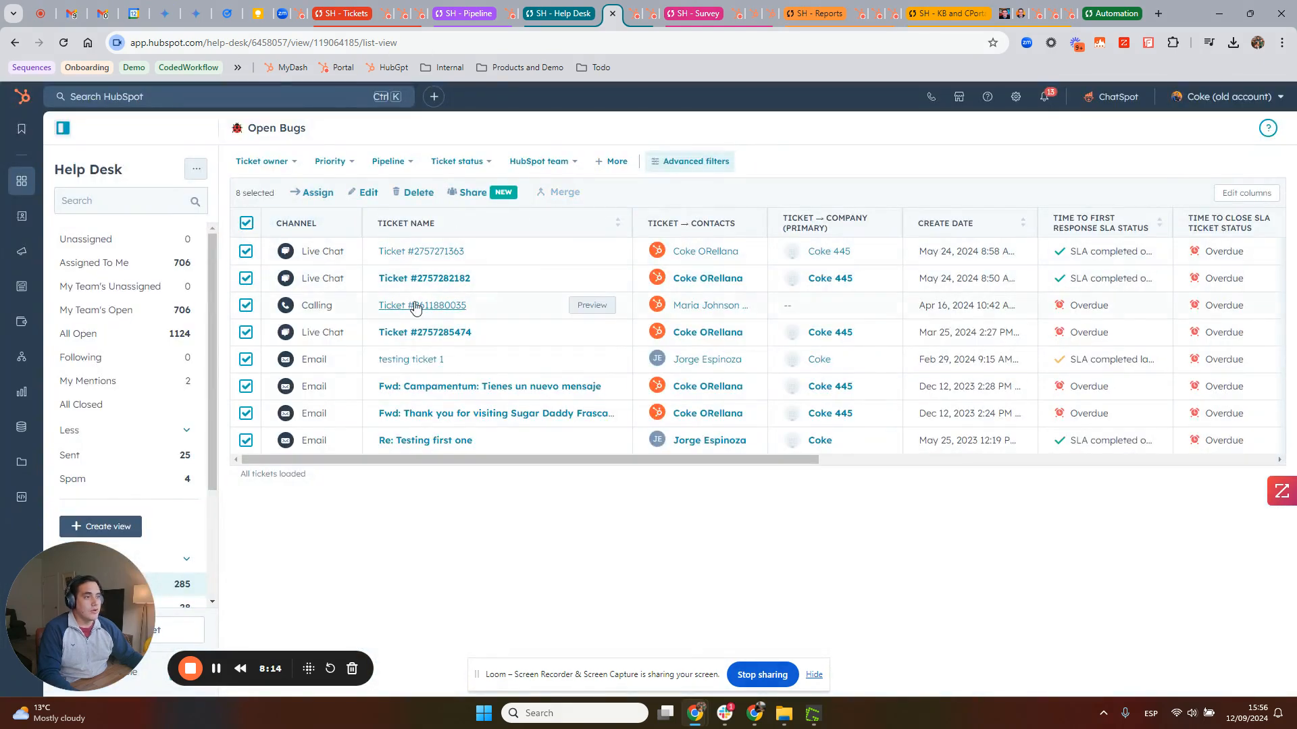
{"action": "left_click", "coordinate": [371, 196]}
{"action": "left_click", "coordinate": [666, 229]}
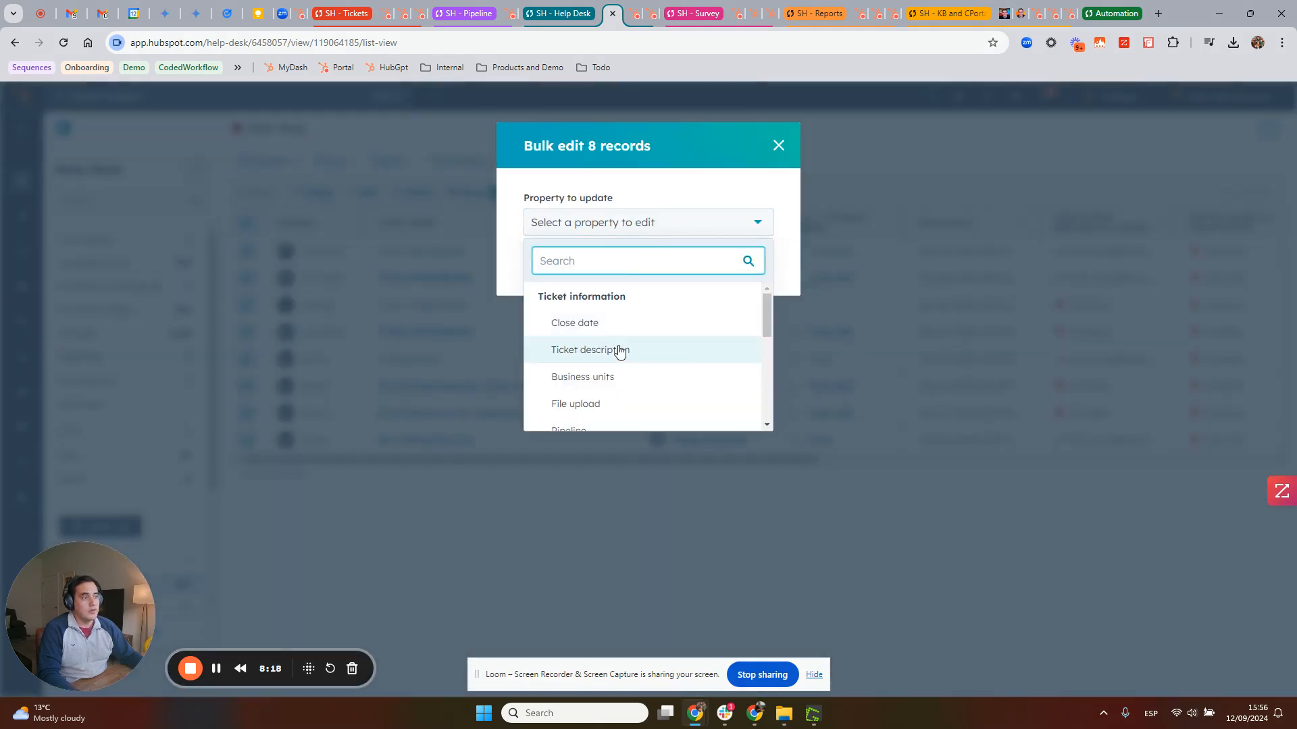
{"action": "scroll", "coordinate": [582, 368], "scroll_direction": "down", "scroll_amount": 1}
{"action": "scroll", "coordinate": [582, 368], "scroll_direction": "down", "scroll_amount": 1}
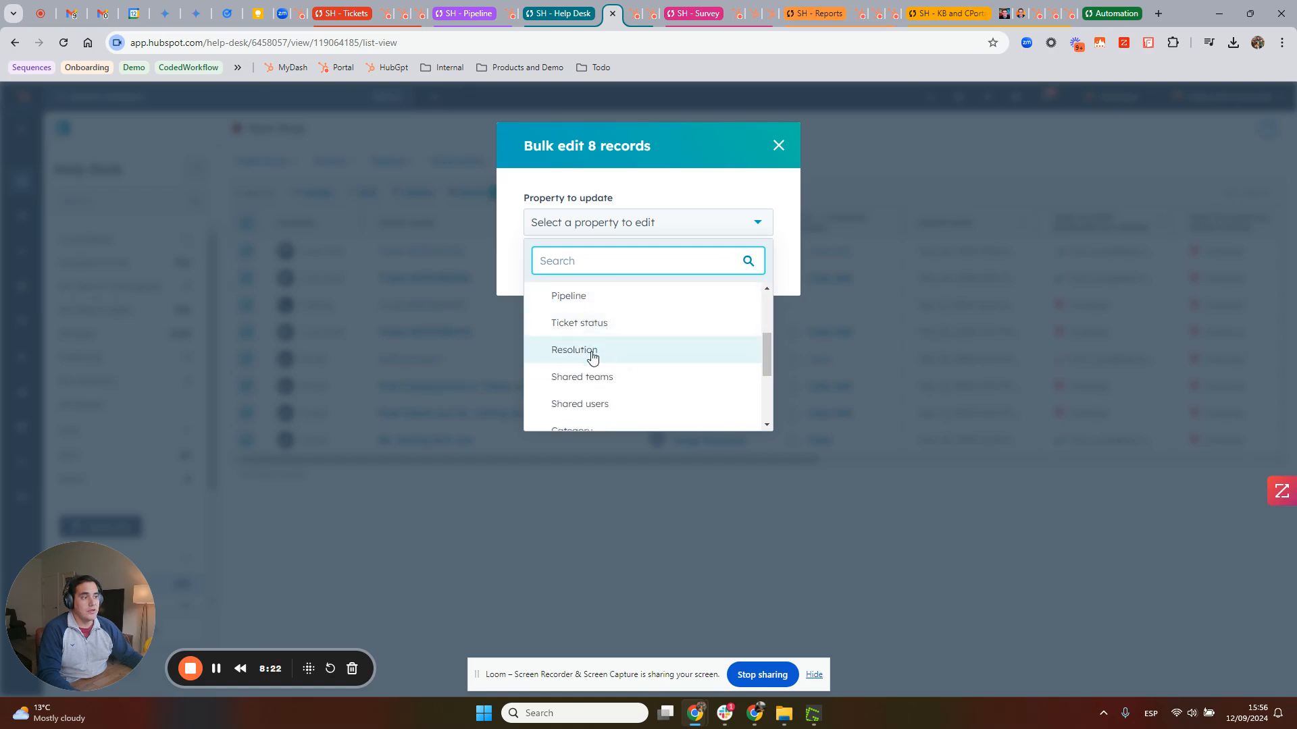
{"action": "scroll", "coordinate": [675, 365], "scroll_direction": "down", "scroll_amount": 2}
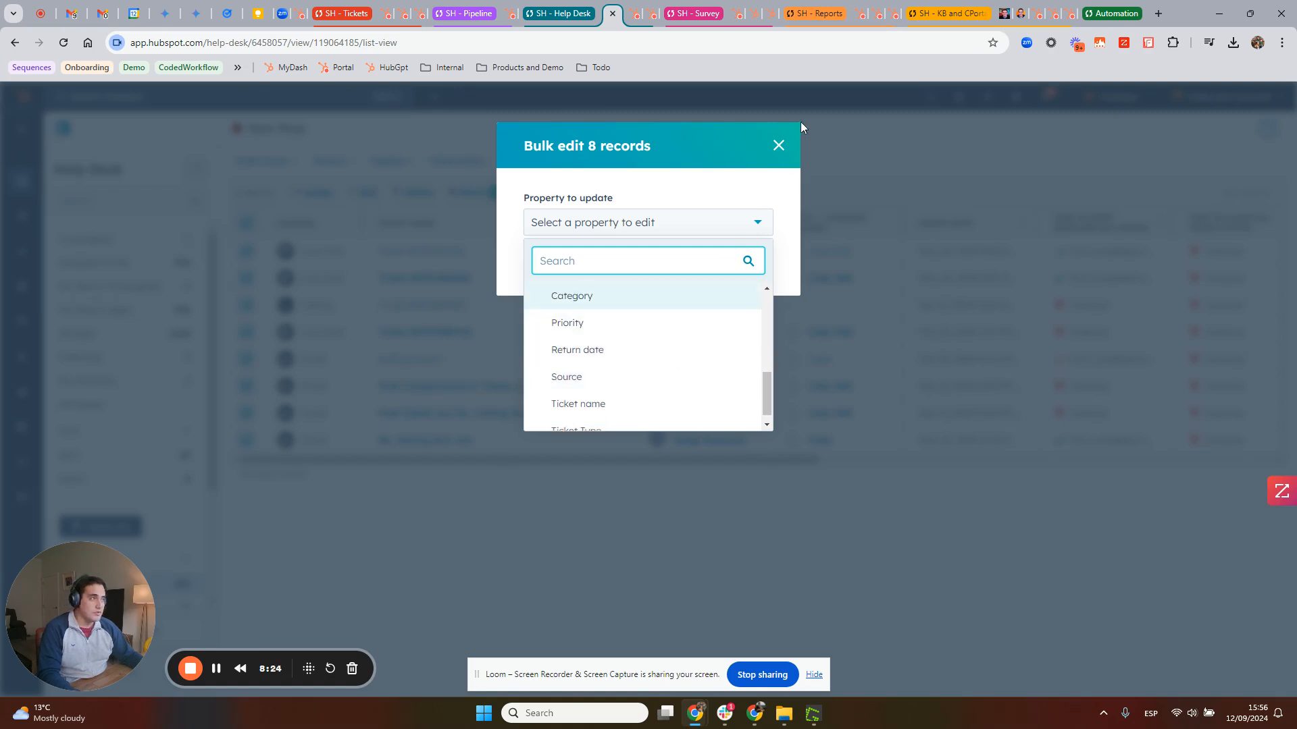
{"action": "left_click", "coordinate": [778, 145]}
{"action": "left_click", "coordinate": [778, 145]}
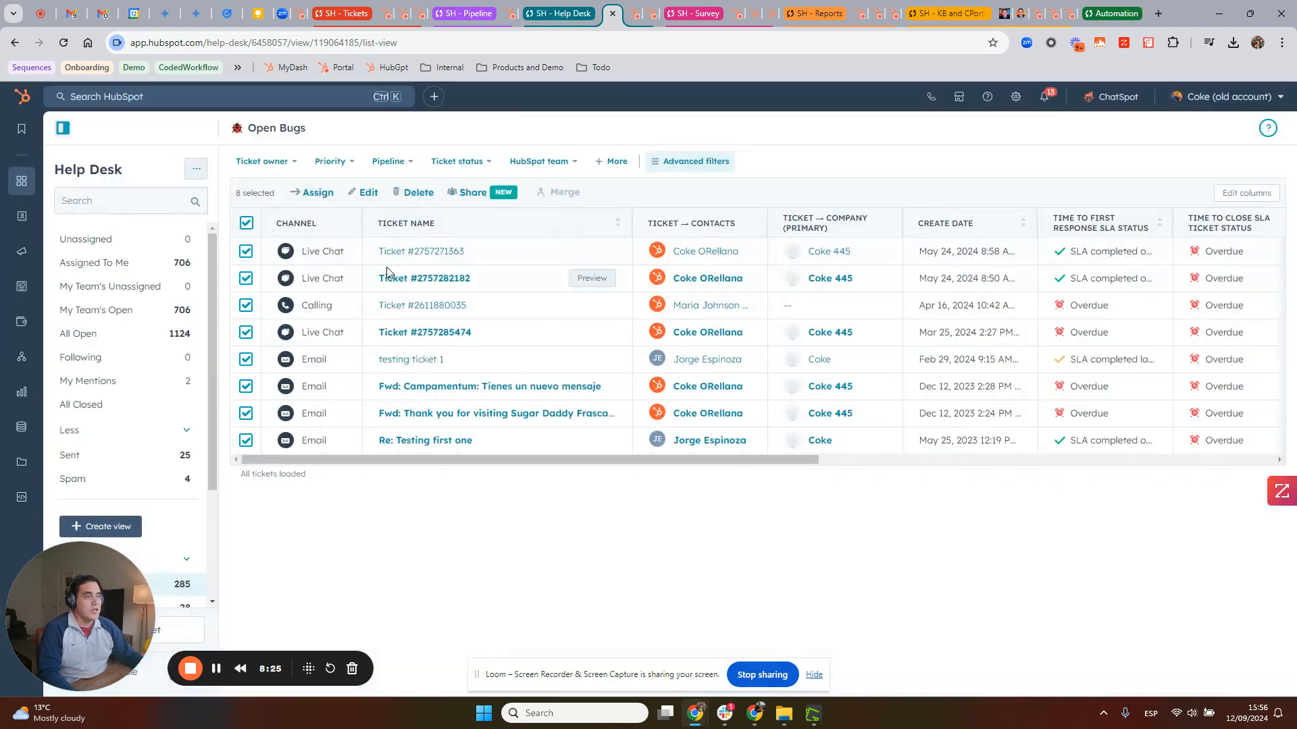
{"action": "left_click", "coordinate": [245, 224]}
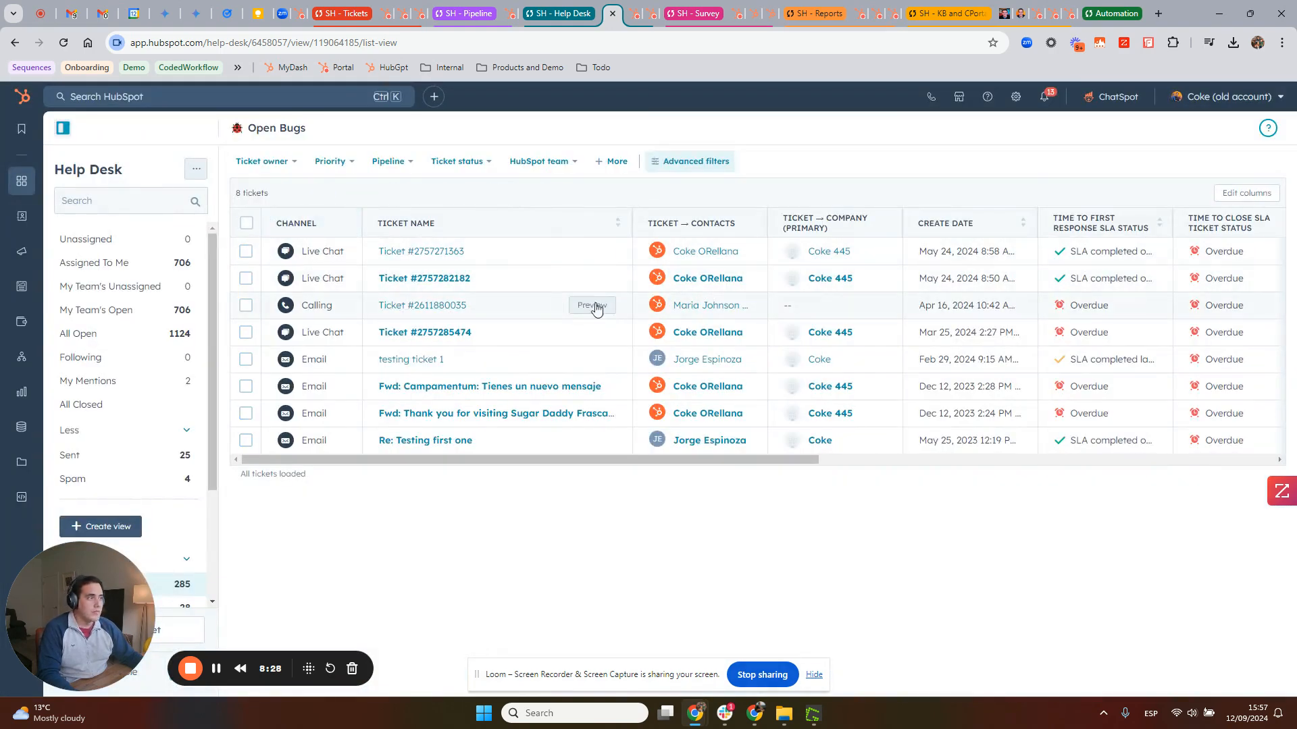
Open the first Live Chat ticket in the list, switch its reply channel to Email and review its associated contacts and companies.
{"action": "left_click", "coordinate": [423, 251]}
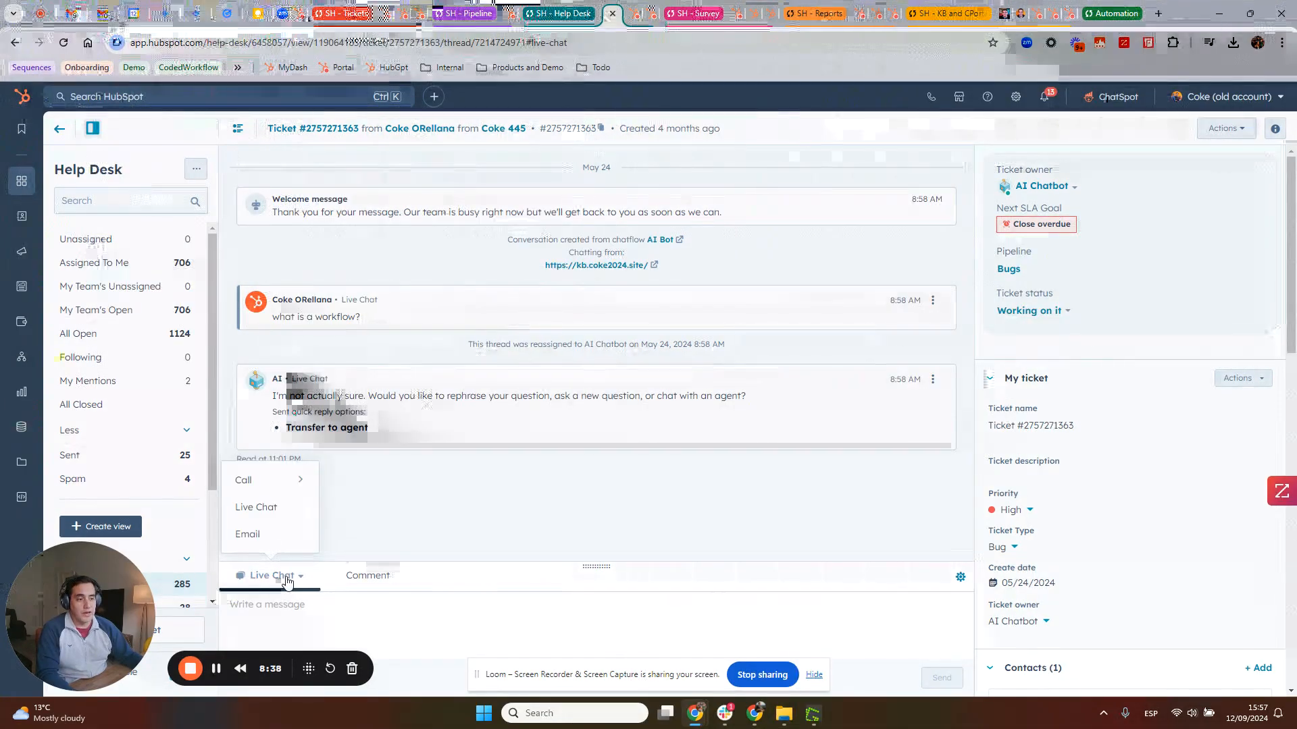
{"action": "left_click", "coordinate": [279, 534]}
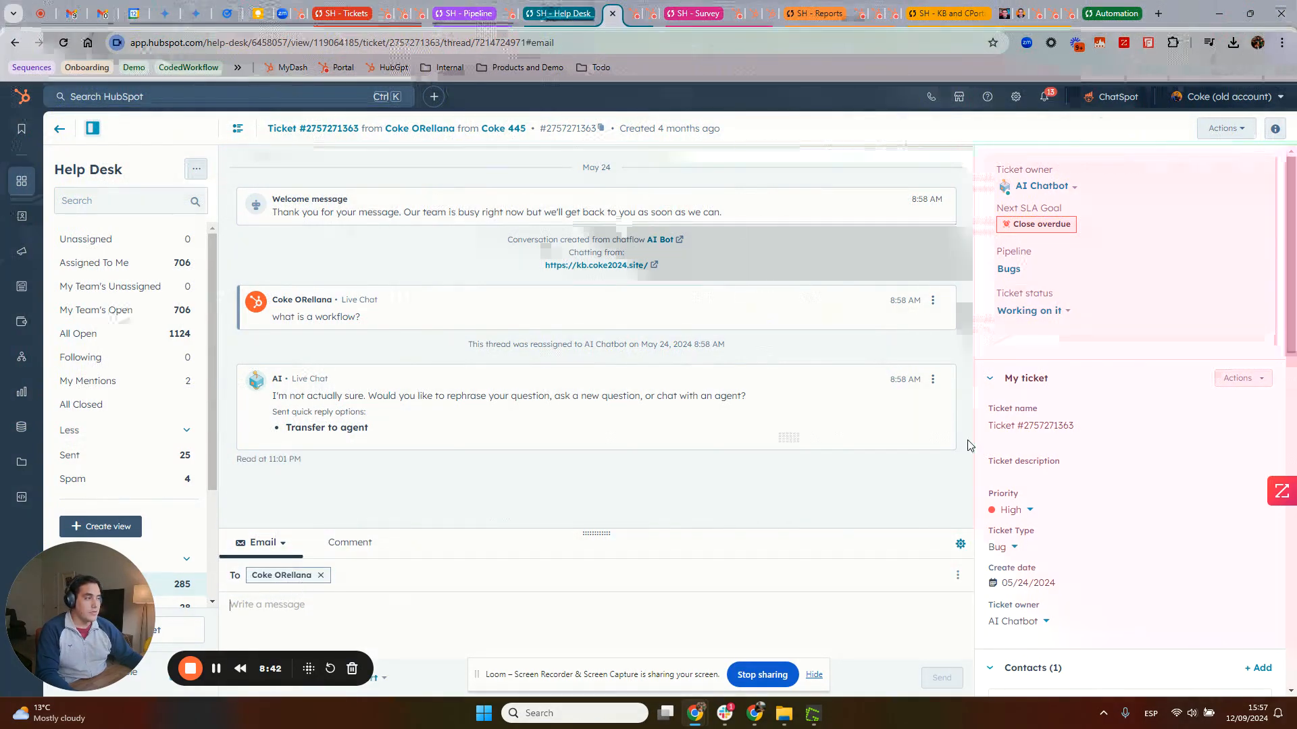
{"action": "scroll", "coordinate": [1136, 318], "scroll_direction": "down", "scroll_amount": 6}
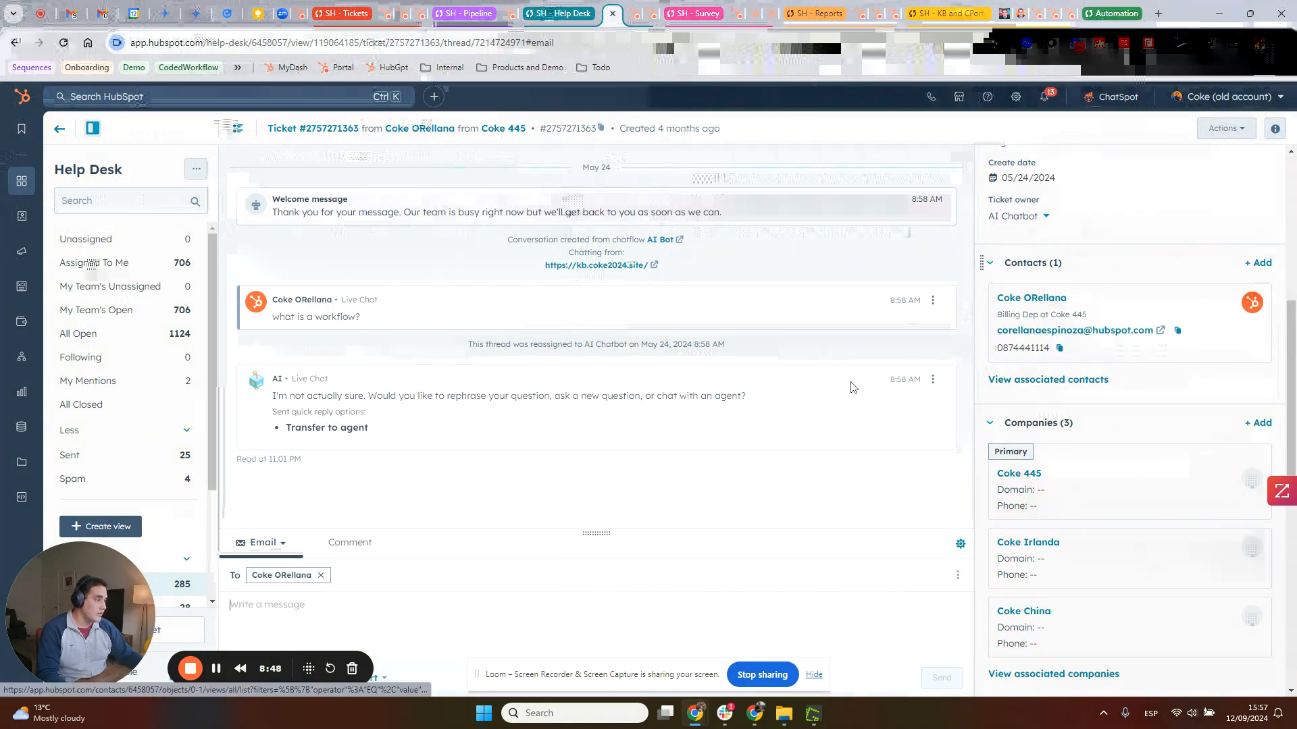
{"action": "left_click", "coordinate": [284, 589]}
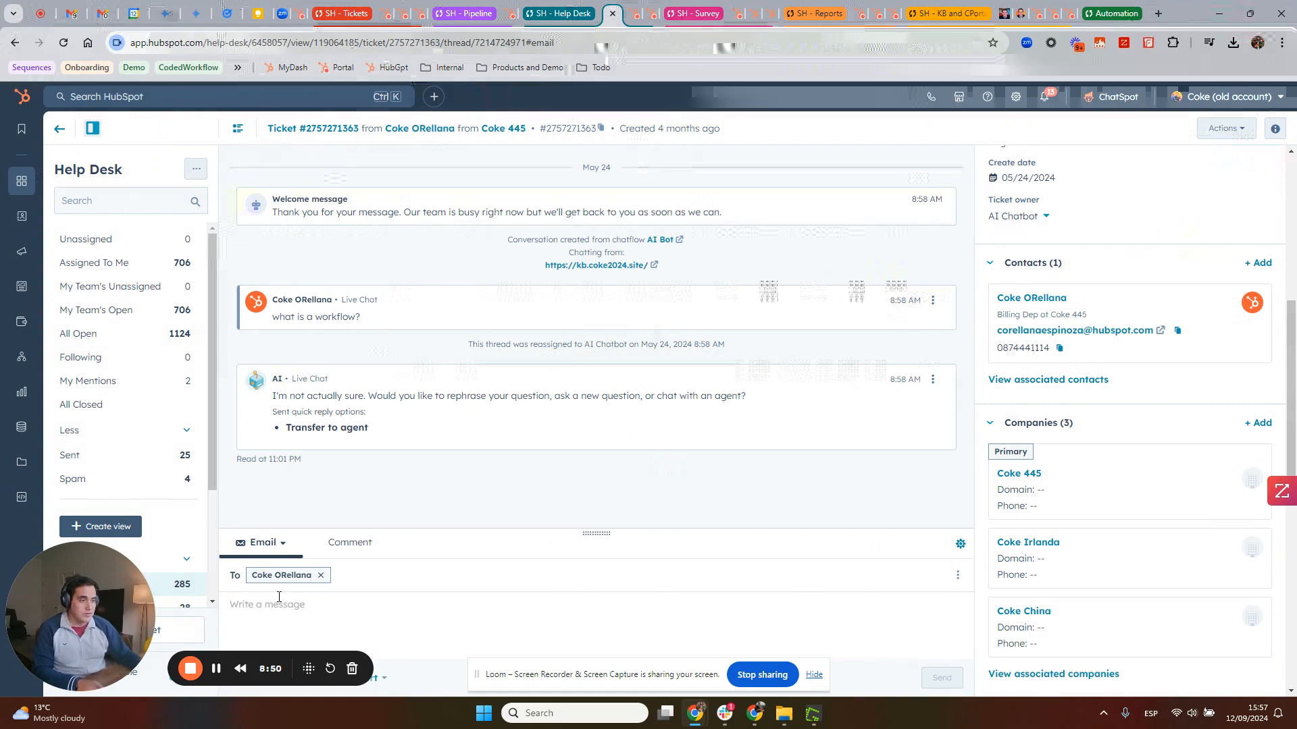
{"action": "left_click_drag", "start_coordinate": [113, 646], "coordinate": [1043, 646]}
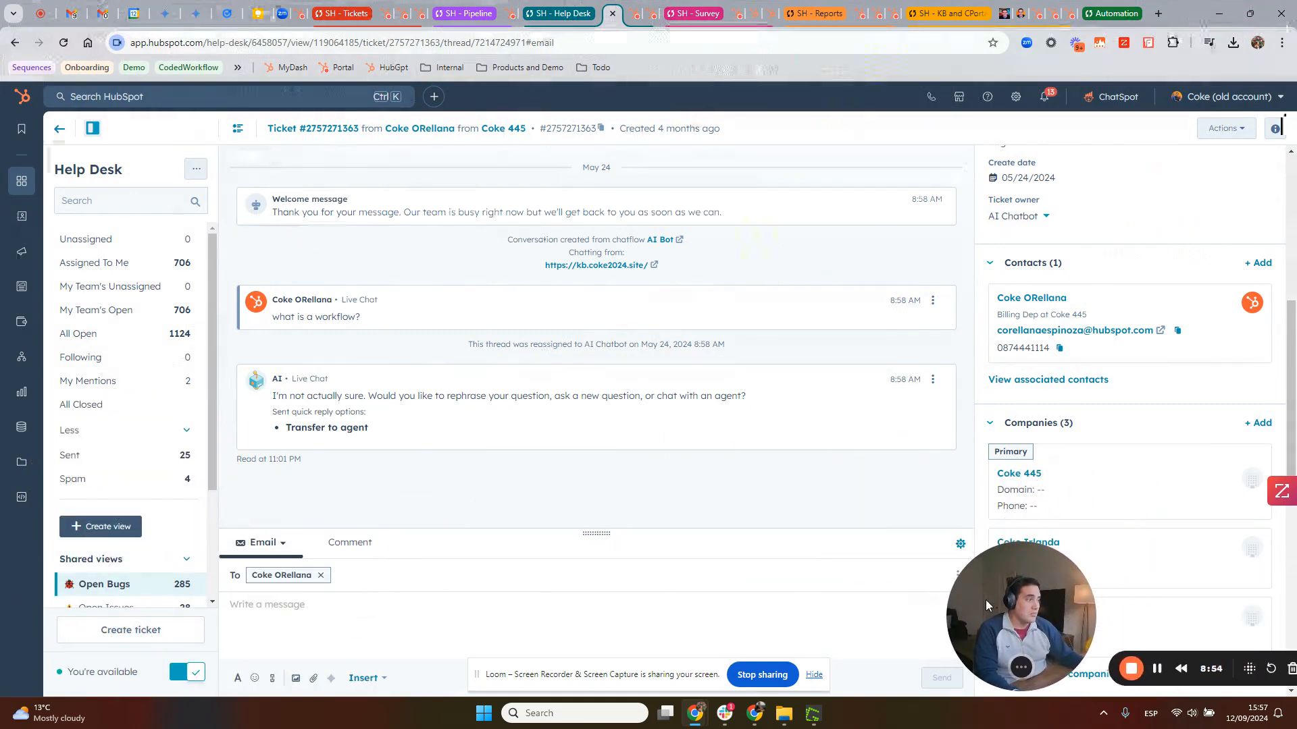
{"action": "left_click_drag", "start_coordinate": [987, 600], "coordinate": [1007, 598]}
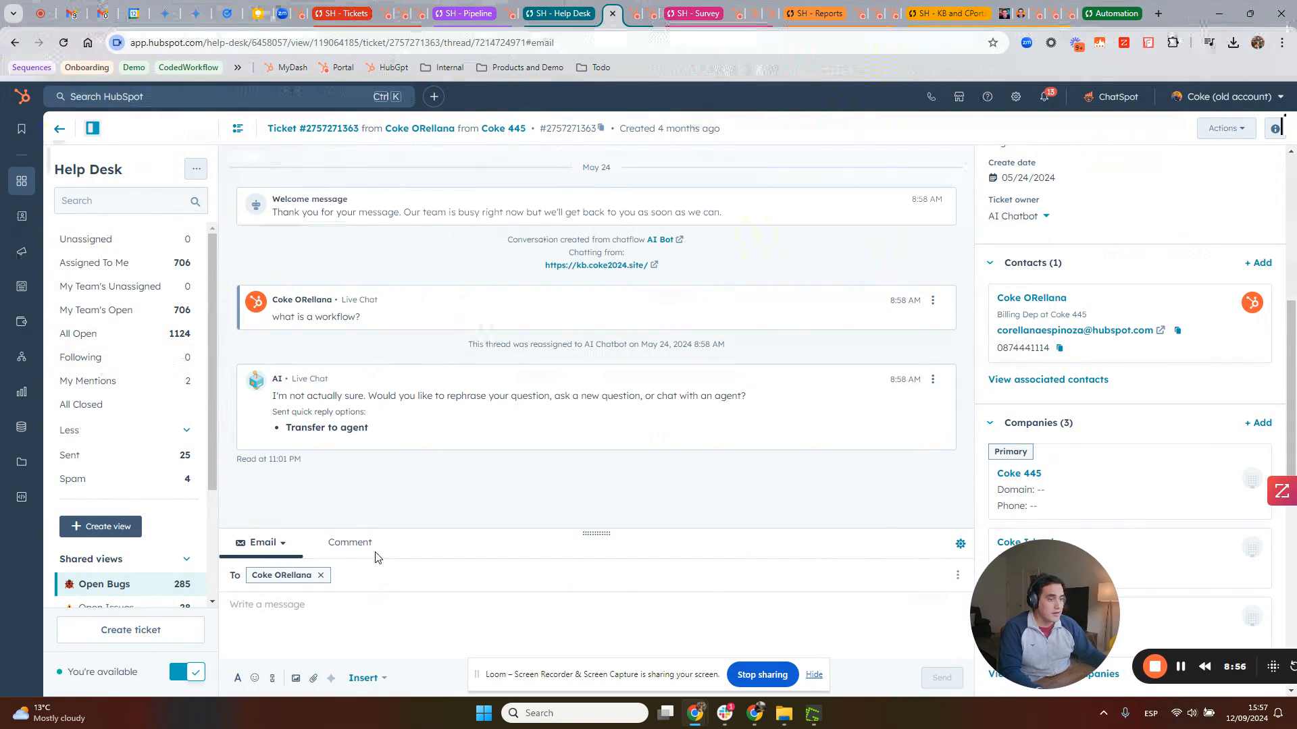
Generate a summary of the conversation as an internal comment and add it to the ticket.
{"action": "left_click", "coordinate": [356, 545]}
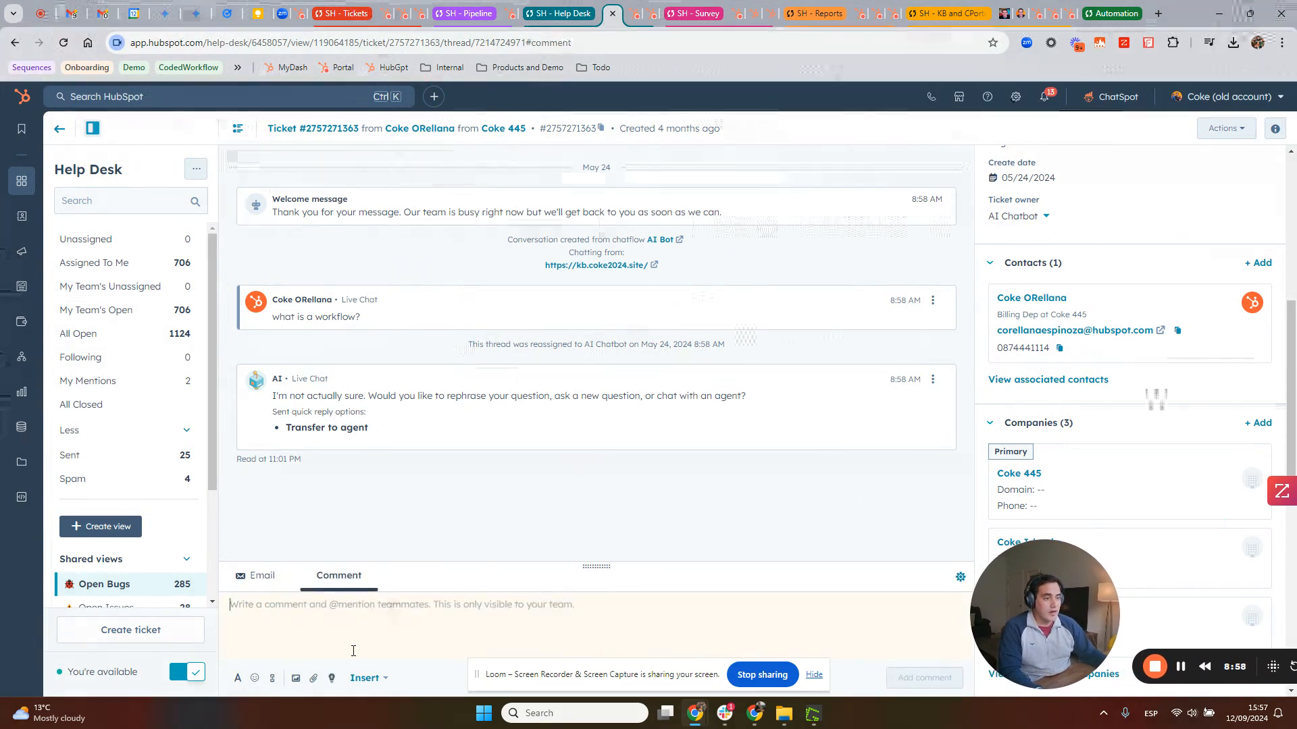
{"action": "left_click", "coordinate": [332, 679]}
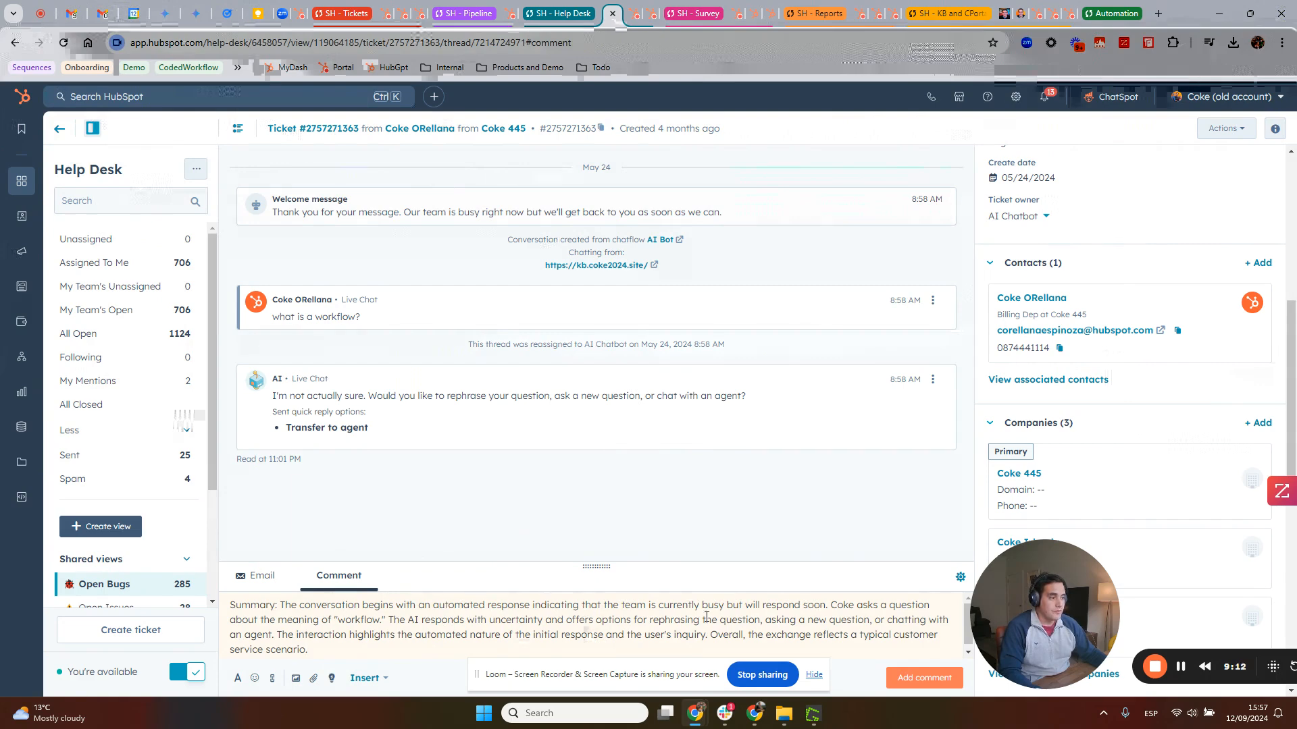
{"action": "left_click", "coordinate": [956, 679]}
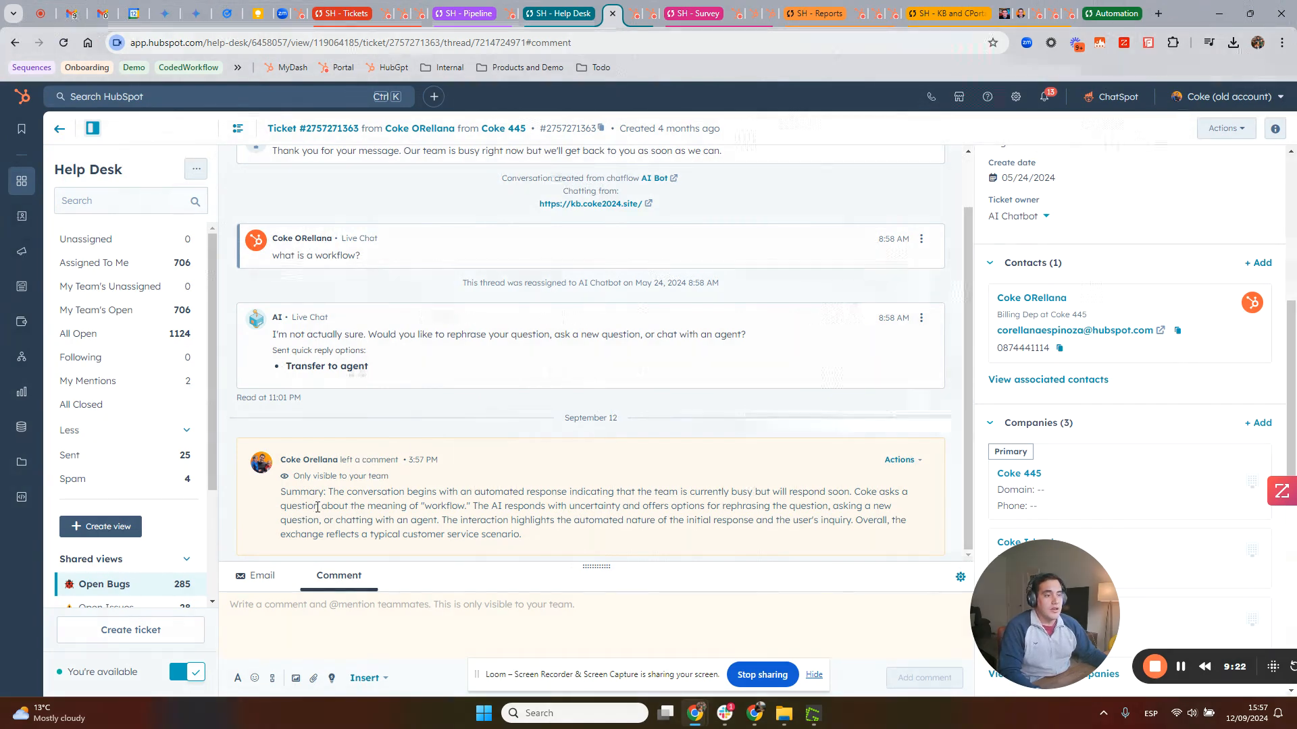
Add an internal comment that mentions a teammate and asks "Can you give me a hand here?".
{"action": "left_click", "coordinate": [296, 621]}
{"action": "type", "text": "@"}
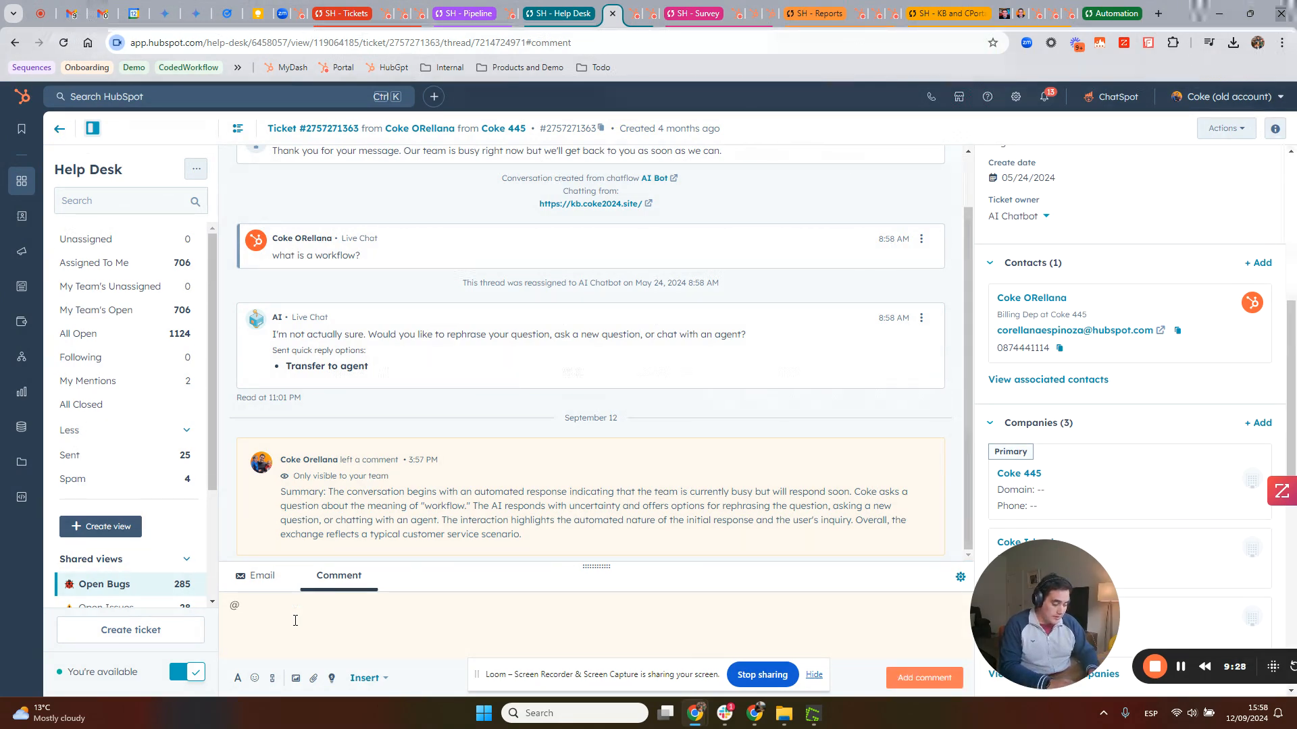
{"action": "type", "text": "jorge"}
{"action": "key", "text": "Return"}
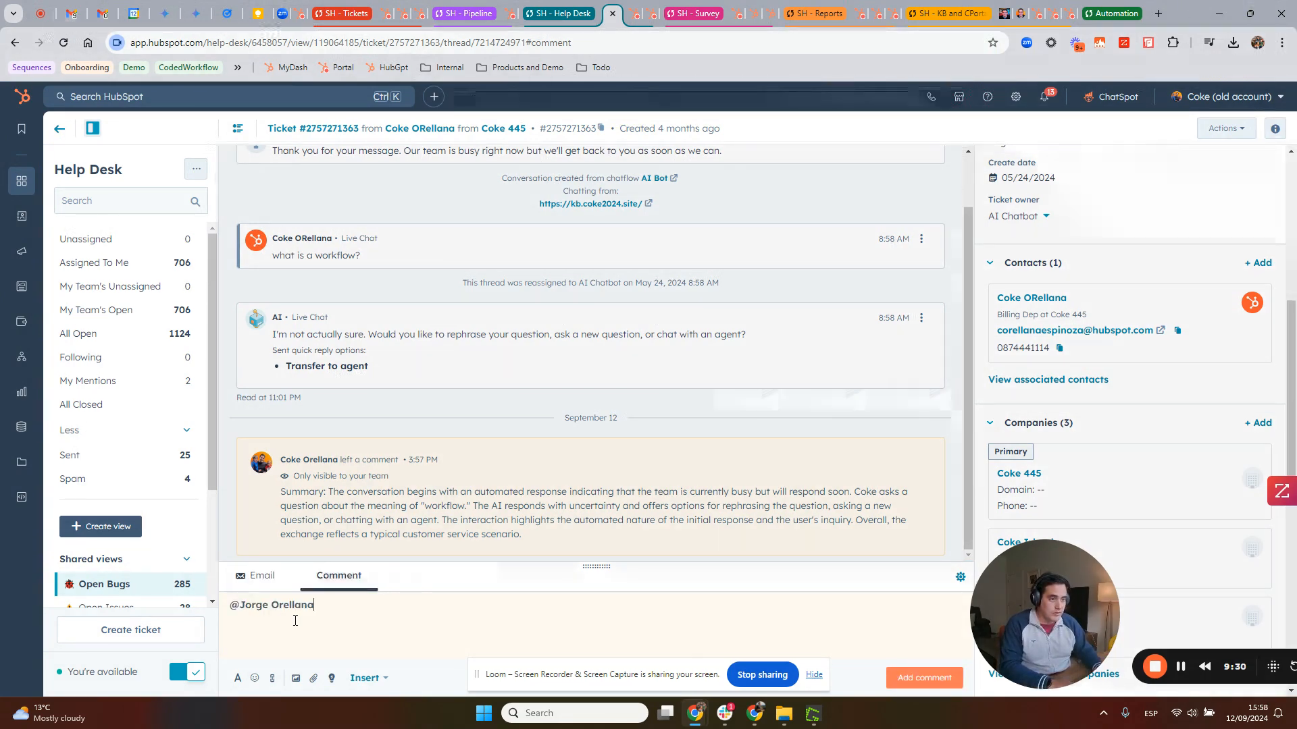
{"action": "type", "text": "-"}
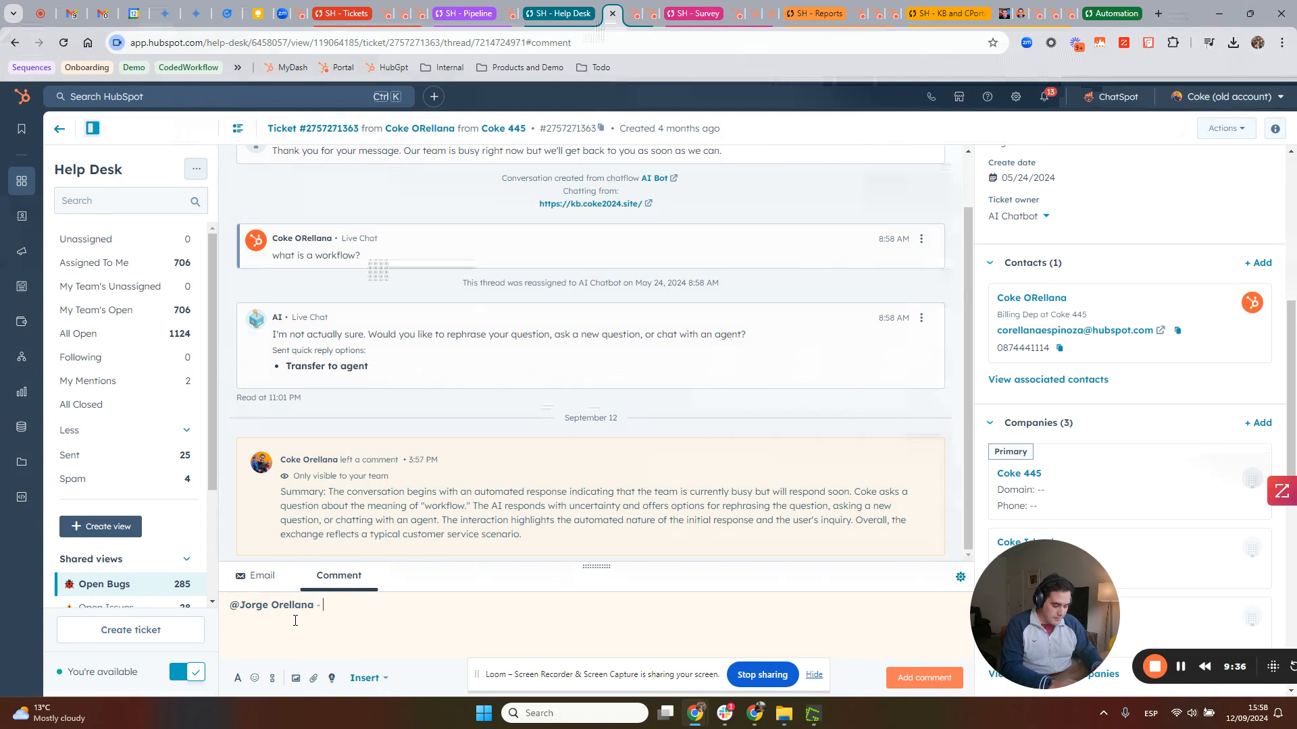
{"action": "type", "text": "Can you give me a hand here?"}
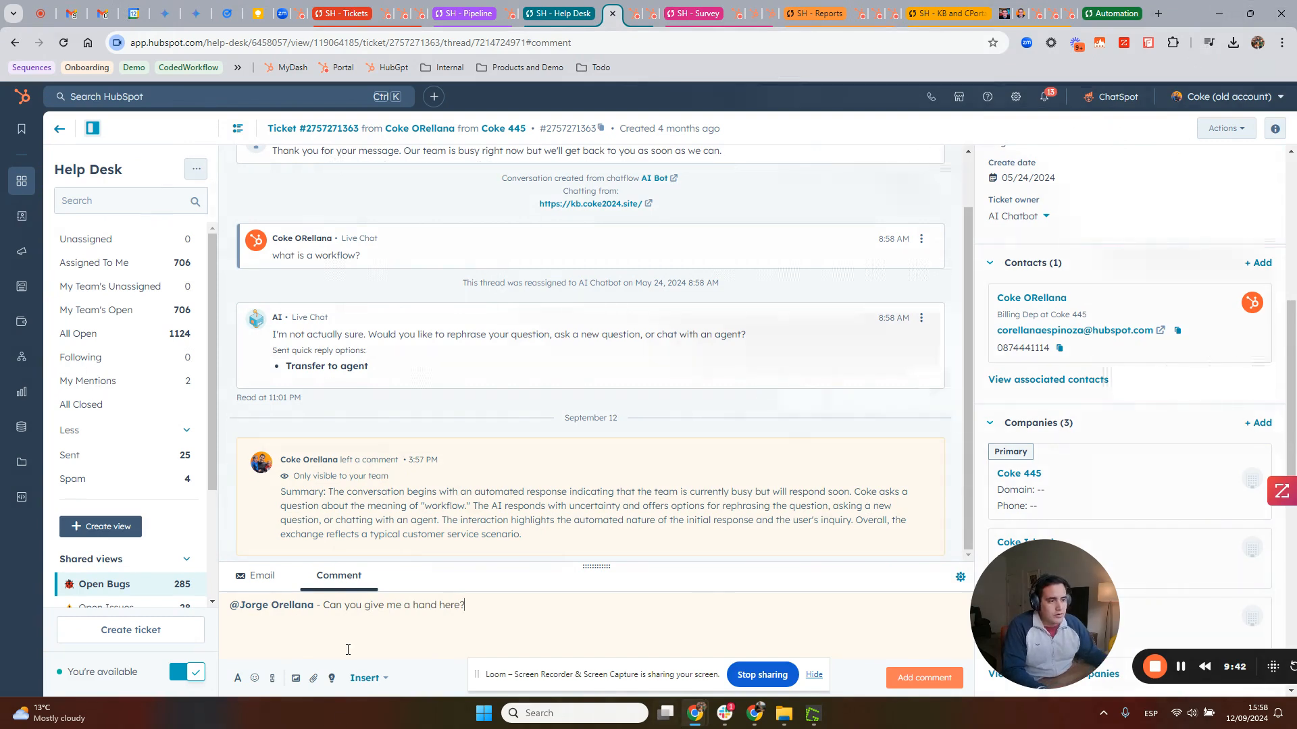
{"action": "left_click_drag", "start_coordinate": [478, 610], "coordinate": [160, 611]}
{"action": "left_click", "coordinate": [628, 619]}
{"action": "left_click", "coordinate": [922, 677]}
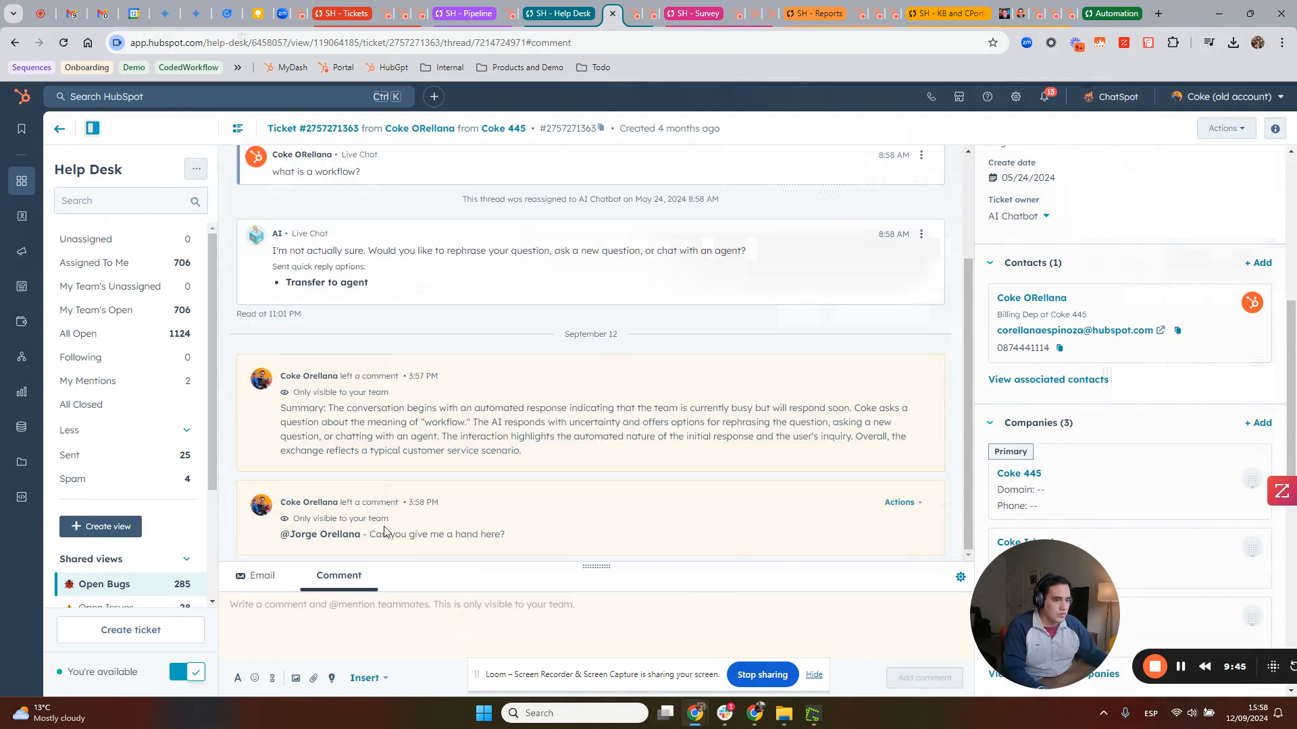
Draft an email reply to the contact reading "The issue is in the ticket, check the knowledge base".
{"action": "left_click", "coordinate": [257, 575]}
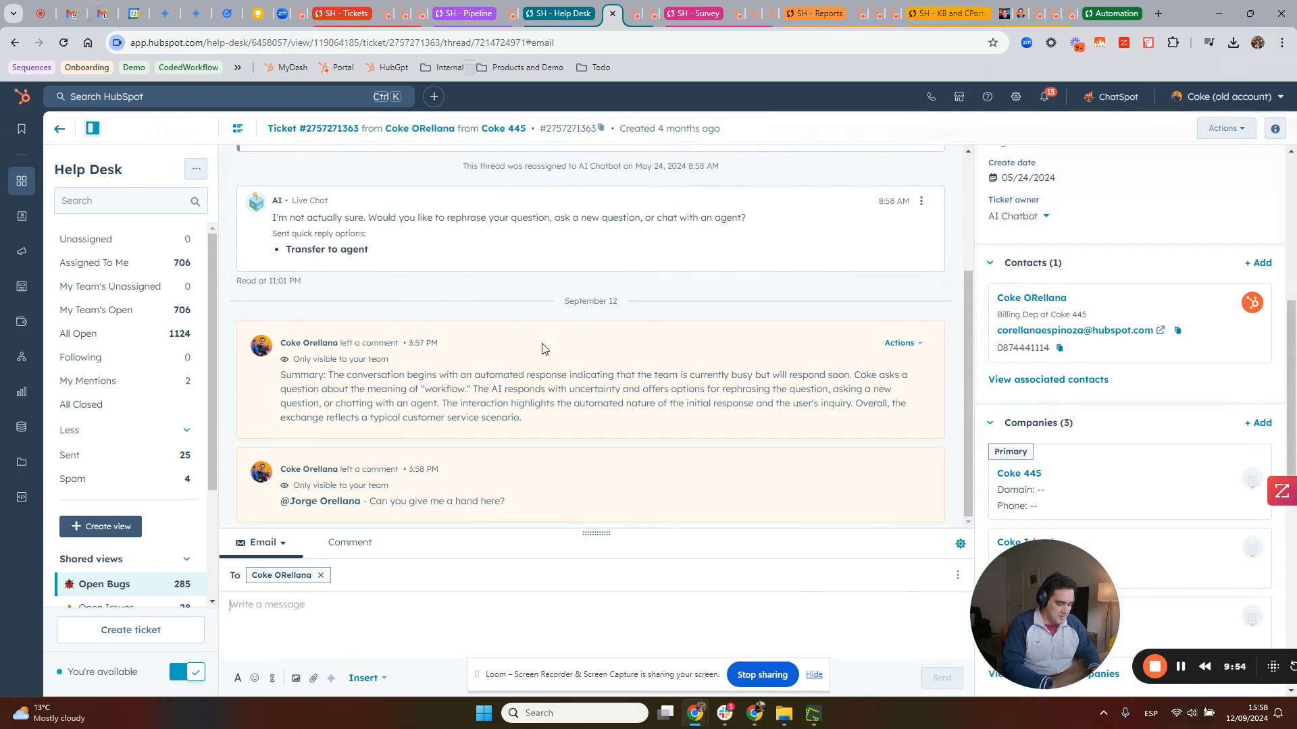
{"action": "type", "text": "The issie"}
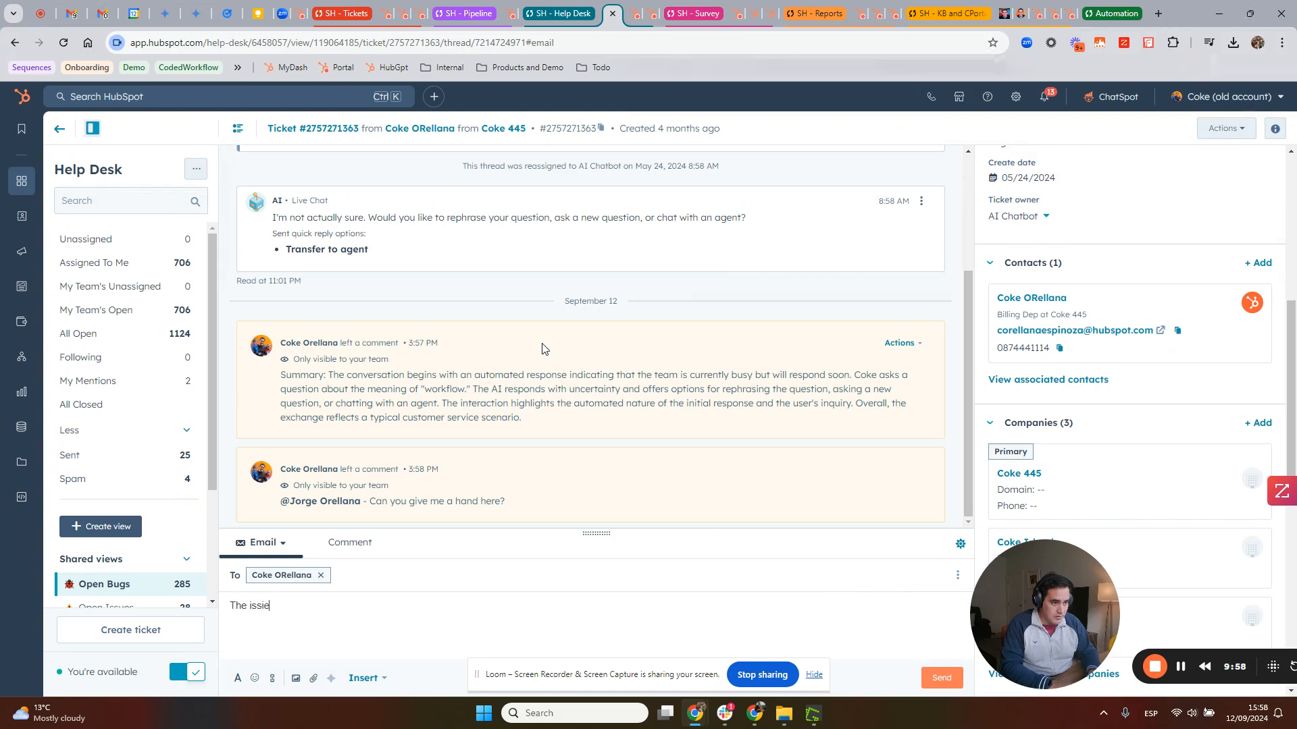
{"action": "key", "text": "BackSpace"}
{"action": "key", "text": "BackSpace"}
{"action": "key", "text": "BackSpace"}
{"action": "key", "text": "BackSpace"}
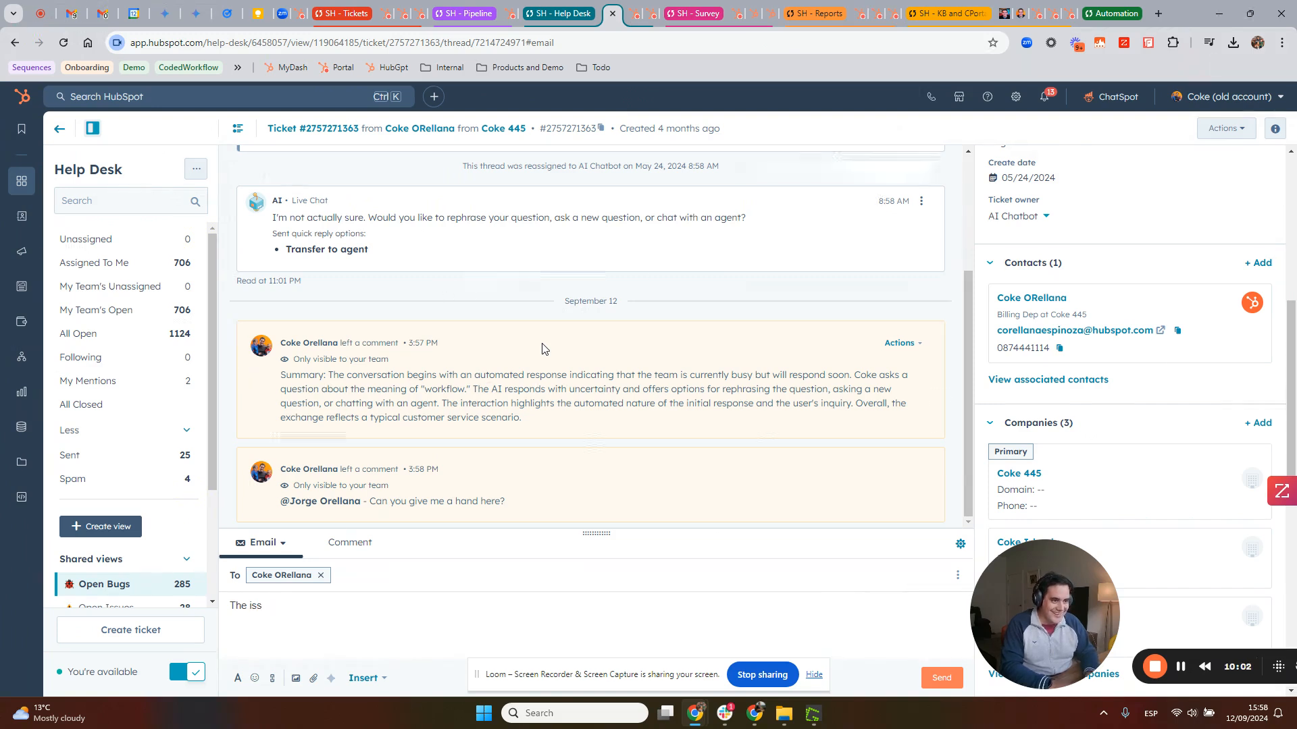
{"action": "type", "text": "ue is in th"}
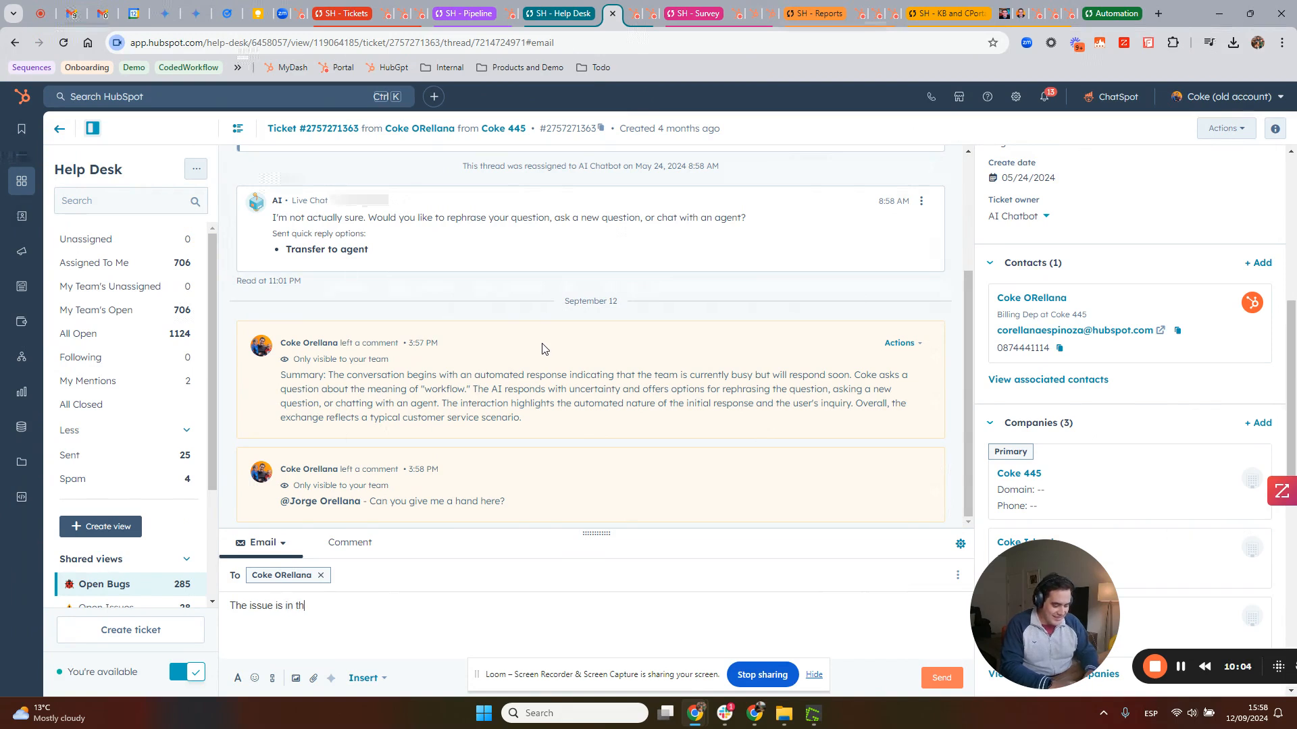
{"action": "type", "text": "e ticket, check the knowle"}
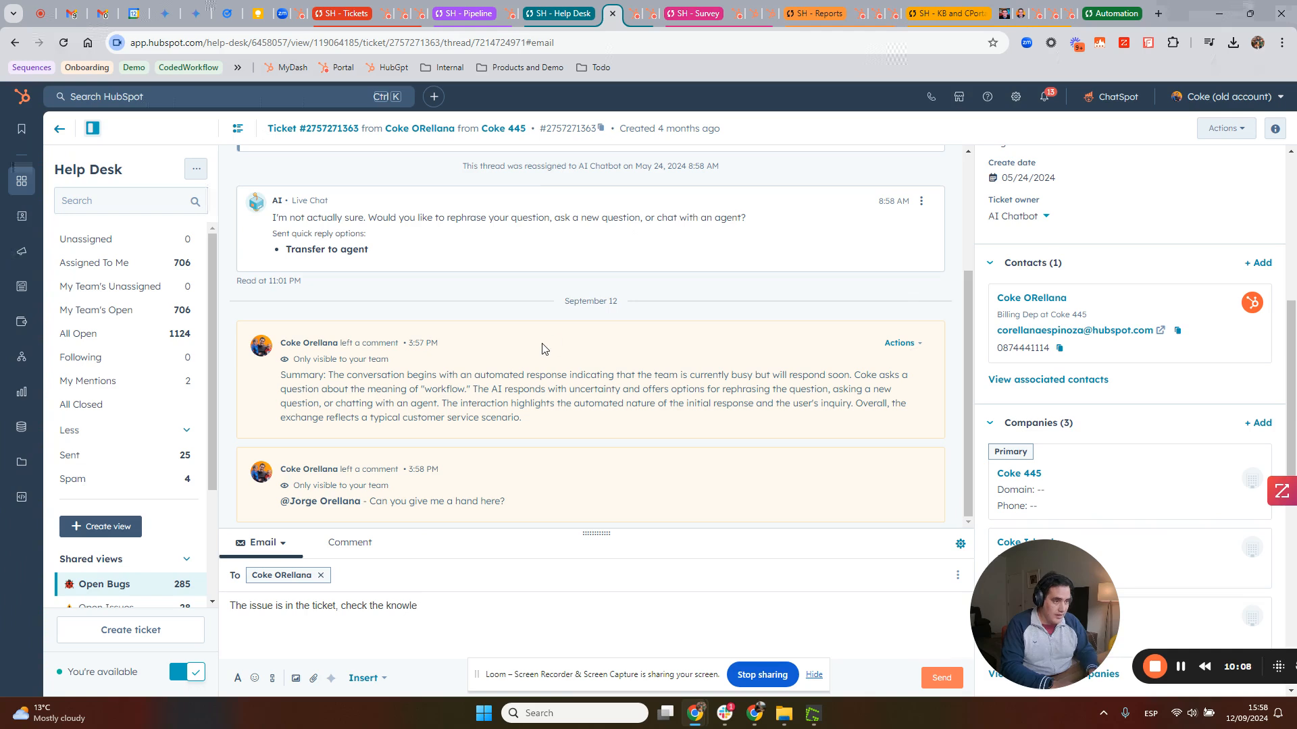
{"action": "type", "text": "base"}
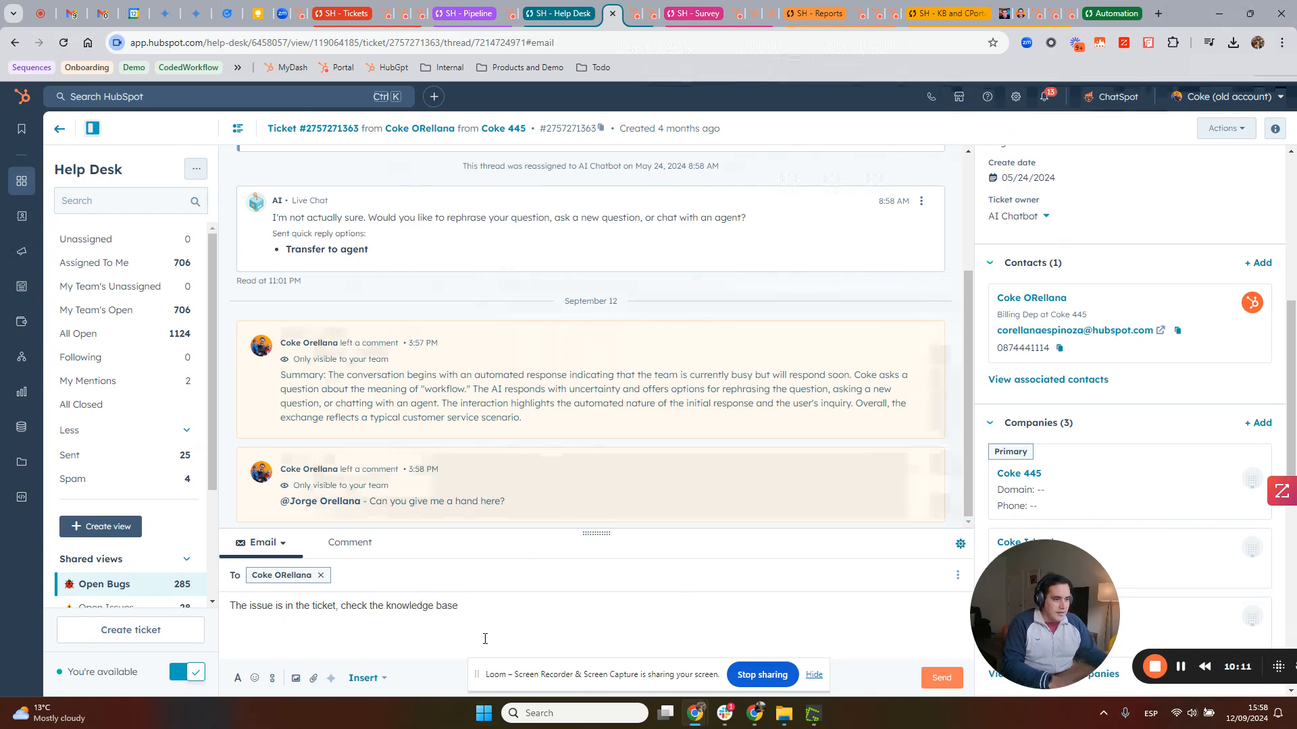
Rewrite the entire drafted email reply with the AI writing assistant.
{"action": "key", "text": "ctrl+a"}
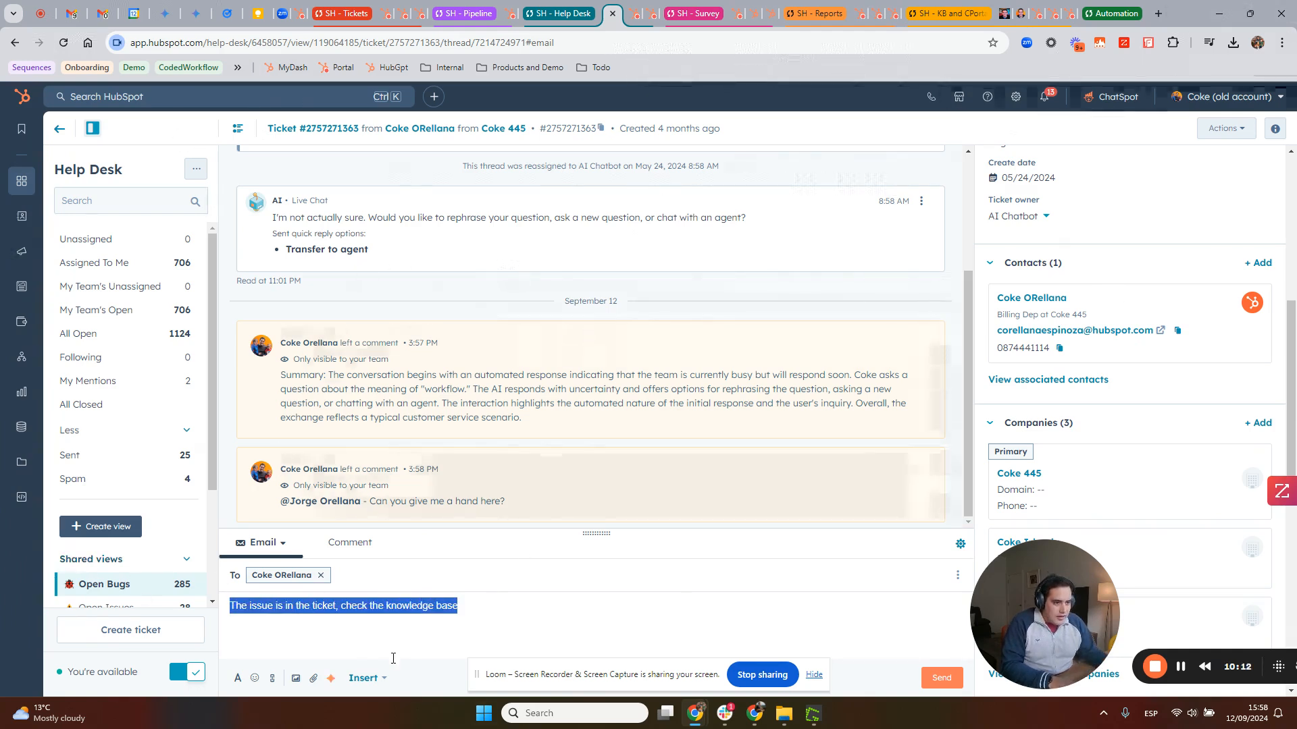
{"action": "left_click", "coordinate": [330, 678]}
{"action": "left_click", "coordinate": [332, 533]}
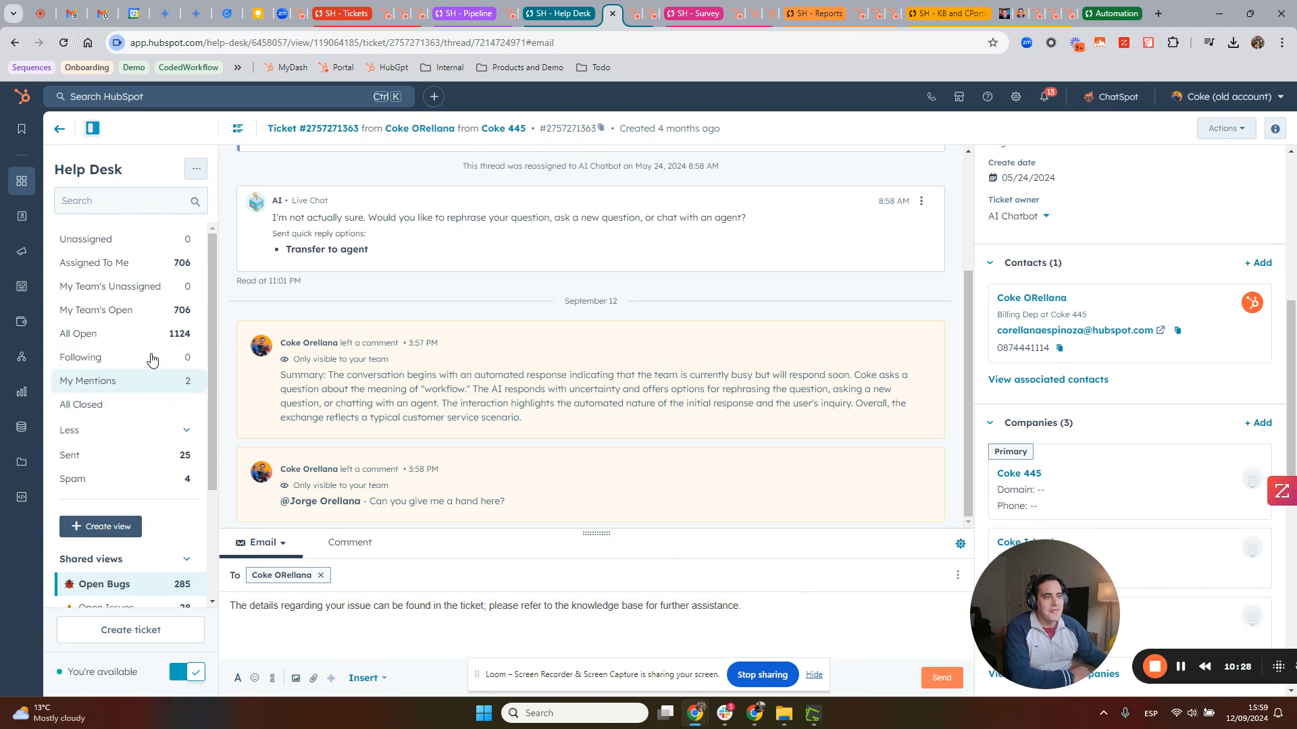
Show the reply's sender and subject details and review the available from addresses.
{"action": "left_click", "coordinate": [286, 547]}
{"action": "left_click", "coordinate": [286, 547]}
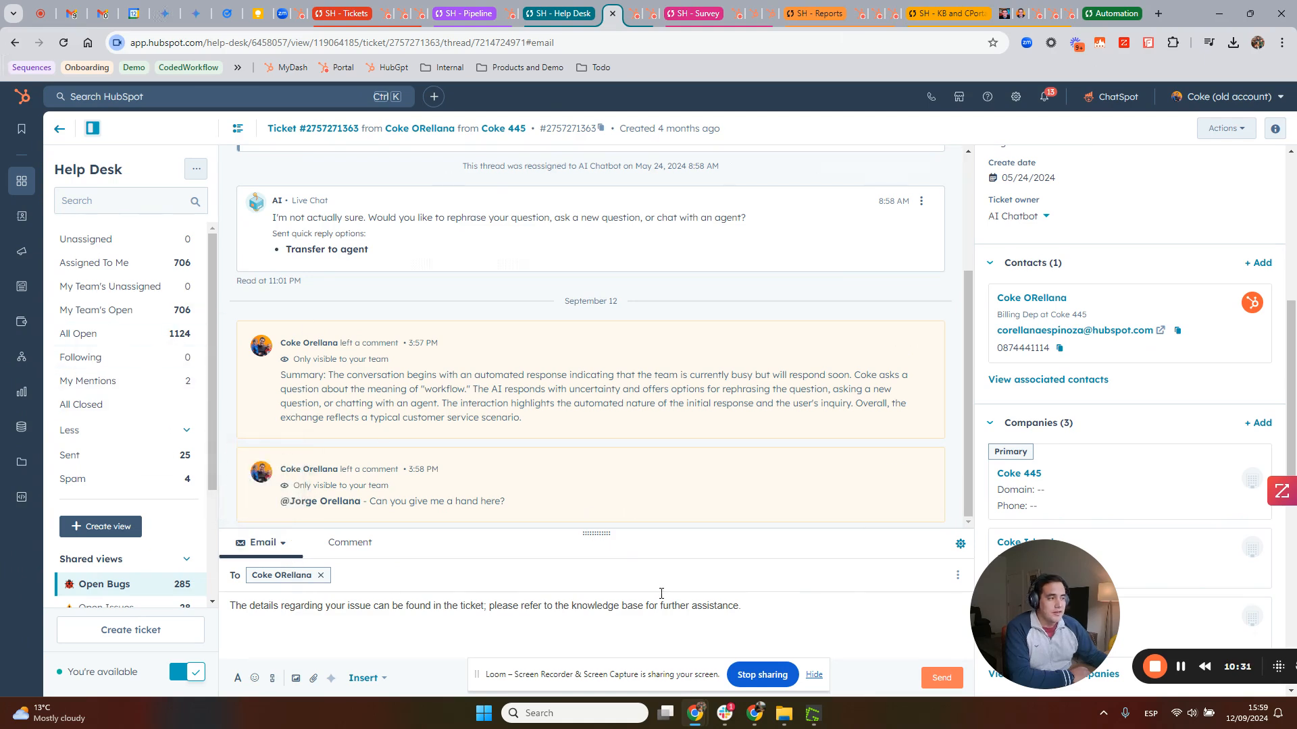
{"action": "left_click", "coordinate": [956, 576]}
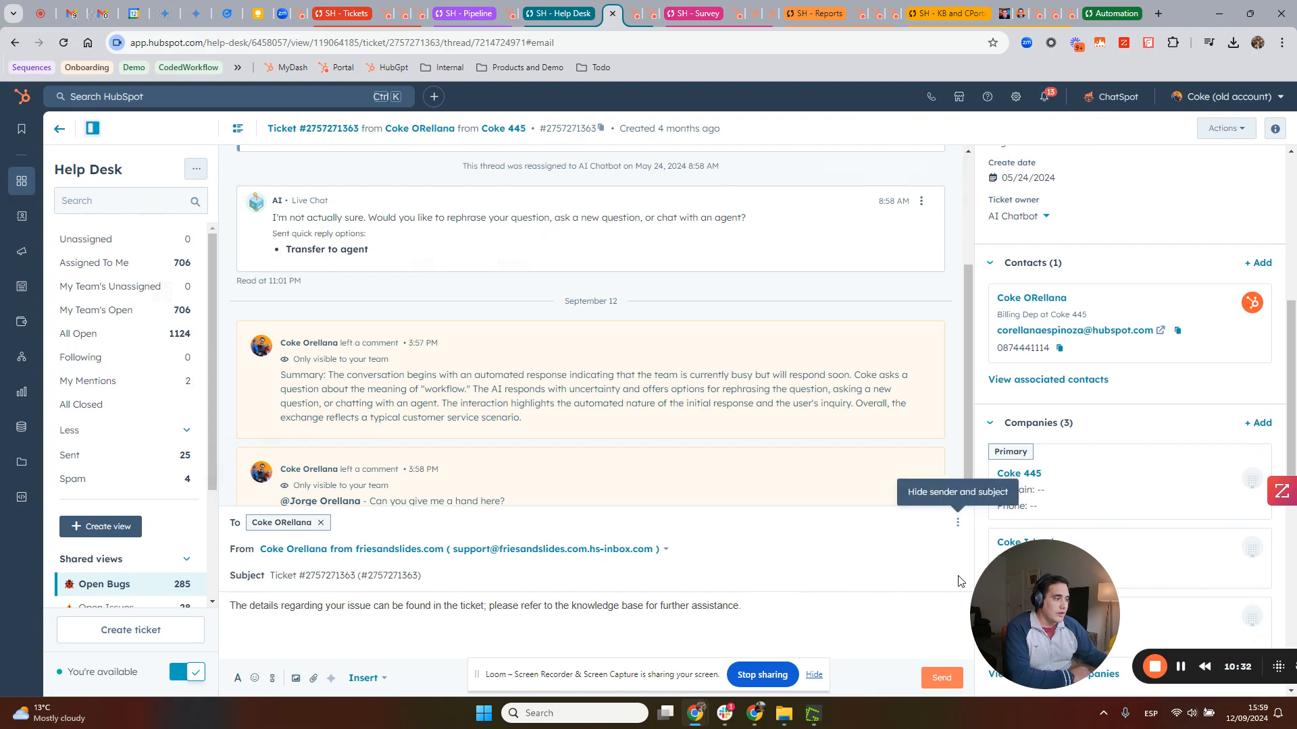
{"action": "left_click", "coordinate": [662, 550]}
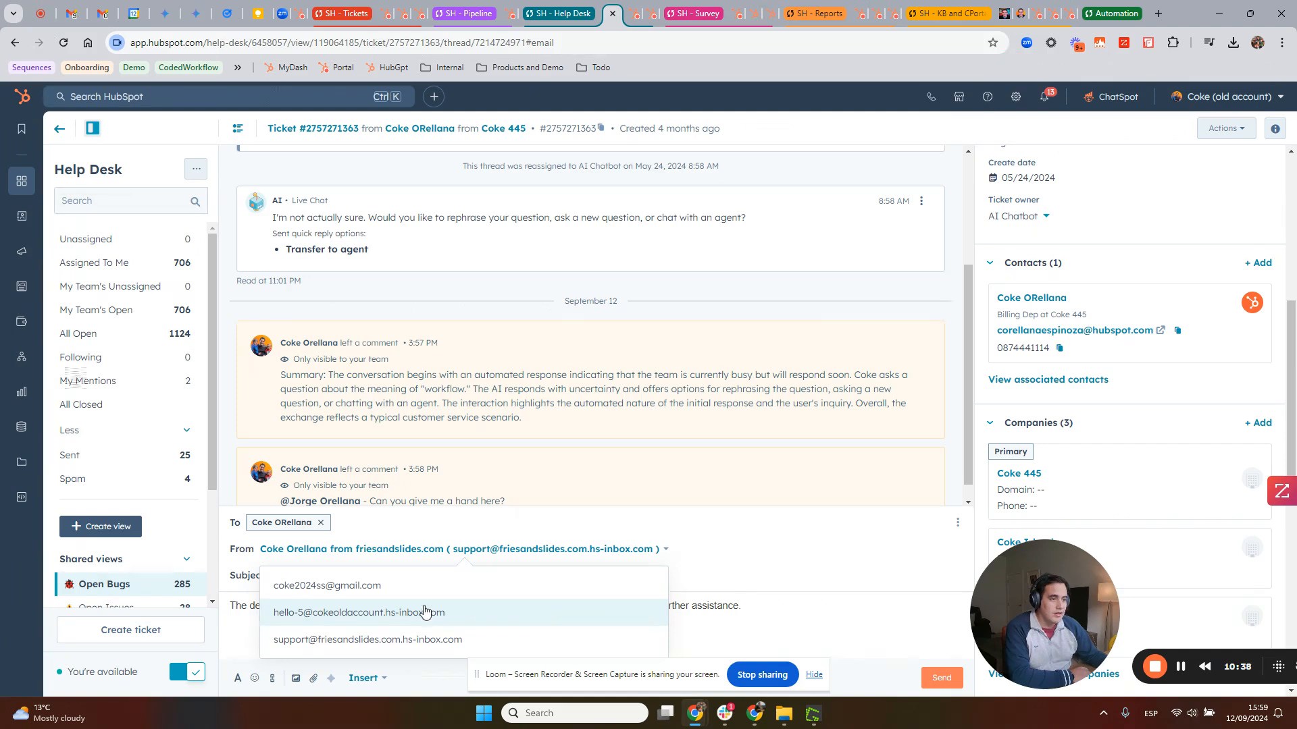
{"action": "left_click", "coordinate": [249, 621]}
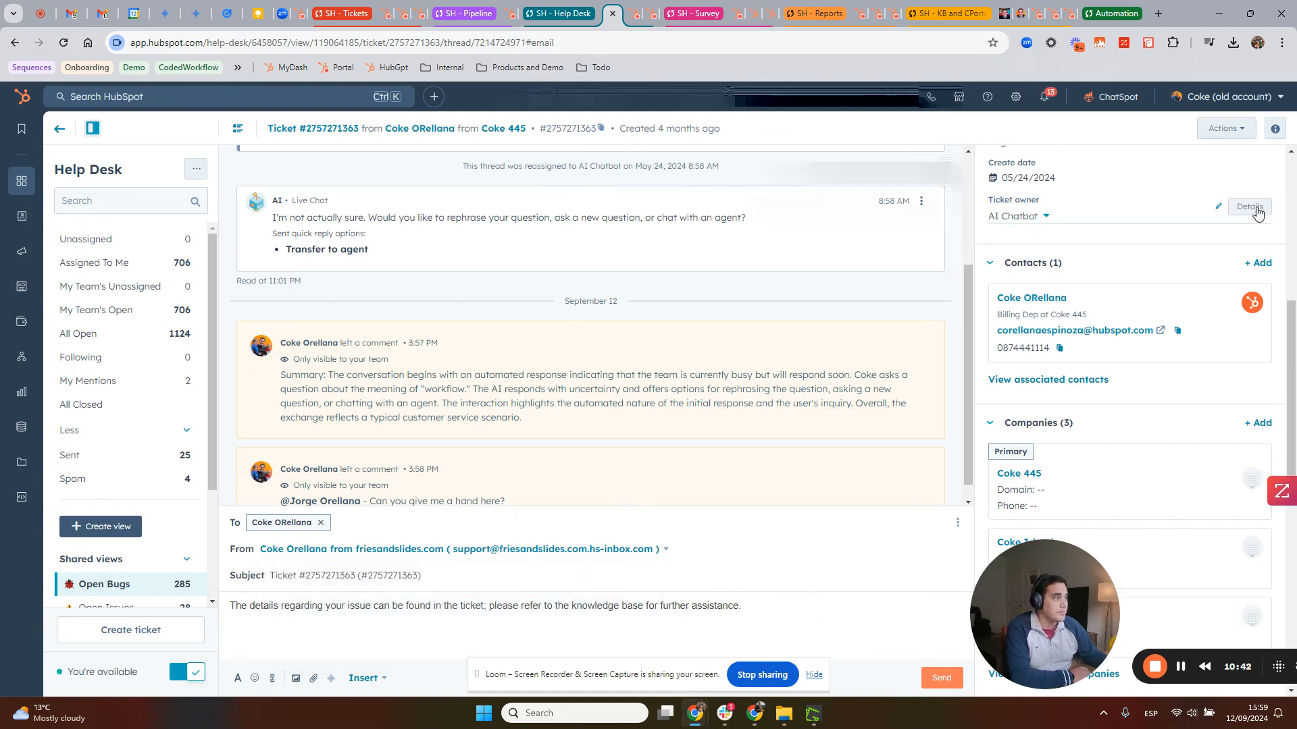
Reassign the ticket from the AI Chatbot to the signed-in agent.
{"action": "scroll", "coordinate": [1114, 216], "scroll_direction": "up", "scroll_amount": 5}
{"action": "scroll", "coordinate": [1087, 186], "scroll_direction": "up", "scroll_amount": 2}
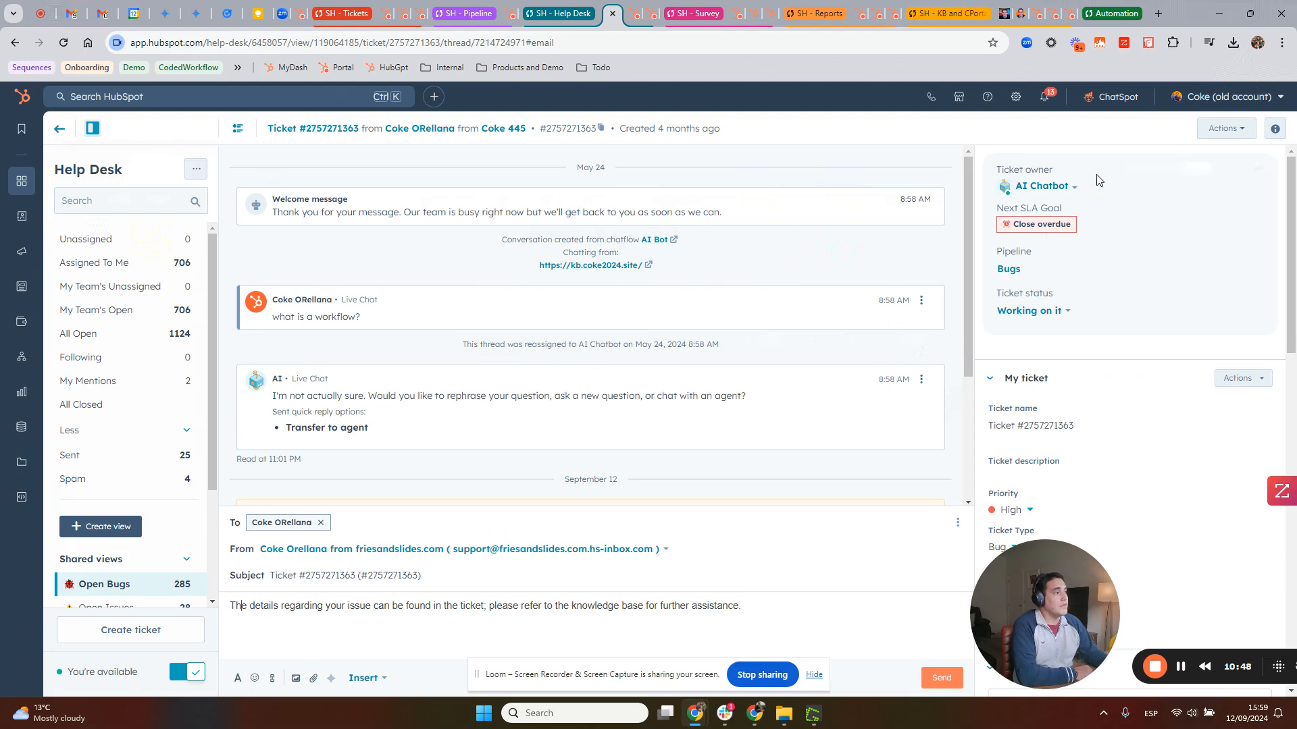
{"action": "left_click", "coordinate": [1066, 188]}
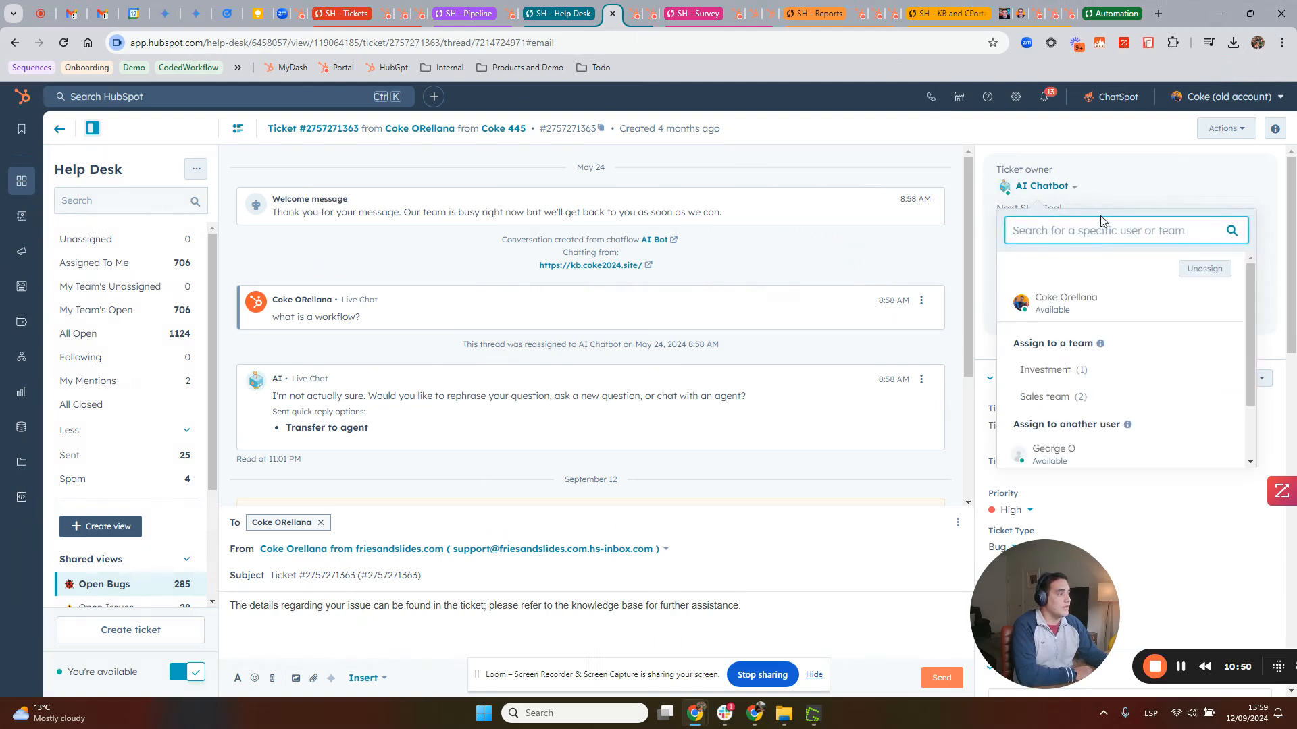
{"action": "left_click", "coordinate": [1084, 310]}
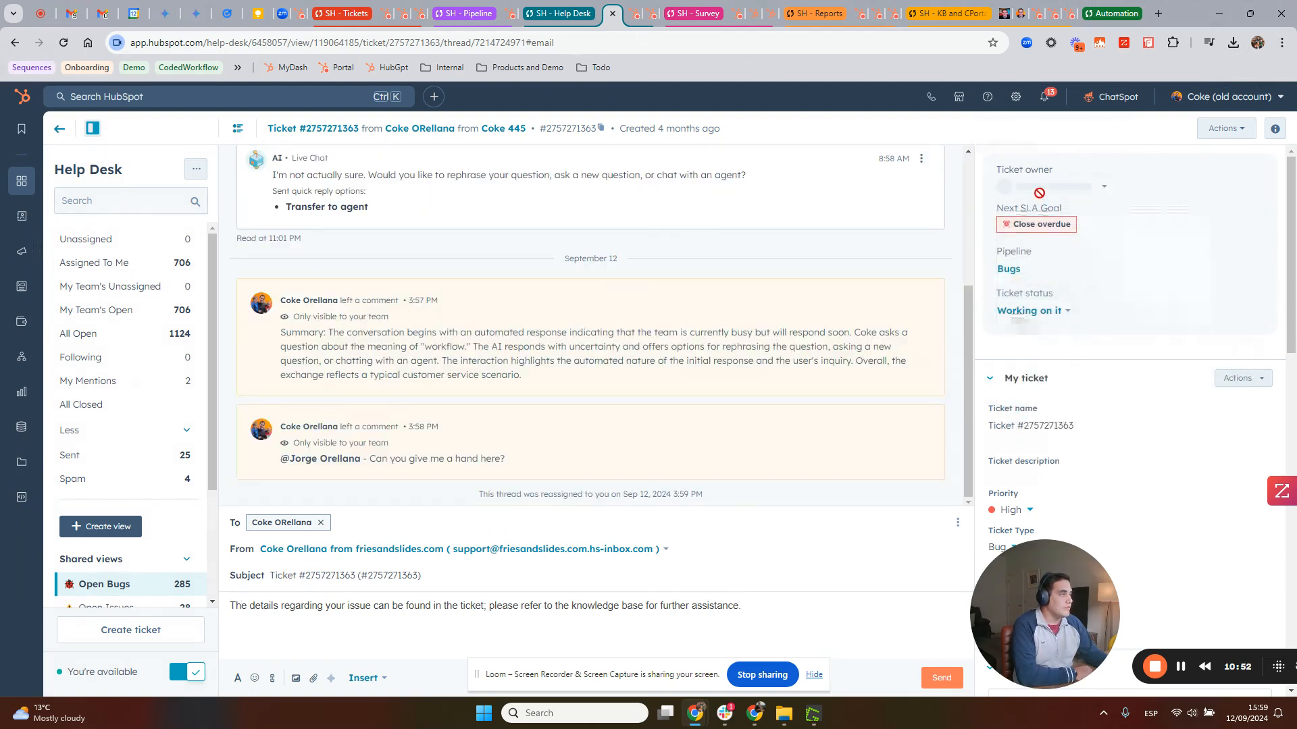
Move the ticket to the "1. Support 2024" pipeline in the "Waiting on us" stage.
{"action": "left_click", "coordinate": [1010, 269]}
{"action": "left_click", "coordinate": [665, 223]}
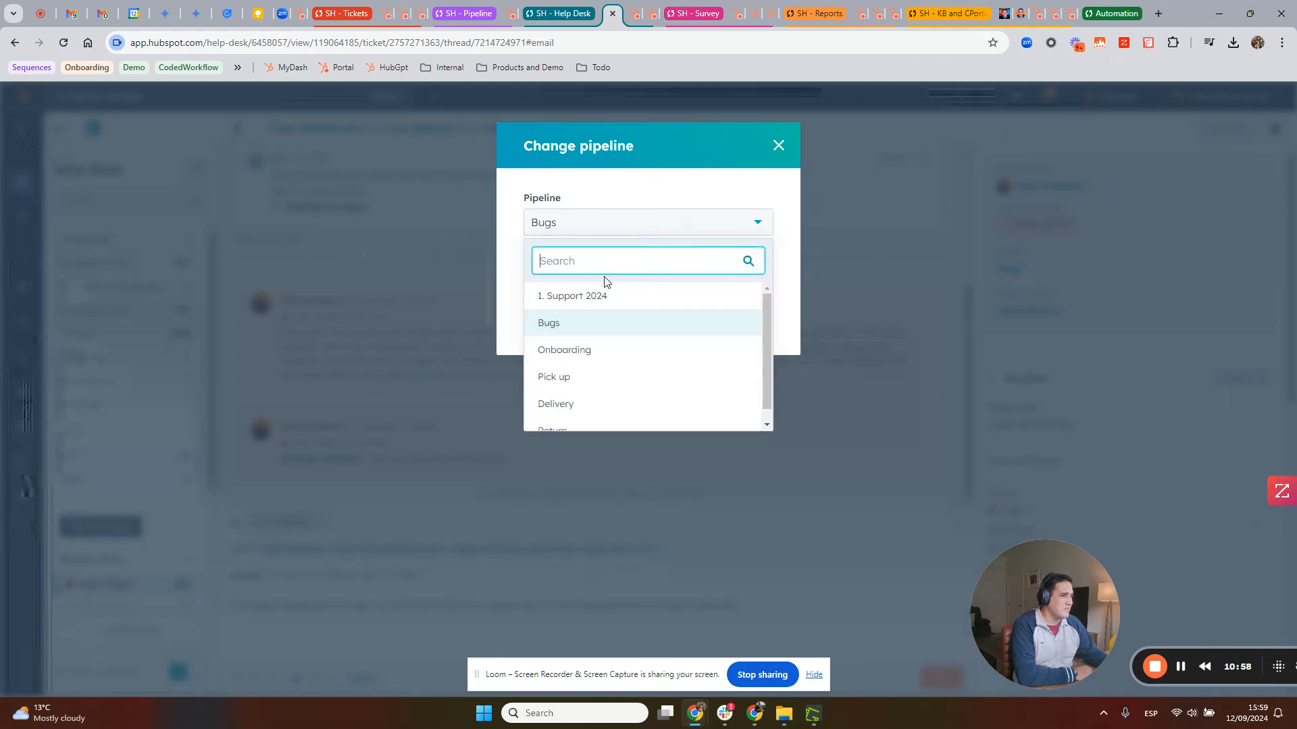
{"action": "left_click", "coordinate": [563, 299]}
{"action": "left_click", "coordinate": [630, 292]}
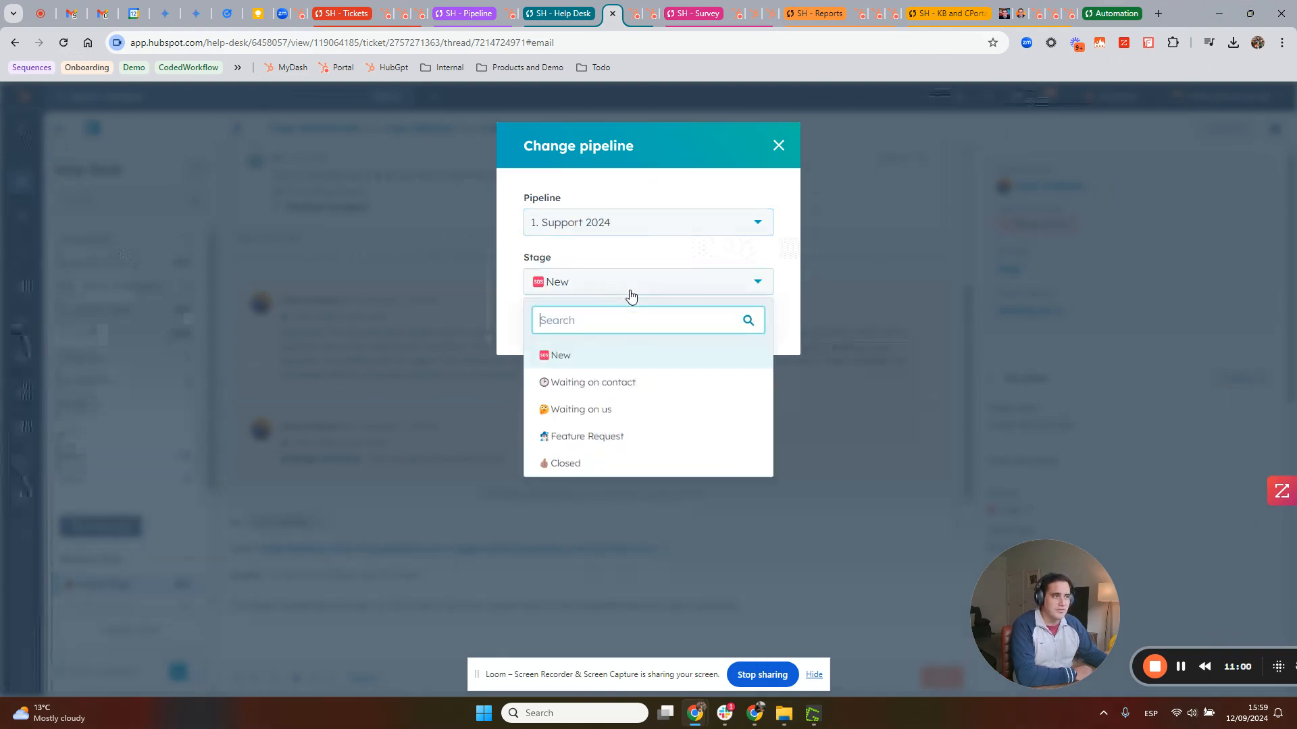
{"action": "left_click", "coordinate": [611, 411]}
{"action": "left_click", "coordinate": [548, 331]}
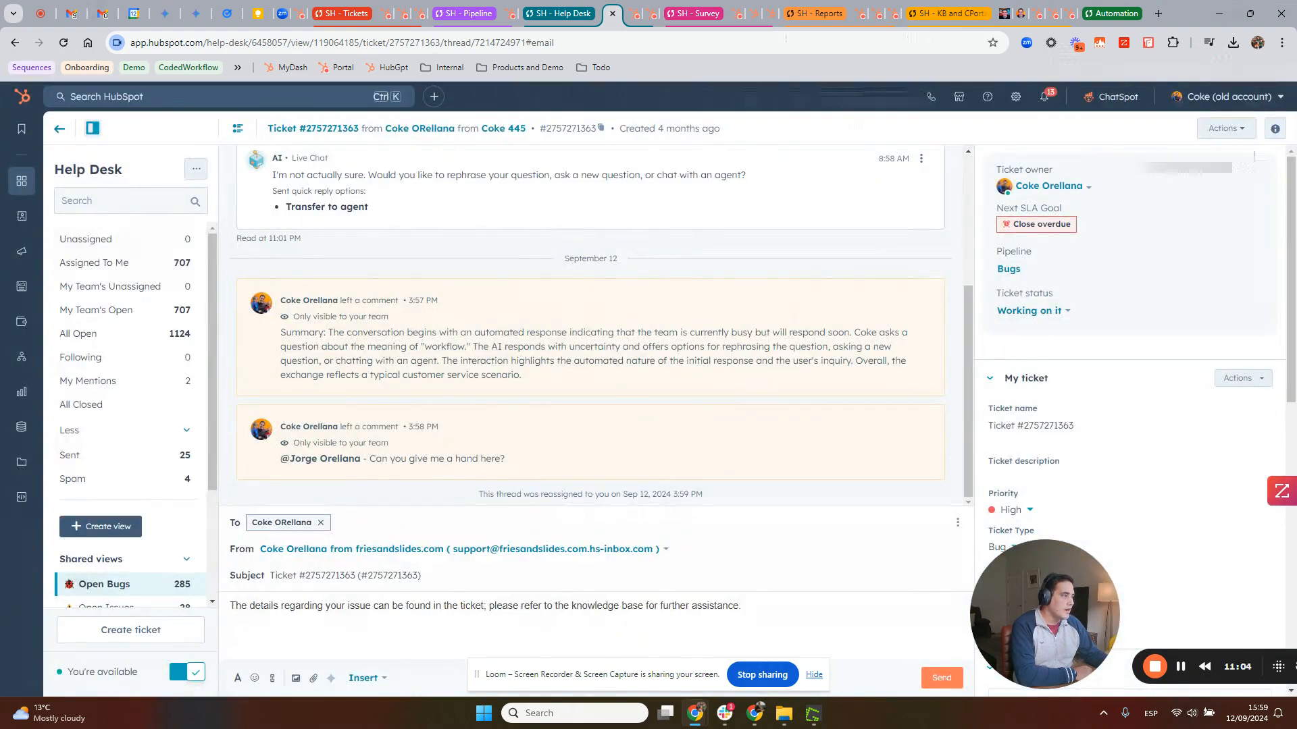
Review the ticket's properties and the shared views, return to the Open Bugs list and dismiss the meeting notification.
{"action": "scroll", "coordinate": [1067, 452], "scroll_direction": "down", "scroll_amount": 3}
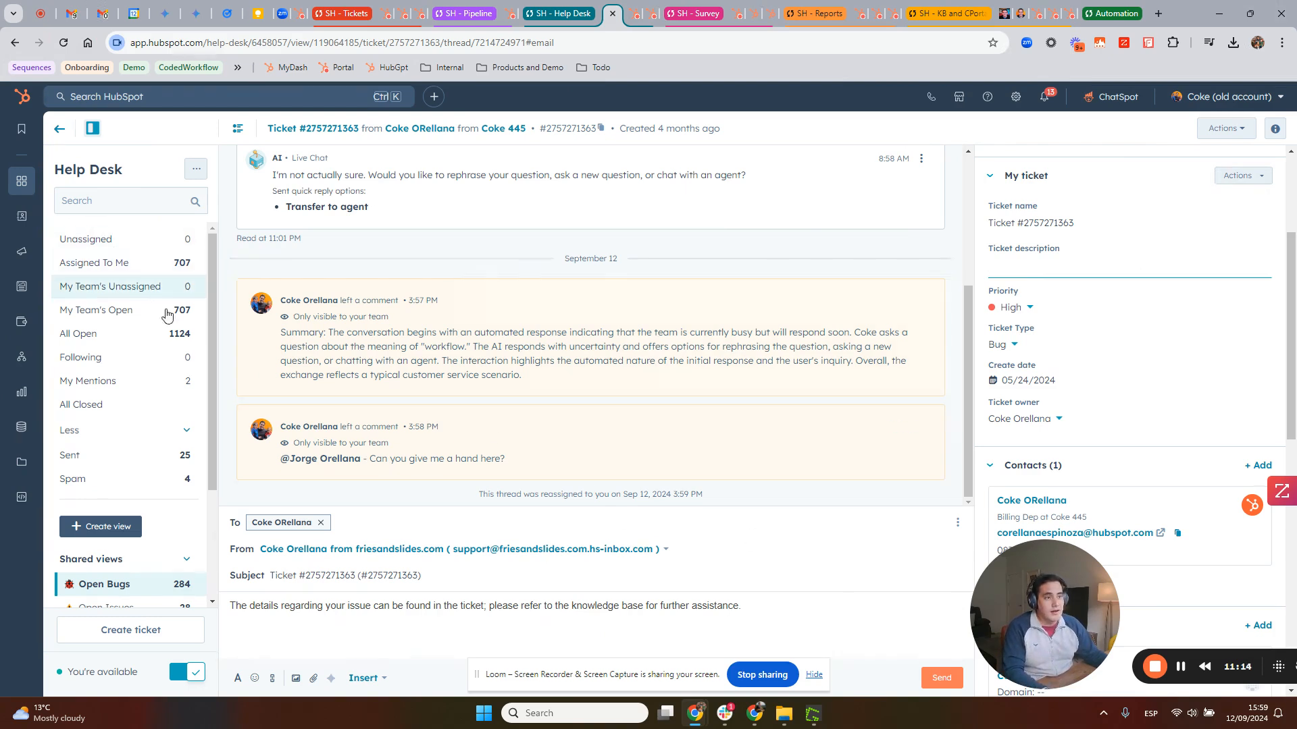
{"action": "scroll", "coordinate": [131, 441], "scroll_direction": "down", "scroll_amount": 3}
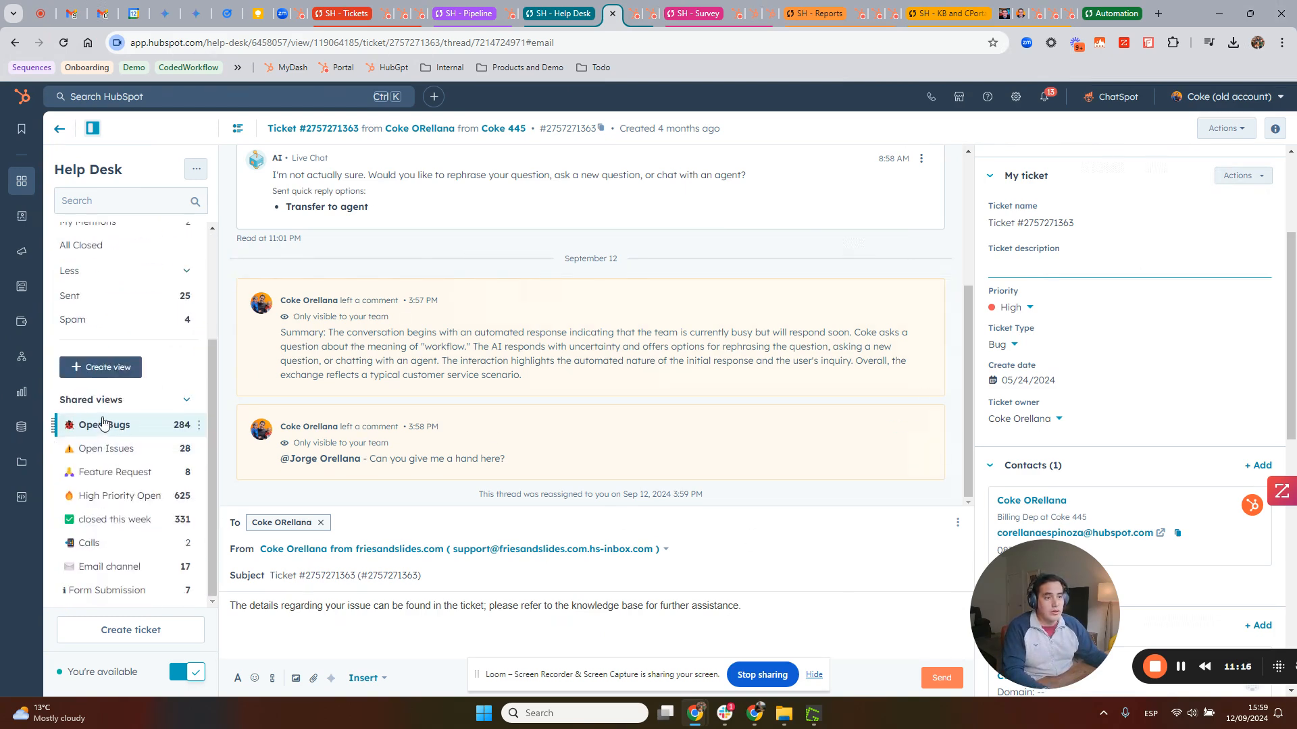
{"action": "left_click", "coordinate": [59, 129]}
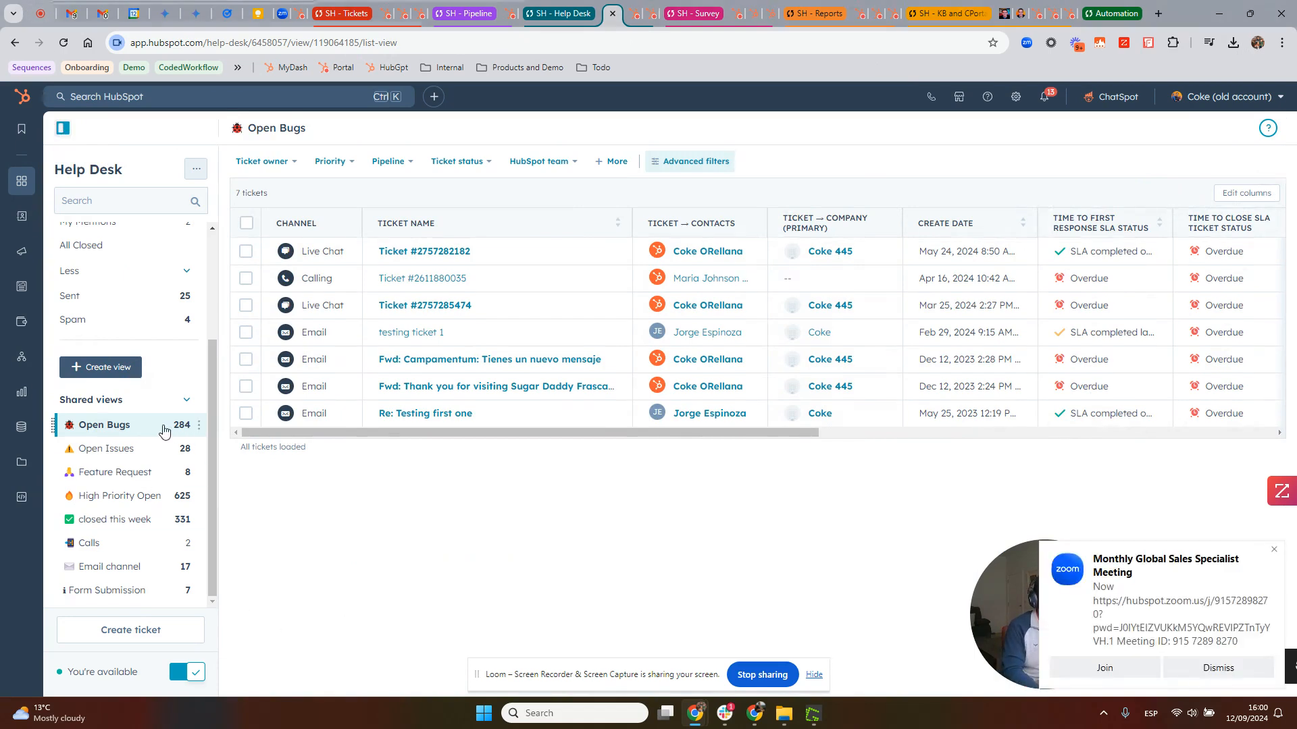
{"action": "left_click", "coordinate": [1249, 670]}
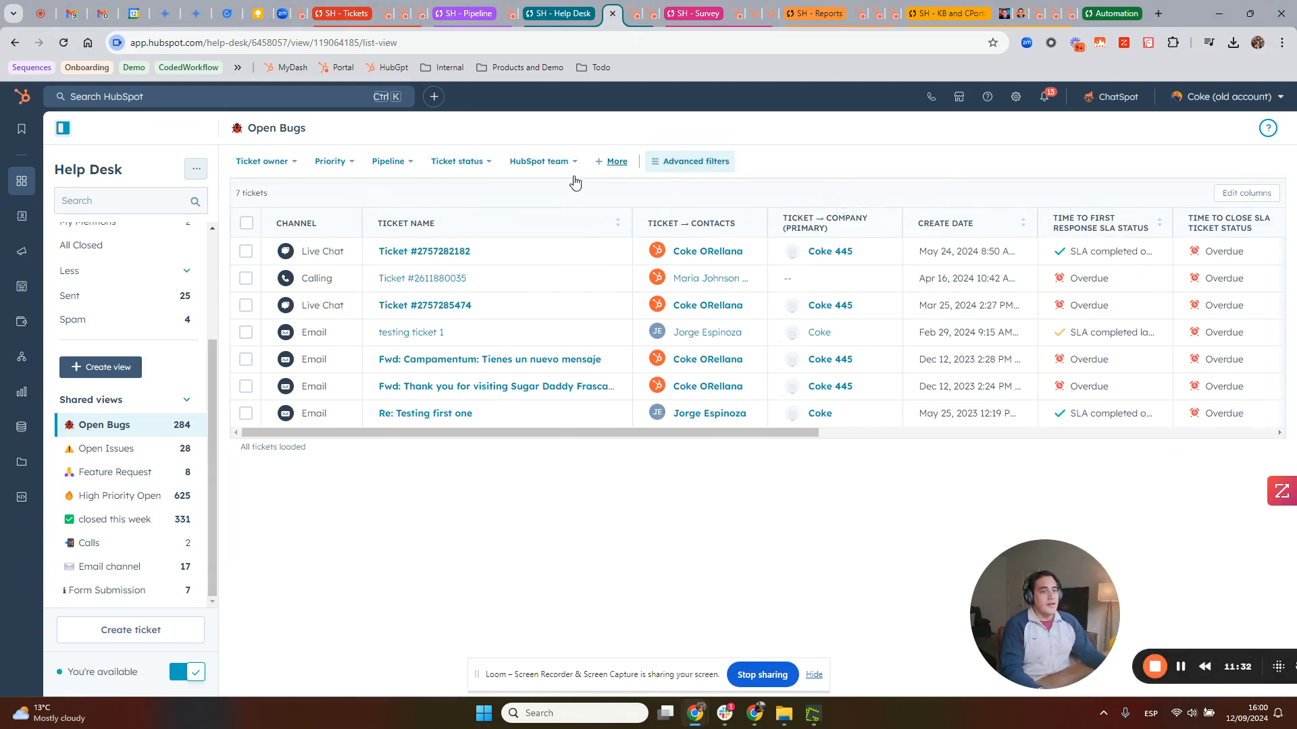
{"action": "scroll", "coordinate": [169, 270], "scroll_direction": "up", "scroll_amount": 3}
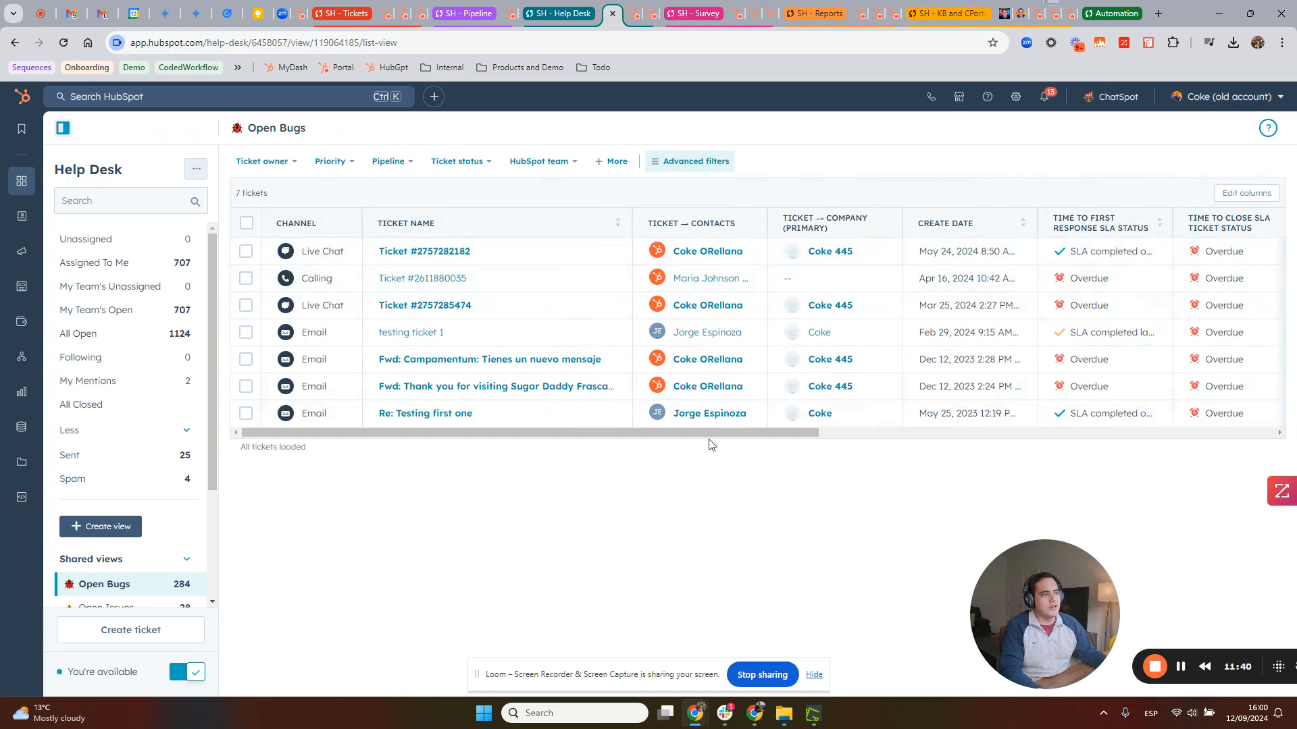
Examine the columns of the Open Bugs list and the options for choosing which columns are shown.
{"action": "left_click_drag", "start_coordinate": [713, 433], "coordinate": [914, 431]}
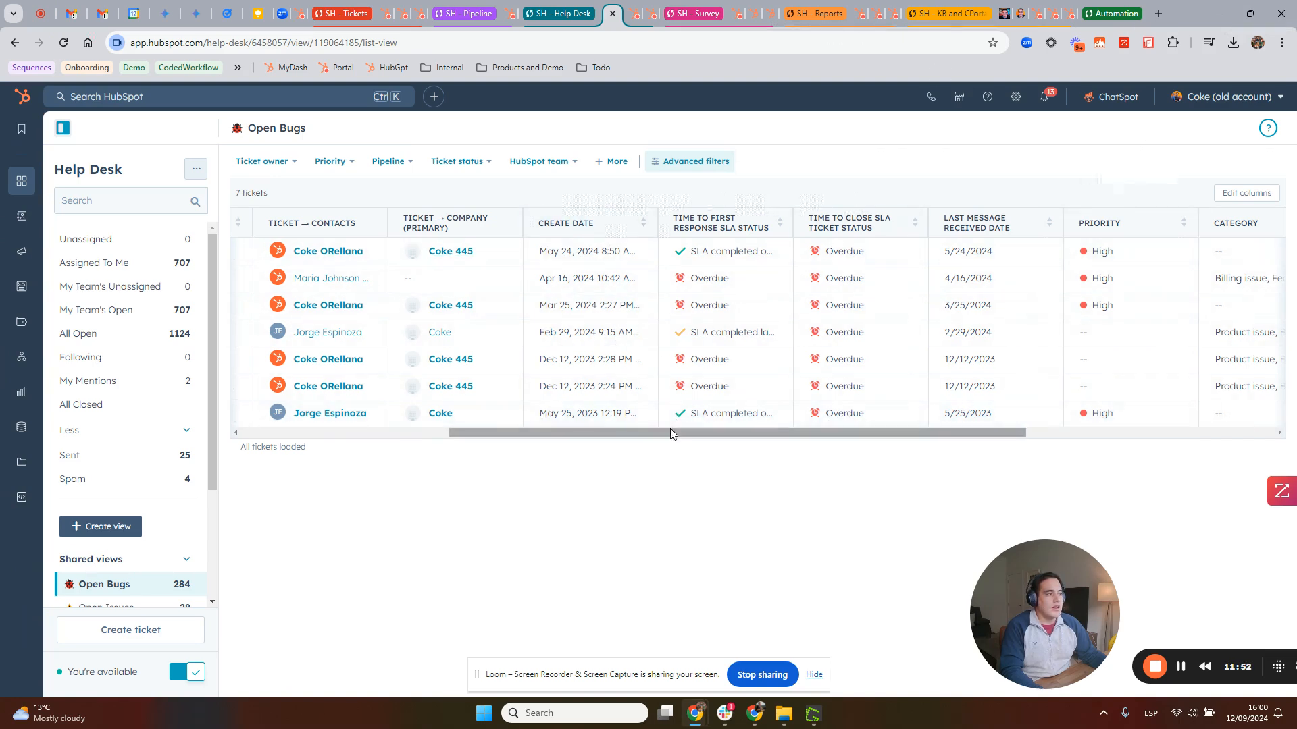
{"action": "left_click_drag", "start_coordinate": [670, 428], "coordinate": [966, 434]}
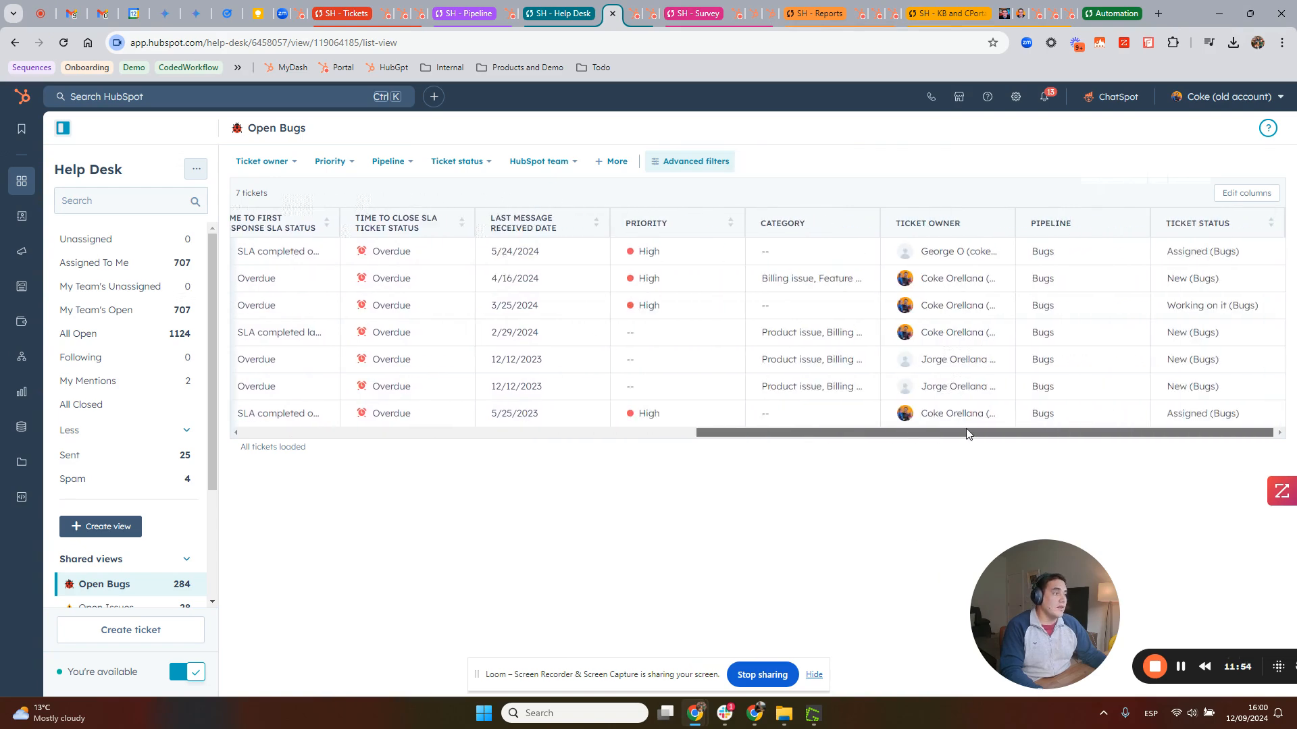
{"action": "left_click_drag", "start_coordinate": [942, 432], "coordinate": [503, 406]}
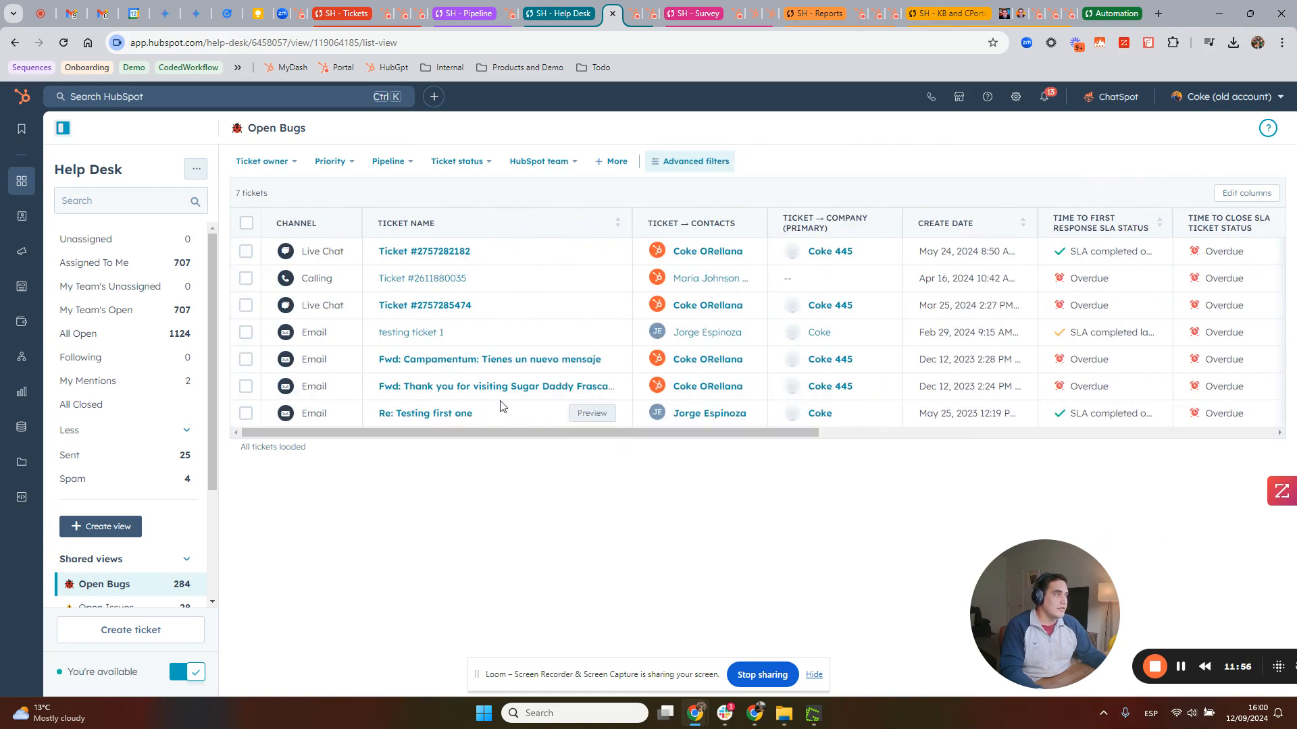
{"action": "left_click", "coordinate": [1254, 194]}
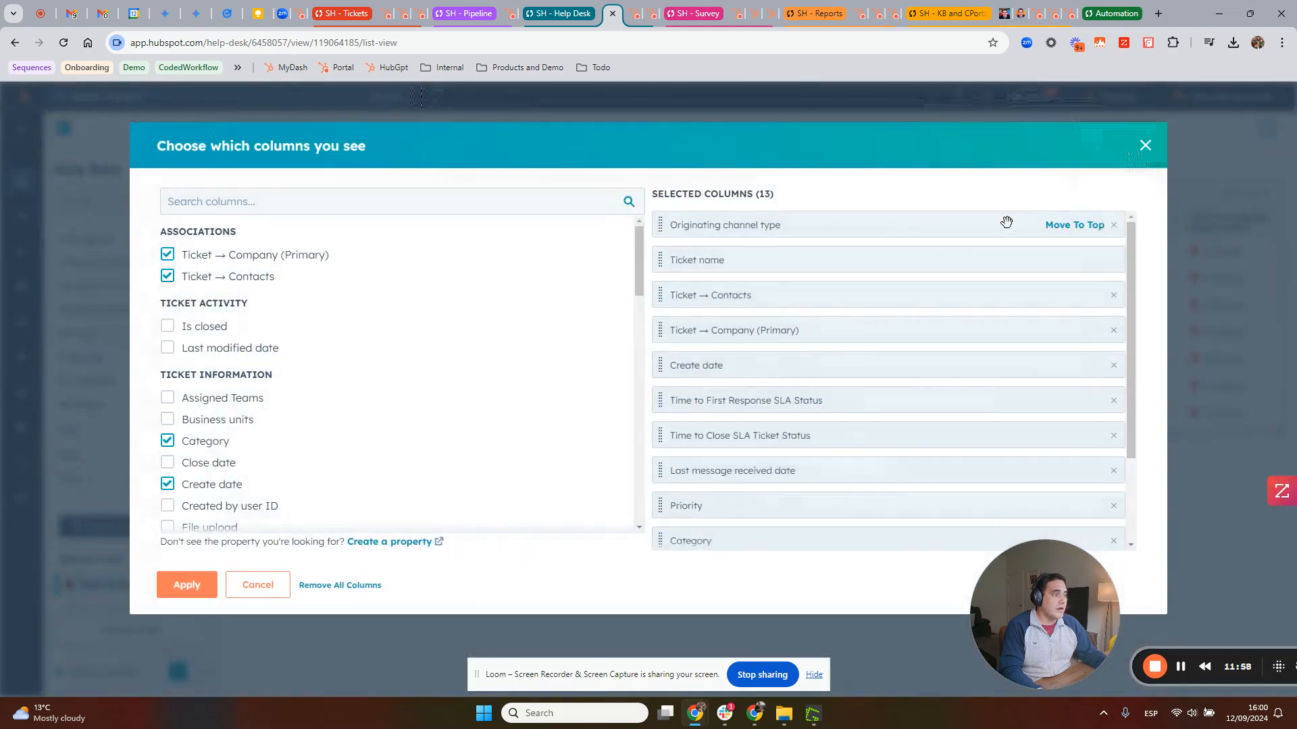
{"action": "scroll", "coordinate": [878, 365], "scroll_direction": "down", "scroll_amount": 3}
{"action": "left_click", "coordinate": [1144, 145]}
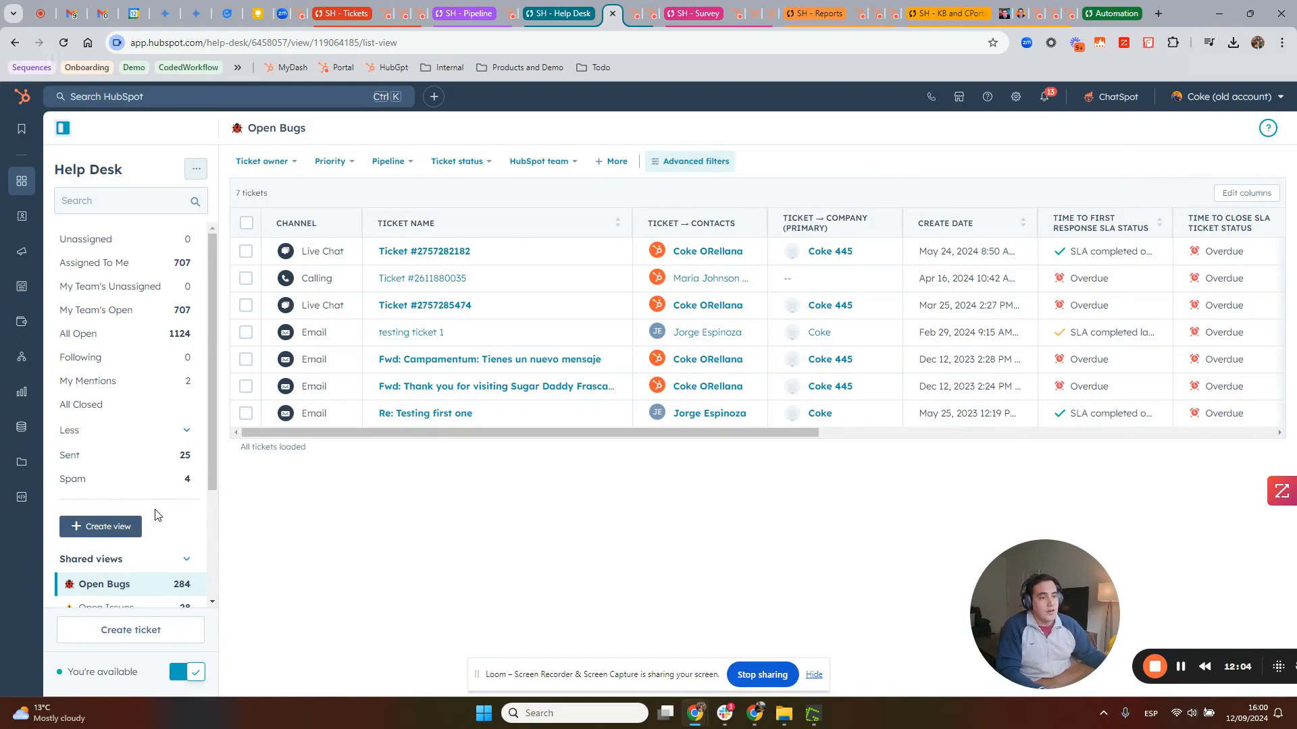
Open the Channels section of the Help Desk settings and review the channel types that can be connected.
{"action": "left_click", "coordinate": [636, 14]}
{"action": "scroll", "coordinate": [439, 264], "scroll_direction": "up", "scroll_amount": 5}
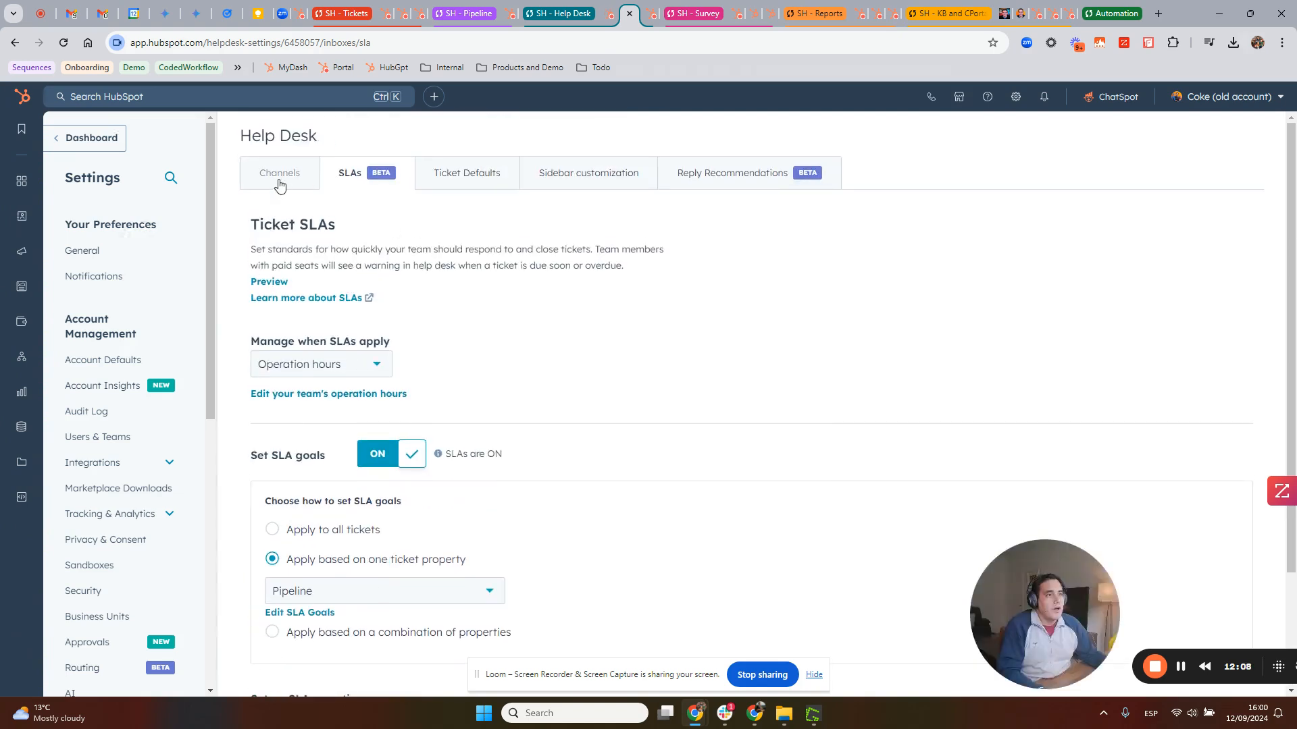
{"action": "left_click", "coordinate": [282, 173]}
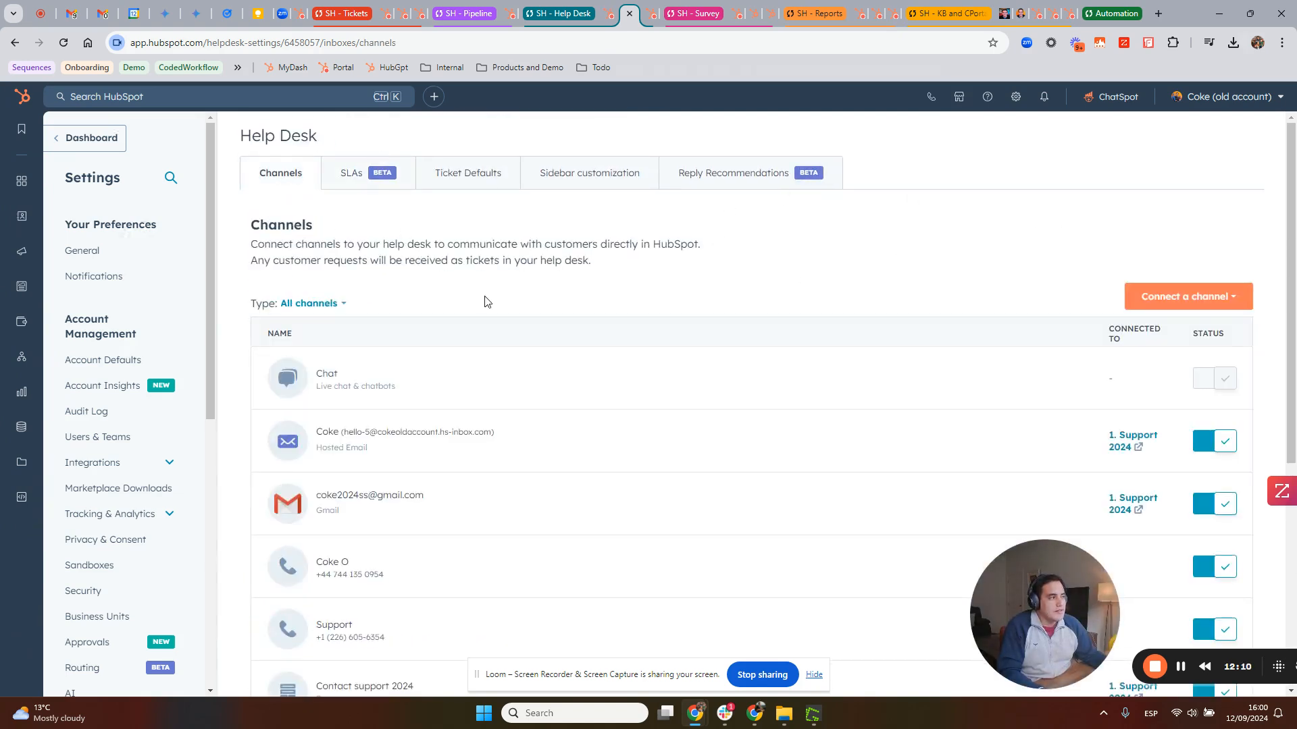
{"action": "left_click", "coordinate": [1198, 297]}
{"action": "left_click", "coordinate": [1183, 333]}
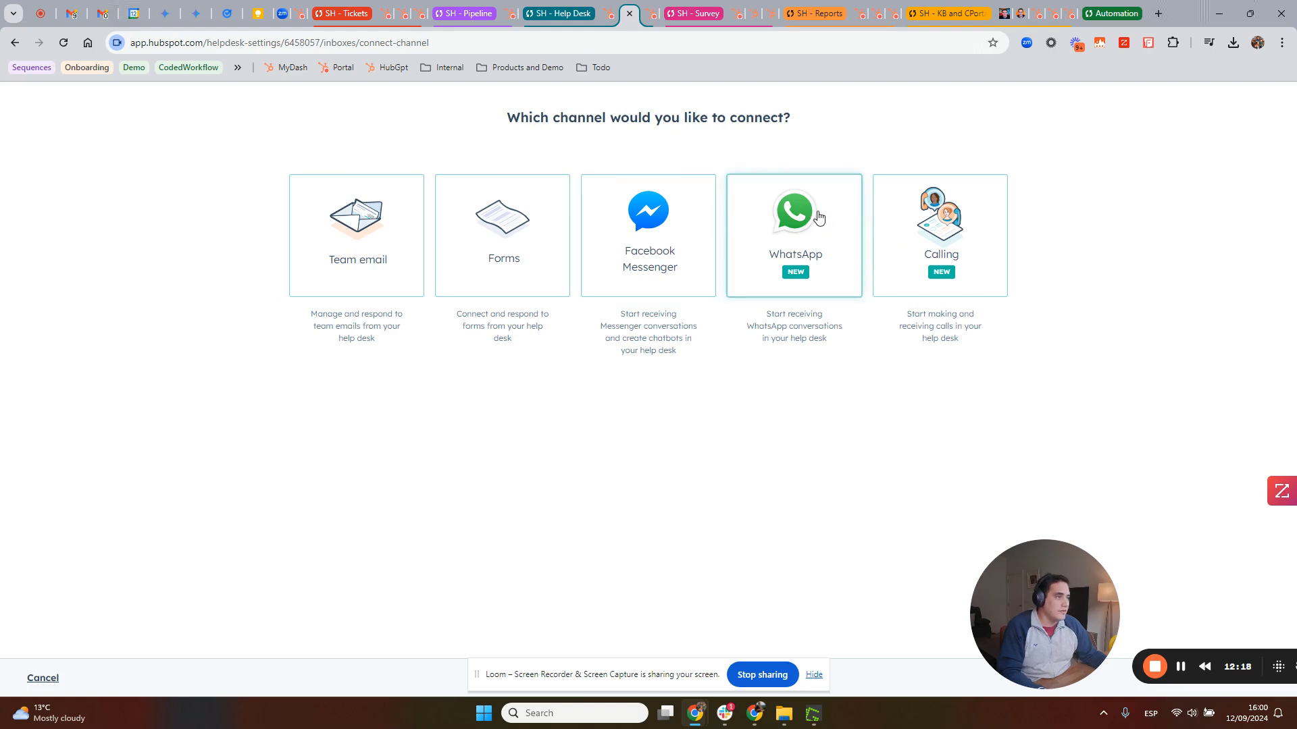
{"action": "left_click", "coordinate": [45, 684]}
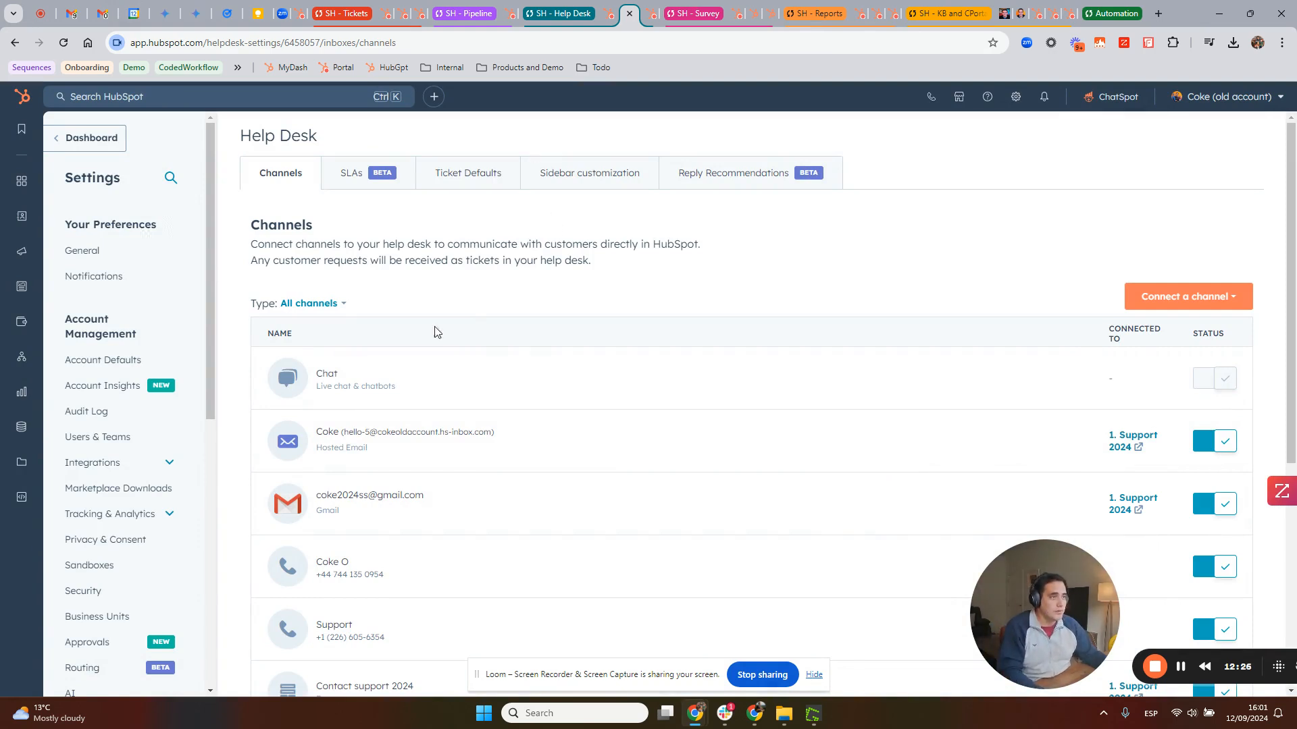
Open the hosted email channel for editing and review its From name options.
{"action": "scroll", "coordinate": [420, 362], "scroll_direction": "down", "scroll_amount": 2}
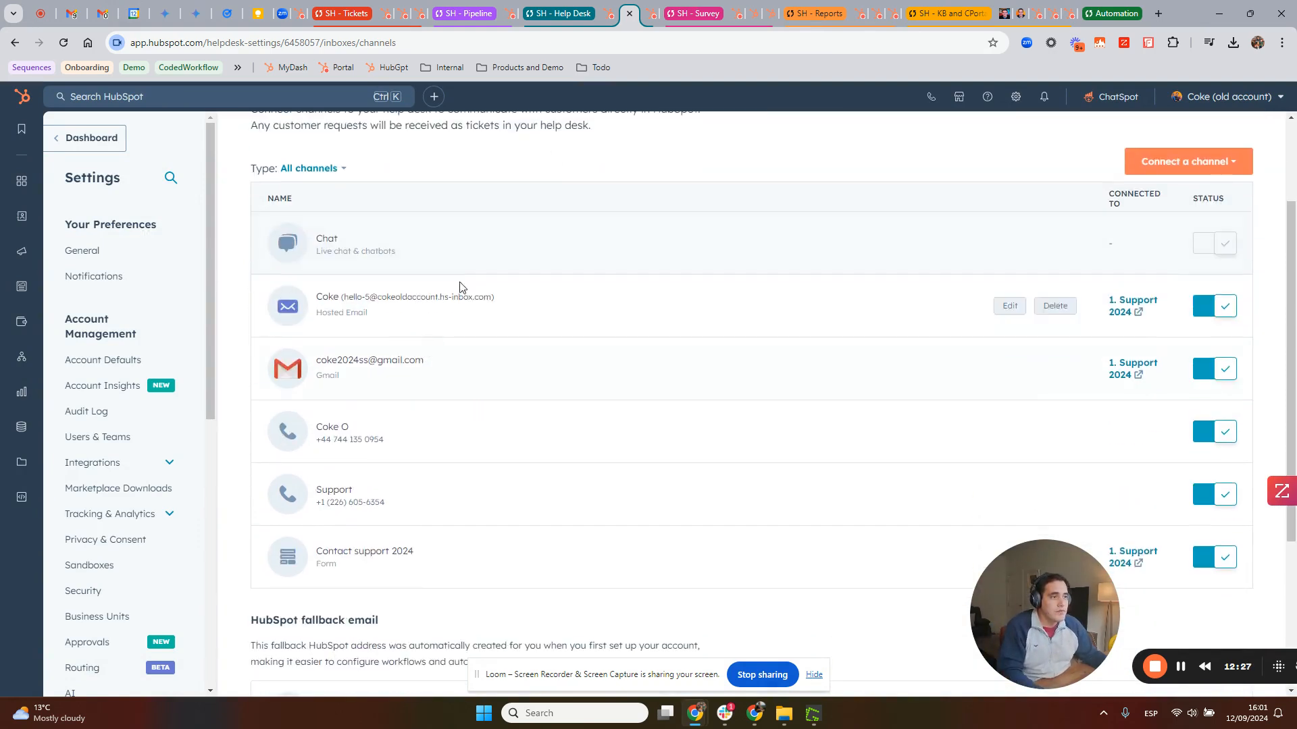
{"action": "left_click", "coordinate": [1007, 307]}
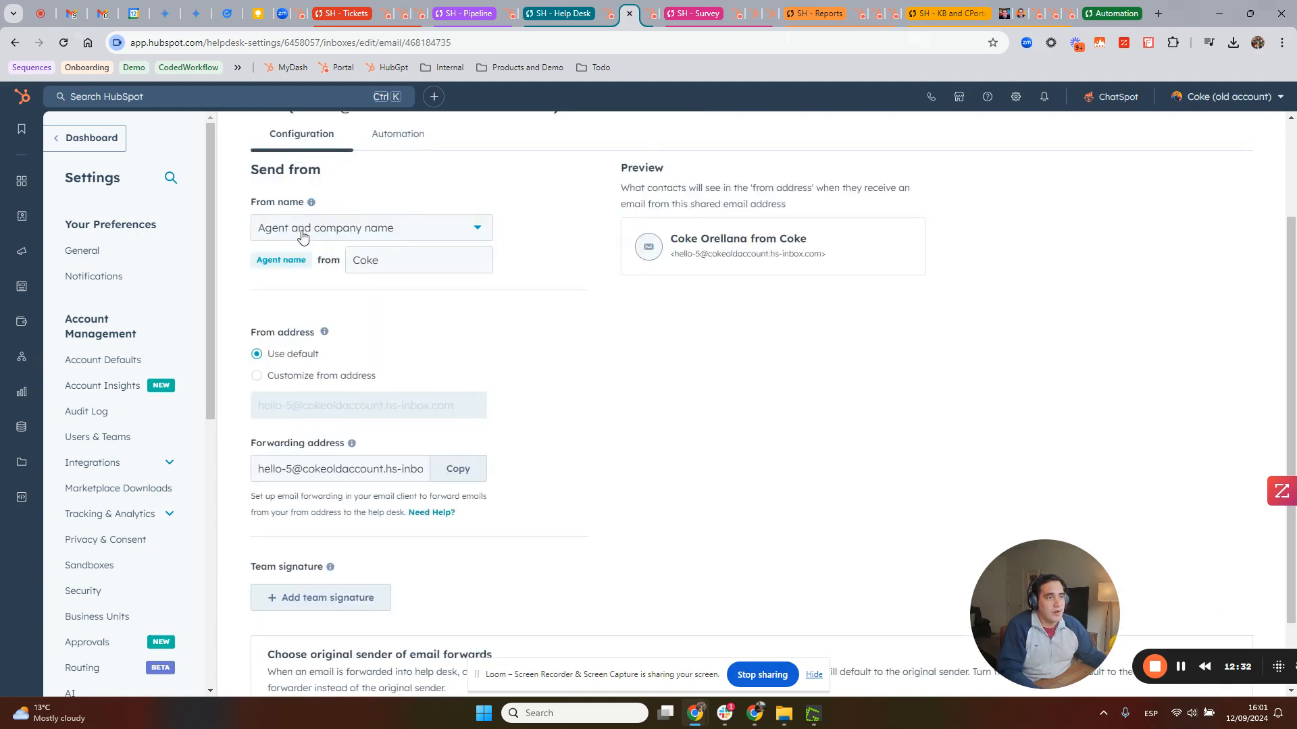
{"action": "left_click", "coordinate": [325, 232]}
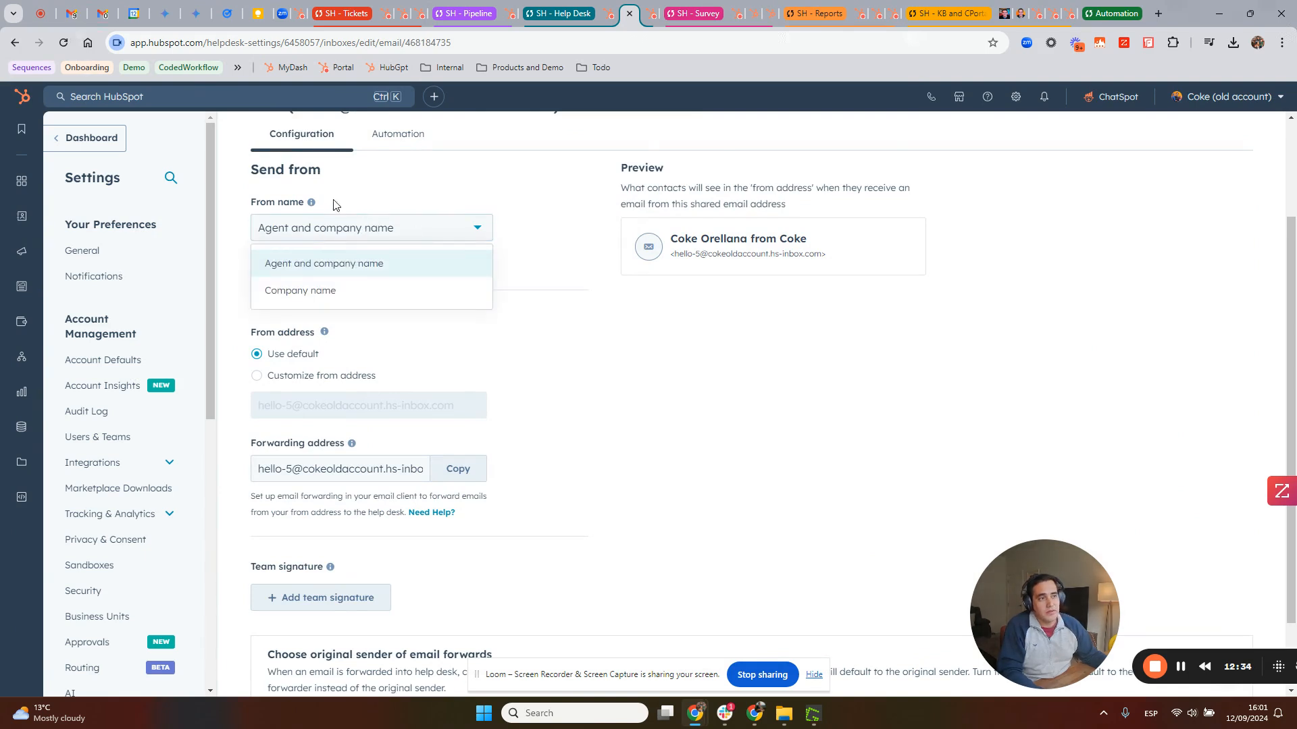
{"action": "left_click", "coordinate": [414, 197]}
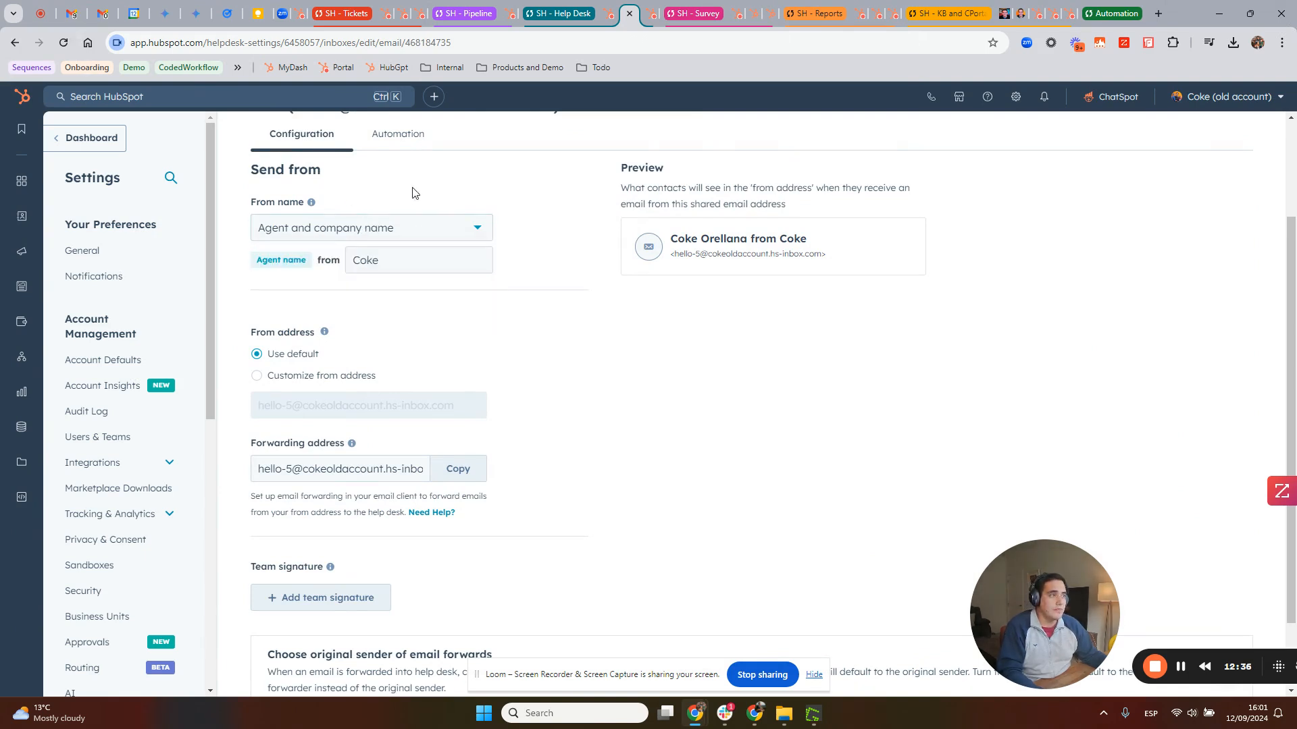
Switch the email channel's from address to a customized address, leaving the address field empty.
{"action": "left_click", "coordinate": [330, 377]}
{"action": "left_click", "coordinate": [330, 405]}
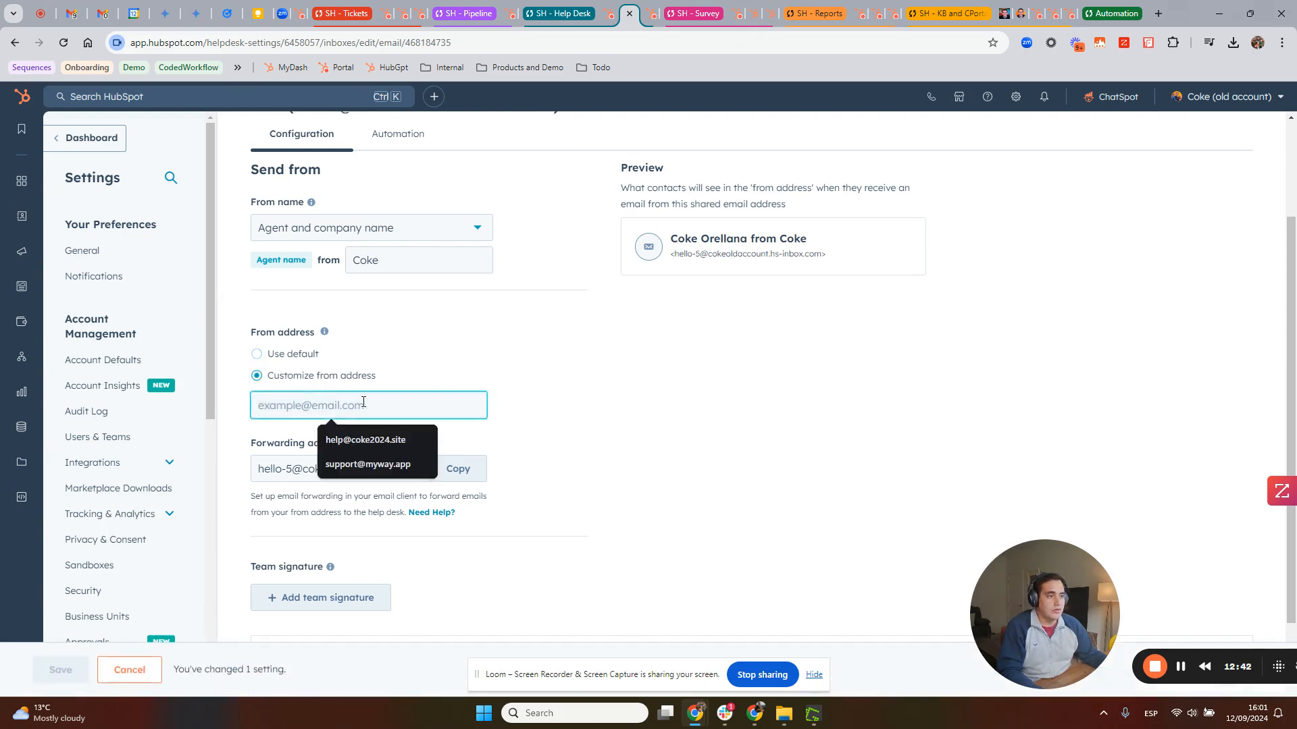
{"action": "left_click", "coordinate": [576, 407]}
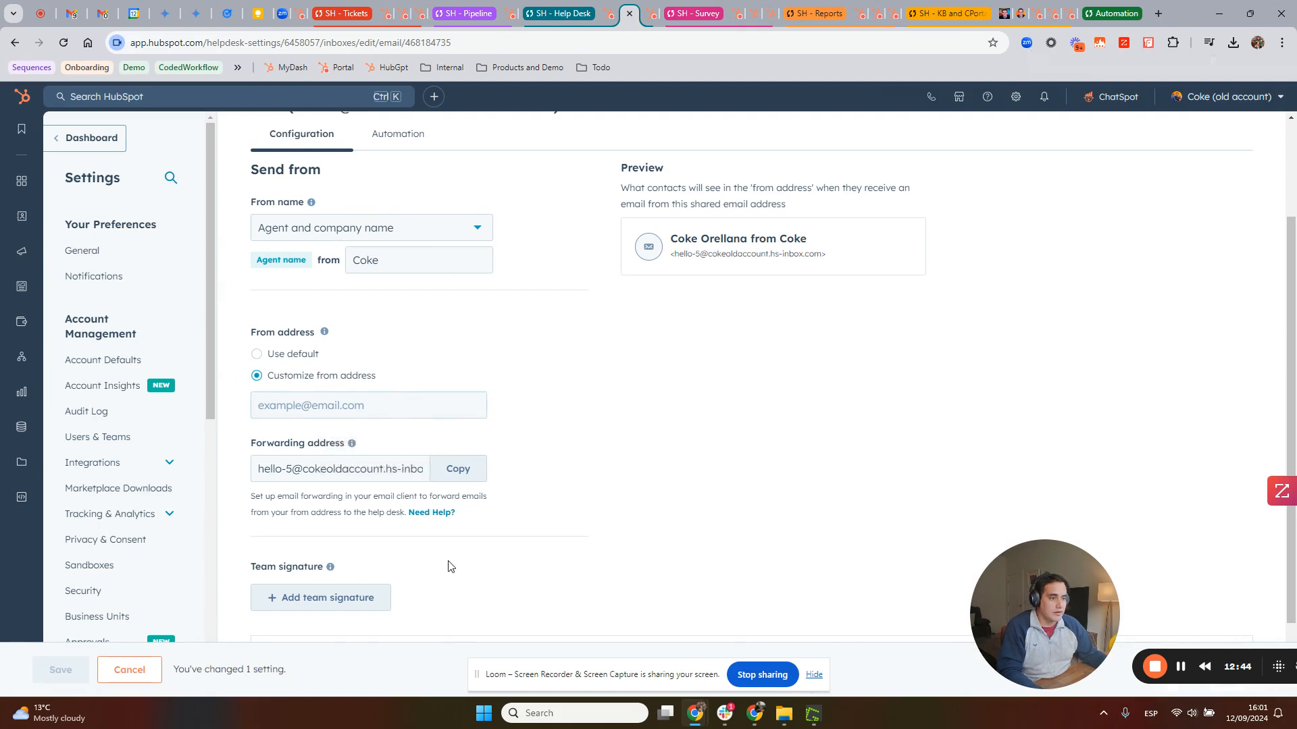
Add a blank team signature to the email channel and remove it again.
{"action": "scroll", "coordinate": [450, 566], "scroll_direction": "down", "scroll_amount": 1}
{"action": "left_click", "coordinate": [356, 518]}
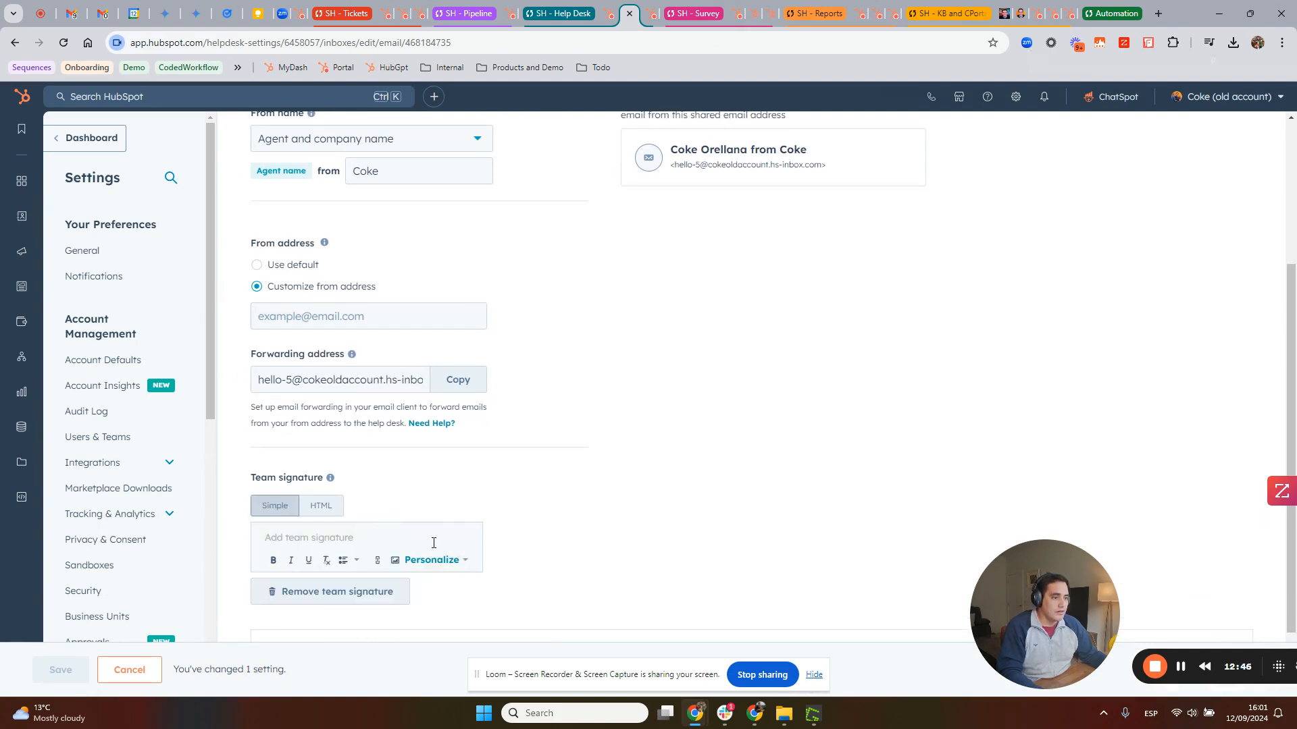
{"action": "left_click", "coordinate": [361, 591]}
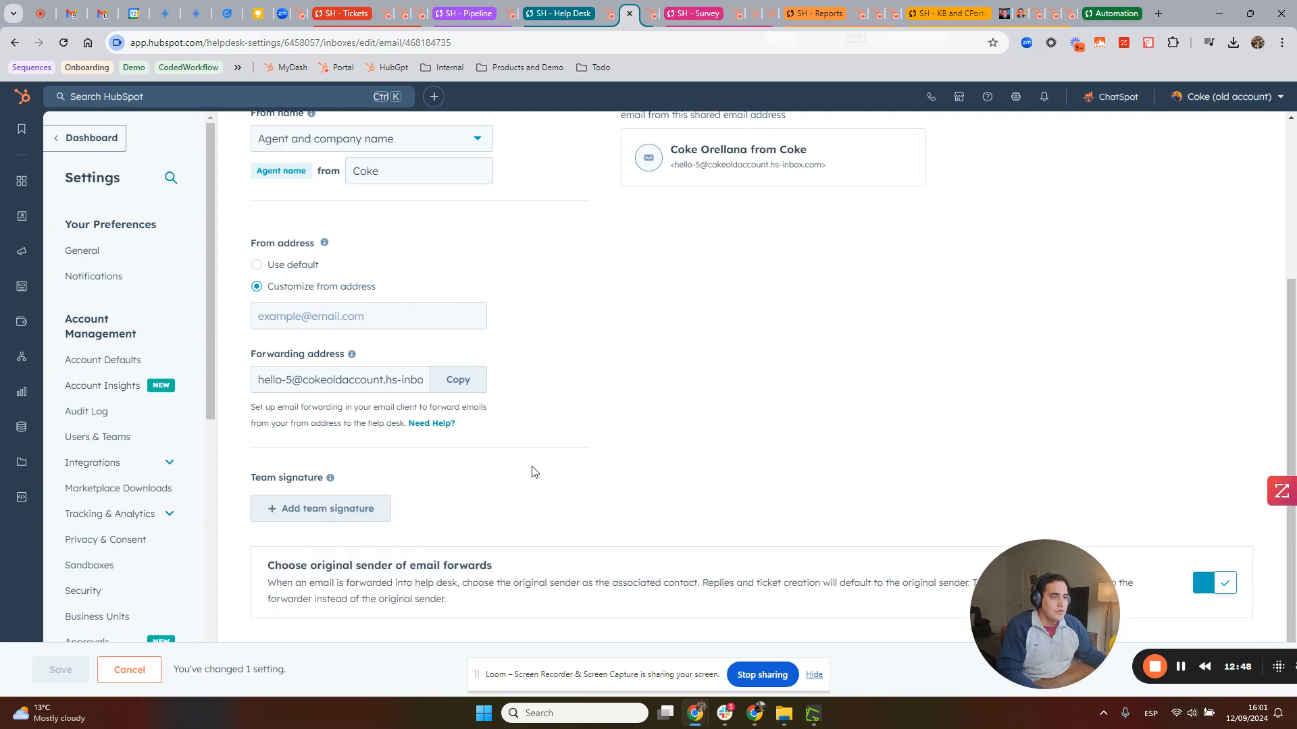
{"action": "scroll", "coordinate": [464, 503], "scroll_direction": "up", "scroll_amount": 3}
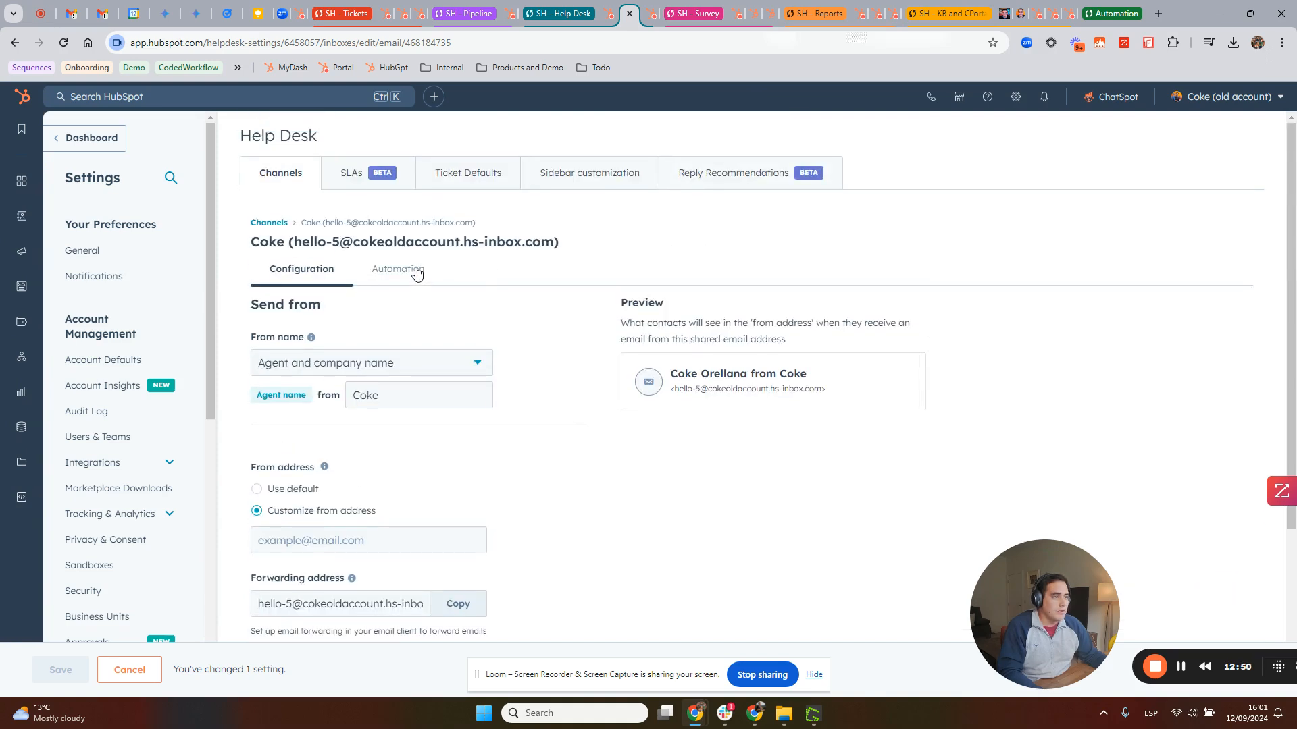
Open the email channel's automation settings, leaving the configuration without saving its changes.
{"action": "left_click", "coordinate": [417, 271]}
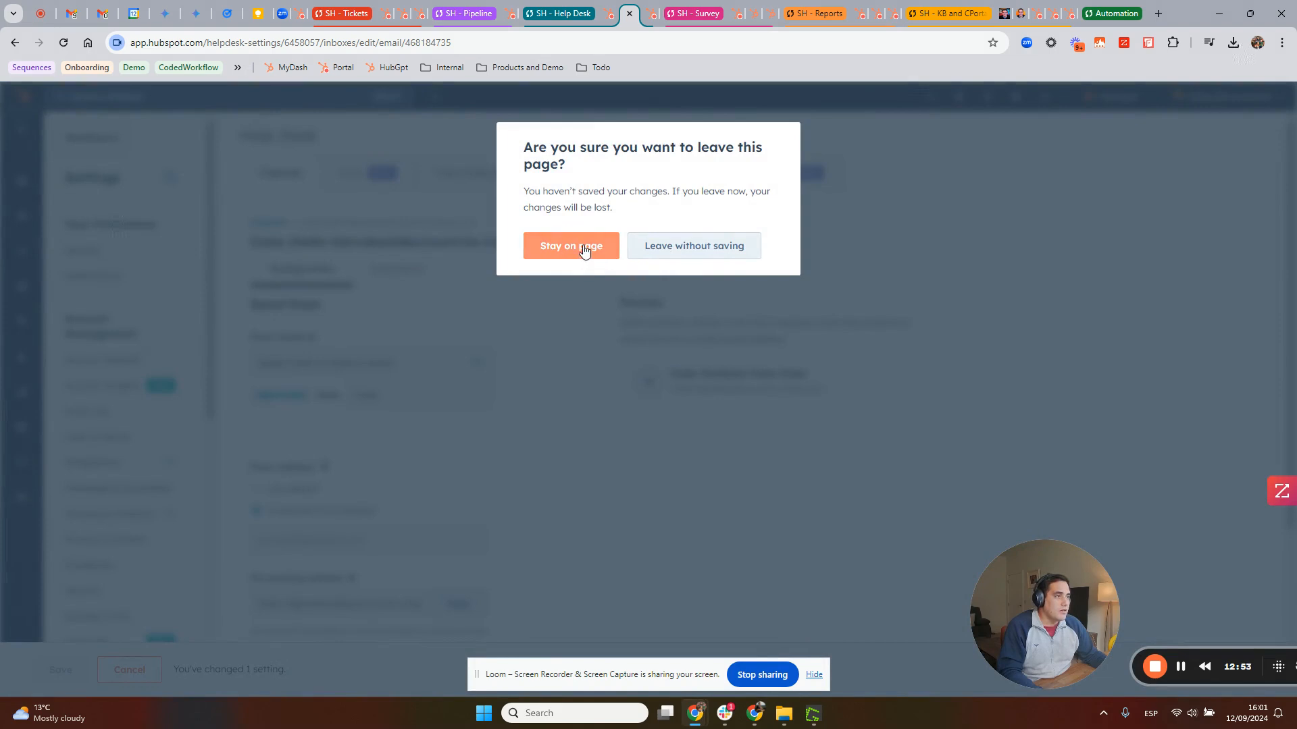
{"action": "left_click", "coordinate": [680, 249]}
{"action": "scroll", "coordinate": [438, 376], "scroll_direction": "down", "scroll_amount": 1}
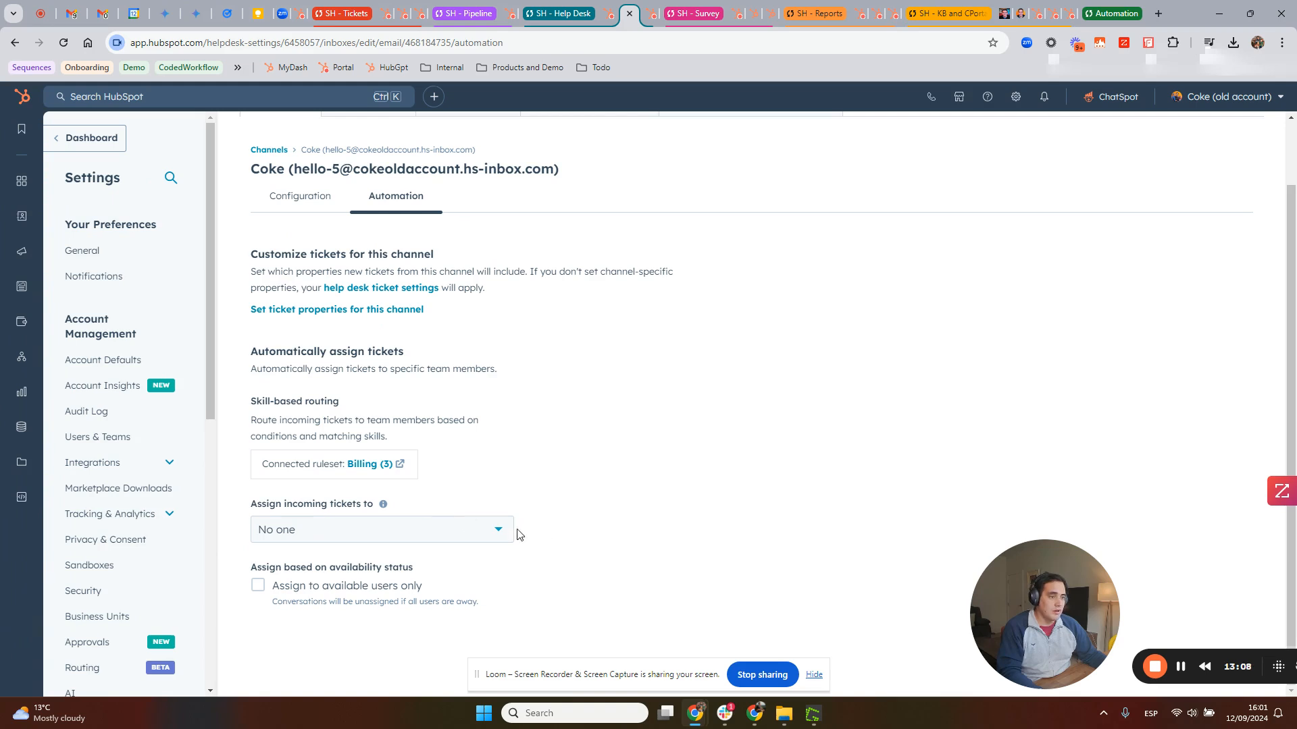
Try assigning incoming tickets to Specific users and teams, review the selectable teams and users, and discard the change.
{"action": "left_click", "coordinate": [491, 532]}
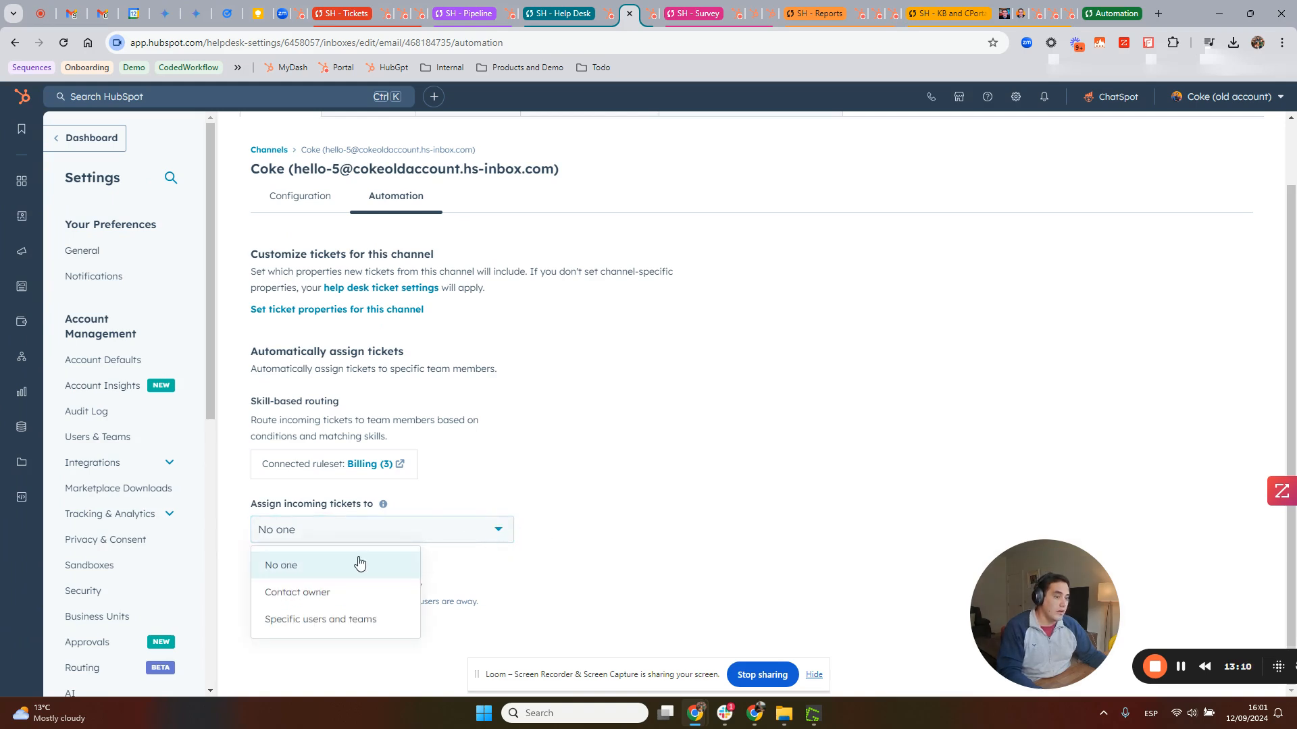
{"action": "left_click", "coordinate": [366, 623]}
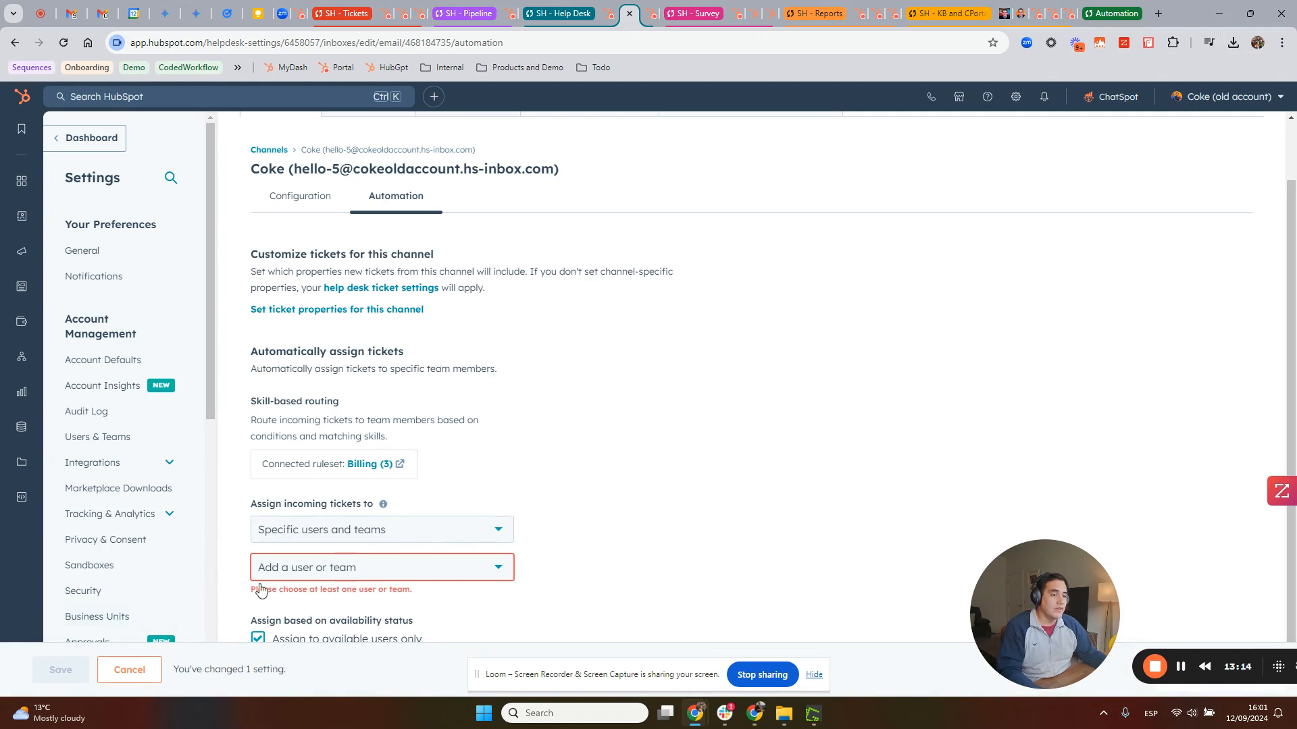
{"action": "left_click", "coordinate": [145, 672]}
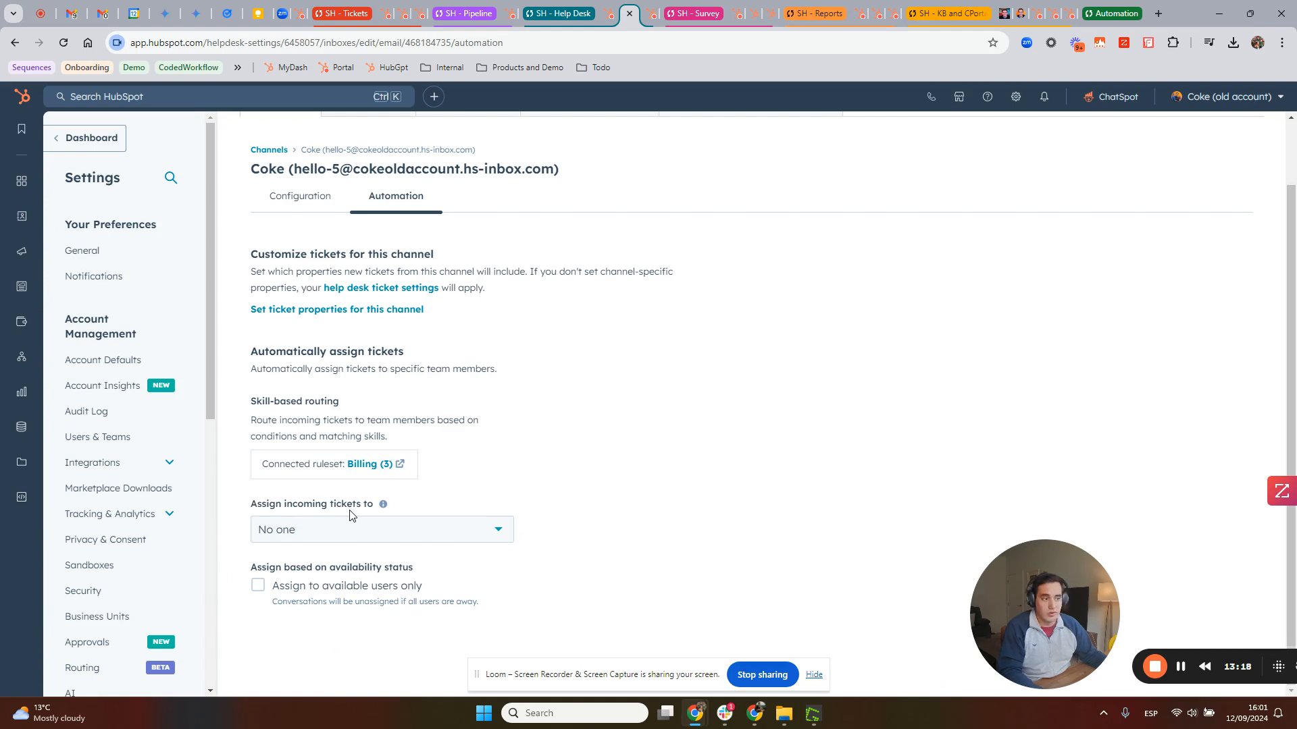
{"action": "left_click", "coordinate": [352, 537]}
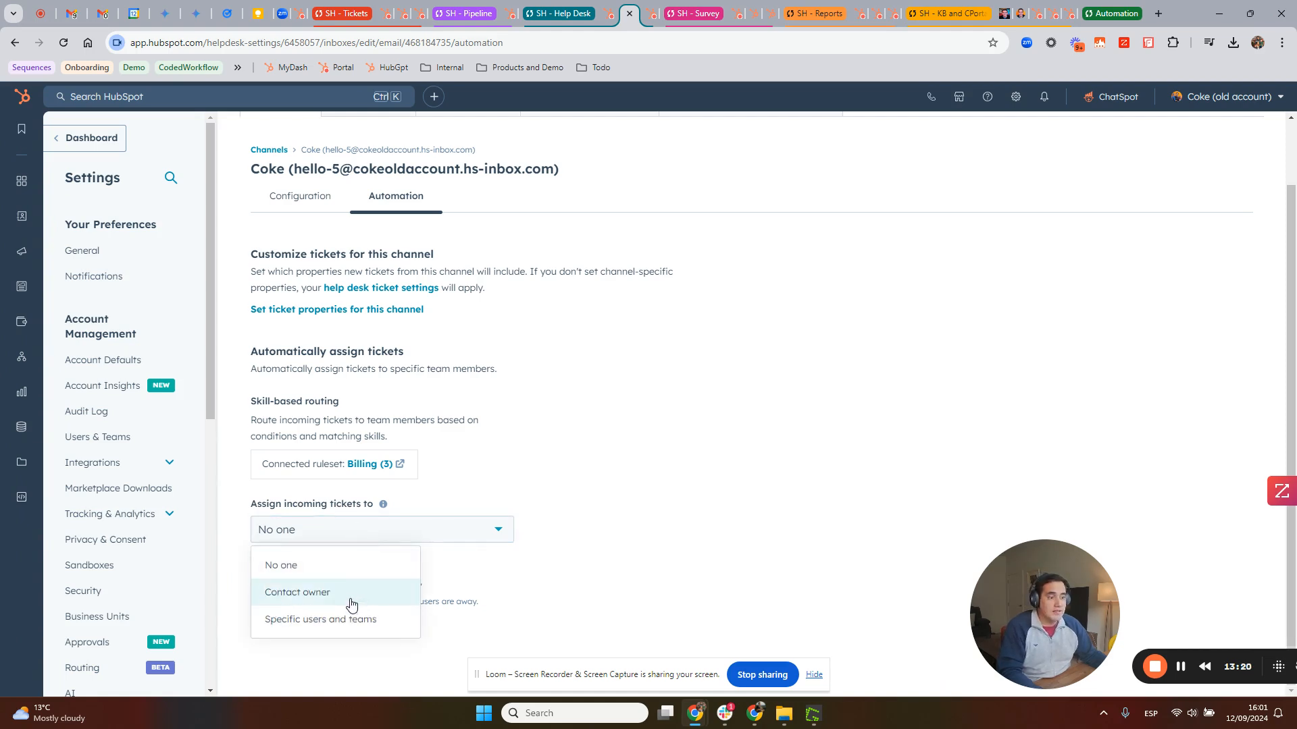
{"action": "left_click", "coordinate": [356, 620]}
{"action": "left_click", "coordinate": [370, 571]}
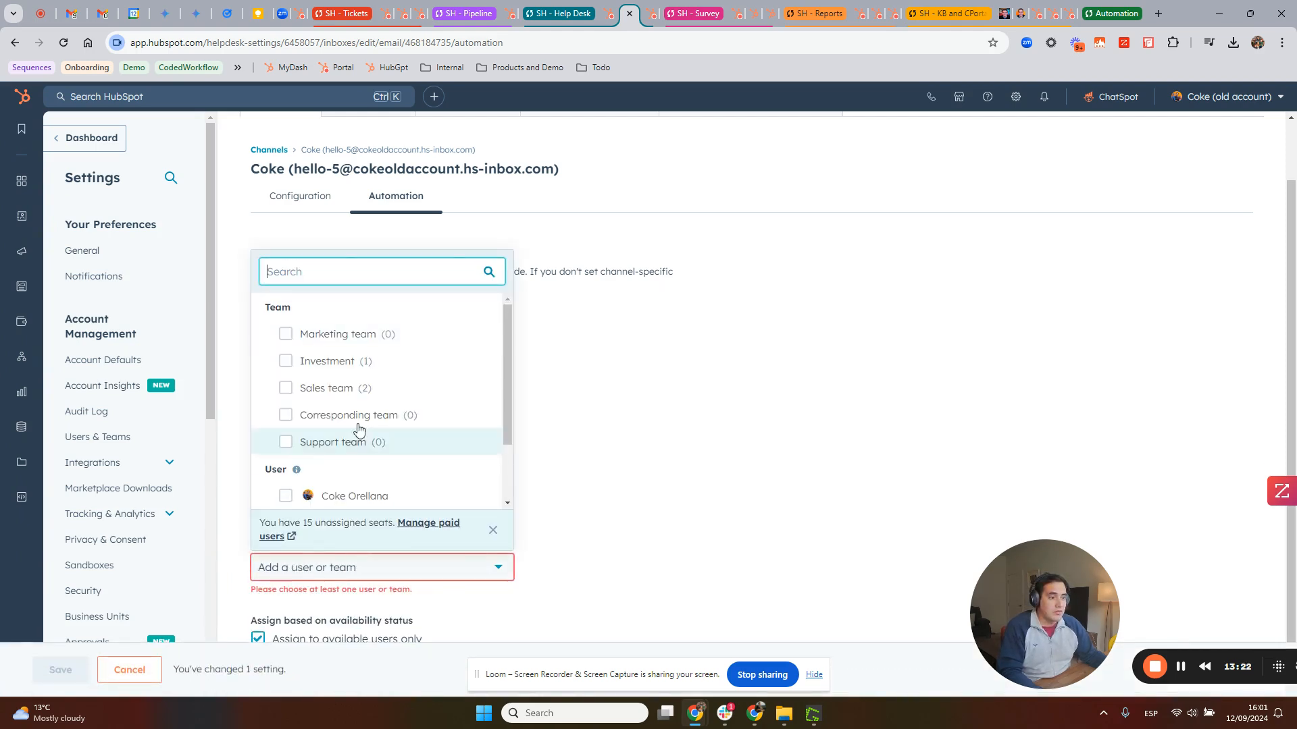
{"action": "scroll", "coordinate": [365, 425], "scroll_direction": "down", "scroll_amount": 1}
{"action": "left_click", "coordinate": [685, 422]}
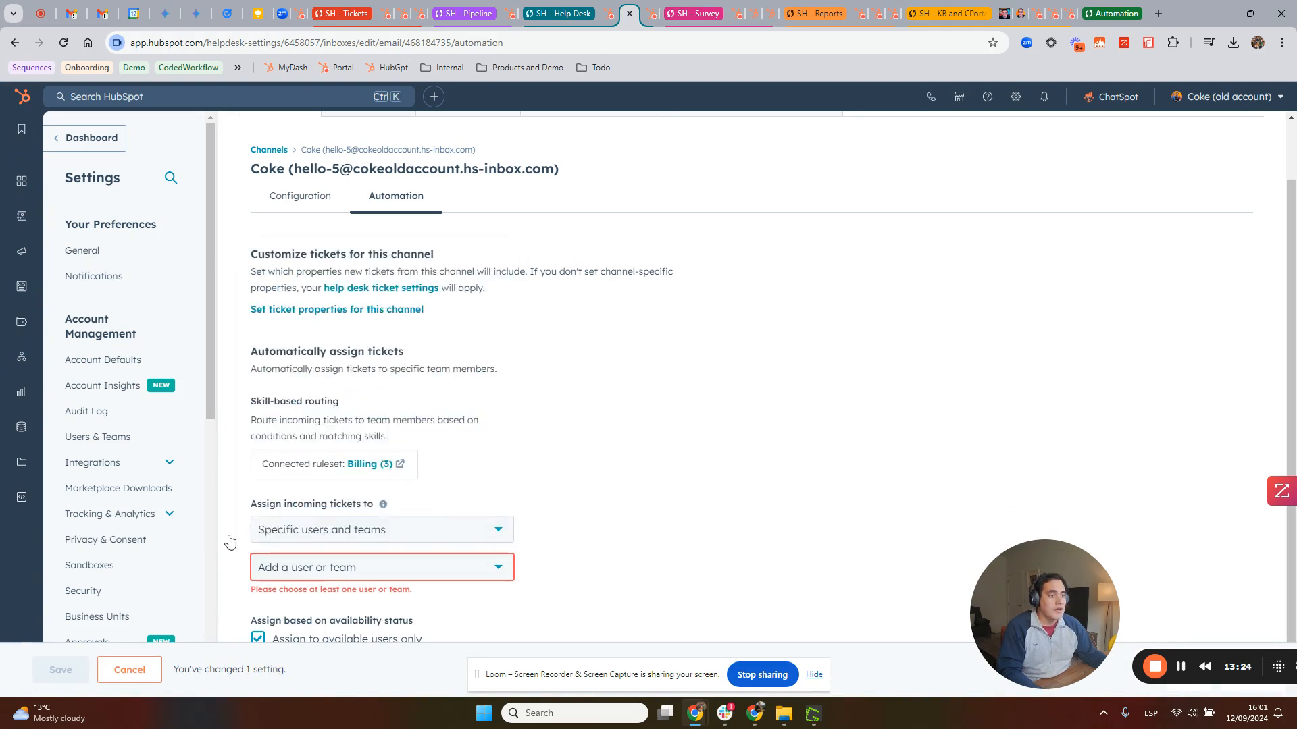
{"action": "left_click", "coordinate": [128, 669]}
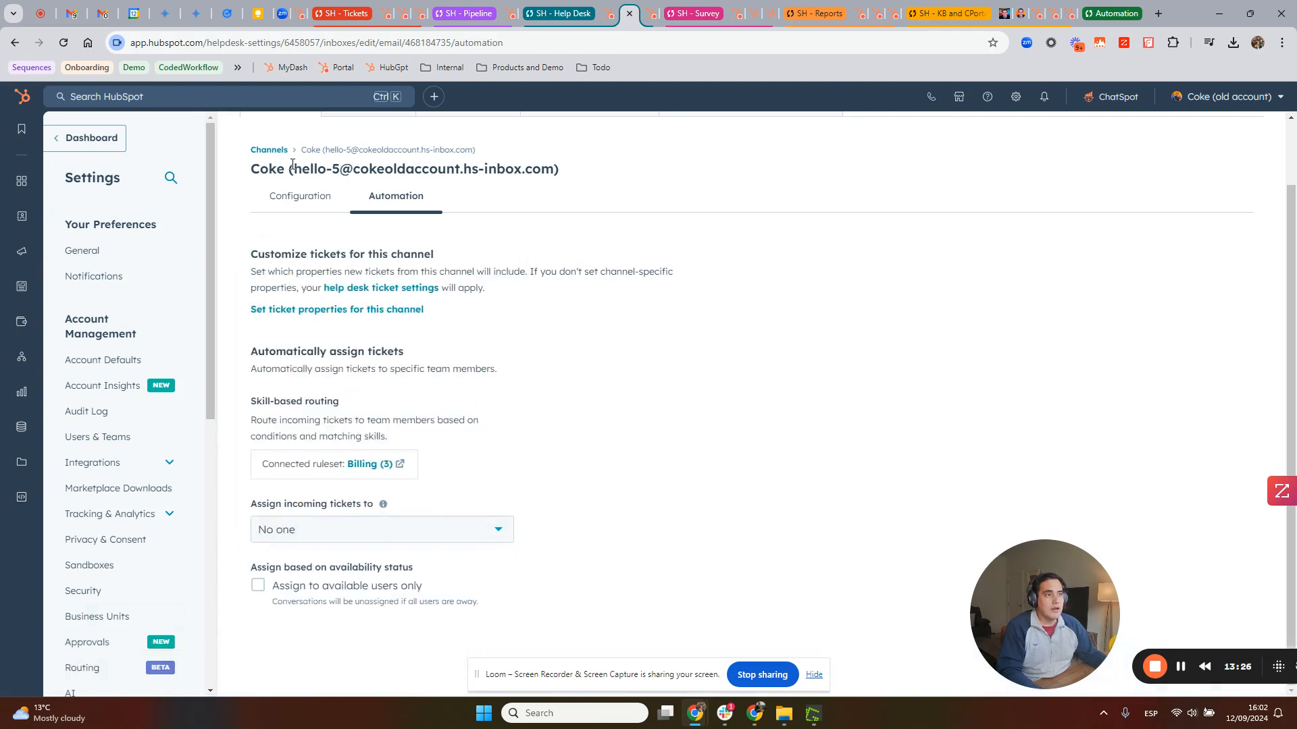
{"action": "left_click_drag", "start_coordinate": [292, 164], "coordinate": [566, 175]}
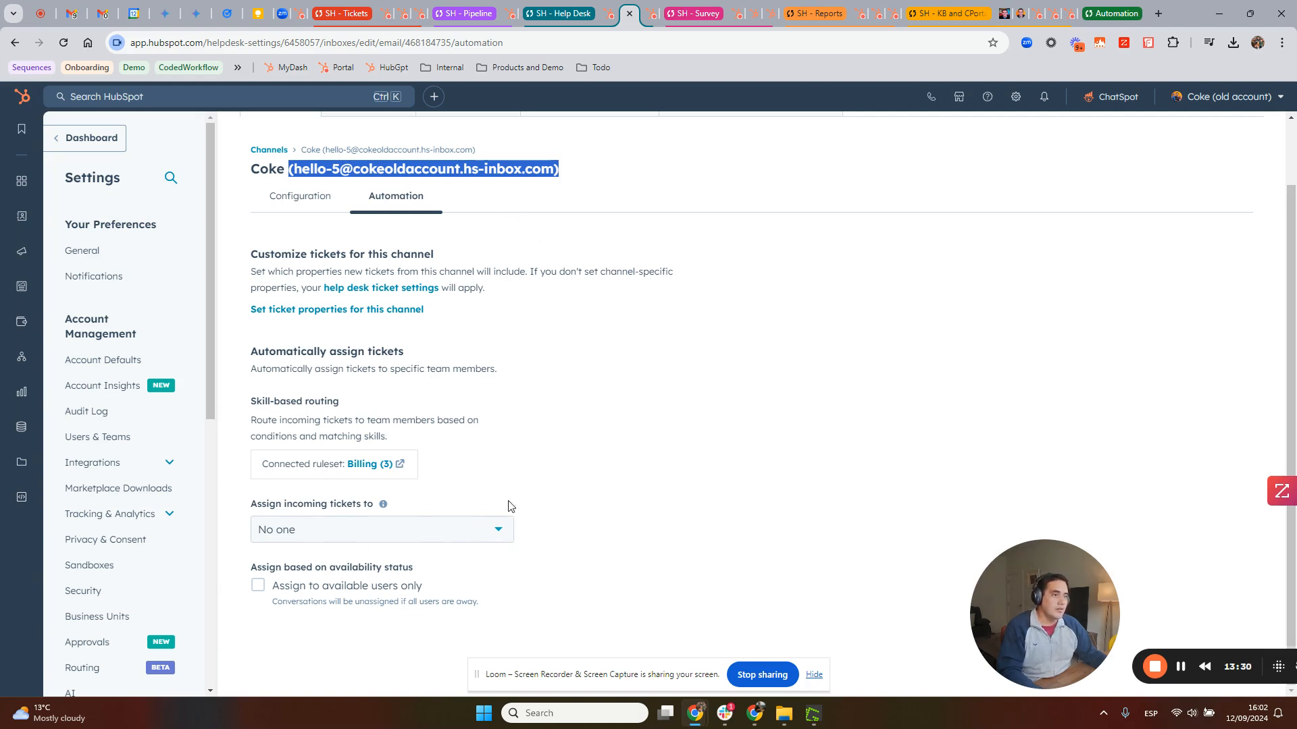
Open the Help Desk SLA settings and review the SLA time goals set for each pipeline.
{"action": "scroll", "coordinate": [530, 427], "scroll_direction": "up", "scroll_amount": 2}
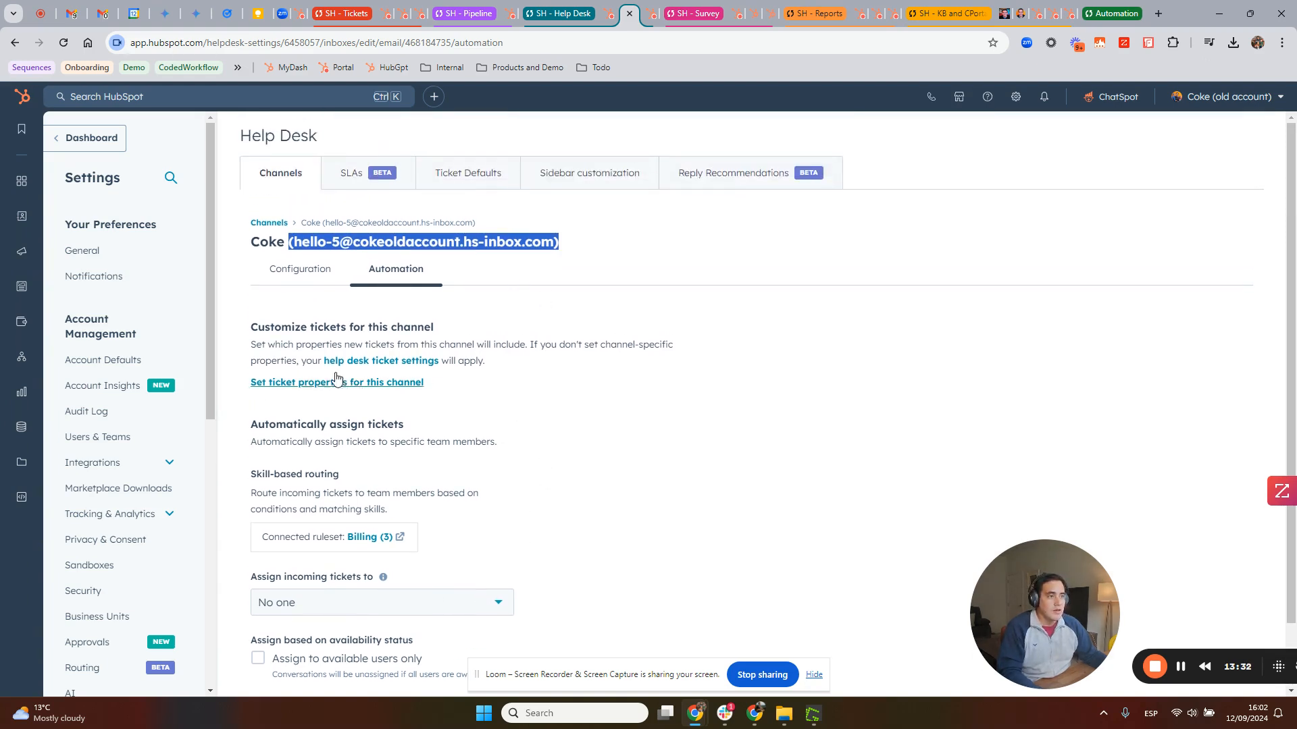
{"action": "left_click", "coordinate": [339, 180]}
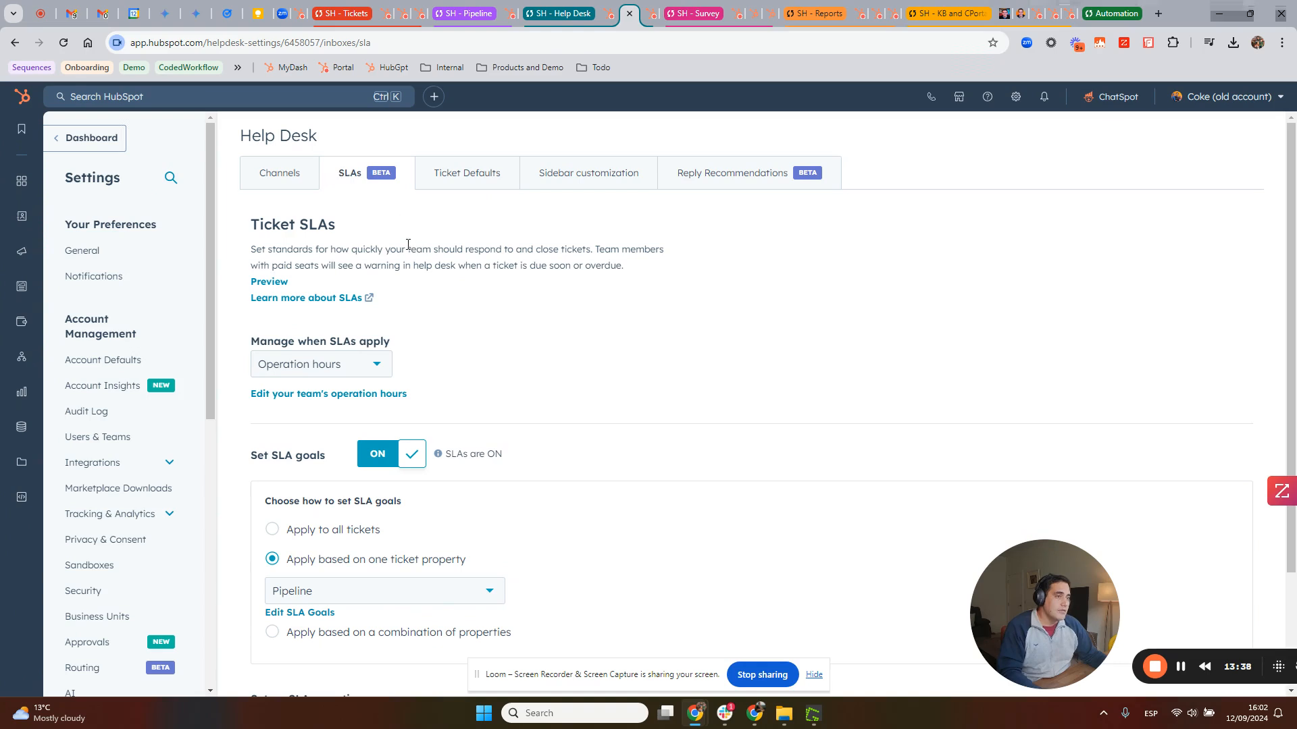
{"action": "scroll", "coordinate": [376, 297], "scroll_direction": "down", "scroll_amount": 1}
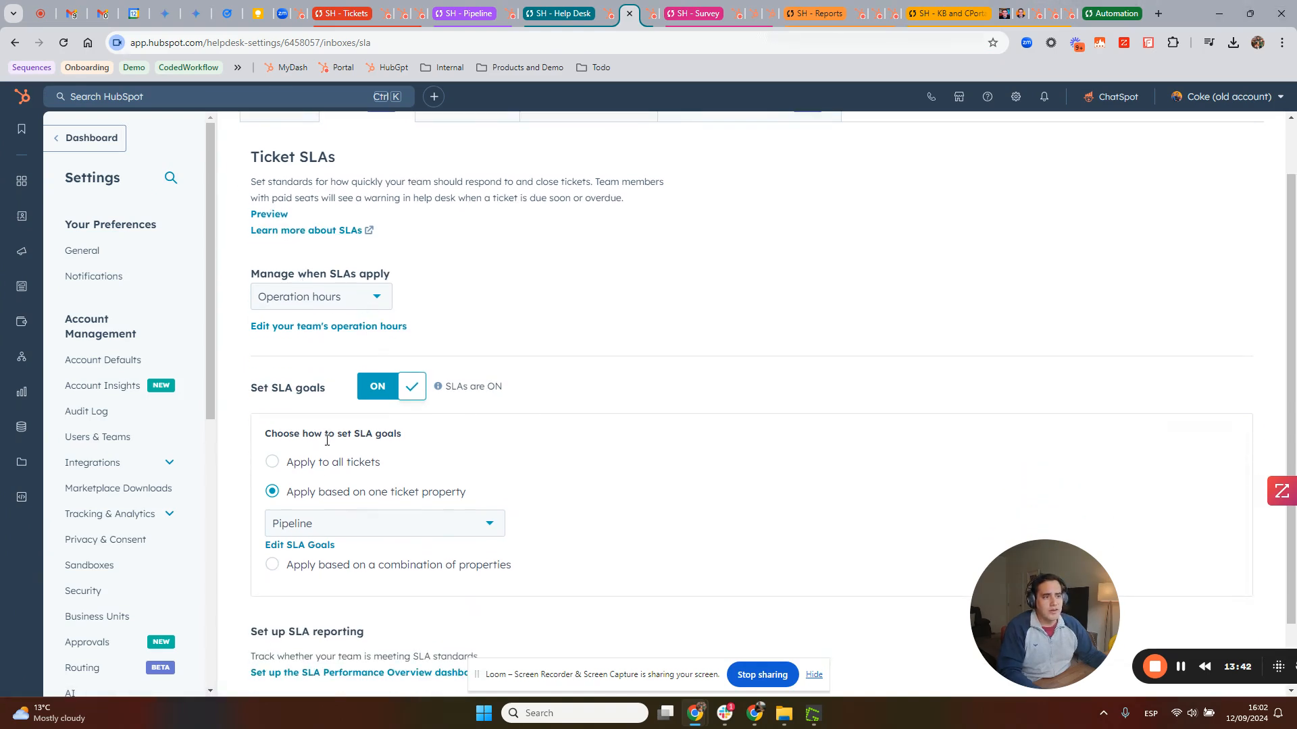
{"action": "left_click", "coordinate": [314, 546]}
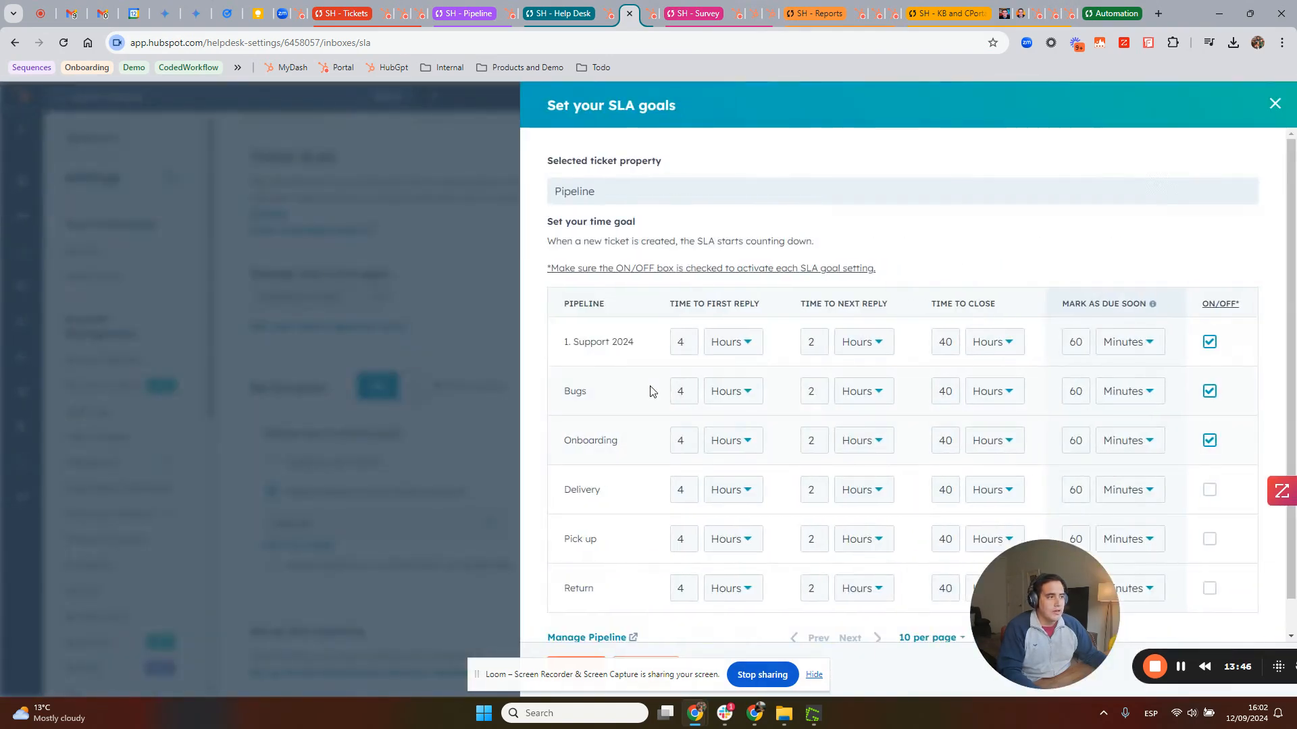
{"action": "scroll", "coordinate": [642, 365], "scroll_direction": "down", "scroll_amount": 1}
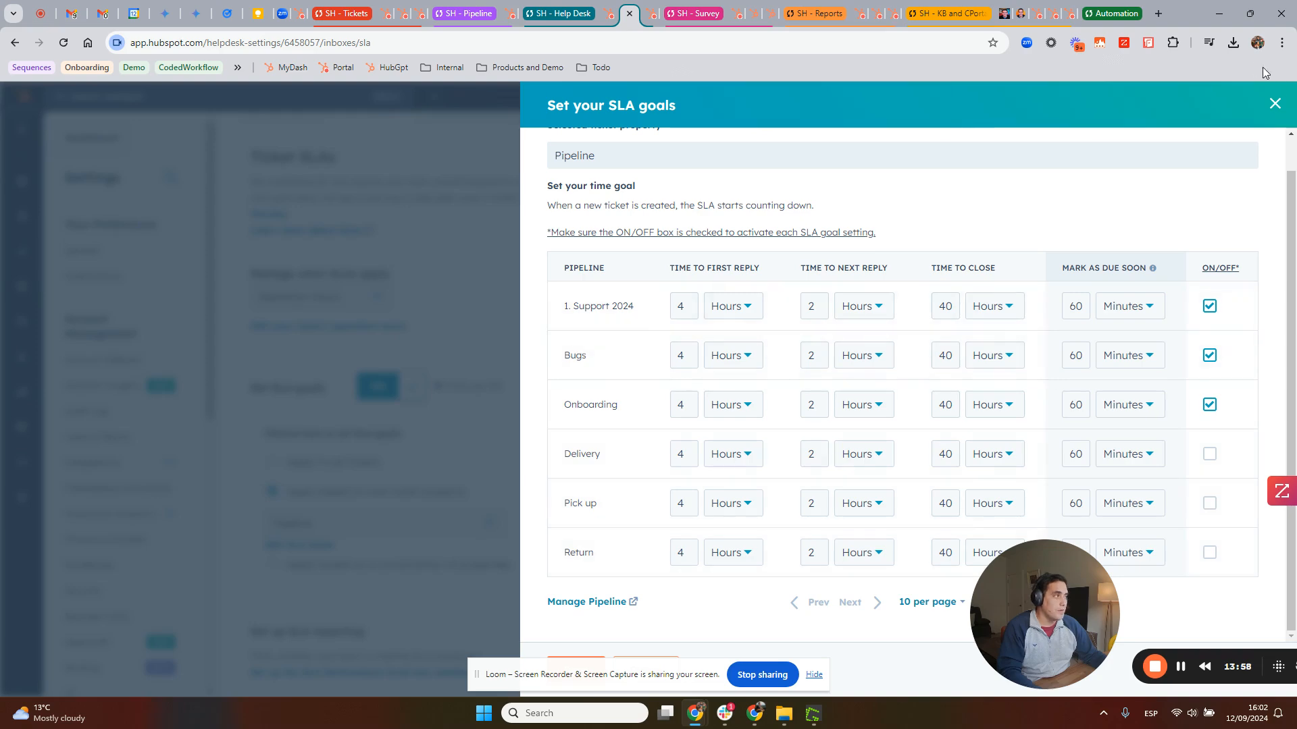
{"action": "left_click", "coordinate": [1274, 103]}
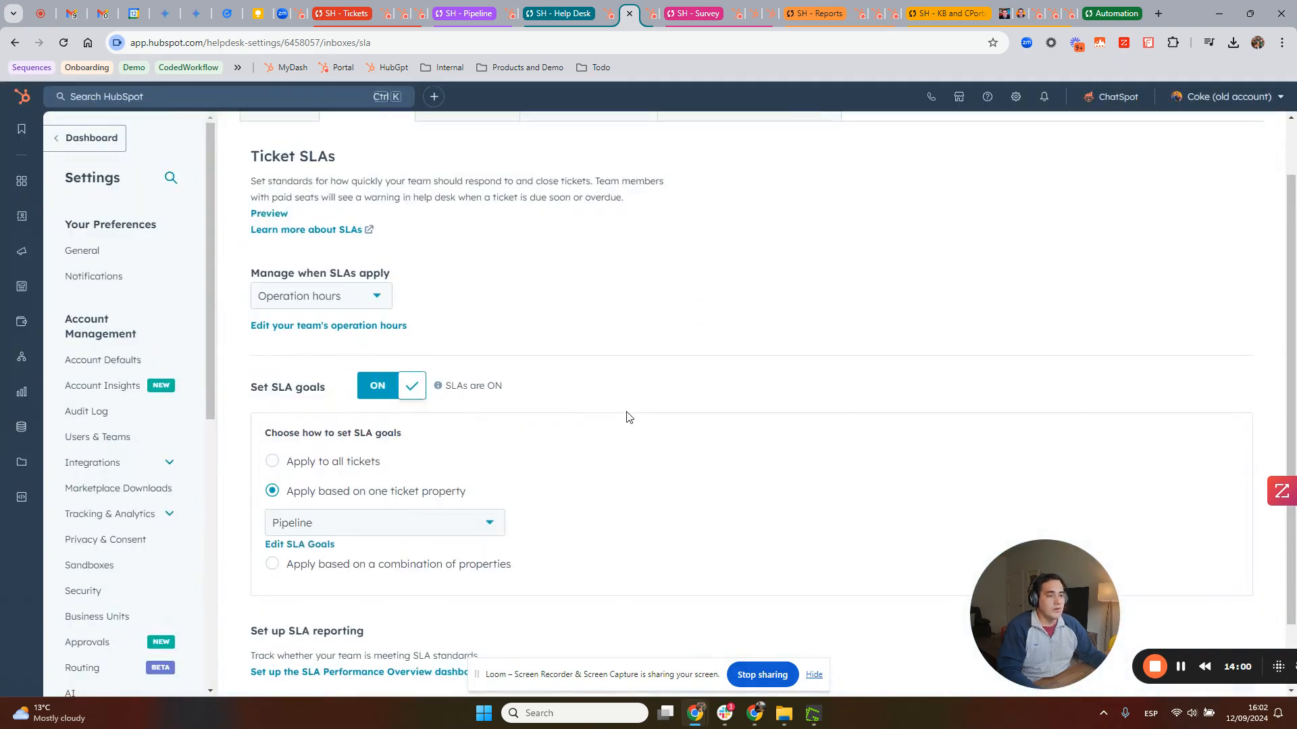
{"action": "scroll", "coordinate": [629, 414], "scroll_direction": "down", "scroll_amount": 1}
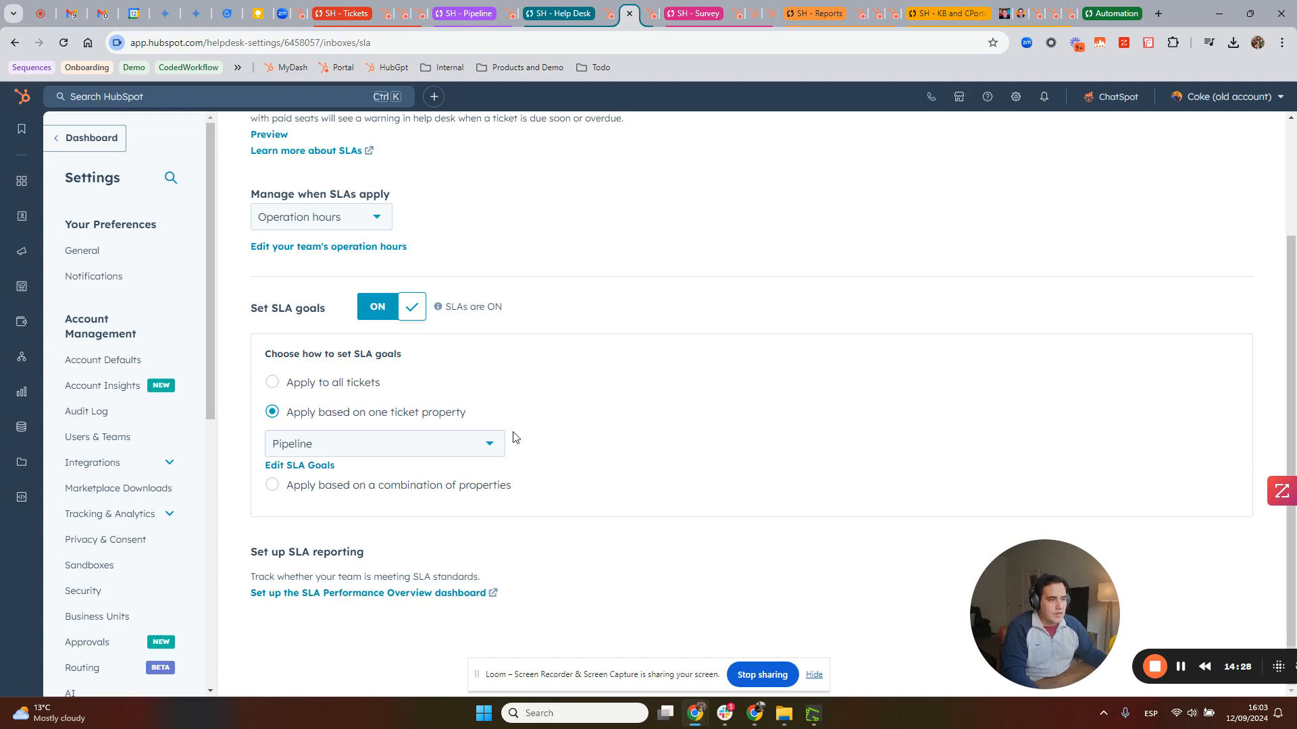
Close the Help Desk settings and open the first ticket in the Open Bugs view.
{"action": "left_click", "coordinate": [643, 21]}
{"action": "left_click", "coordinate": [644, 15]}
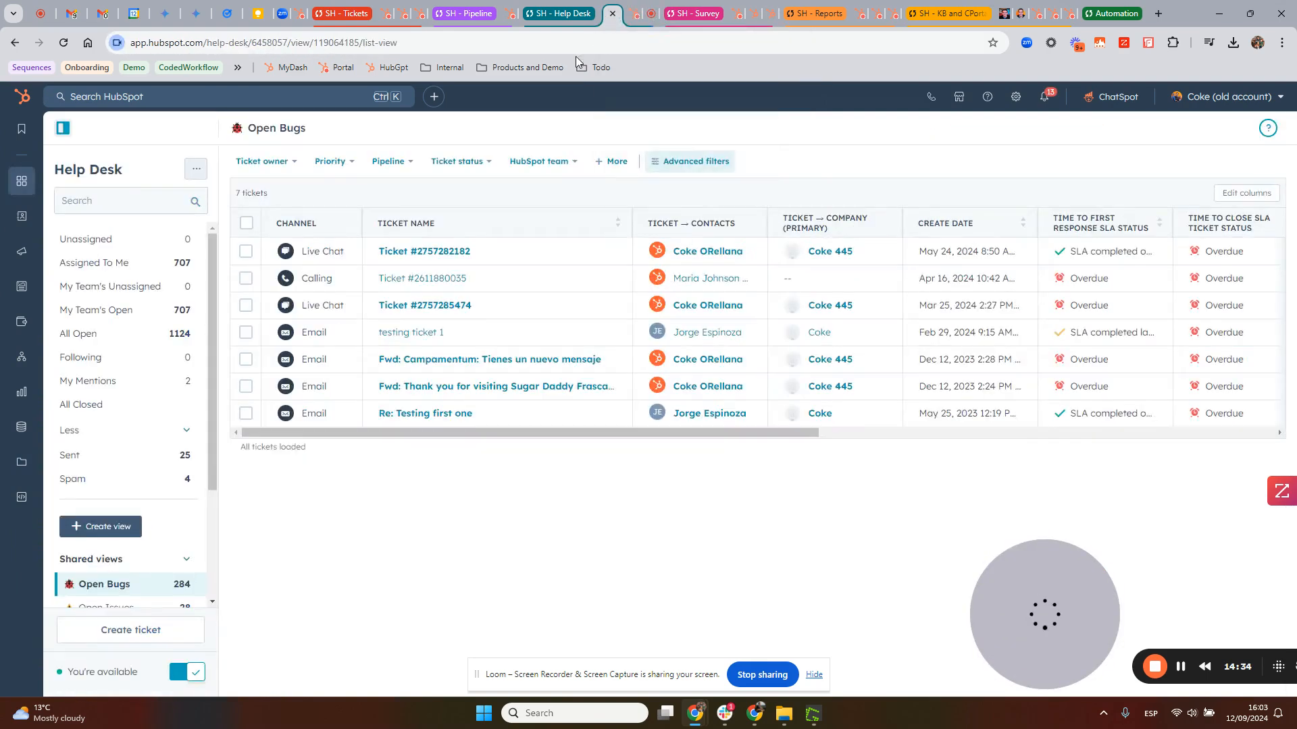
{"action": "left_click", "coordinate": [404, 253]}
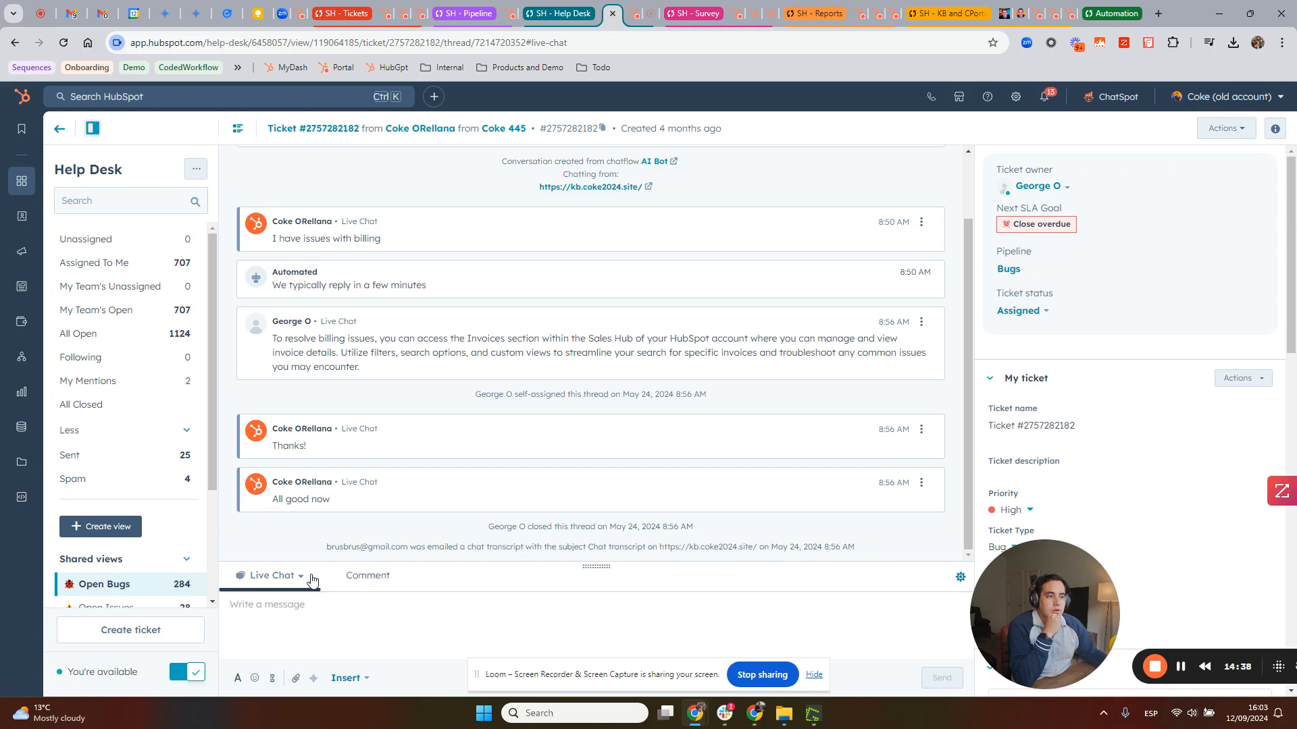
Insert the knowledge base article "Where do I start?" into the live chat reply, preceded by "Hey, this is the article:".
{"action": "left_click", "coordinate": [345, 678]}
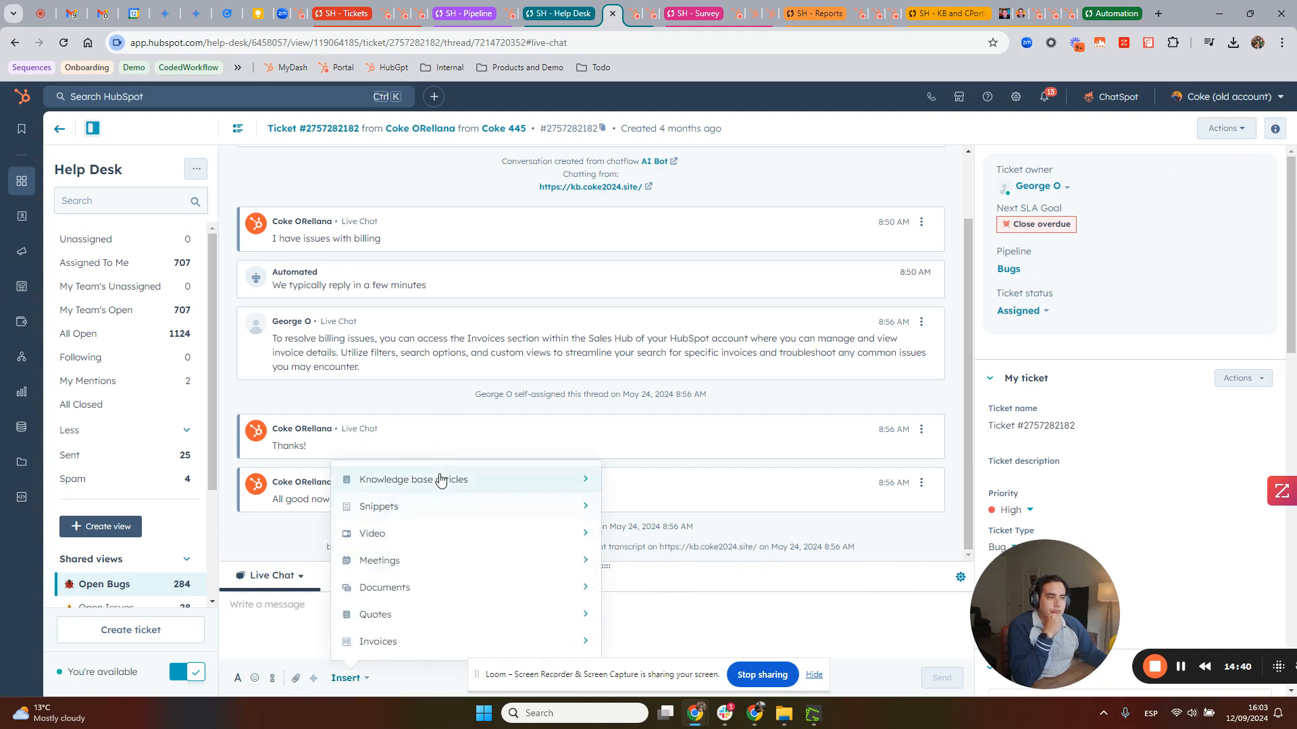
{"action": "left_click", "coordinate": [490, 483]}
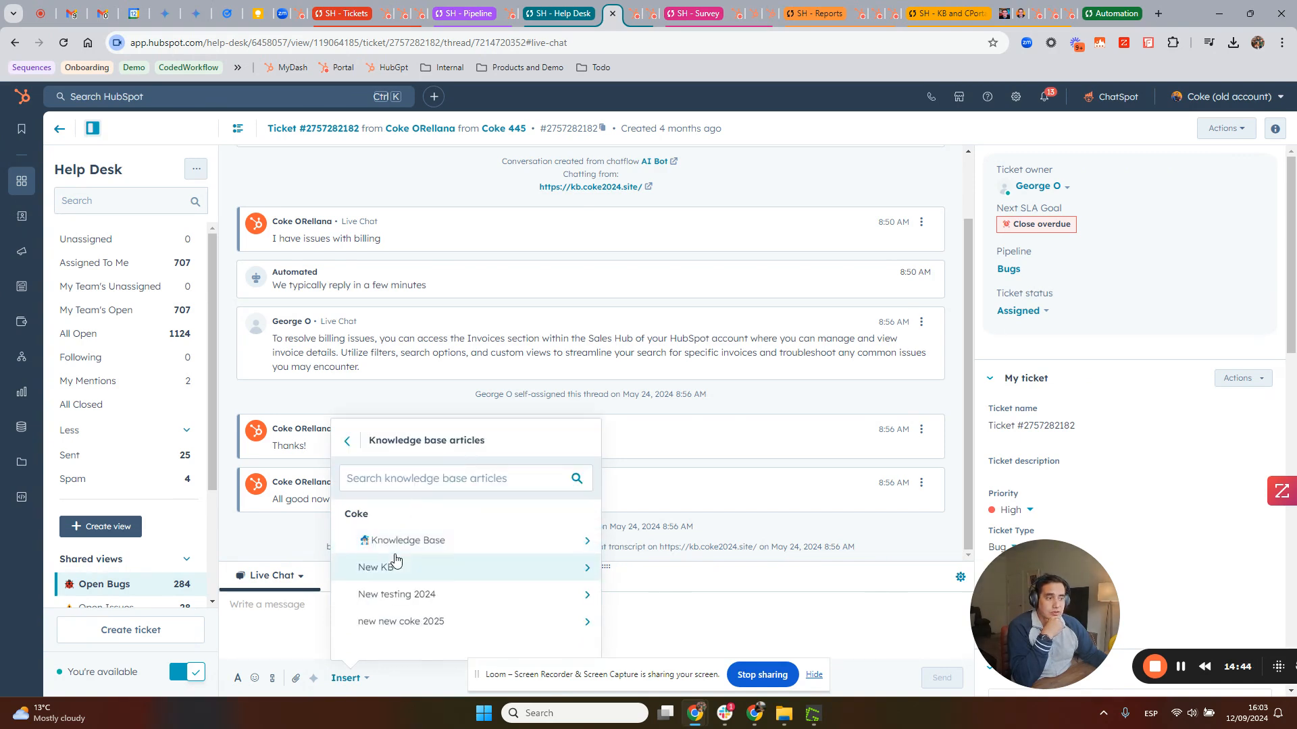
{"action": "left_click", "coordinate": [424, 540]}
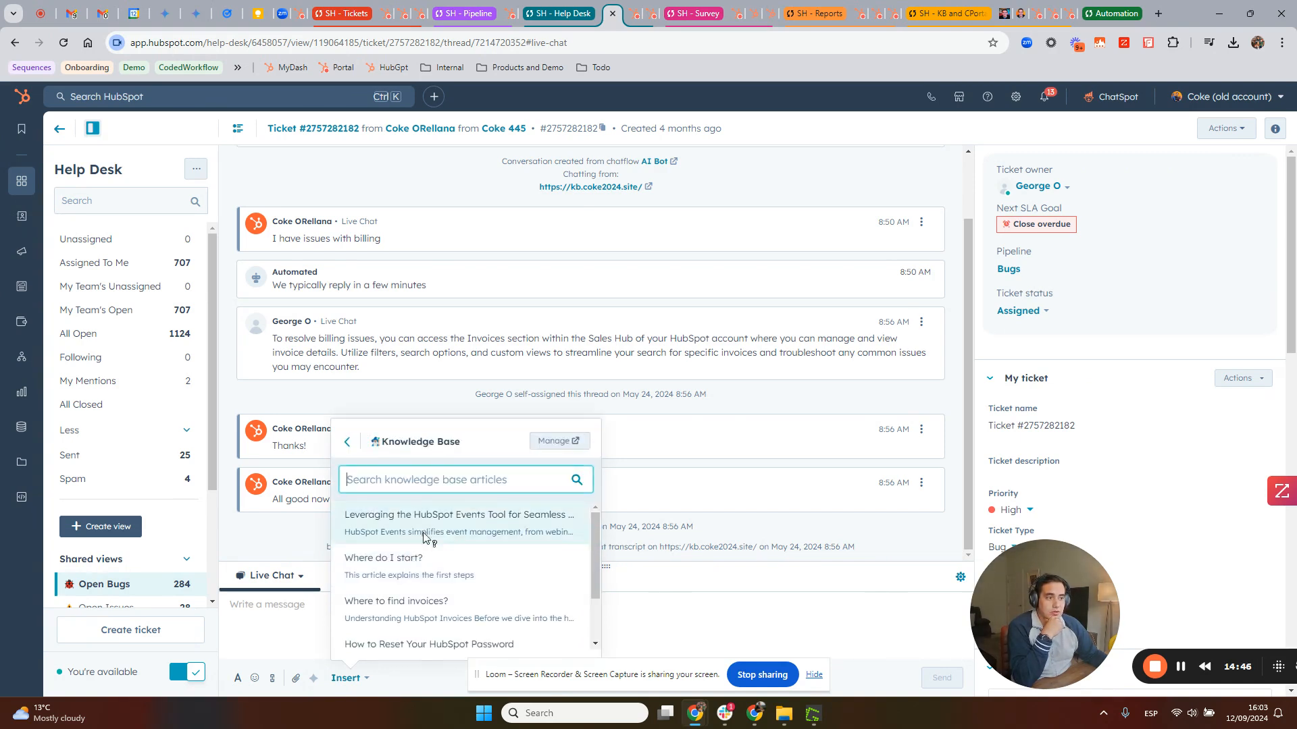
{"action": "left_click", "coordinate": [395, 576]}
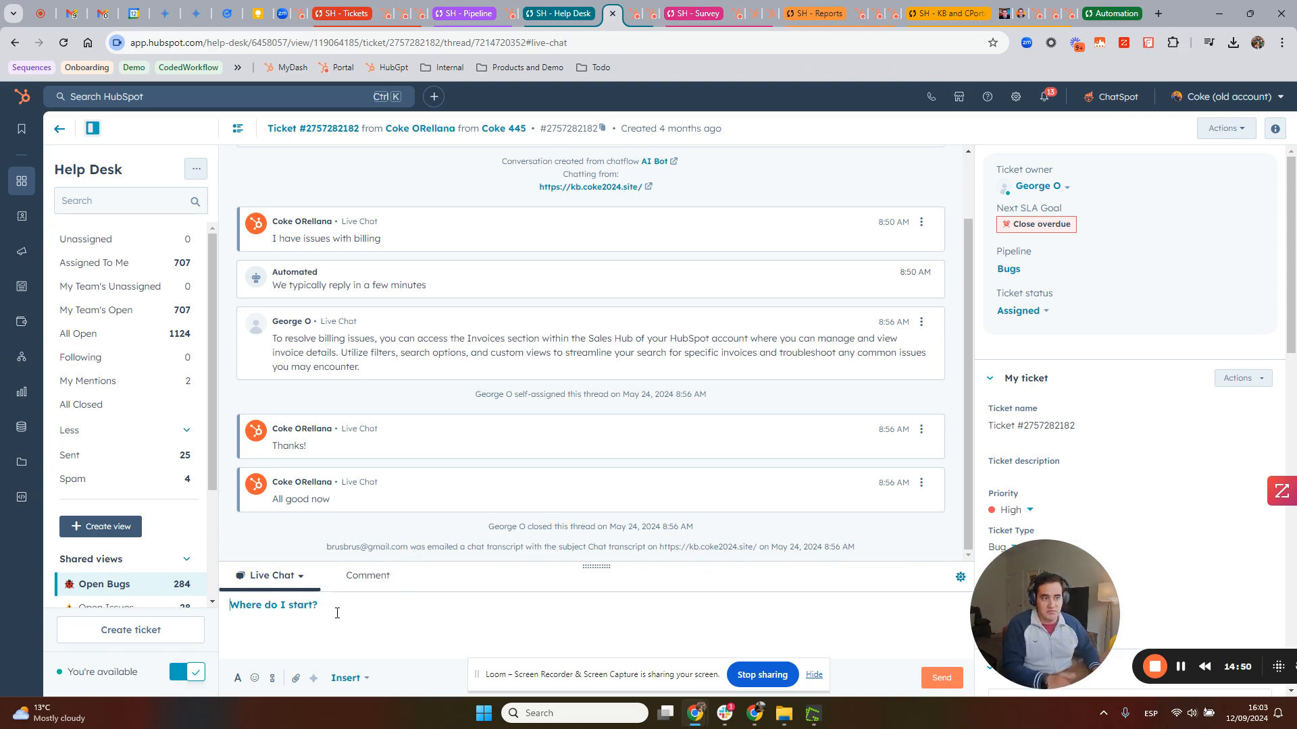
{"action": "key", "text": "Home"}
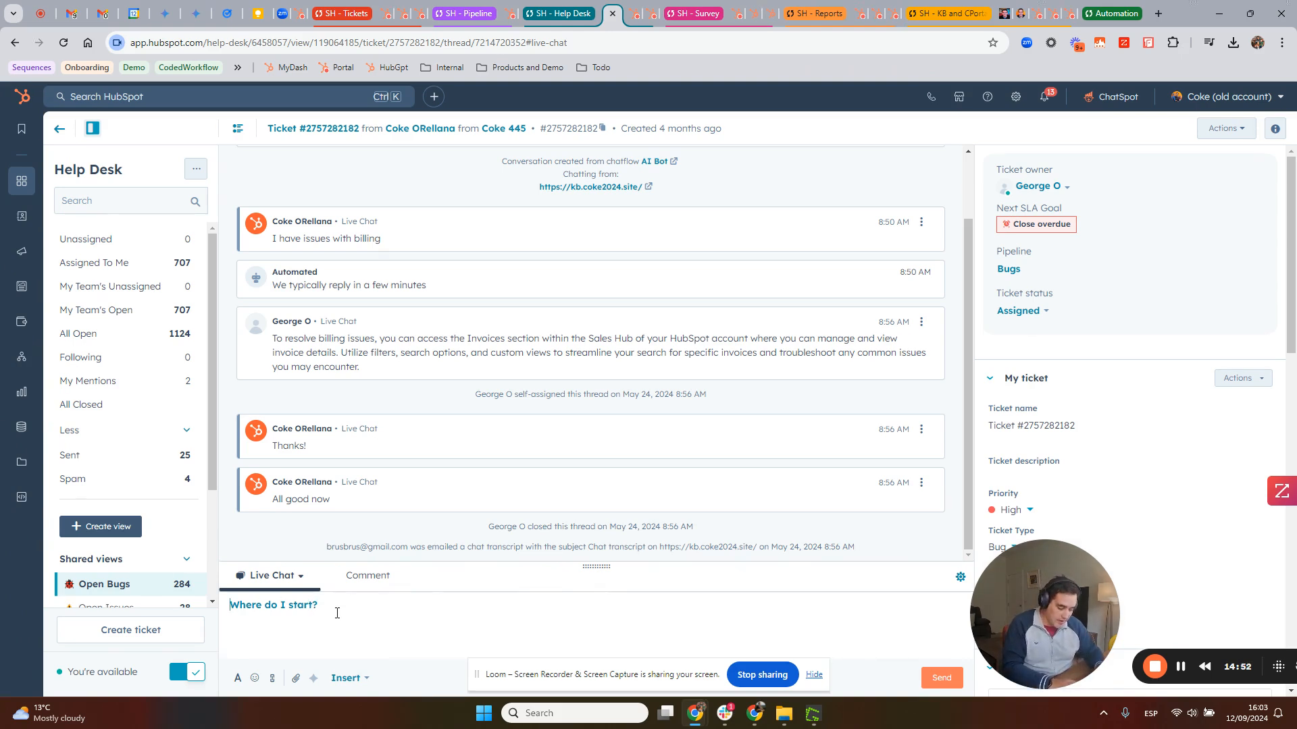
{"action": "type", "text": "Hey, this is the article:"}
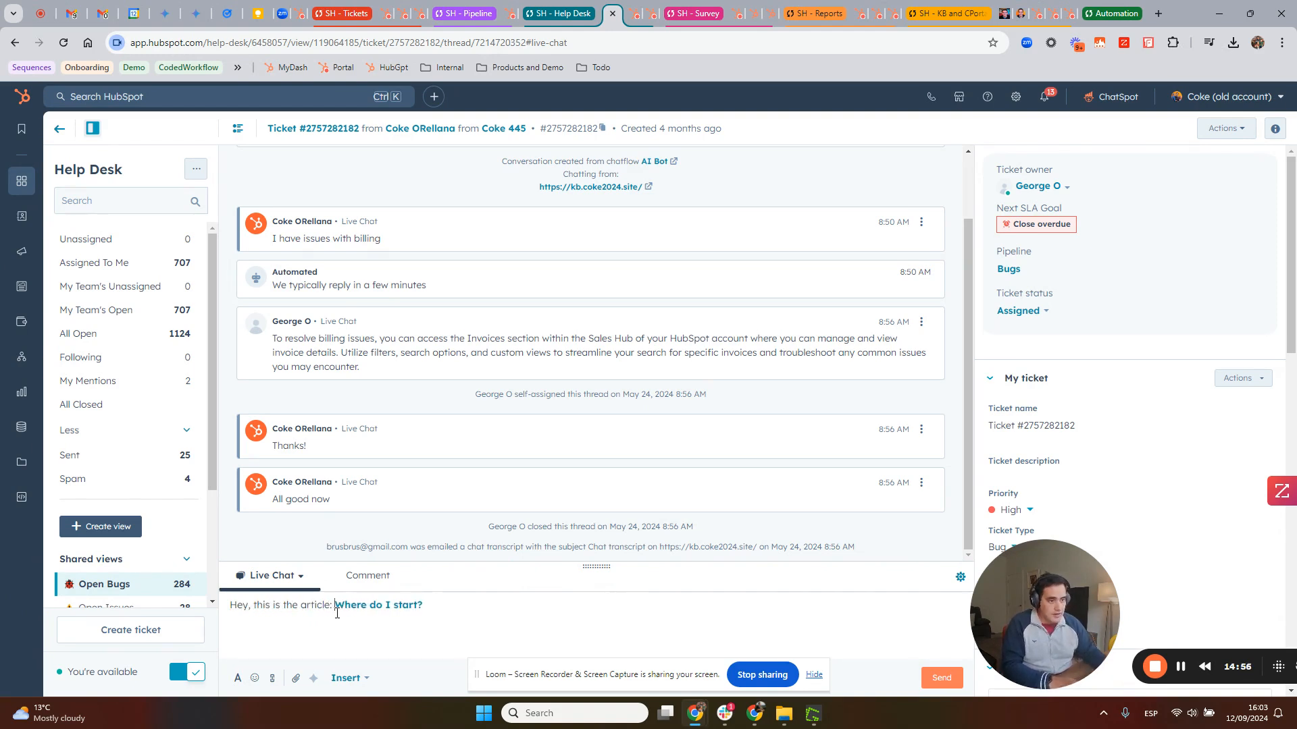
Change the tone of the reply's introductory sentence to Professional with the AI assistant, and clear the whole reply.
{"action": "left_click_drag", "start_coordinate": [333, 608], "coordinate": [86, 598]}
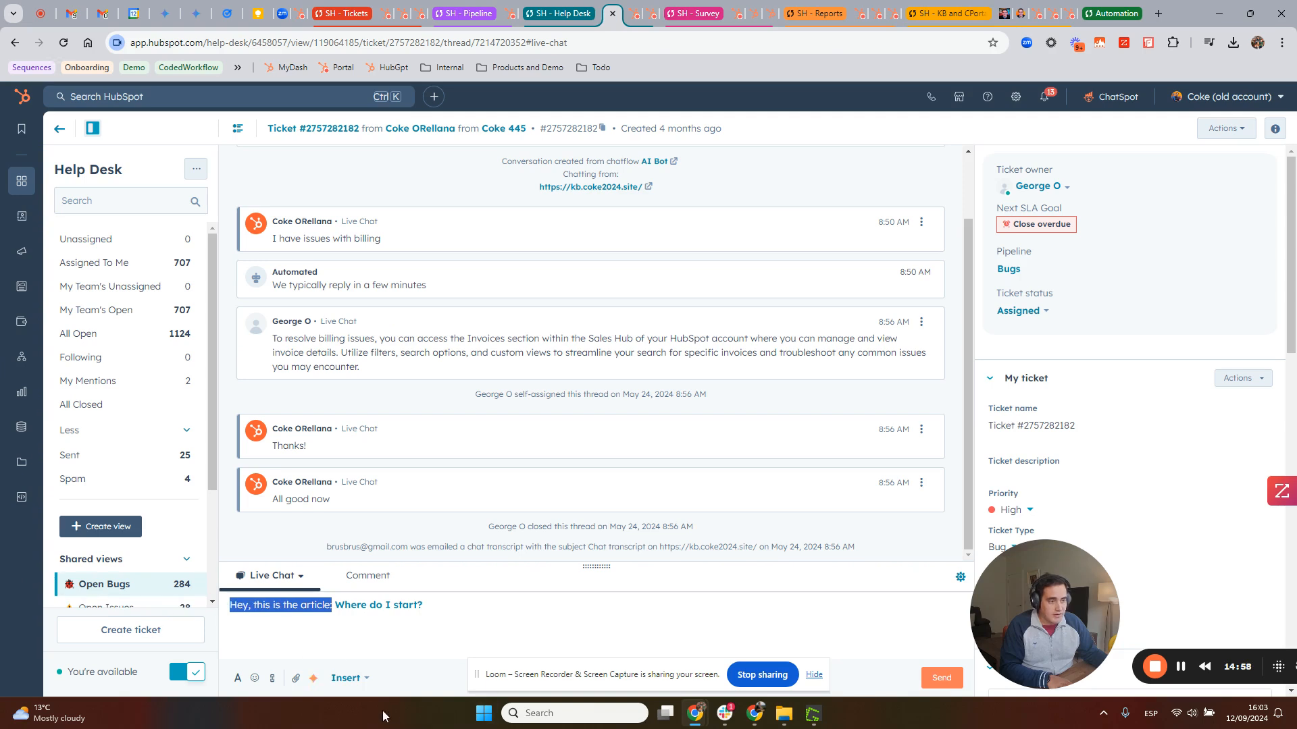
{"action": "left_click", "coordinate": [313, 678]}
{"action": "mouse_move", "coordinate": [342, 625]}
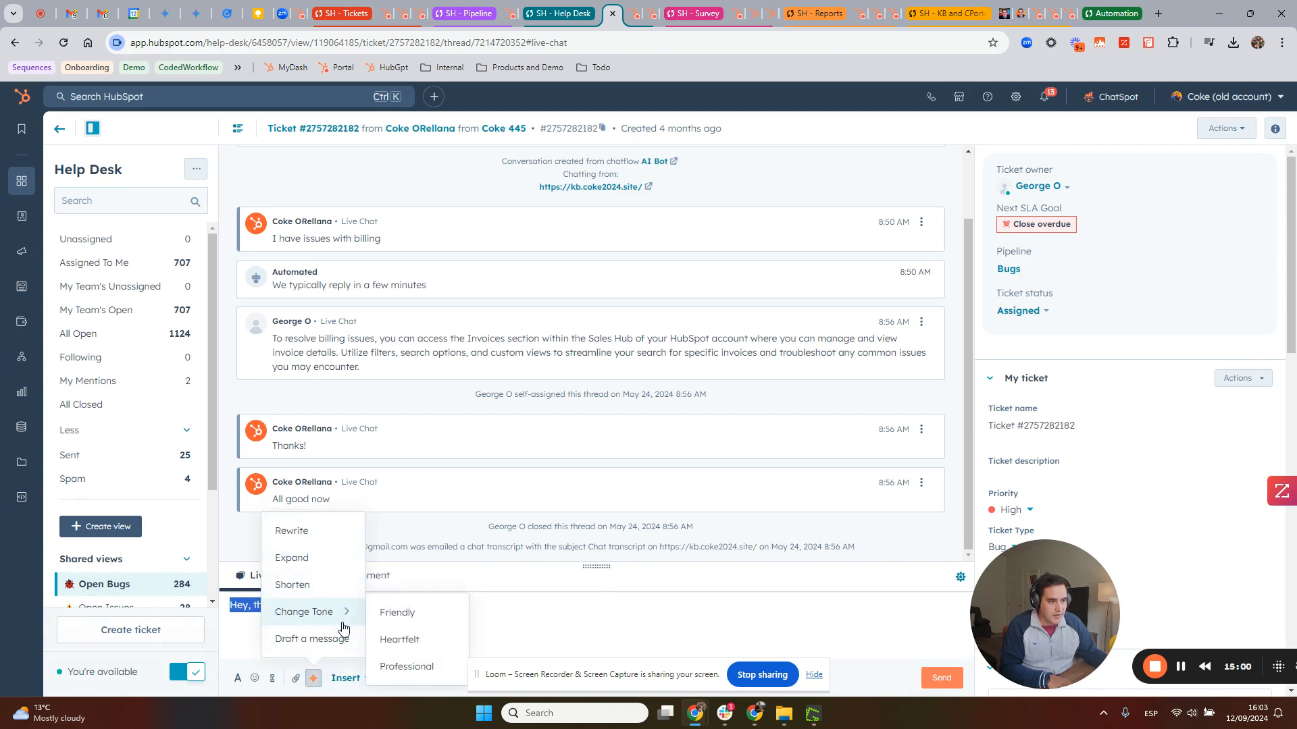
{"action": "left_click", "coordinate": [419, 666]}
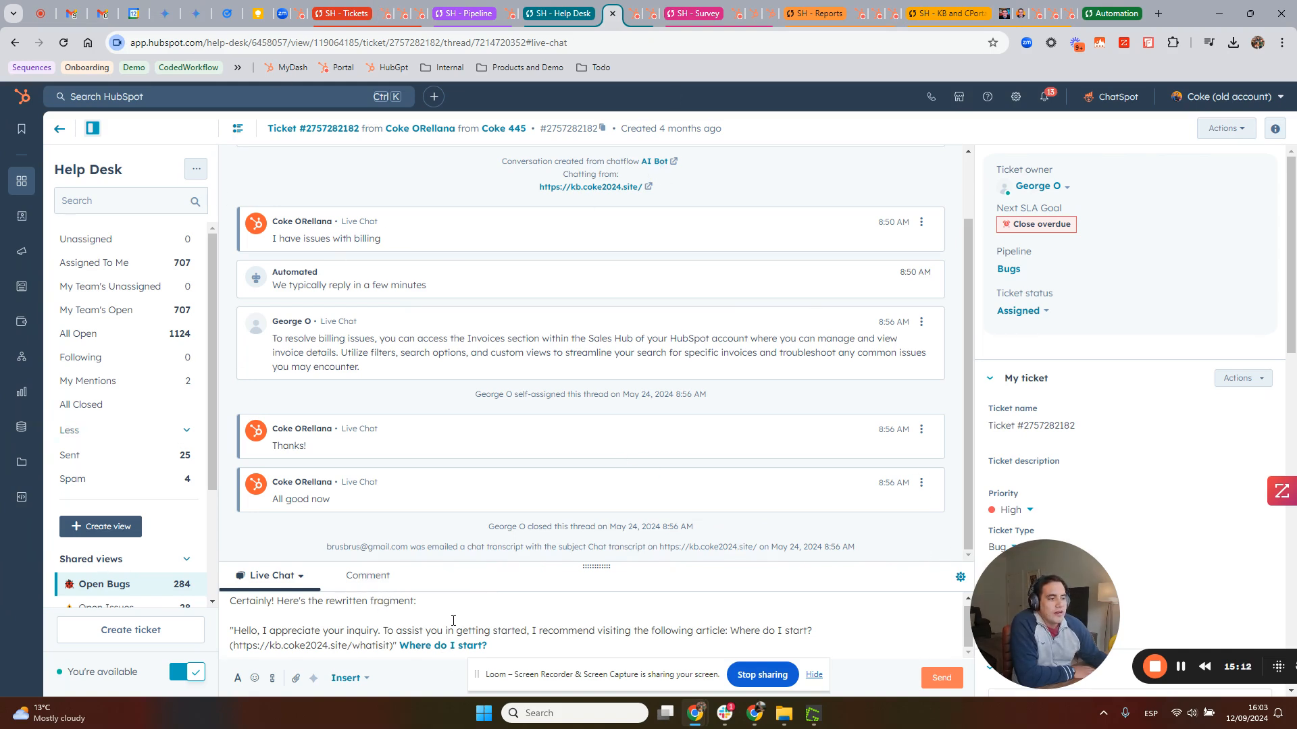
{"action": "key", "text": "ctrl+a"}
{"action": "type", "text": "Ce"}
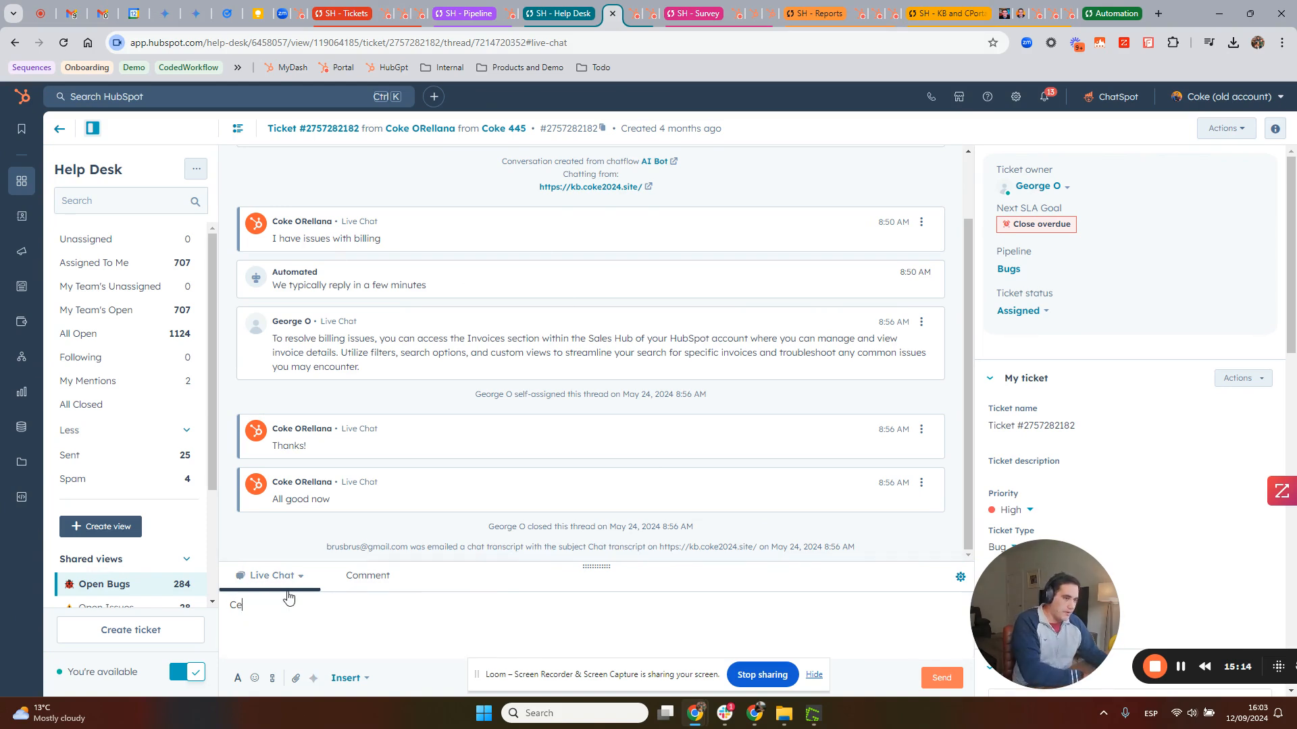
{"action": "key", "text": "BackSpace"}
{"action": "key", "text": "BackSpace"}
Review the snippets and other content types that can be inserted into the live chat reply, inserting none.
{"action": "left_click", "coordinate": [348, 678]}
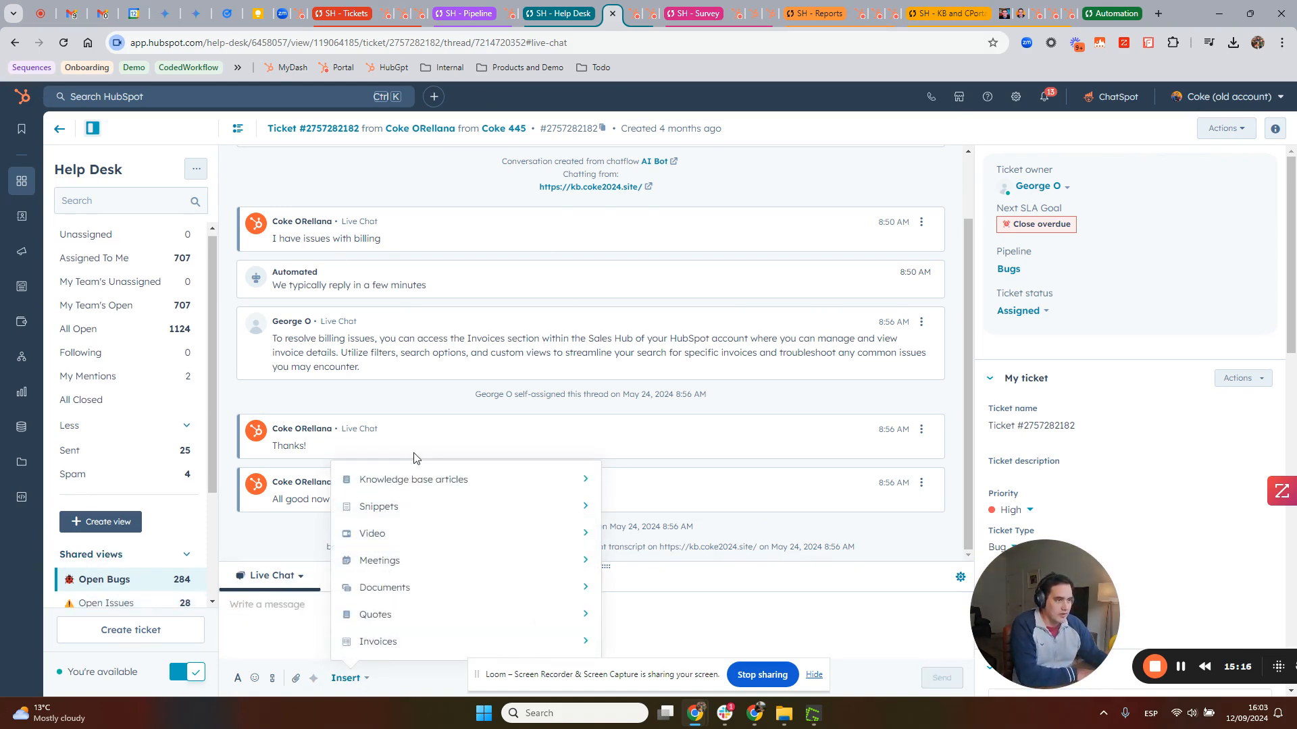
{"action": "left_click", "coordinate": [392, 513]}
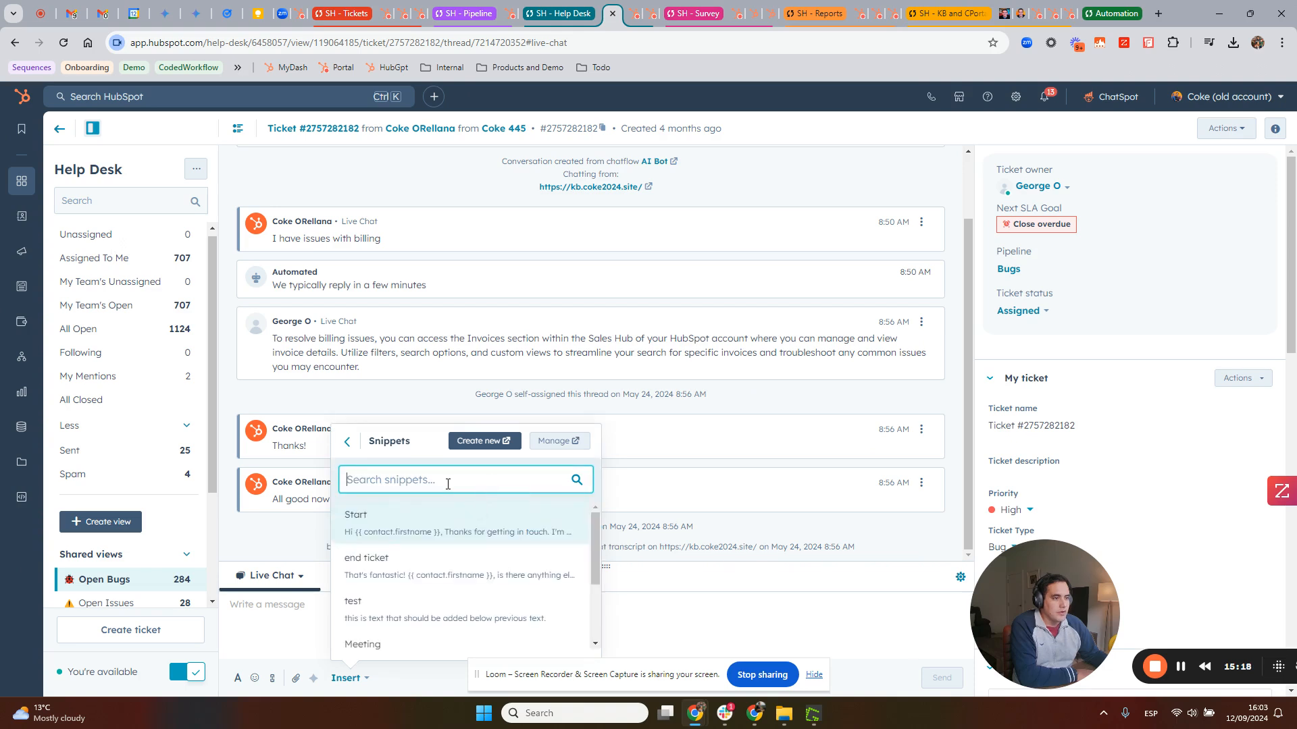
{"action": "left_click", "coordinate": [360, 468]}
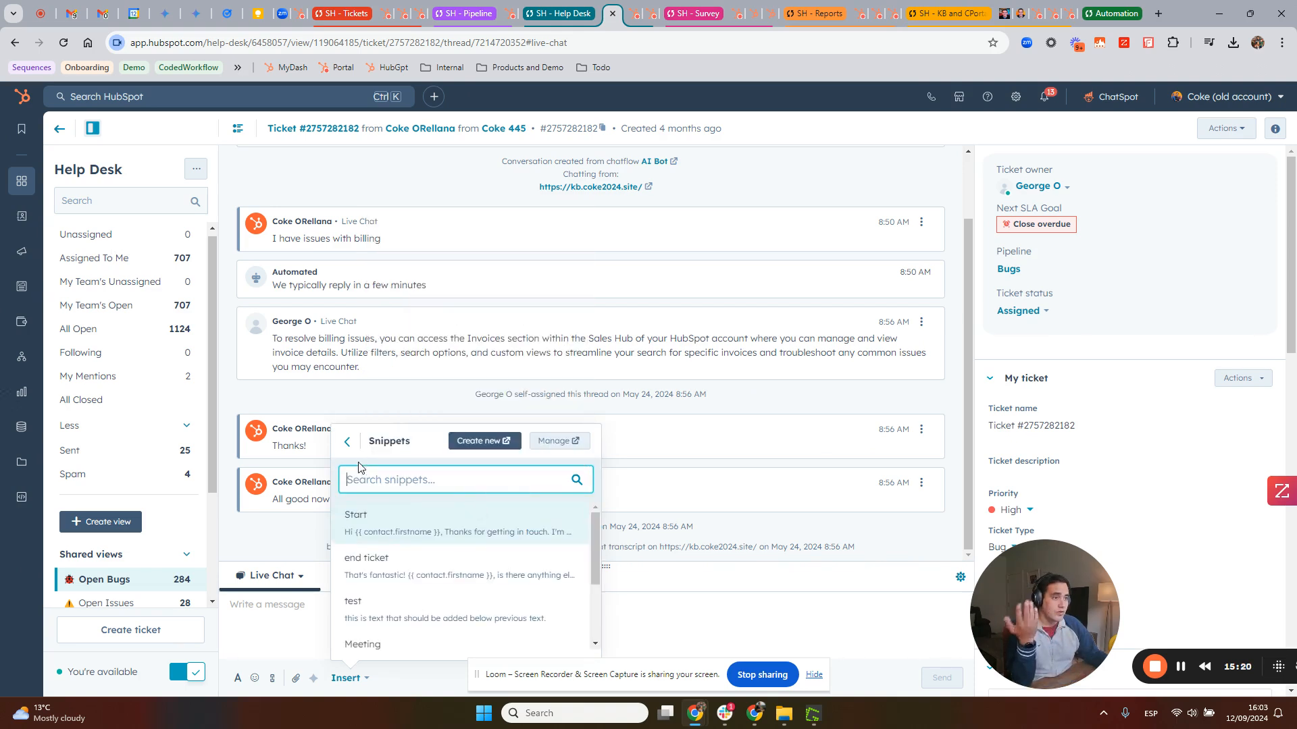
{"action": "left_click", "coordinate": [347, 441]}
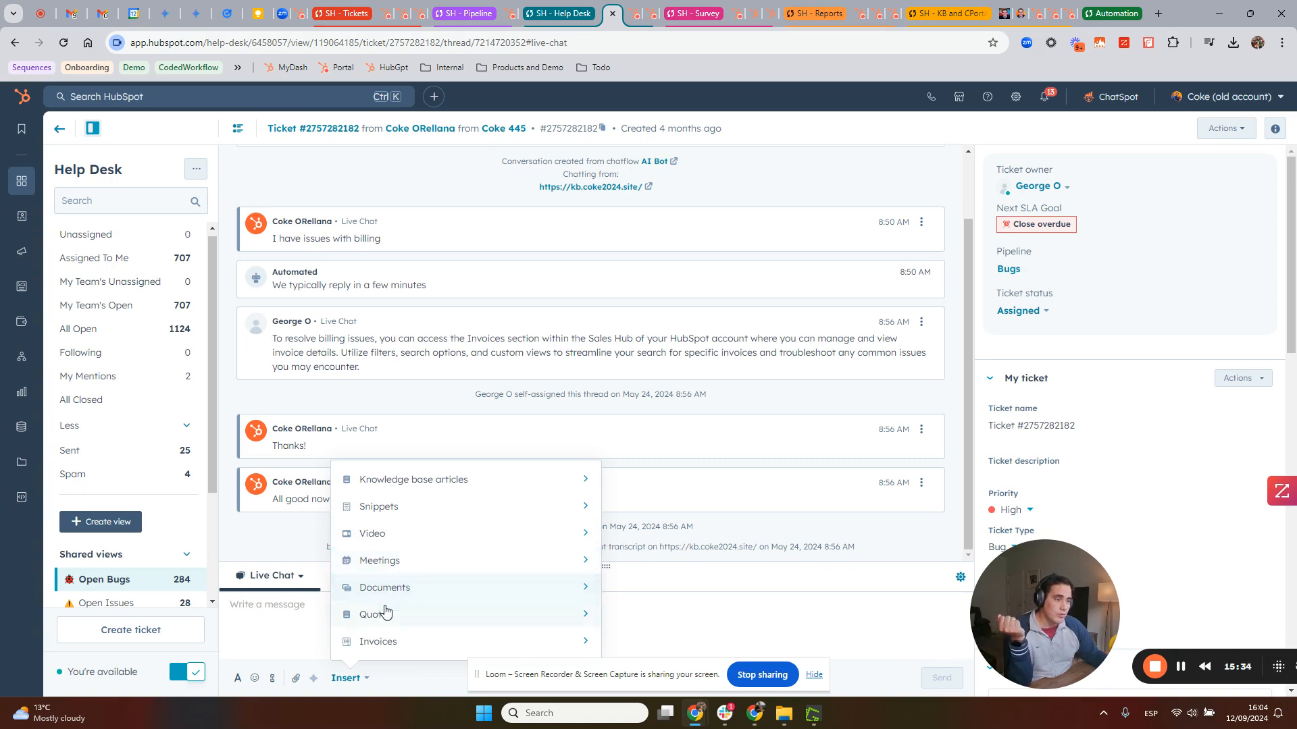
{"action": "left_click", "coordinate": [268, 628]}
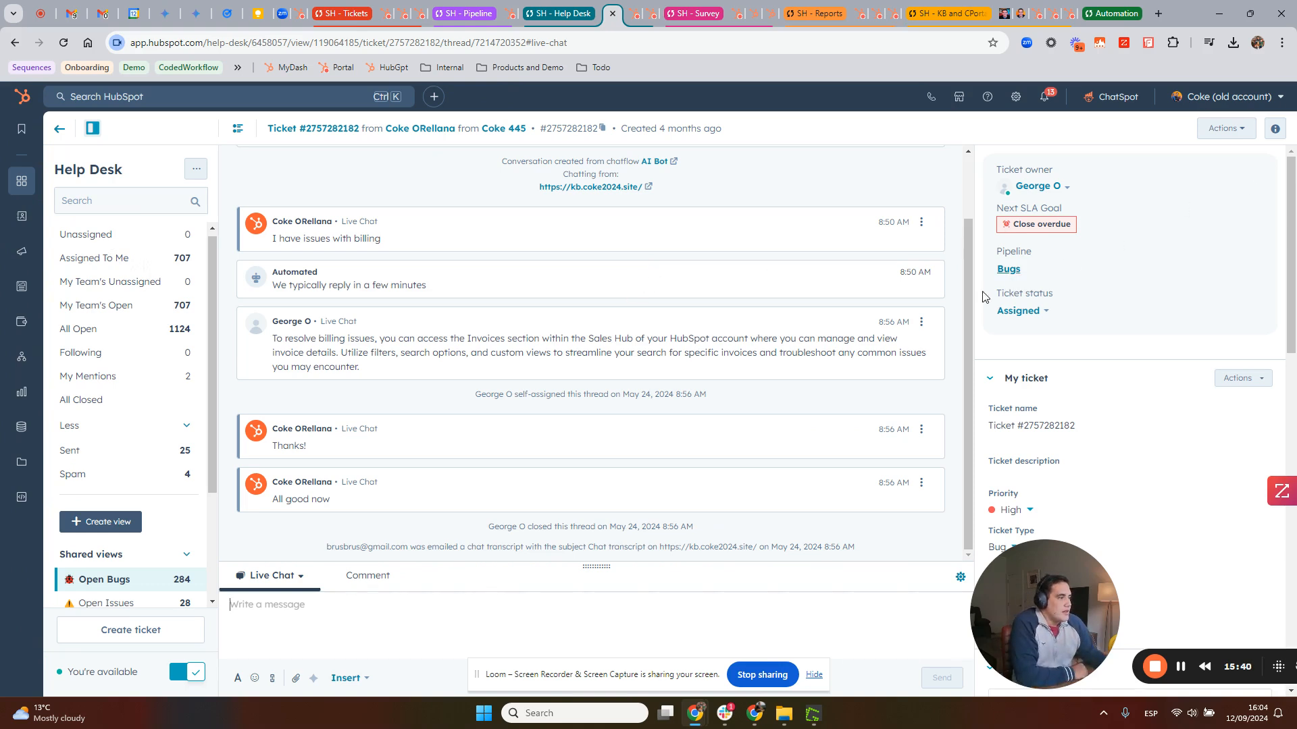
Review the actions available for the open ticket without applying any.
{"action": "left_click", "coordinate": [1199, 133]}
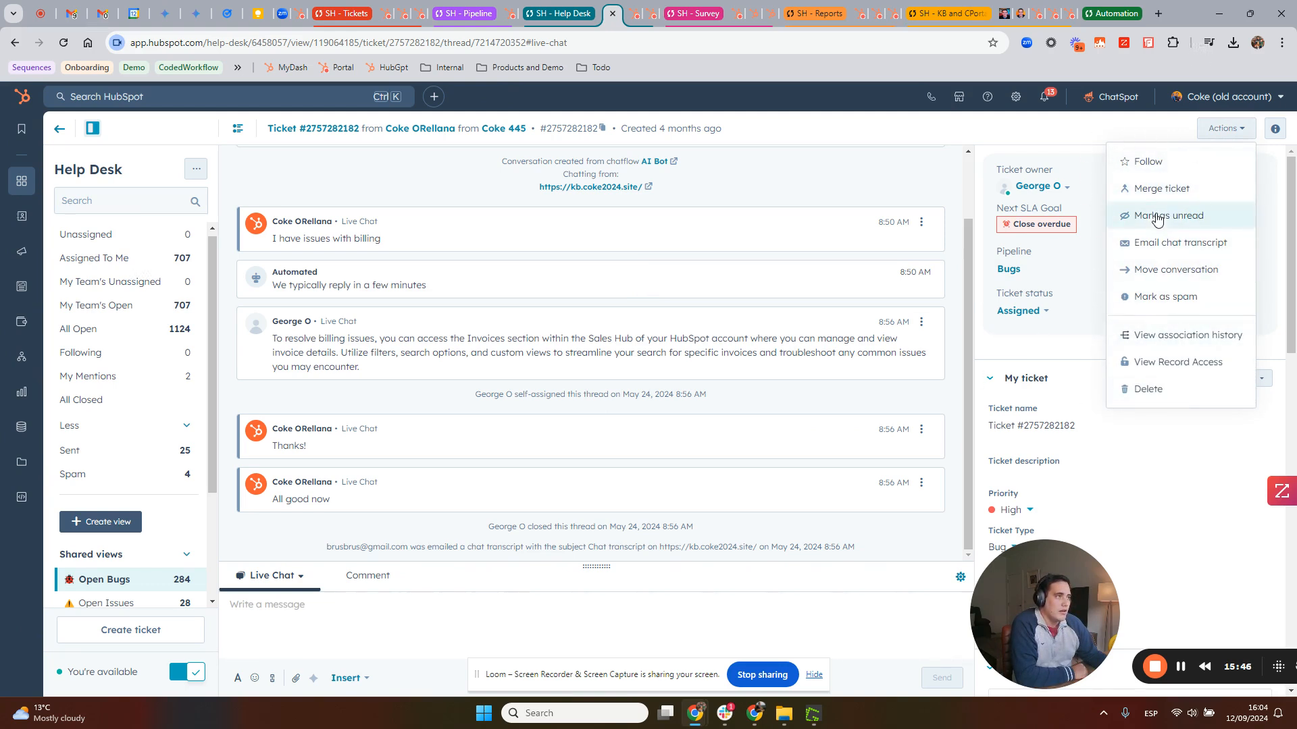
{"action": "left_click", "coordinate": [1095, 128]}
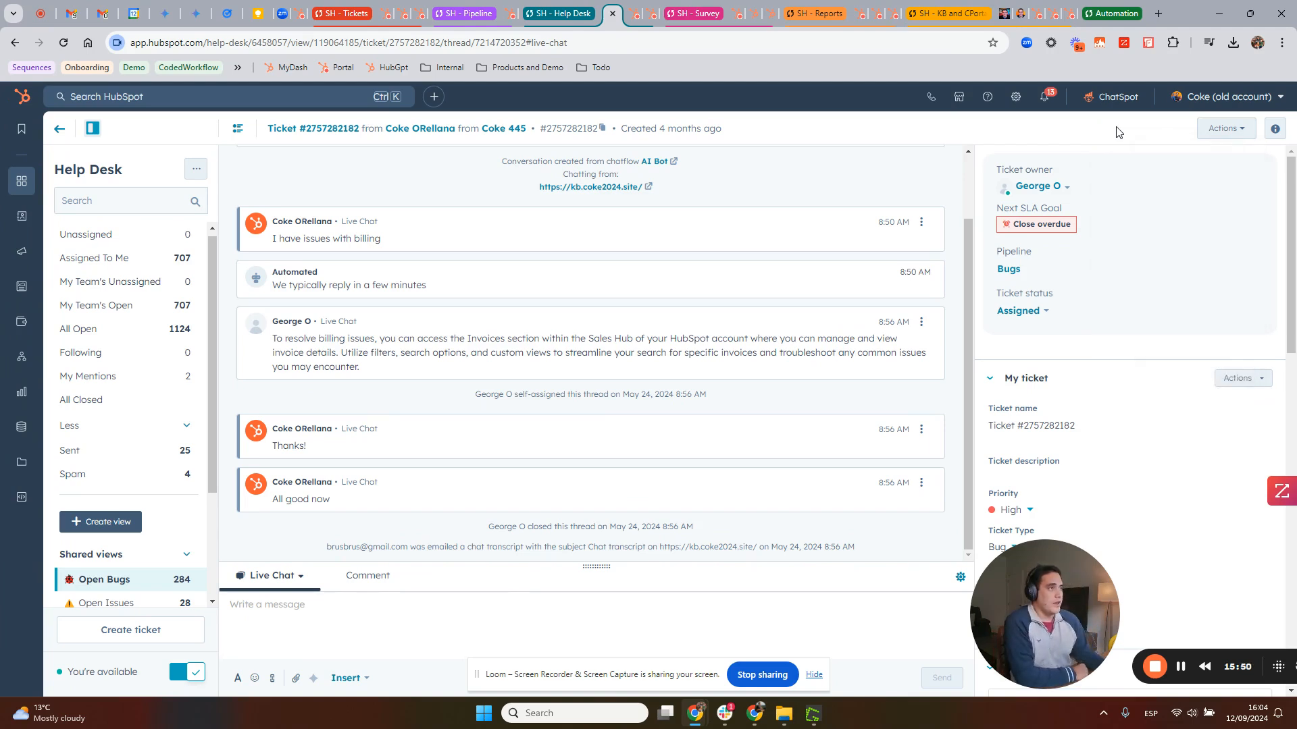
Switch to the feedback survey template selection and review the custom and industry standard survey types.
{"action": "left_click", "coordinate": [692, 20]}
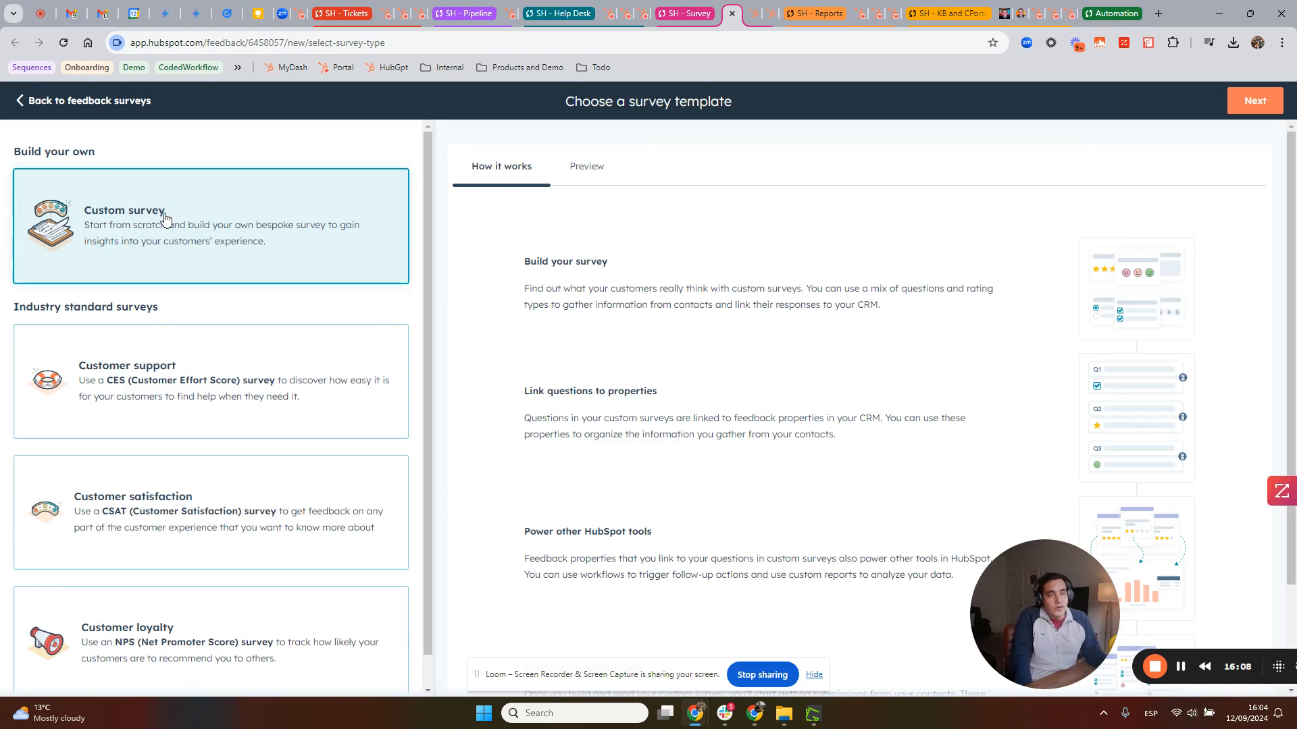
{"action": "left_click_drag", "start_coordinate": [23, 309], "coordinate": [172, 318]}
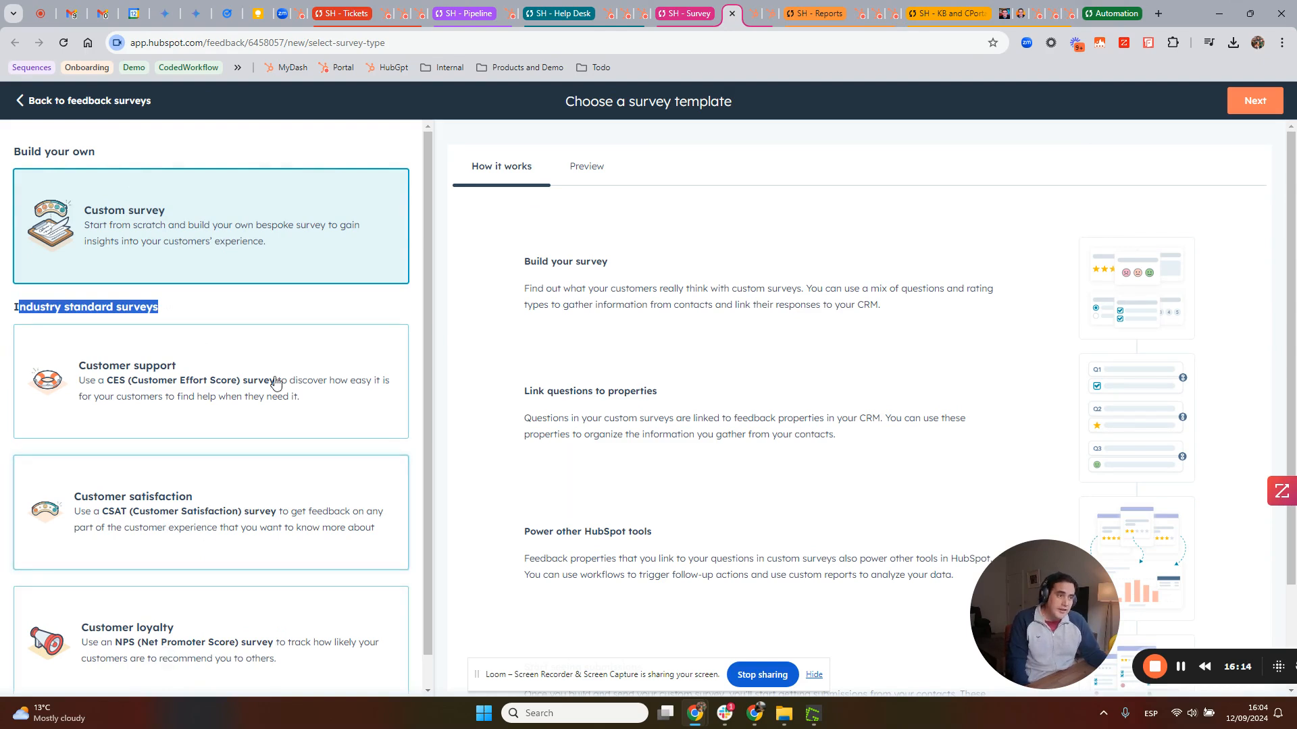
Examine the Customer Effort Score (CES) survey's email settings and preview, its follow-up feedback questions and its thank you message.
{"action": "left_click", "coordinate": [749, 16]}
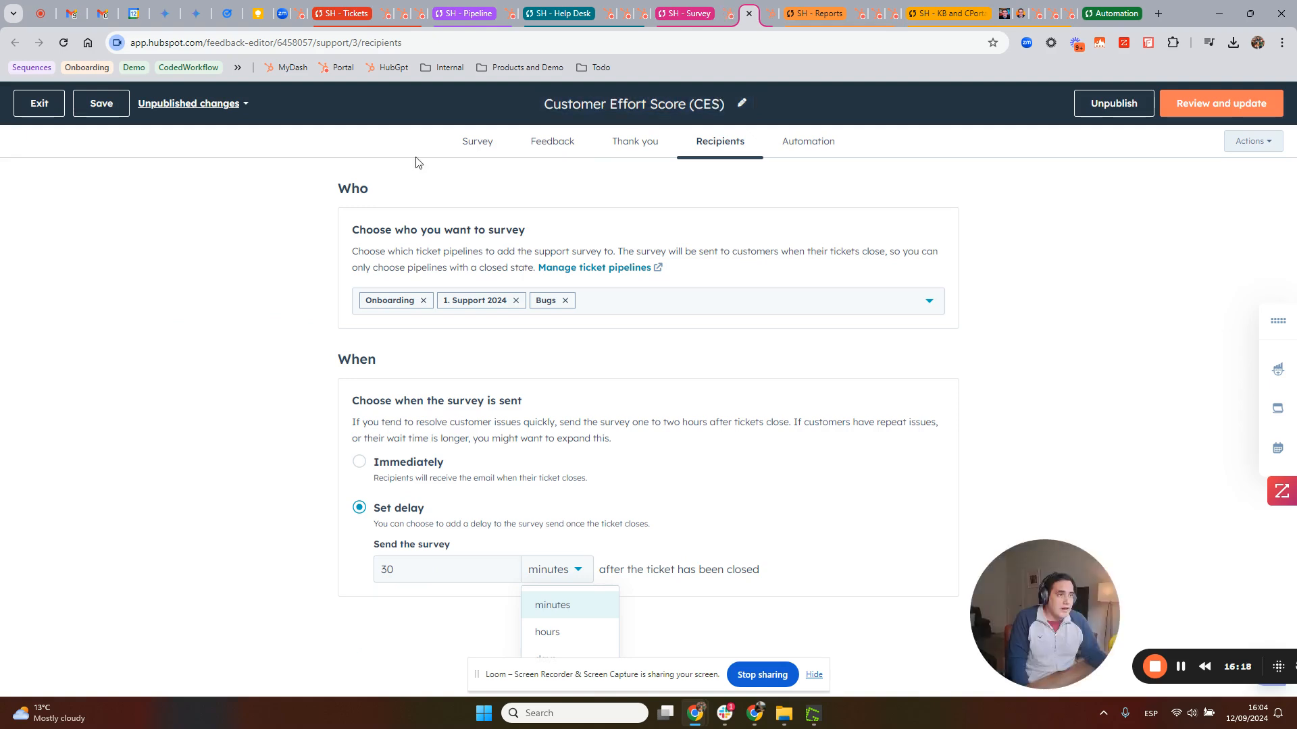
{"action": "left_click", "coordinate": [475, 144]}
{"action": "scroll", "coordinate": [162, 339], "scroll_direction": "down", "scroll_amount": 3}
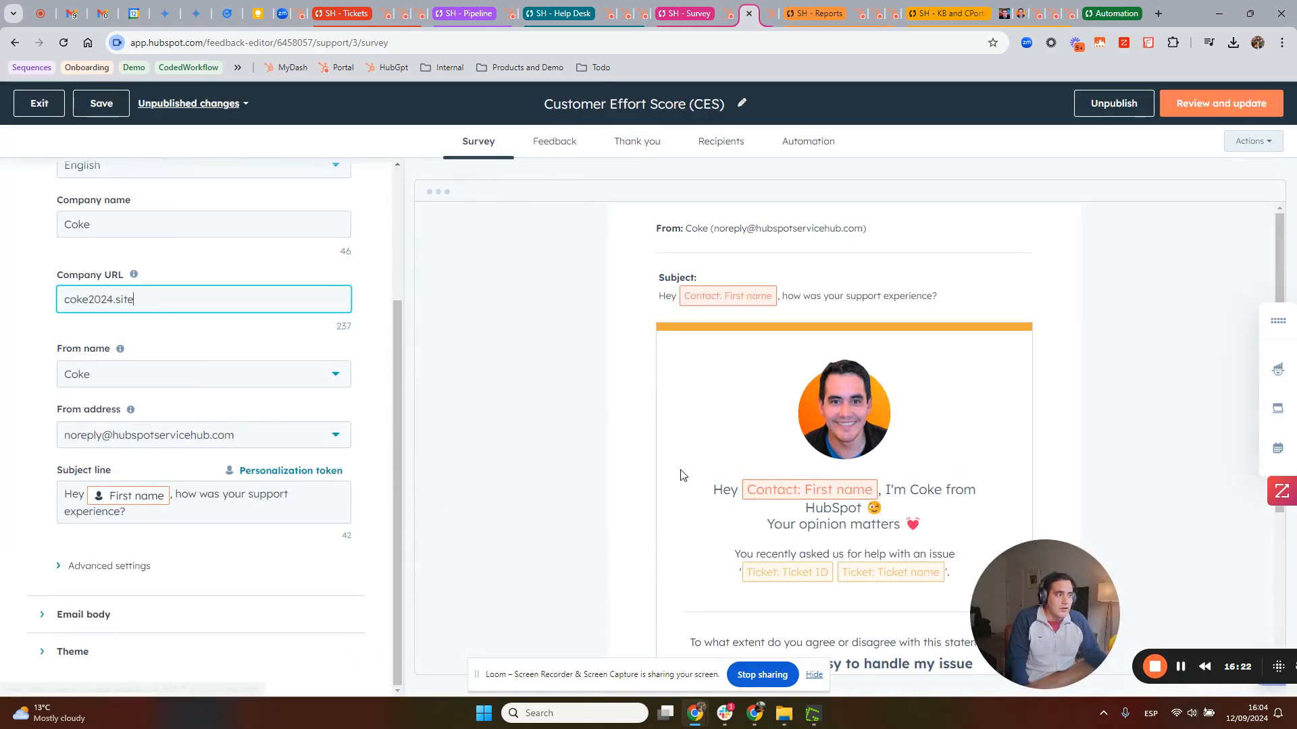
{"action": "scroll", "coordinate": [849, 568], "scroll_direction": "down", "scroll_amount": 4}
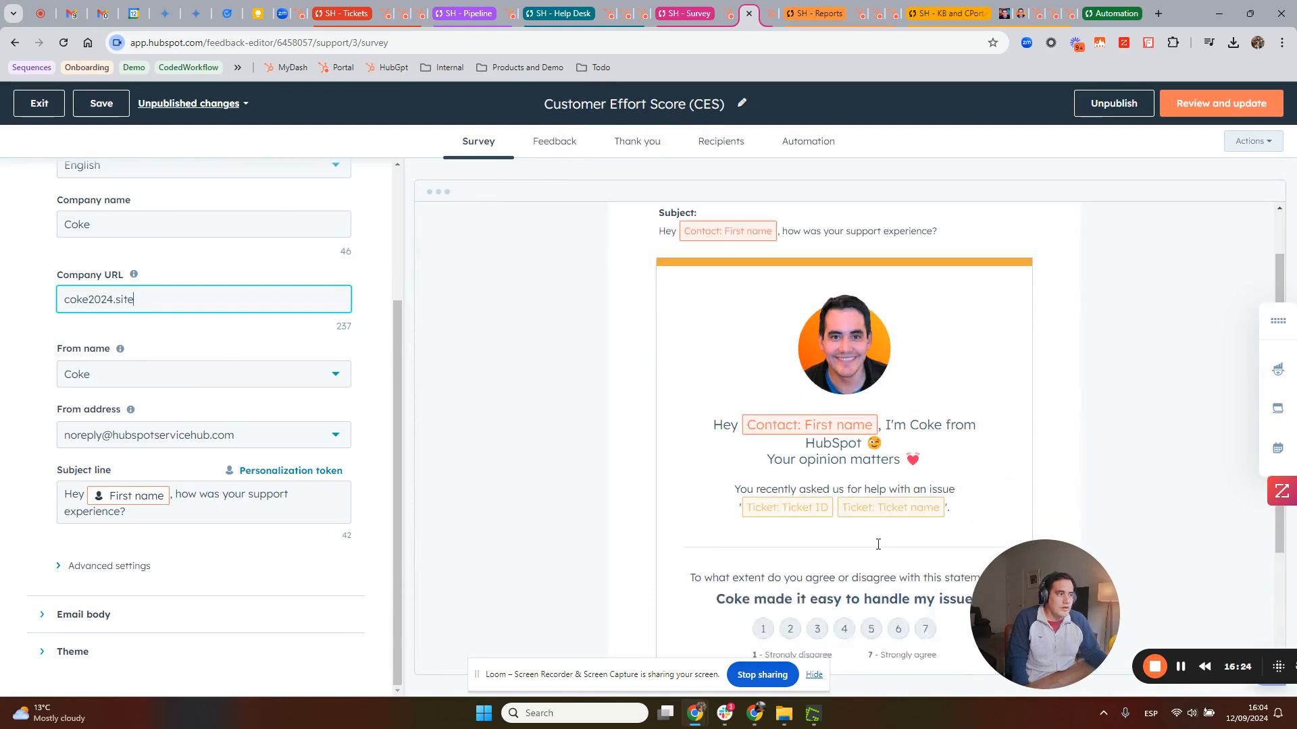
{"action": "left_click", "coordinate": [730, 14]}
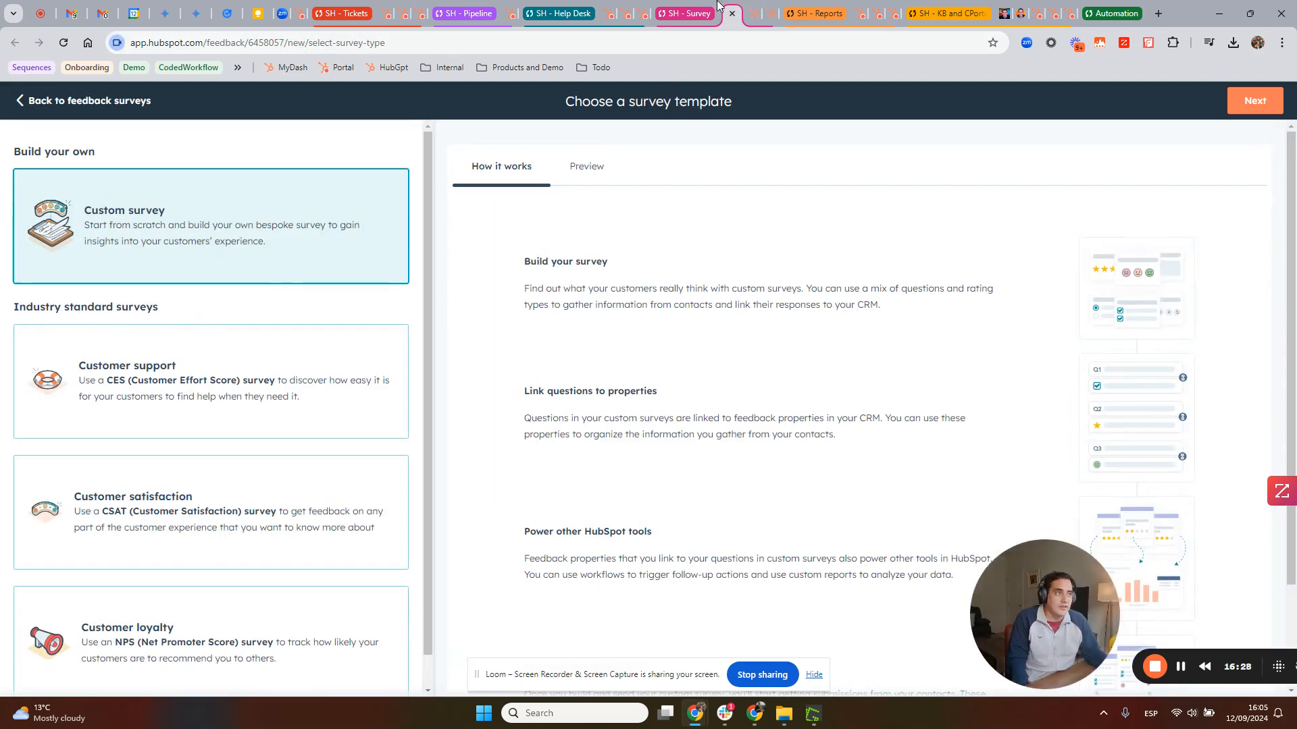
{"action": "left_click", "coordinate": [752, 15]}
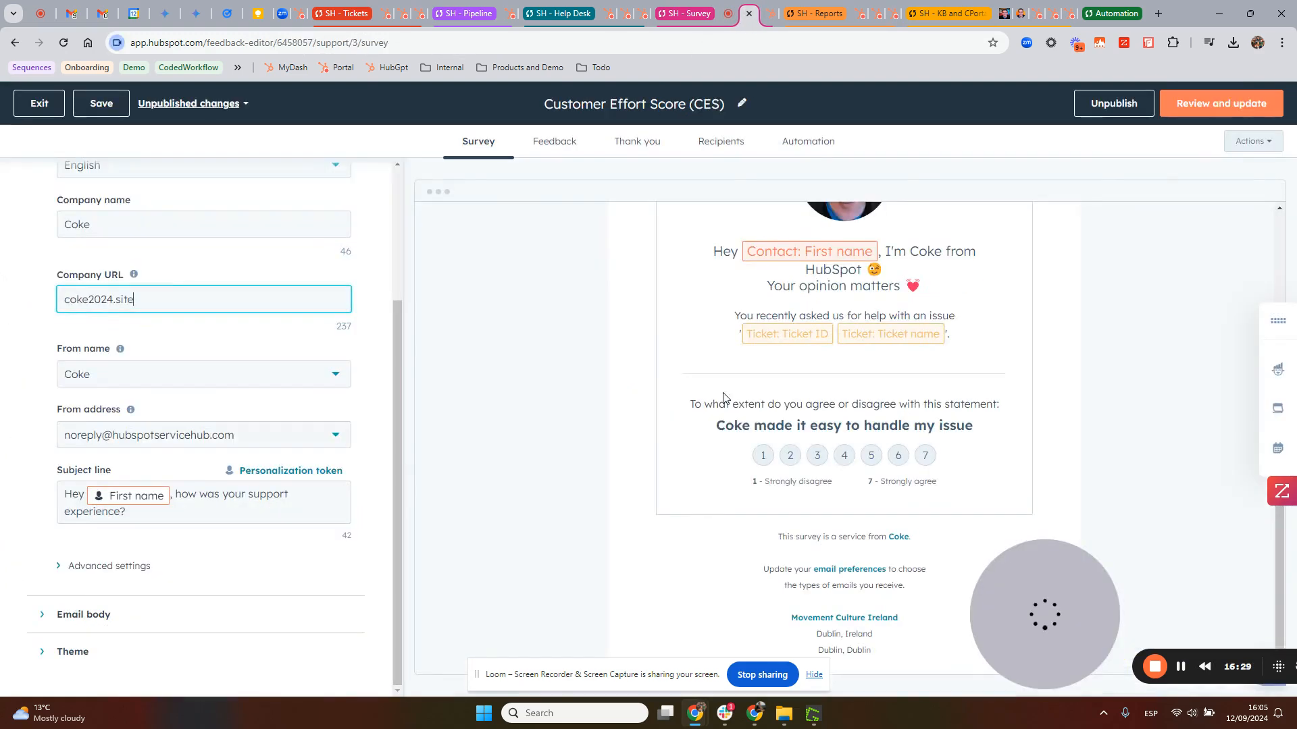
{"action": "left_click", "coordinate": [573, 141]}
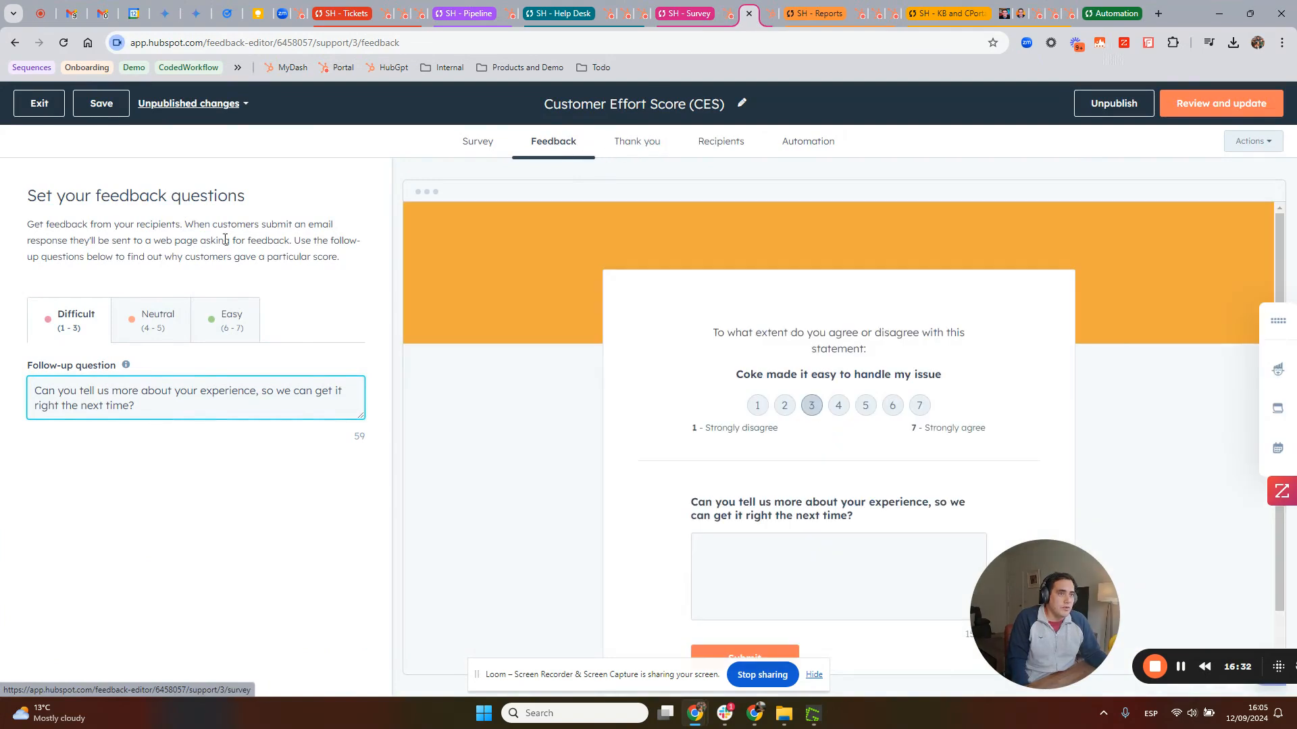
{"action": "left_click", "coordinate": [639, 144]}
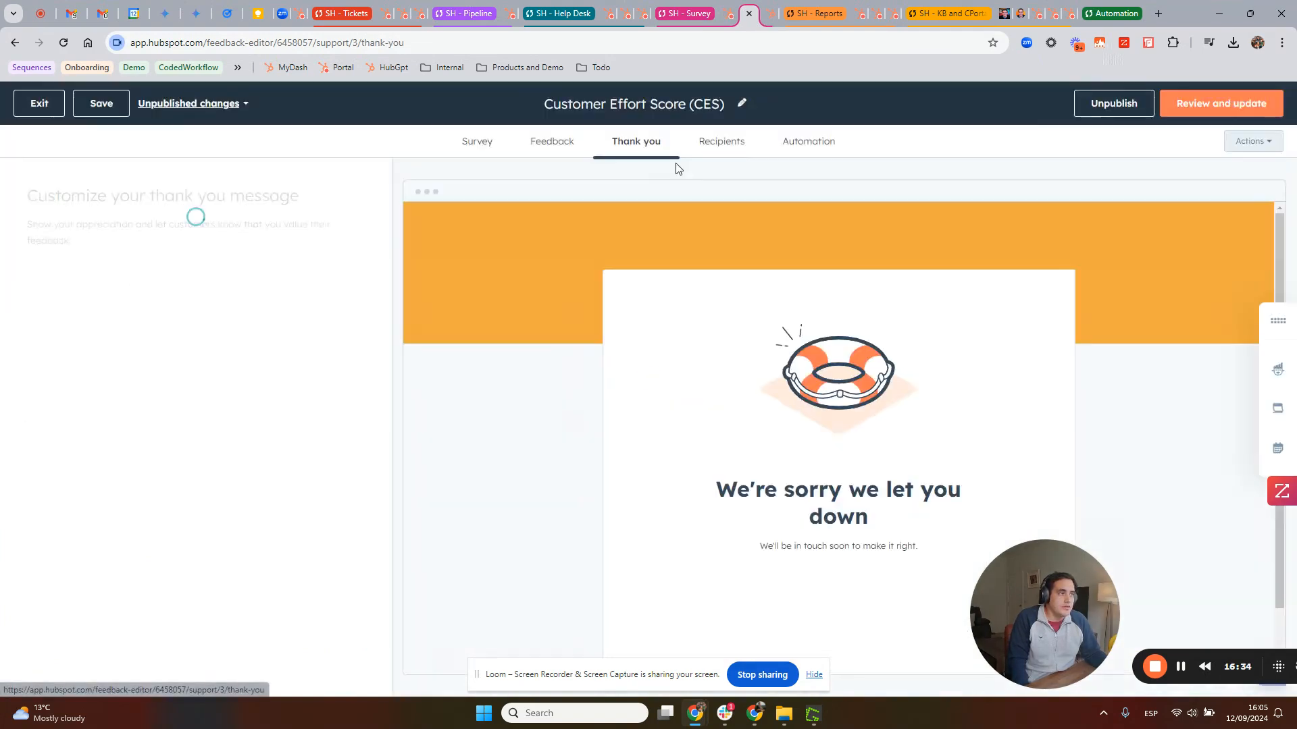
Set the Customer Effort Score survey to be sent to recipients immediately when their ticket closes.
{"action": "left_click", "coordinate": [721, 143]}
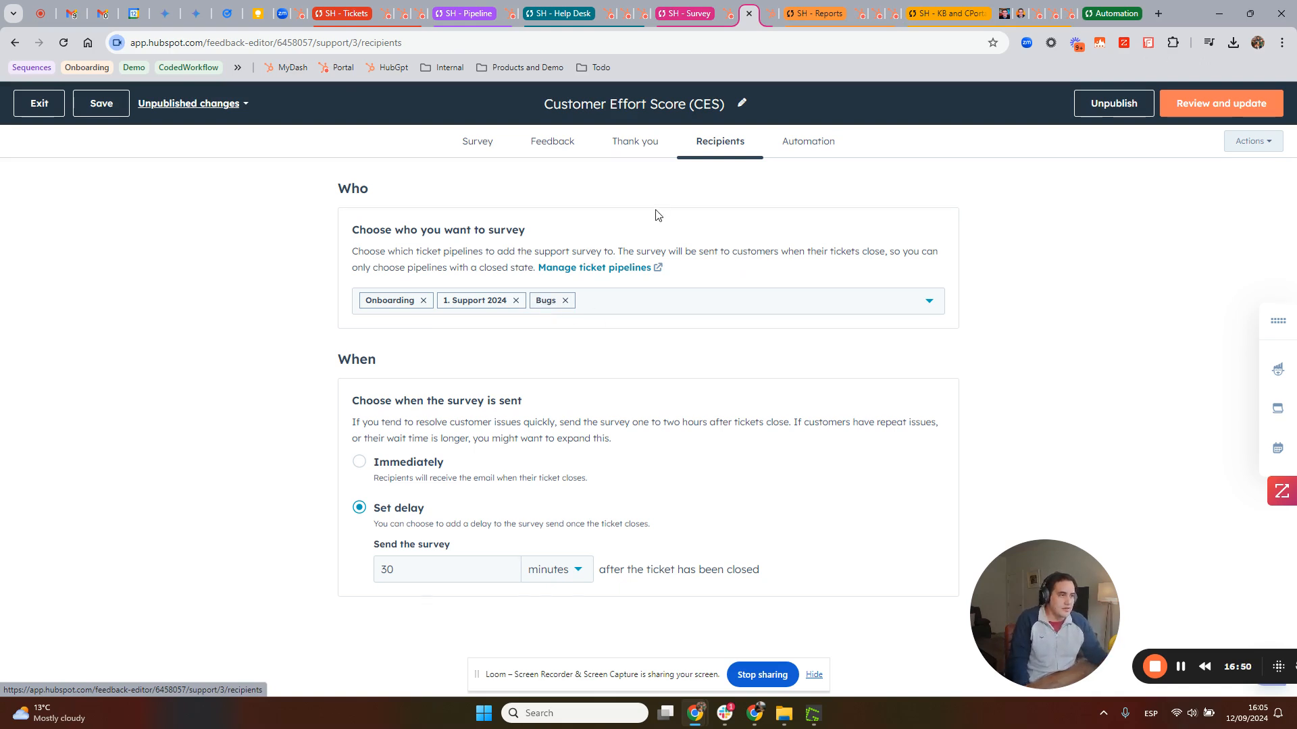
{"action": "left_click", "coordinate": [415, 471]}
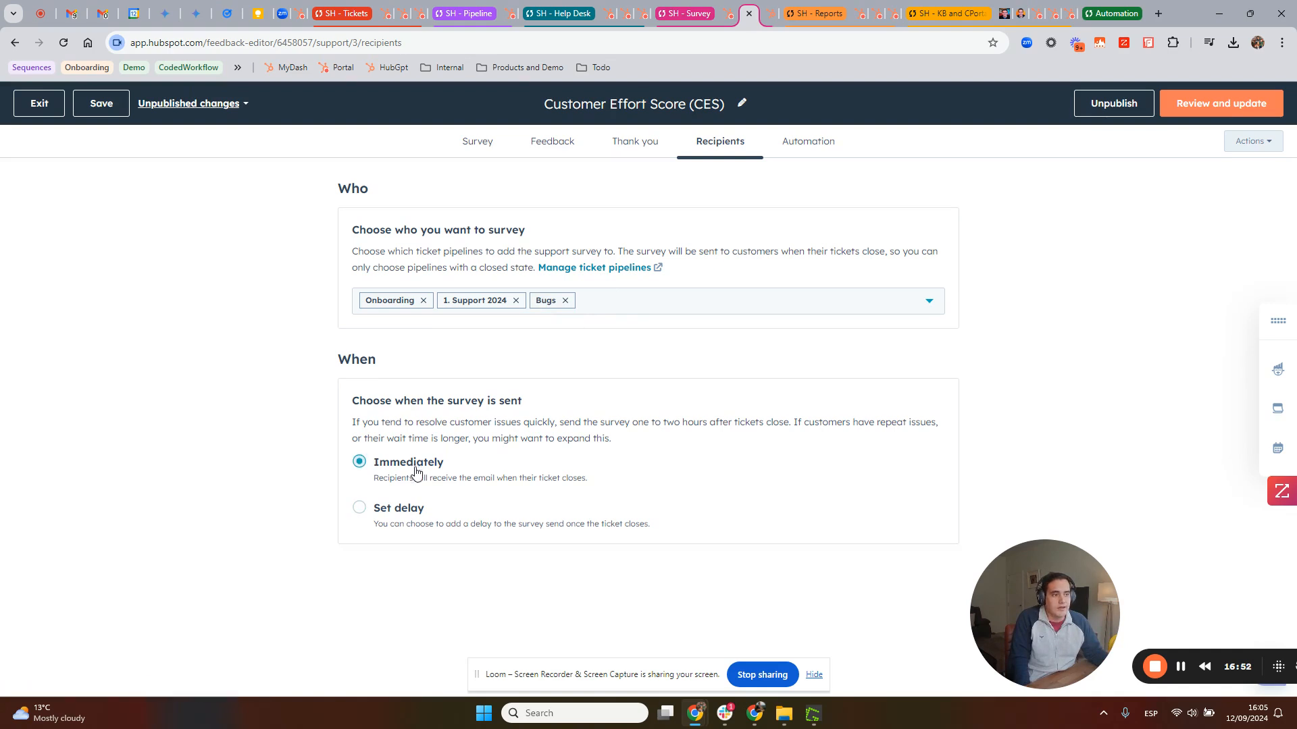
Examine the CES survey's response notifications and automated follow-up actions for difficult, neutral and easy scores.
{"action": "left_click", "coordinate": [808, 156]}
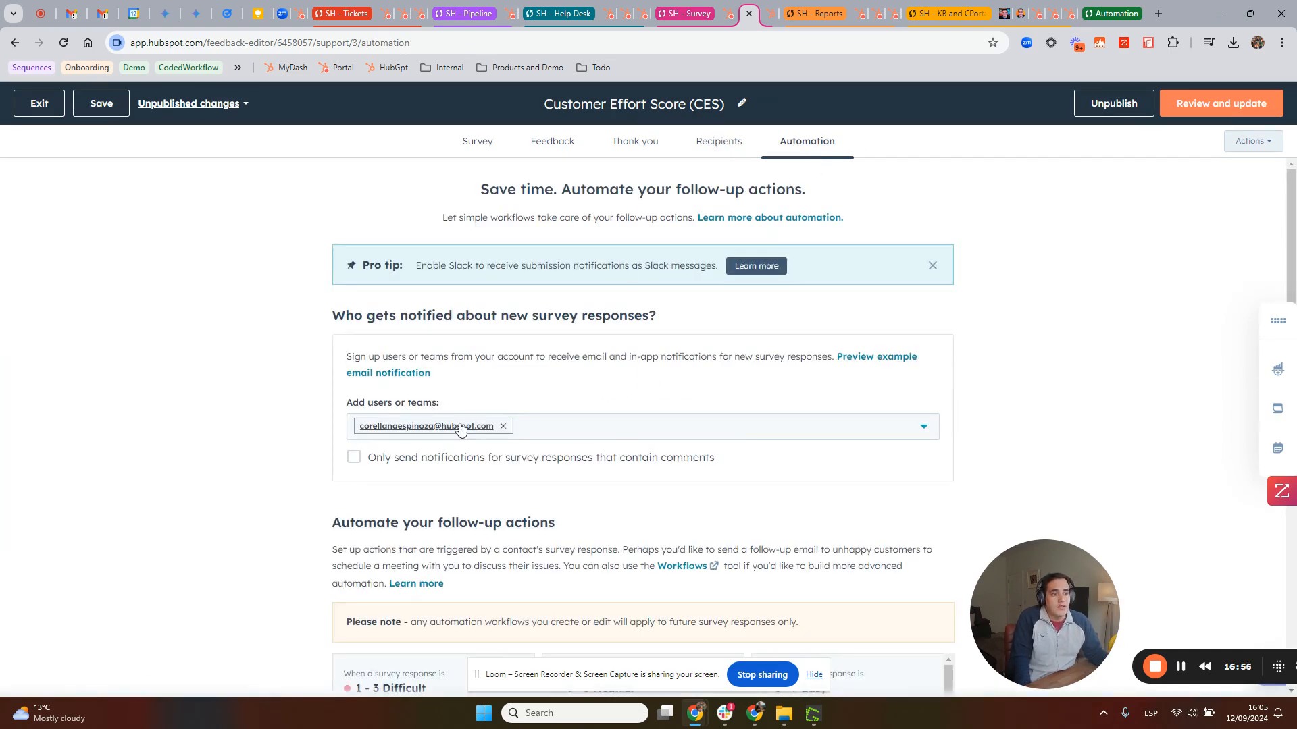
{"action": "scroll", "coordinate": [516, 466], "scroll_direction": "down", "scroll_amount": 4}
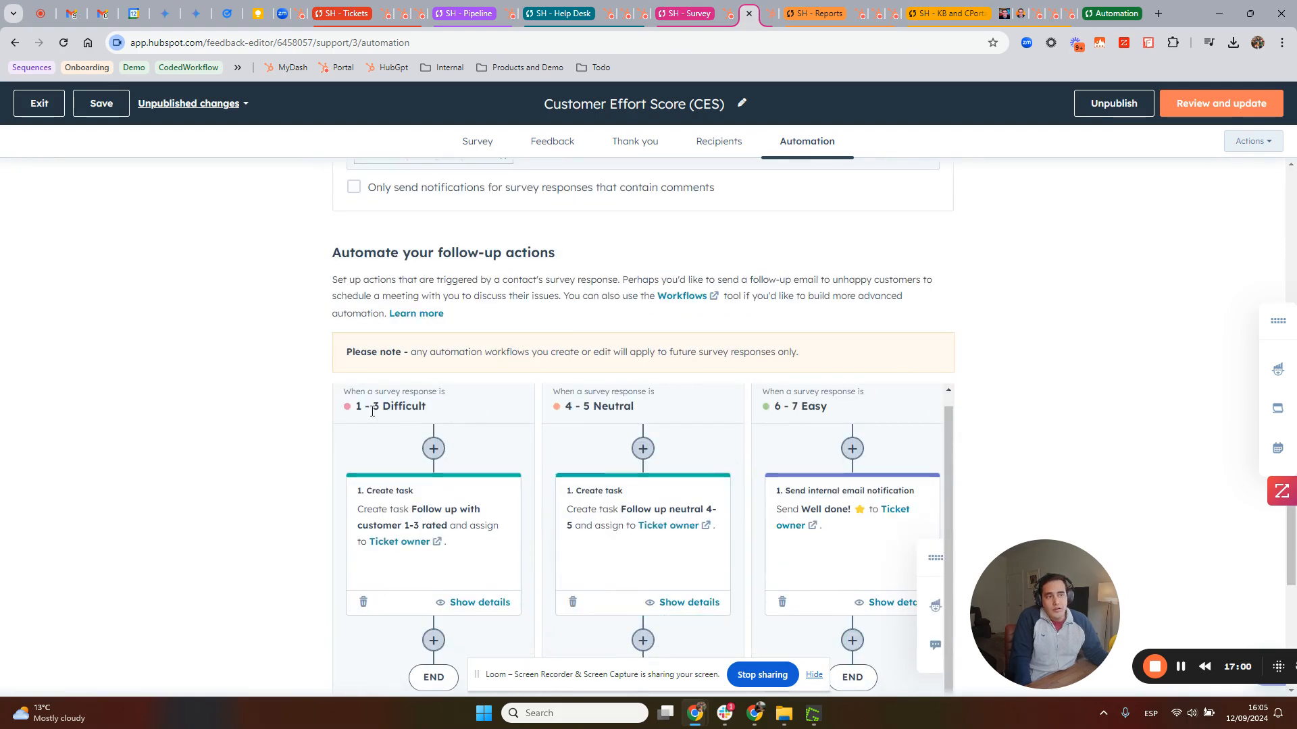
{"action": "left_click_drag", "start_coordinate": [358, 403], "coordinate": [436, 408]}
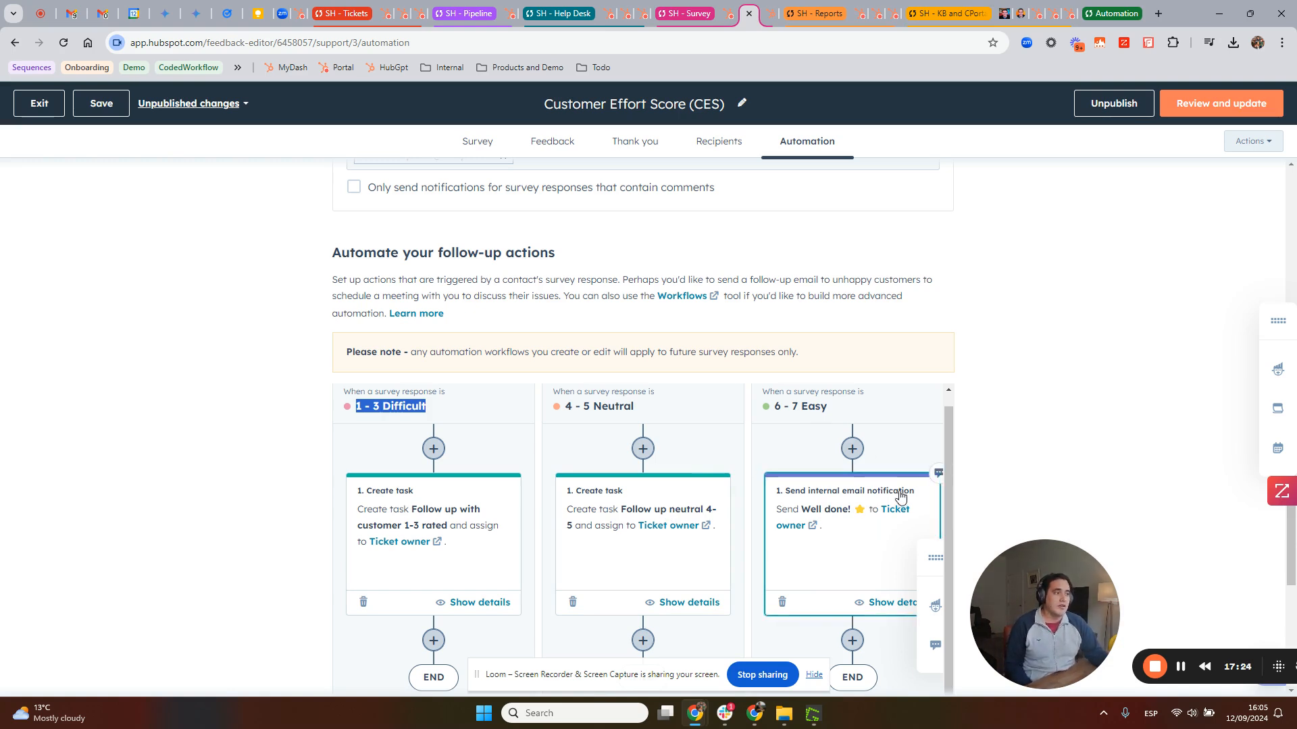
Review the questions in the Custom Survey, comparing it with the available survey templates.
{"action": "left_click", "coordinate": [767, 19]}
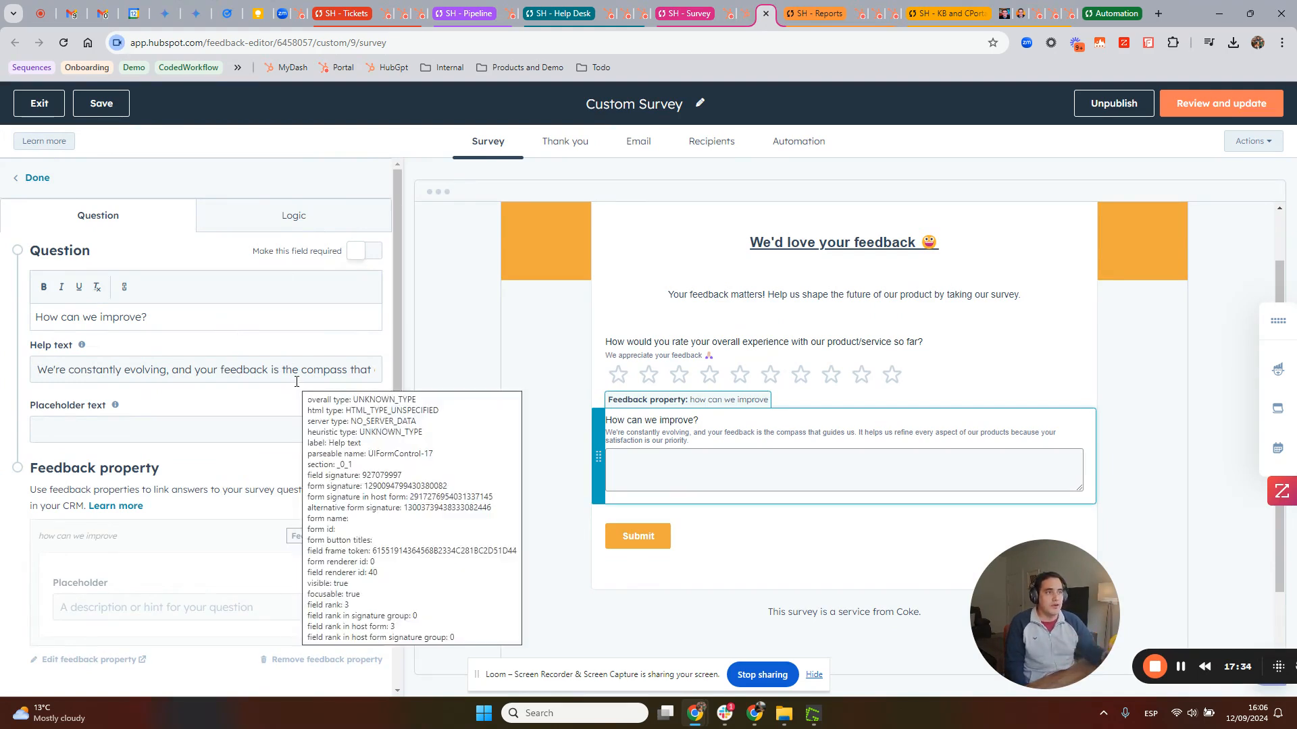
{"action": "left_click", "coordinate": [727, 17]}
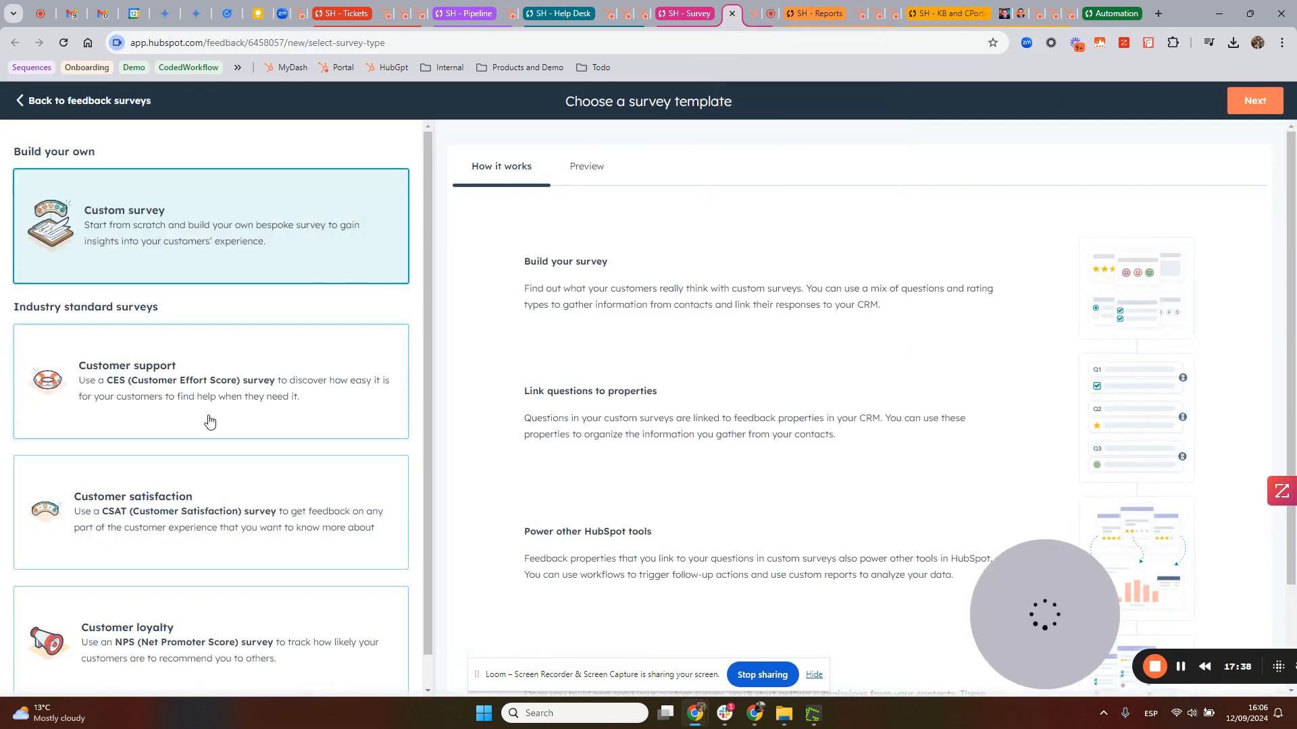
{"action": "left_click", "coordinate": [771, 16]}
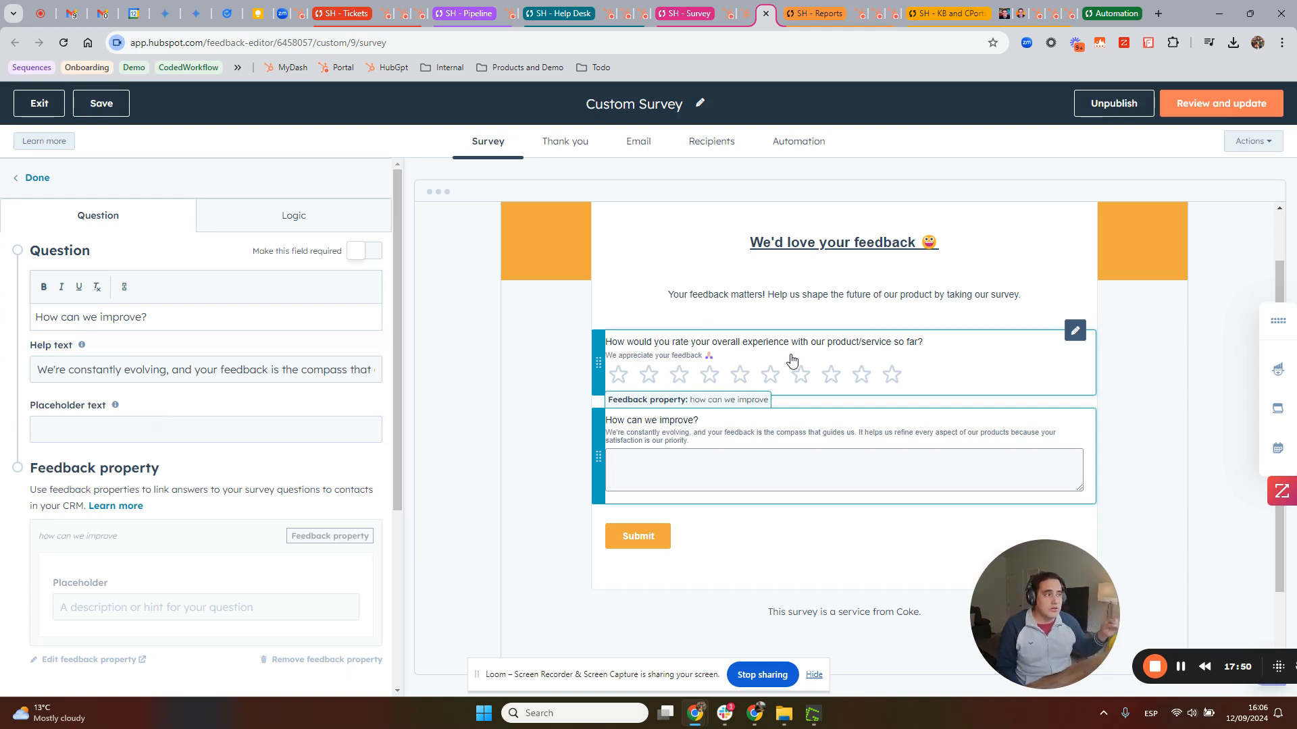
Examine the Custom Survey's thank you message, email setup, recipient criteria and automation settings.
{"action": "left_click", "coordinate": [580, 143]}
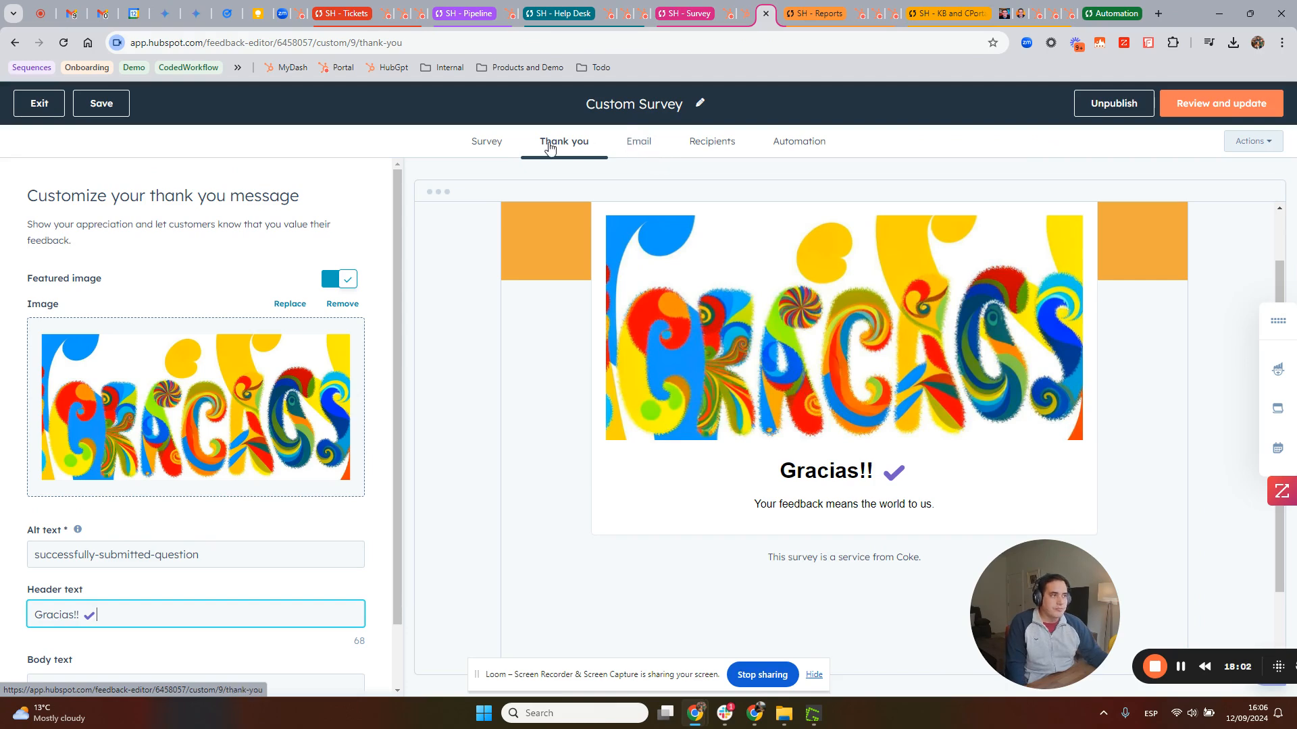
{"action": "left_click", "coordinate": [647, 148]}
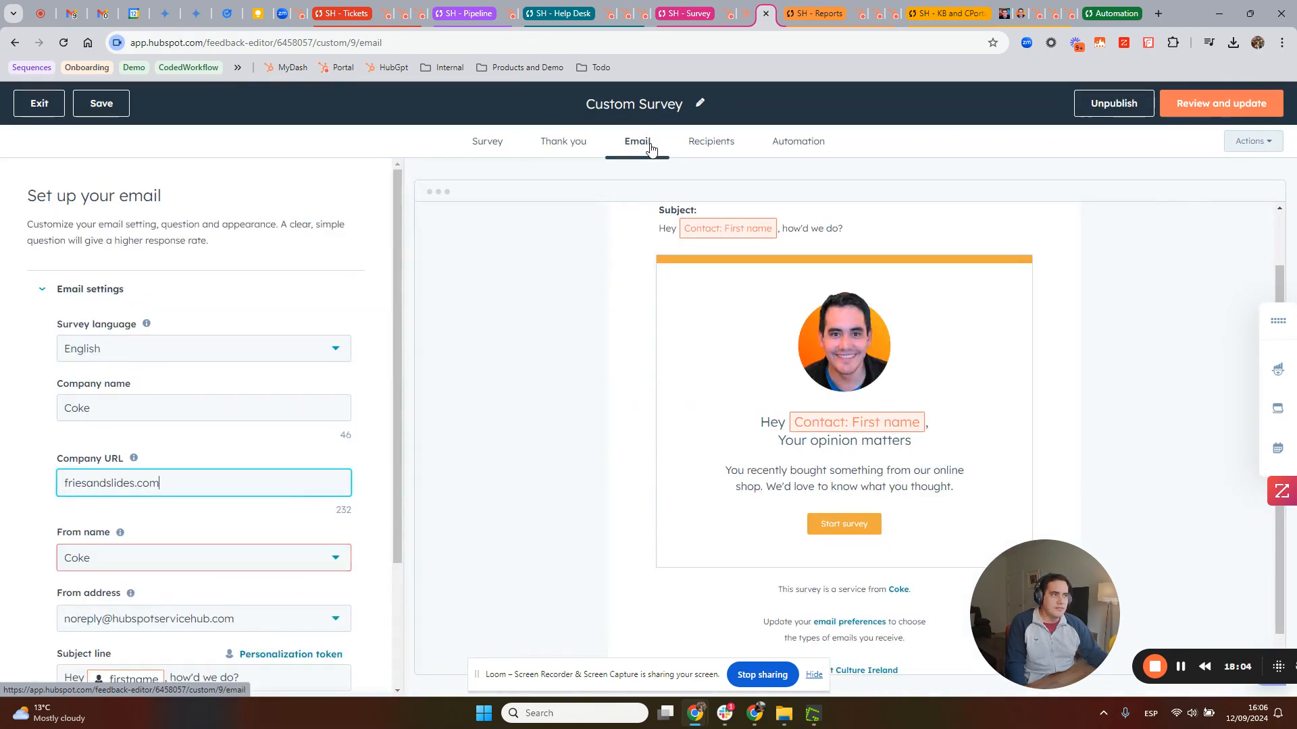
{"action": "scroll", "coordinate": [144, 267], "scroll_direction": "down", "scroll_amount": 3}
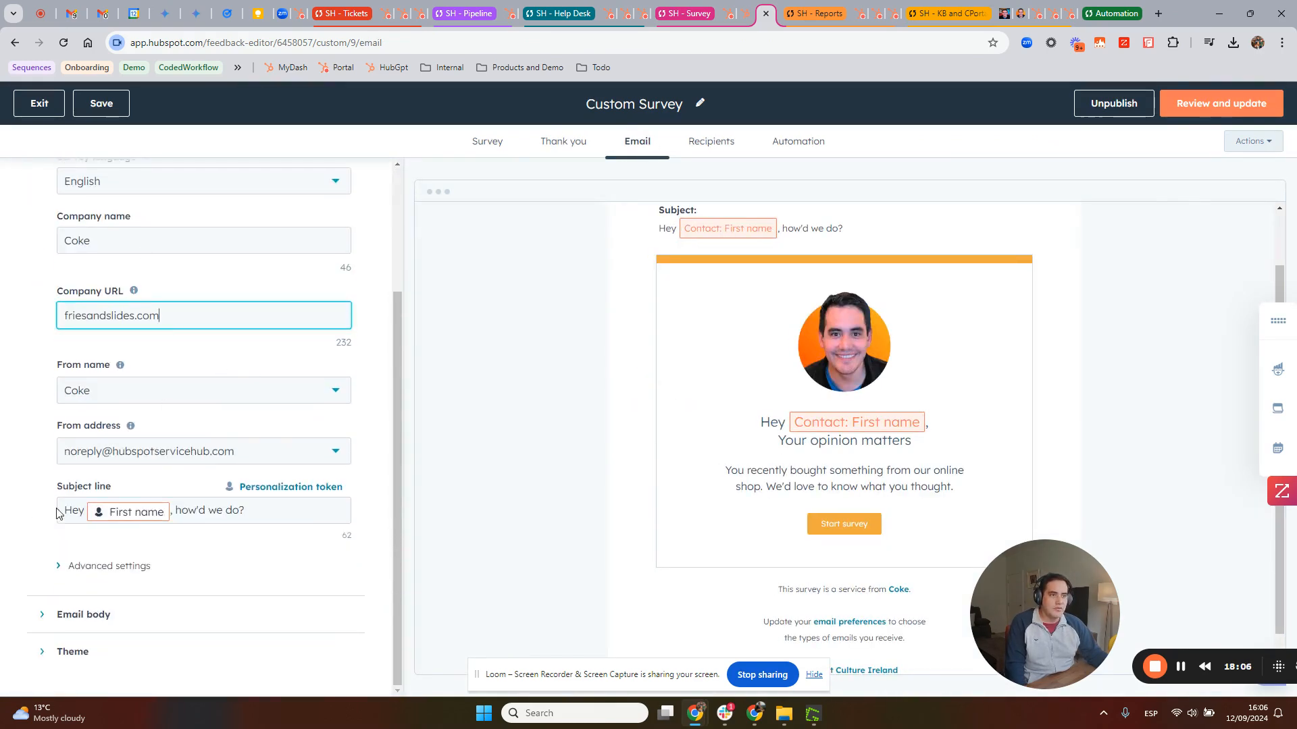
{"action": "left_click", "coordinate": [720, 143]}
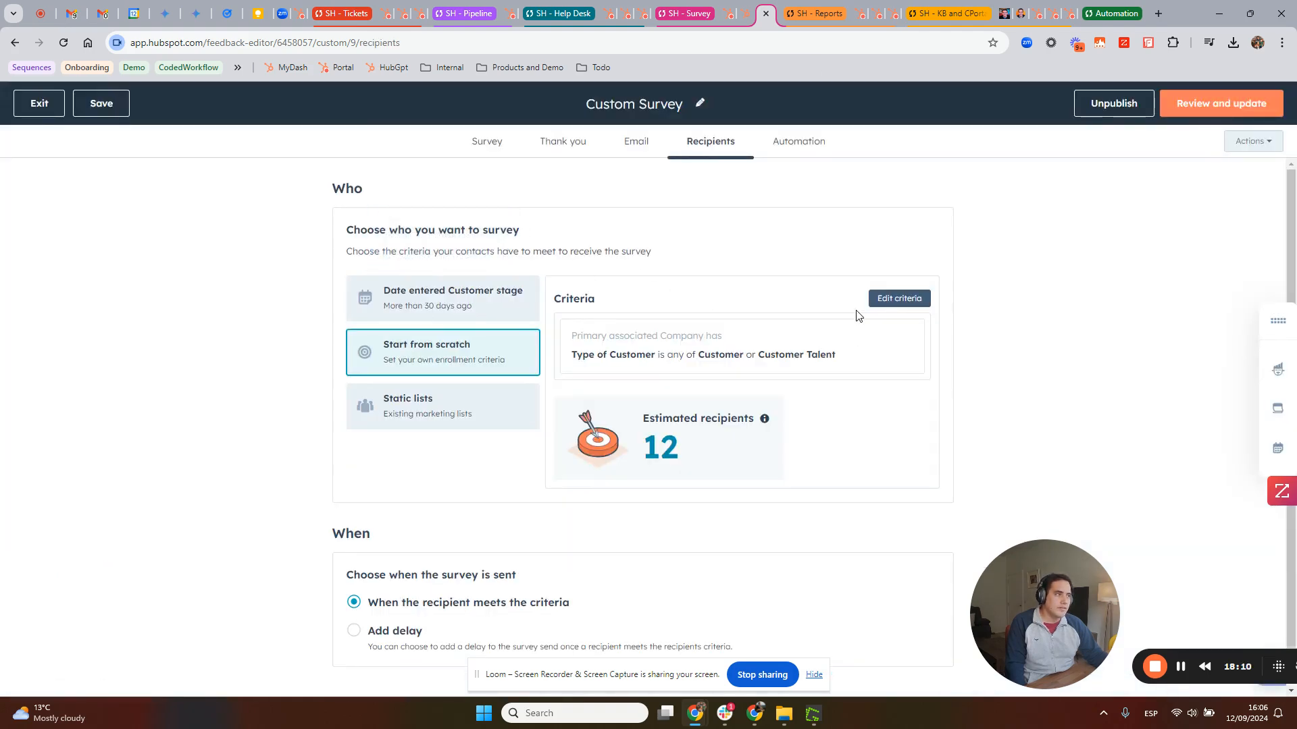
{"action": "left_click", "coordinate": [803, 143]}
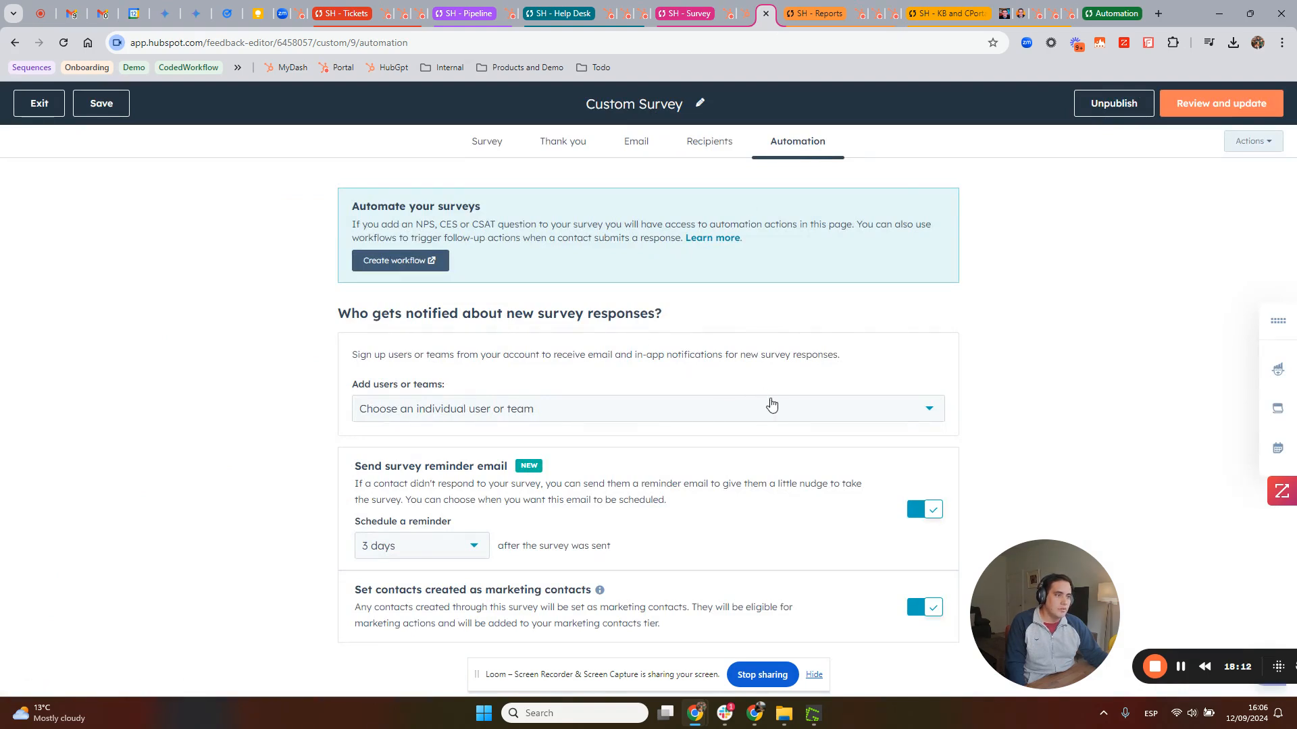
Examine the Service Team dashboard's reports on ticket types, pipeline status, SLA breakdowns, support volume and average time to close.
{"action": "left_click", "coordinate": [854, 19]}
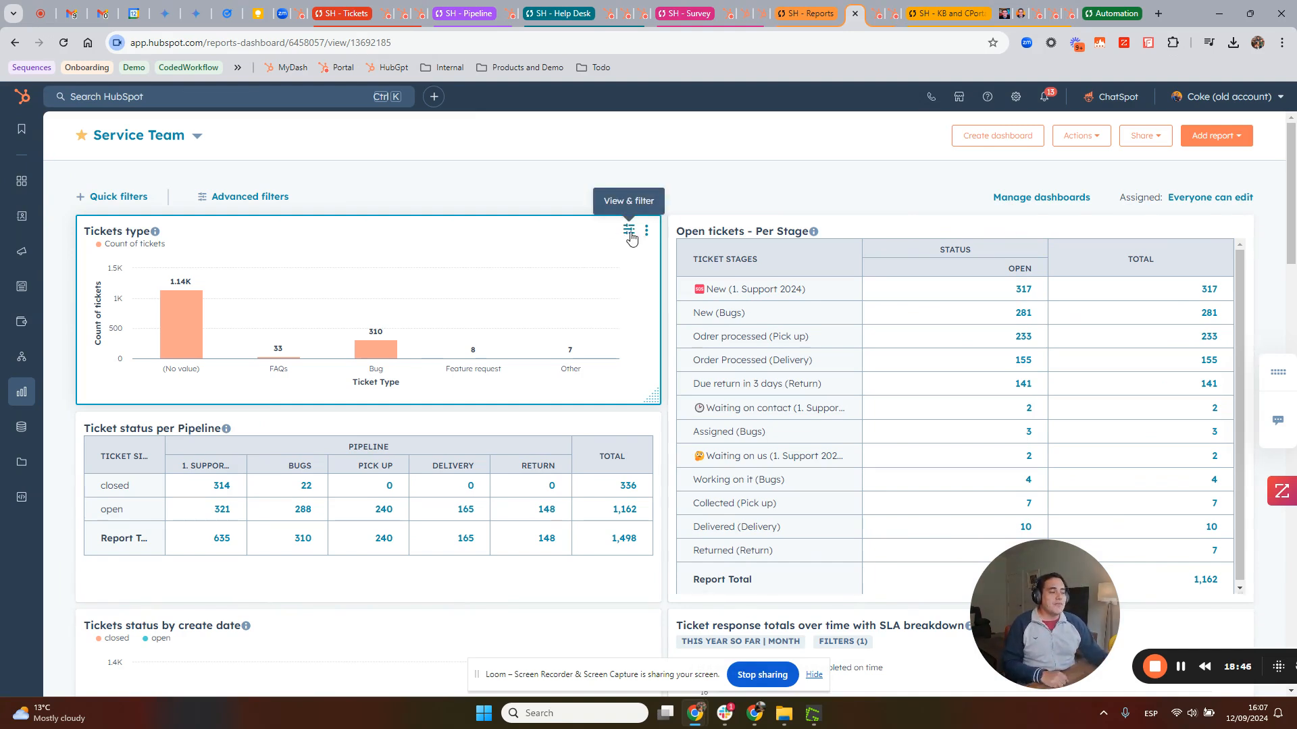
{"action": "scroll", "coordinate": [555, 314], "scroll_direction": "down", "scroll_amount": 15}
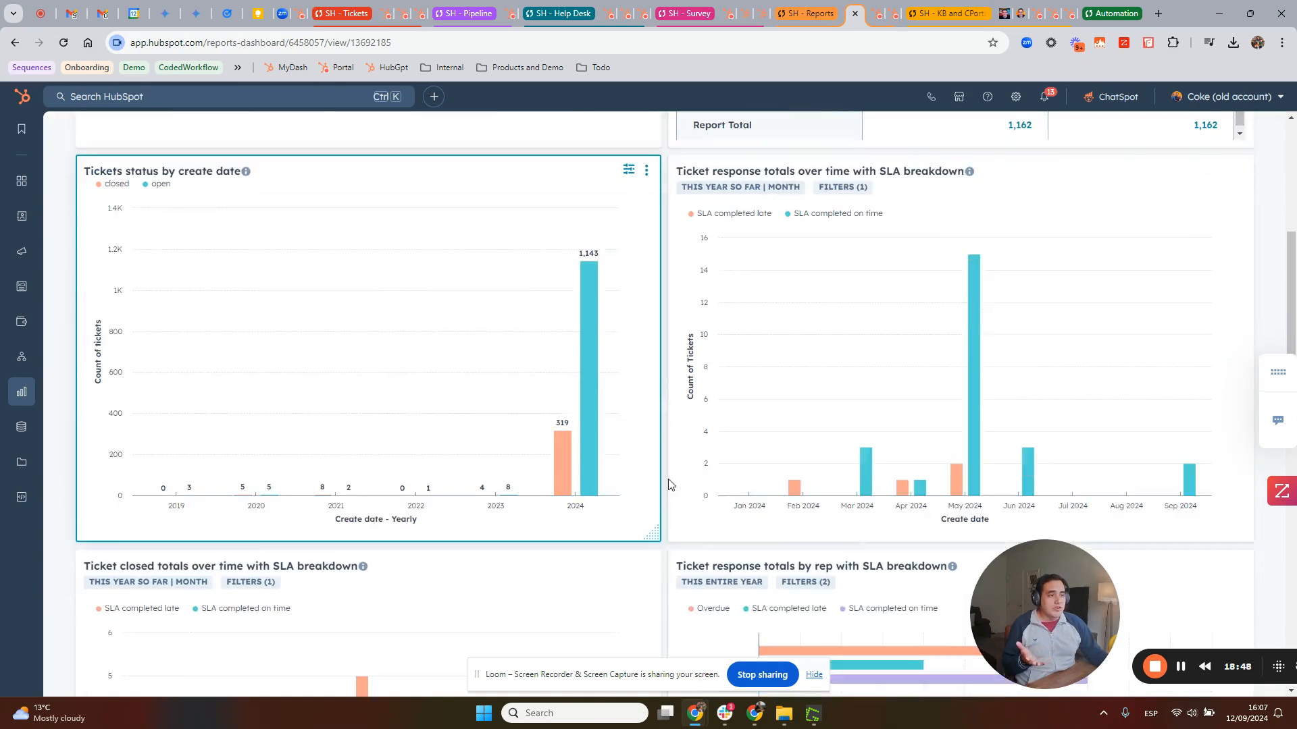
{"action": "scroll", "coordinate": [555, 314], "scroll_direction": "up", "scroll_amount": 3}
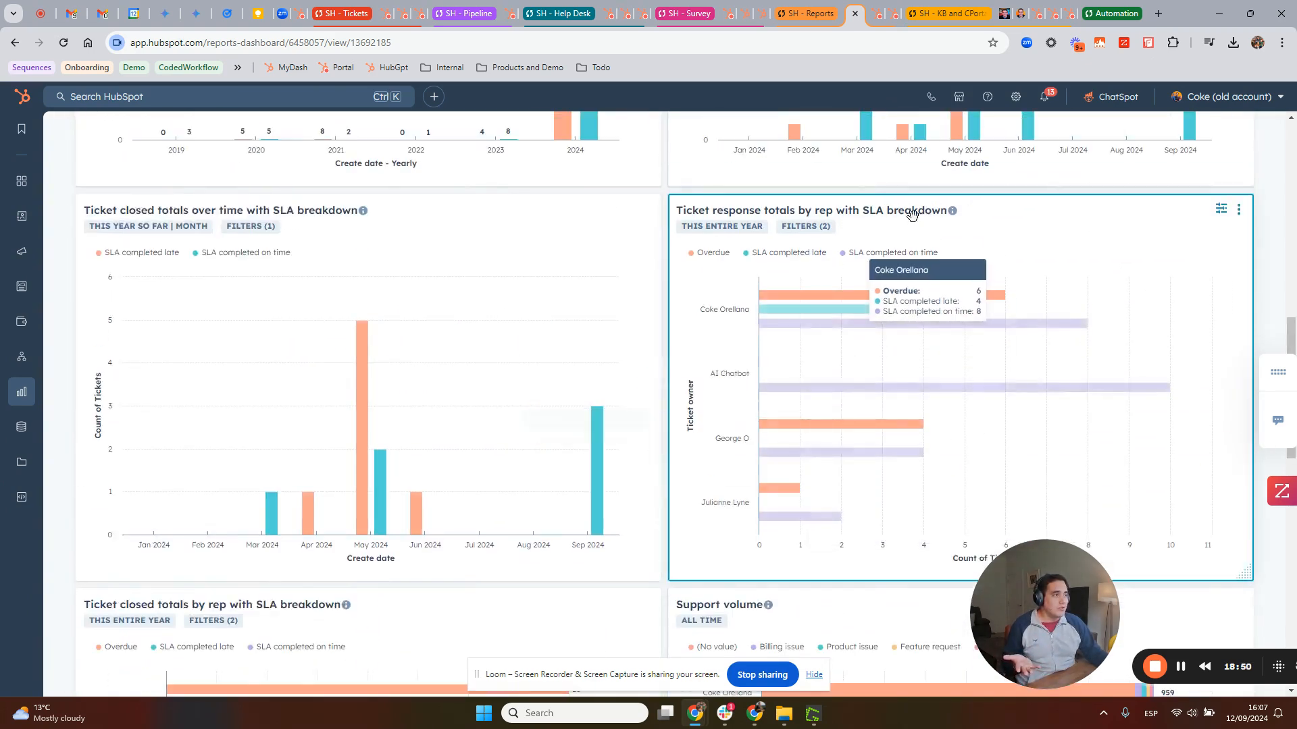
{"action": "mouse_move", "coordinate": [878, 363]}
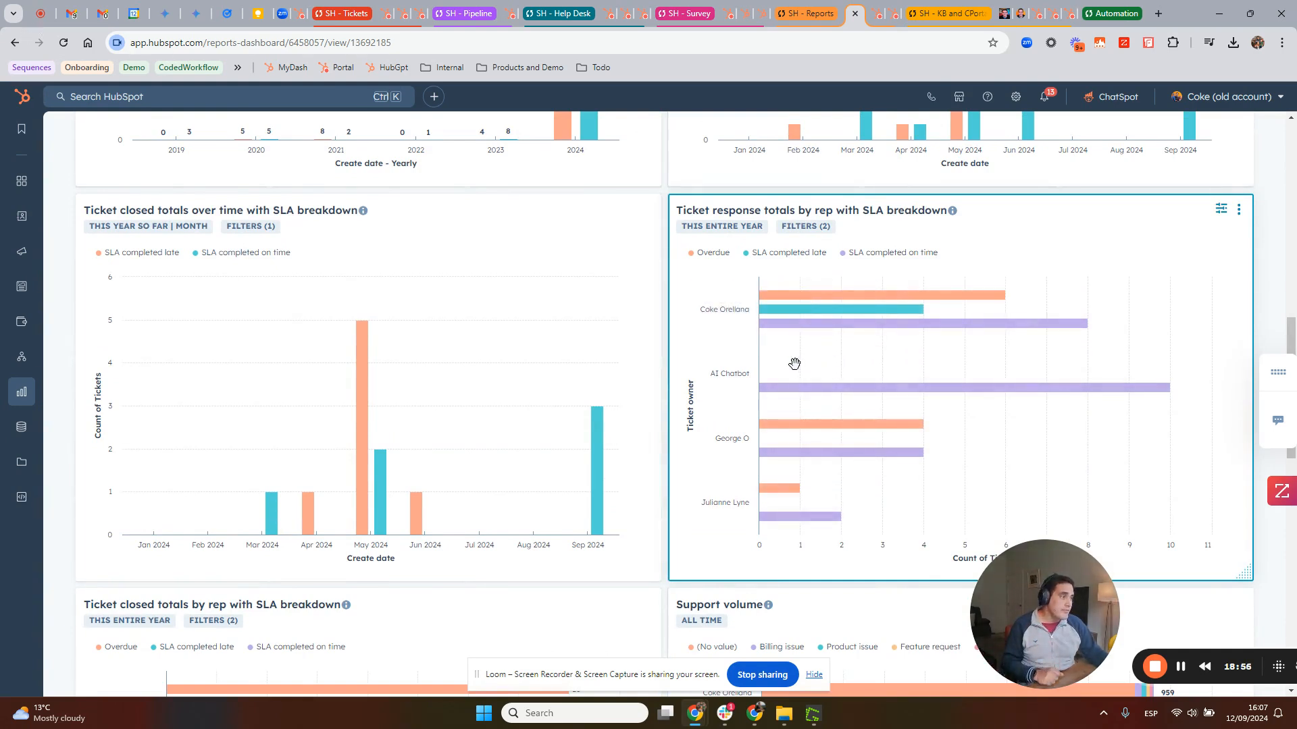
{"action": "scroll", "coordinate": [794, 364], "scroll_direction": "down", "scroll_amount": 8}
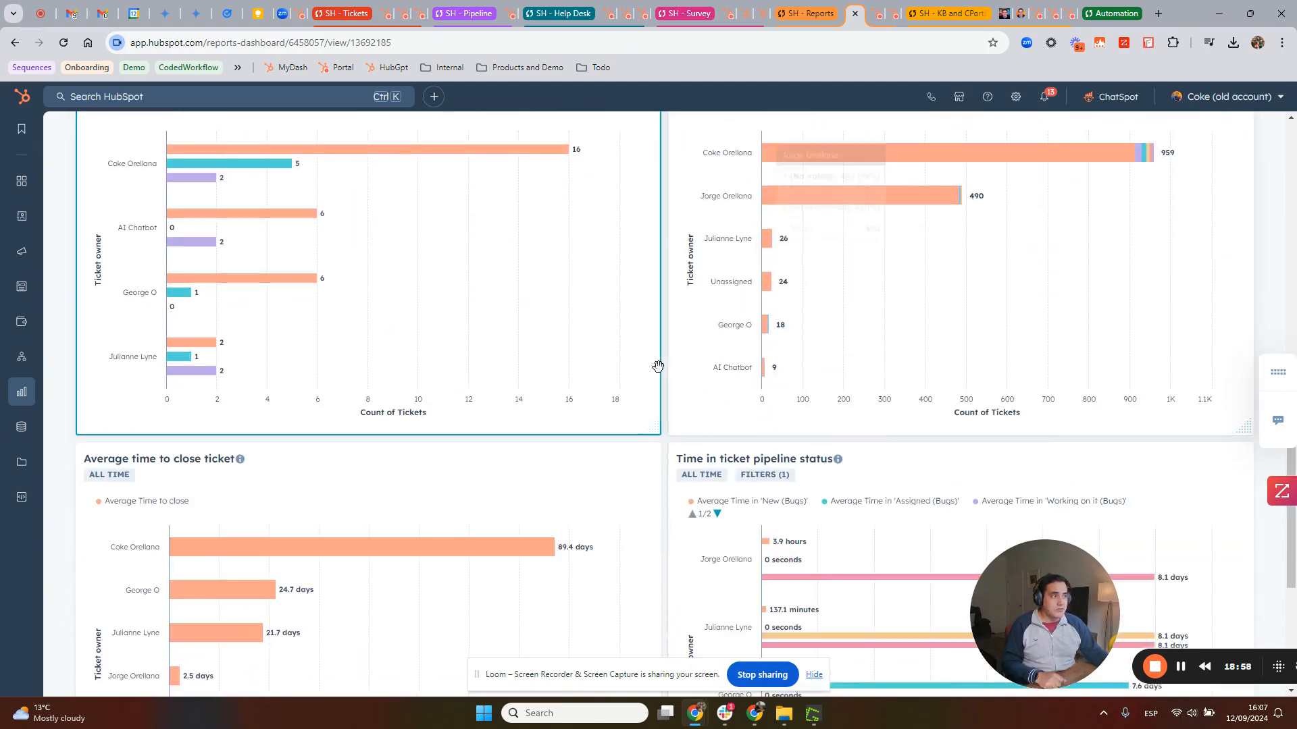
{"action": "scroll", "coordinate": [658, 366], "scroll_direction": "up", "scroll_amount": 6}
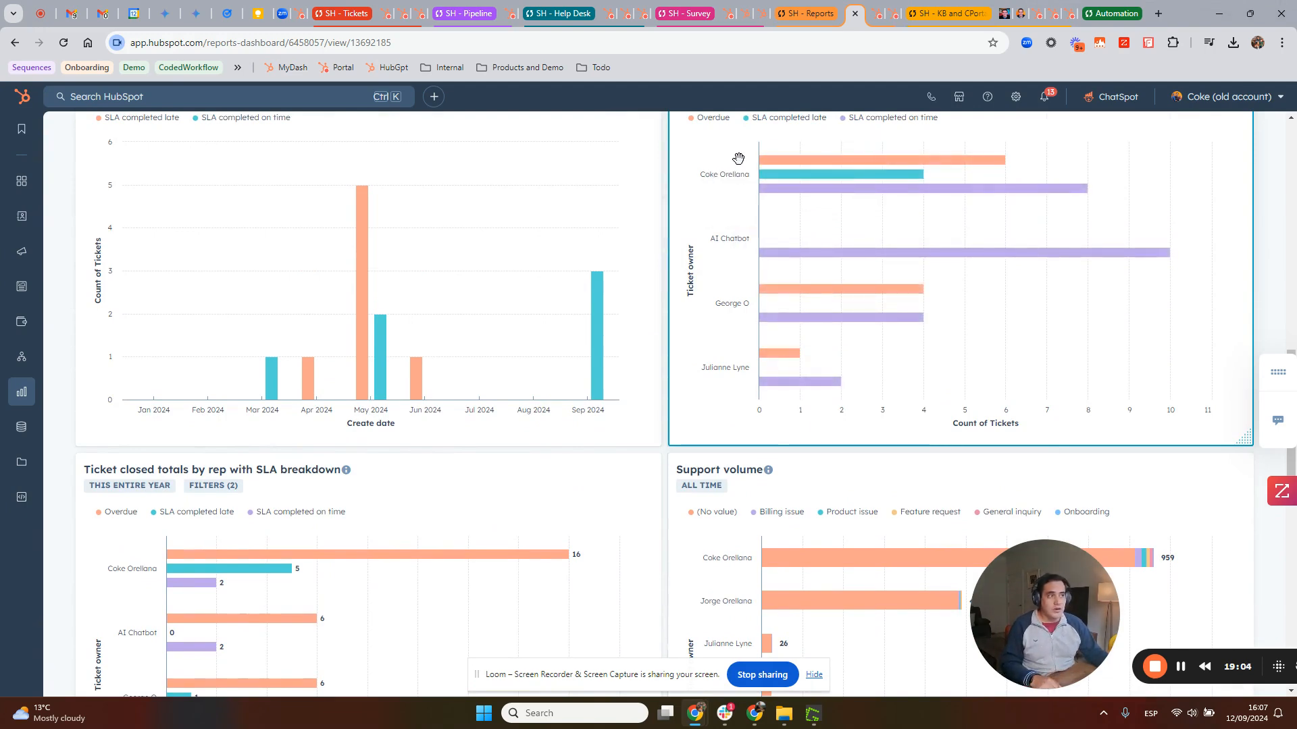
{"action": "scroll", "coordinate": [669, 487], "scroll_direction": "down", "scroll_amount": 7}
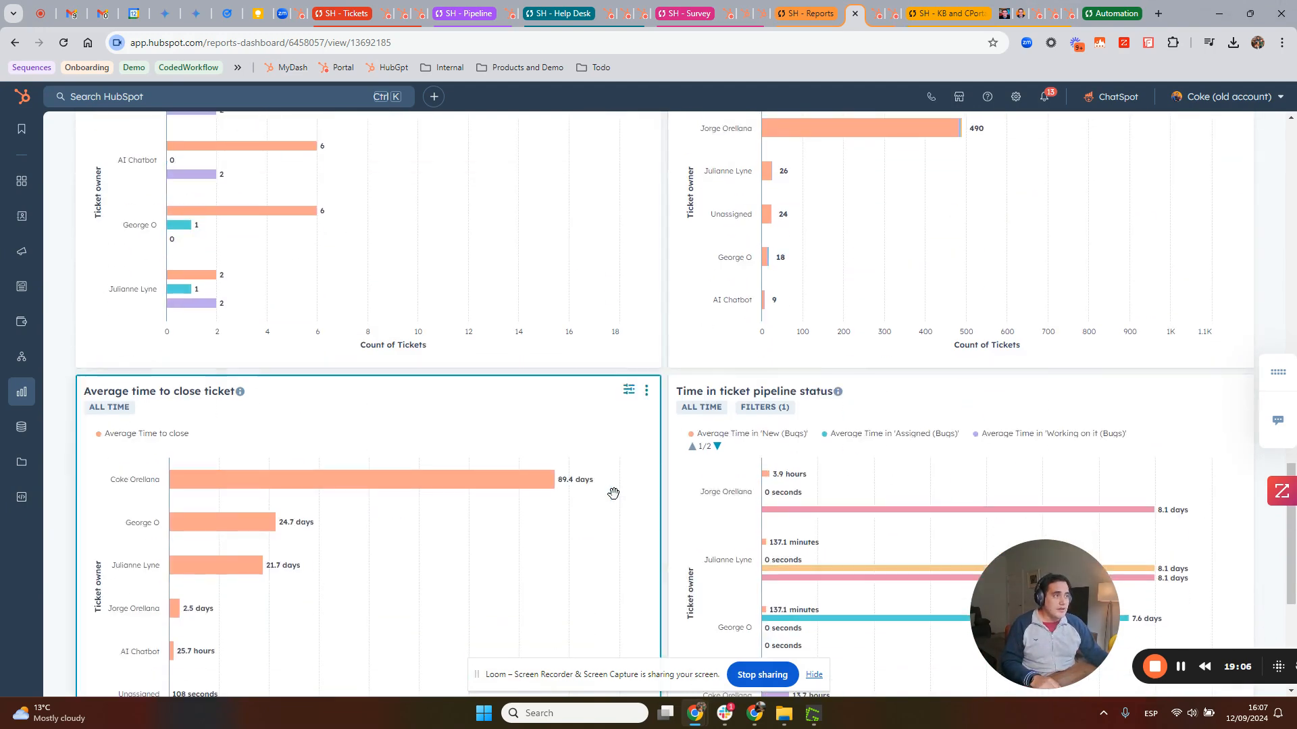
{"action": "scroll", "coordinate": [613, 493], "scroll_direction": "up", "scroll_amount": 2}
{"action": "scroll", "coordinate": [560, 431], "scroll_direction": "down", "scroll_amount": 4}
{"action": "scroll", "coordinate": [549, 401], "scroll_direction": "up", "scroll_amount": 10}
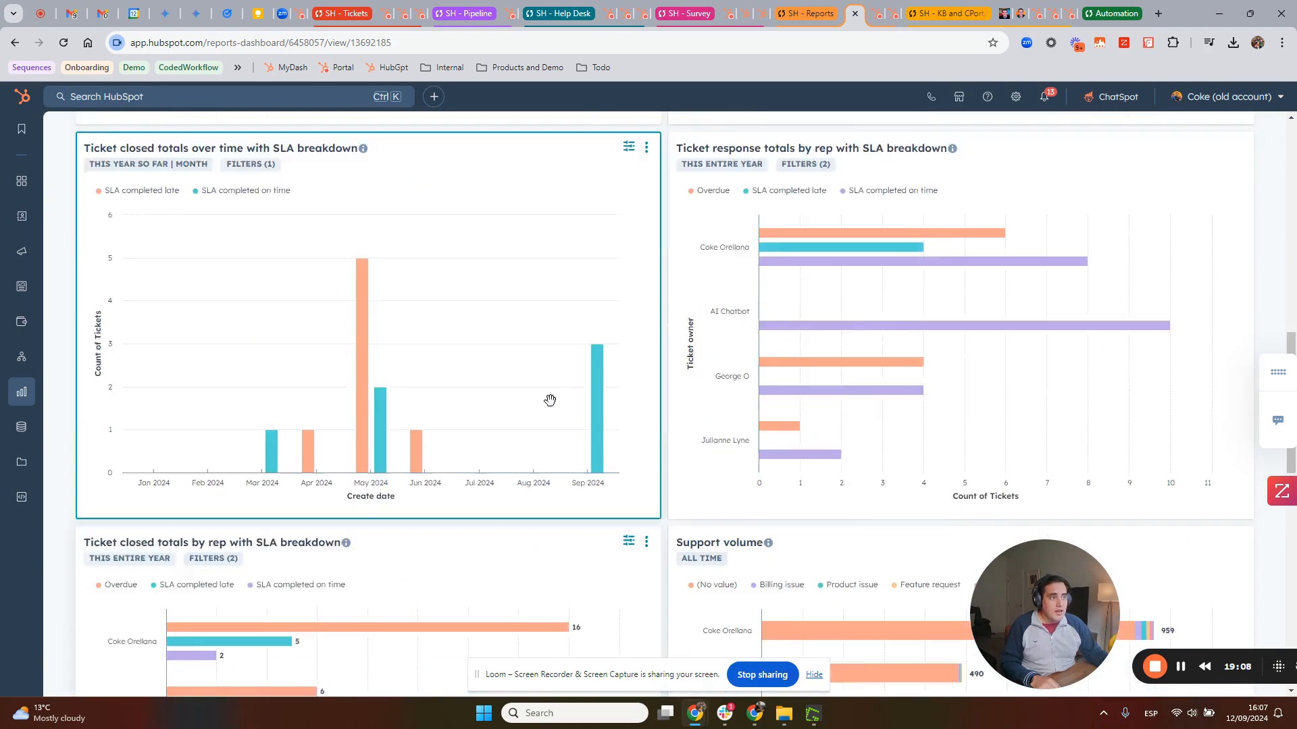
{"action": "scroll", "coordinate": [550, 400], "scroll_direction": "up", "scroll_amount": 3}
{"action": "scroll", "coordinate": [513, 379], "scroll_direction": "down", "scroll_amount": 14}
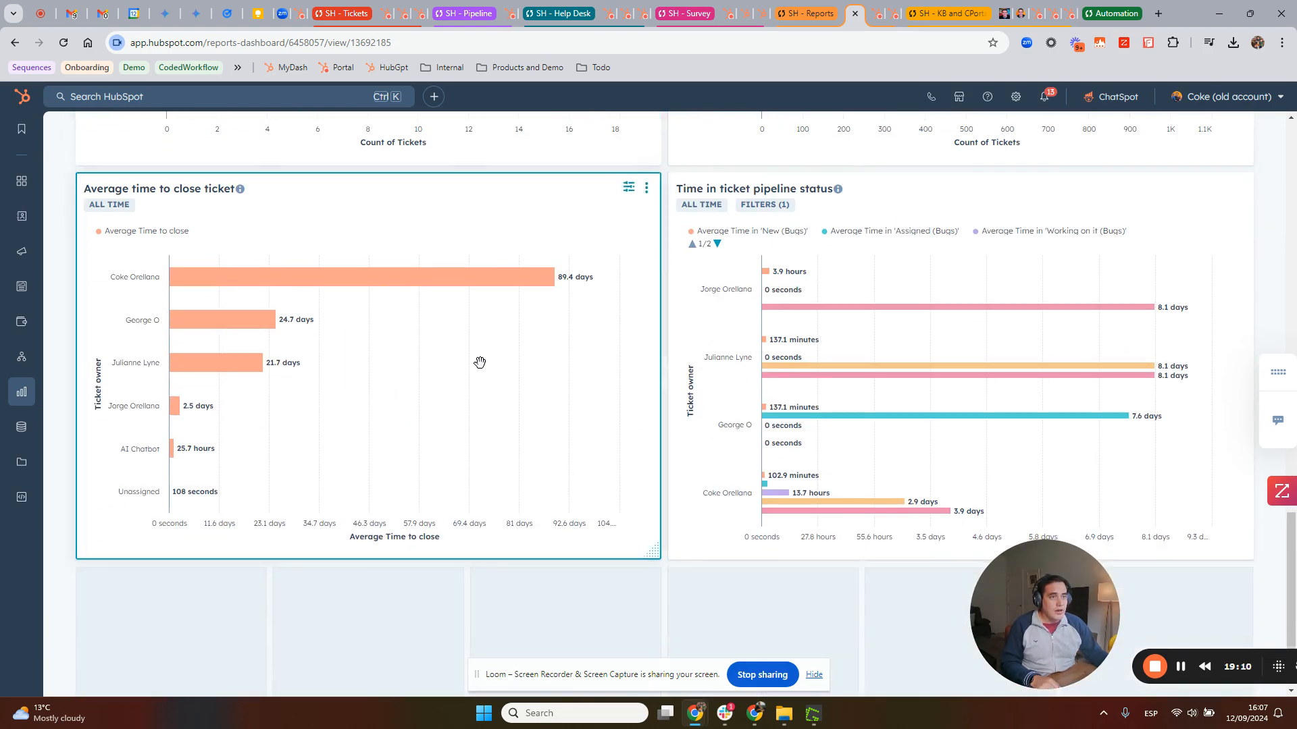
{"action": "scroll", "coordinate": [493, 375], "scroll_direction": "up", "scroll_amount": 15}
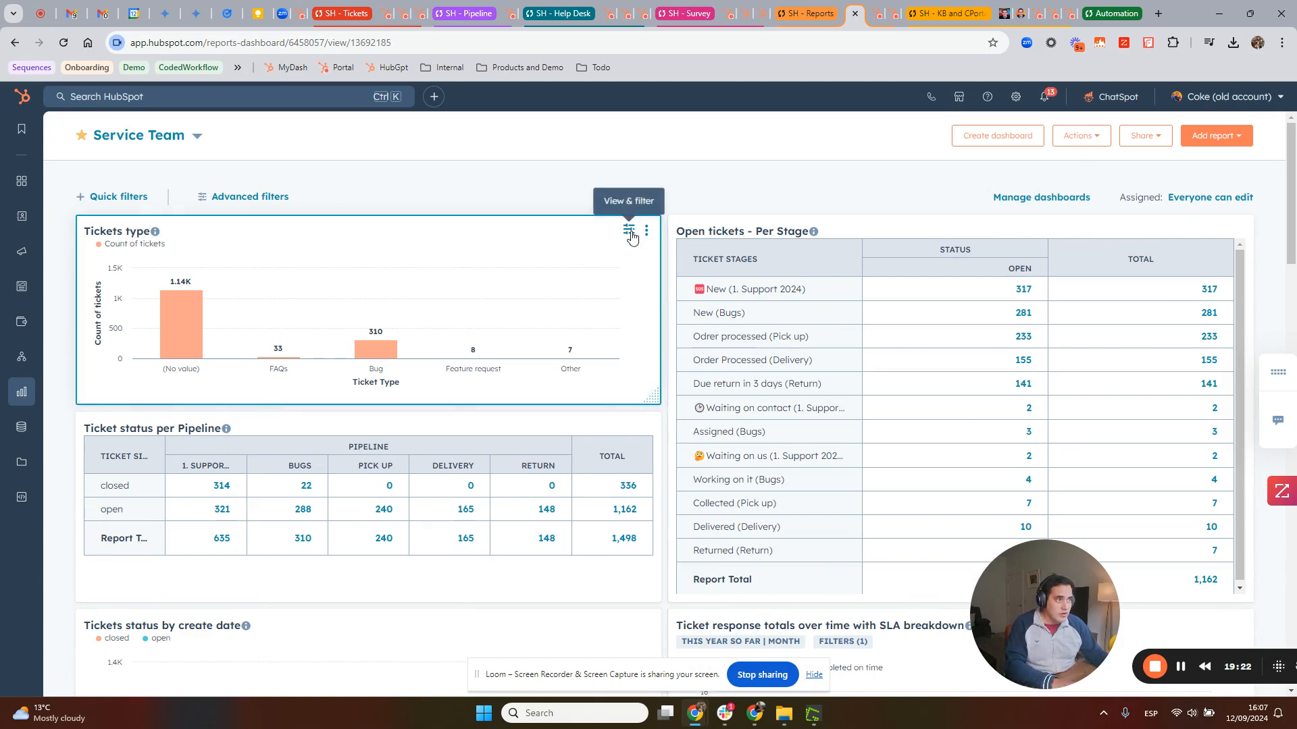
{"action": "mouse_move", "coordinate": [181, 317]}
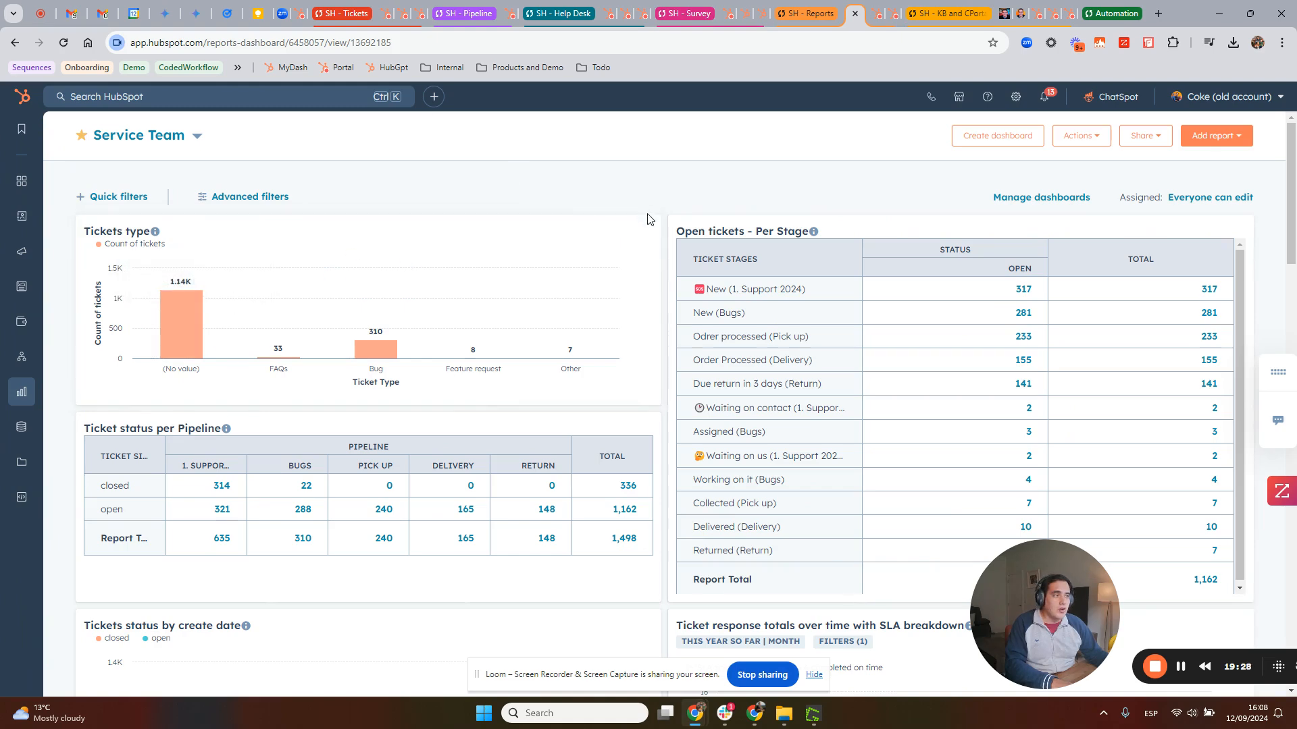
Open the Tickets type report for customization and filter it to tickets whose Ticket Type is known.
{"action": "left_click", "coordinate": [629, 232]}
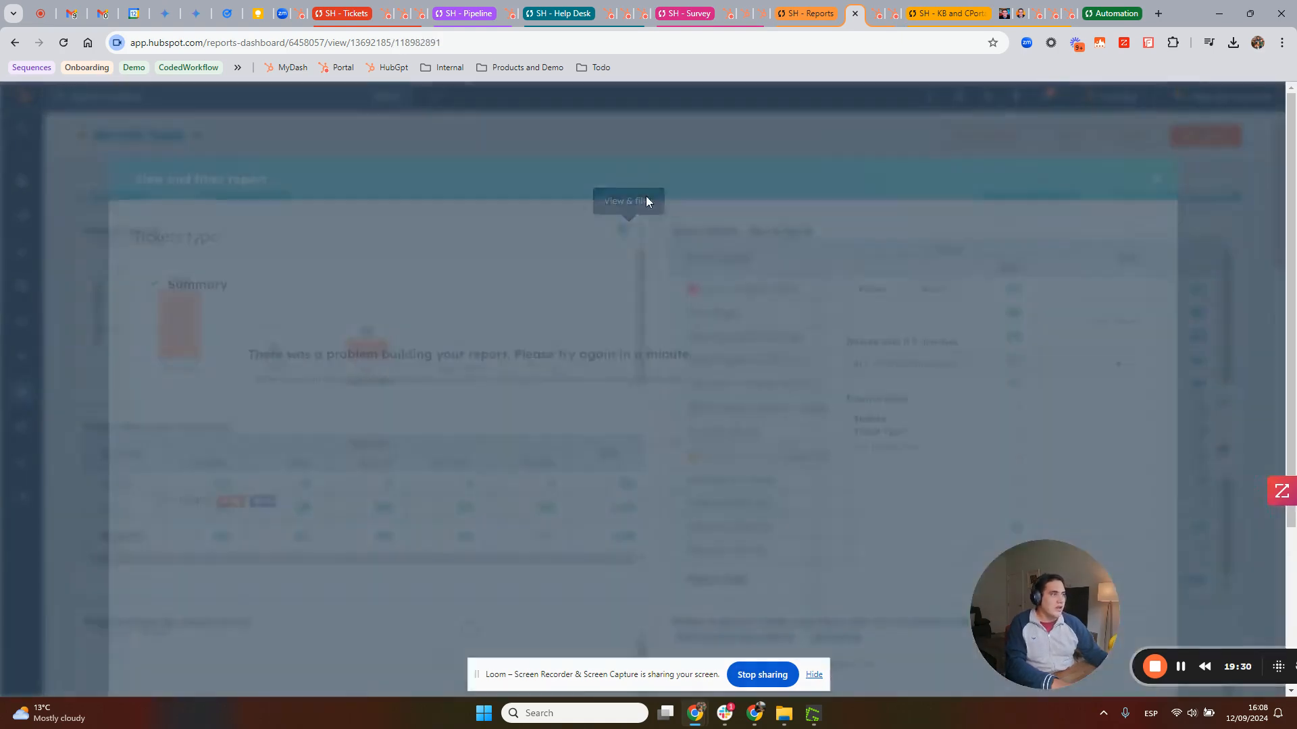
{"action": "scroll", "coordinate": [662, 429], "scroll_direction": "down", "scroll_amount": 4}
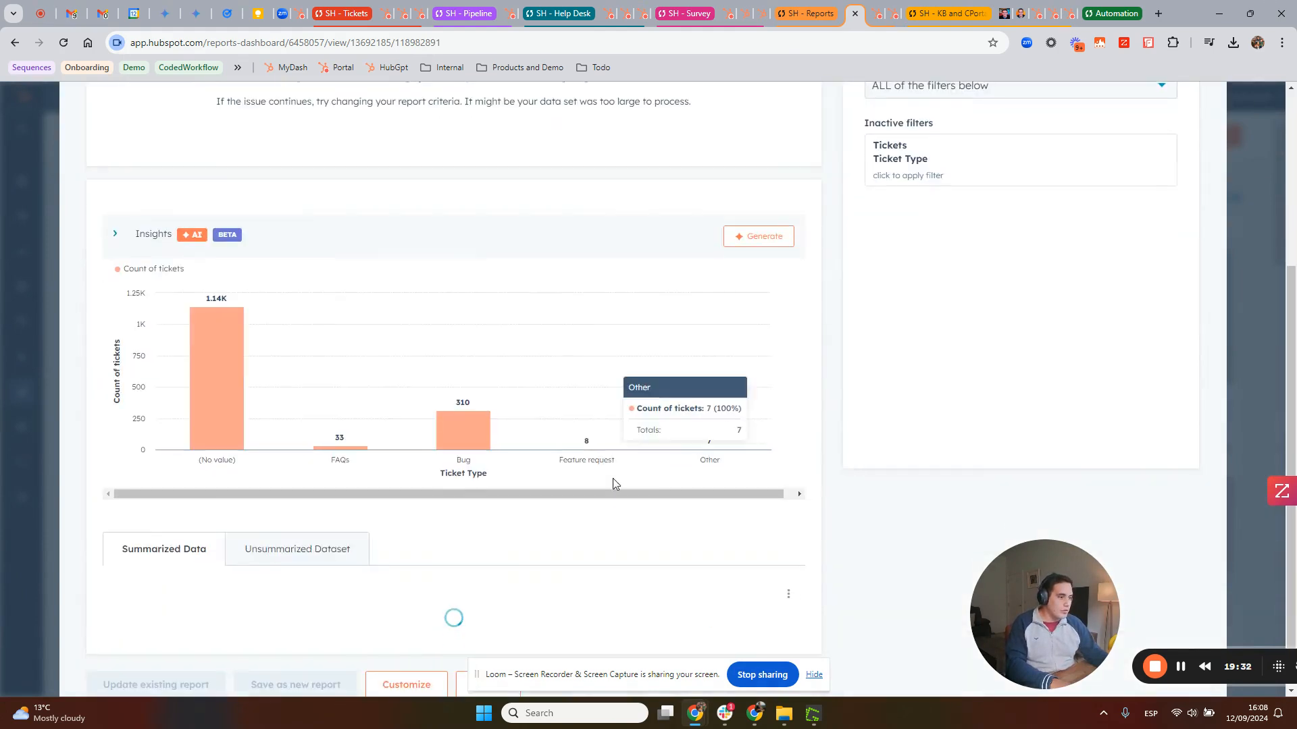
{"action": "left_click", "coordinate": [397, 678]}
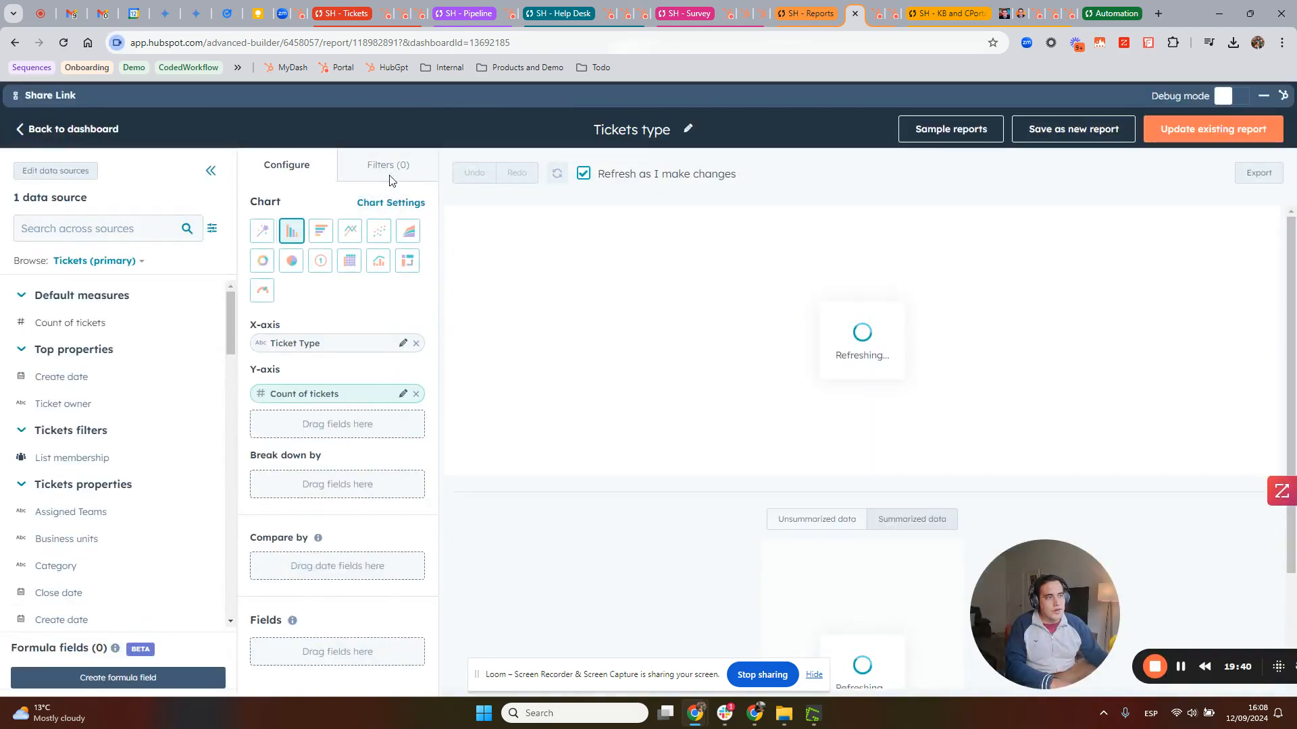
{"action": "left_click", "coordinate": [391, 177]}
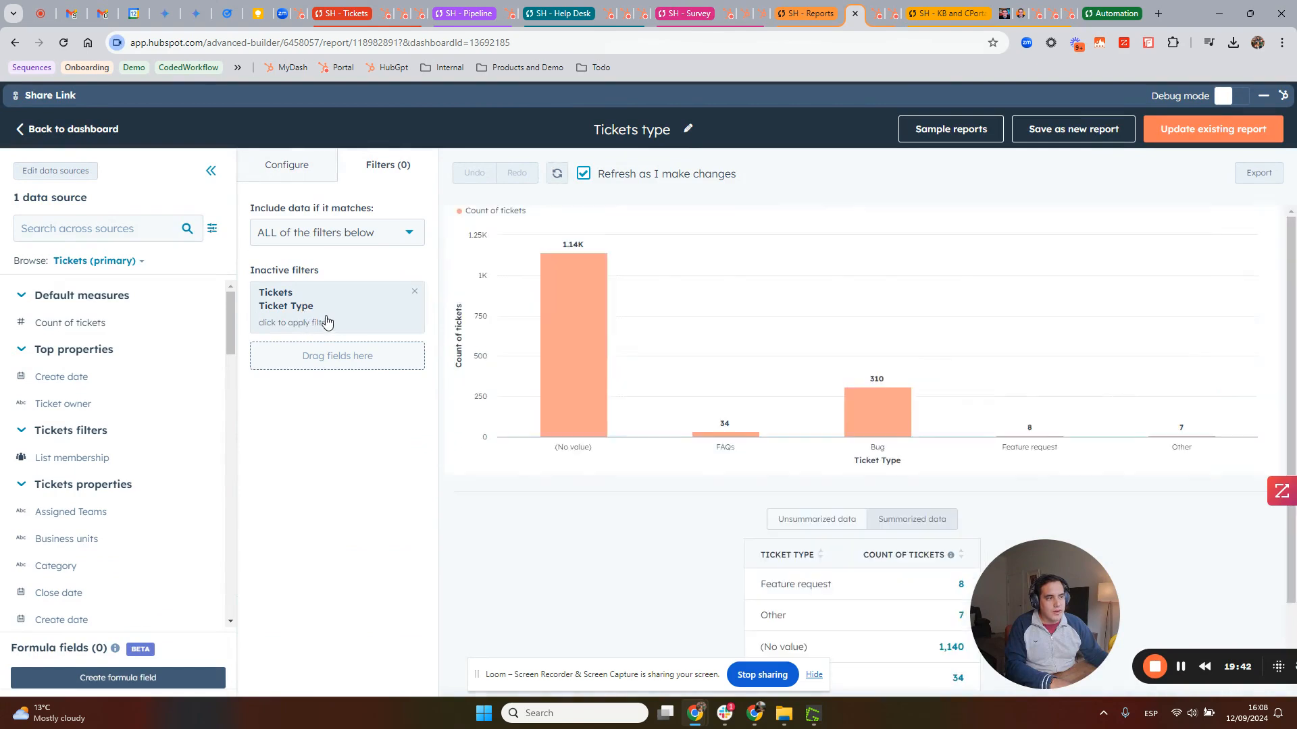
{"action": "left_click", "coordinate": [321, 319]}
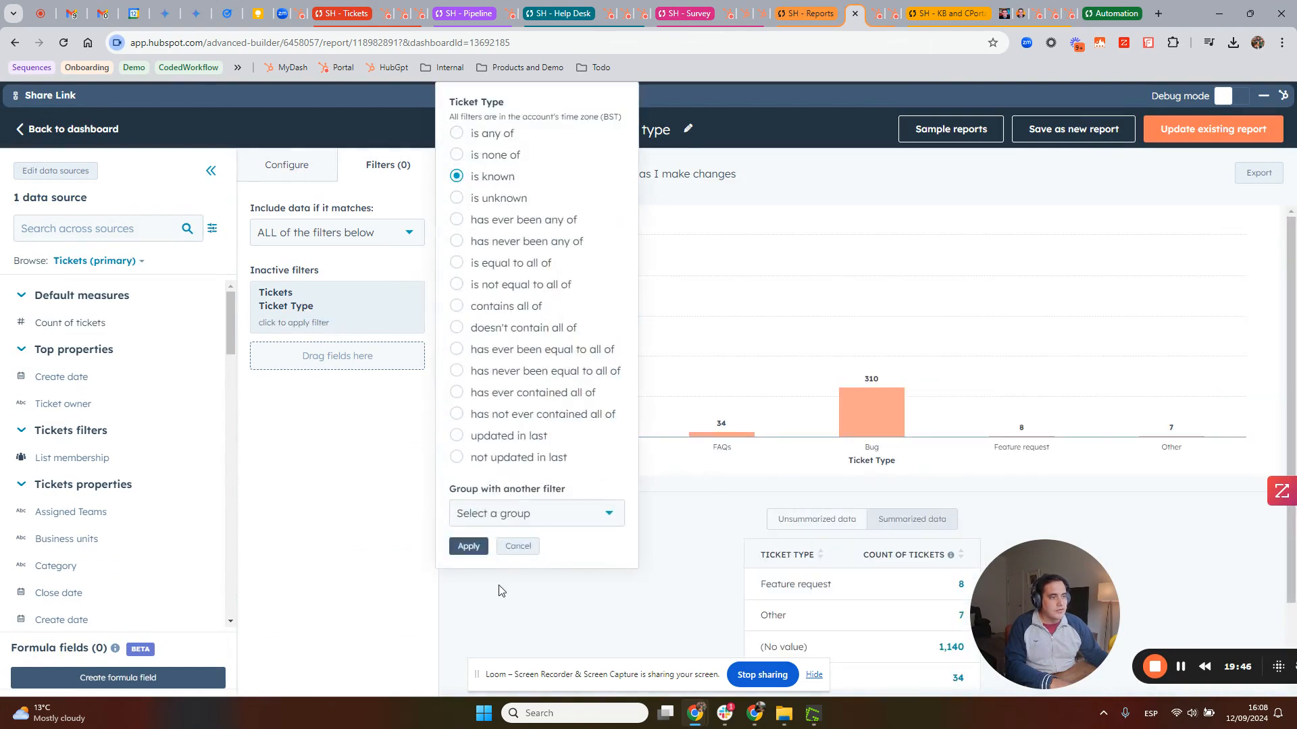
{"action": "left_click", "coordinate": [468, 547]}
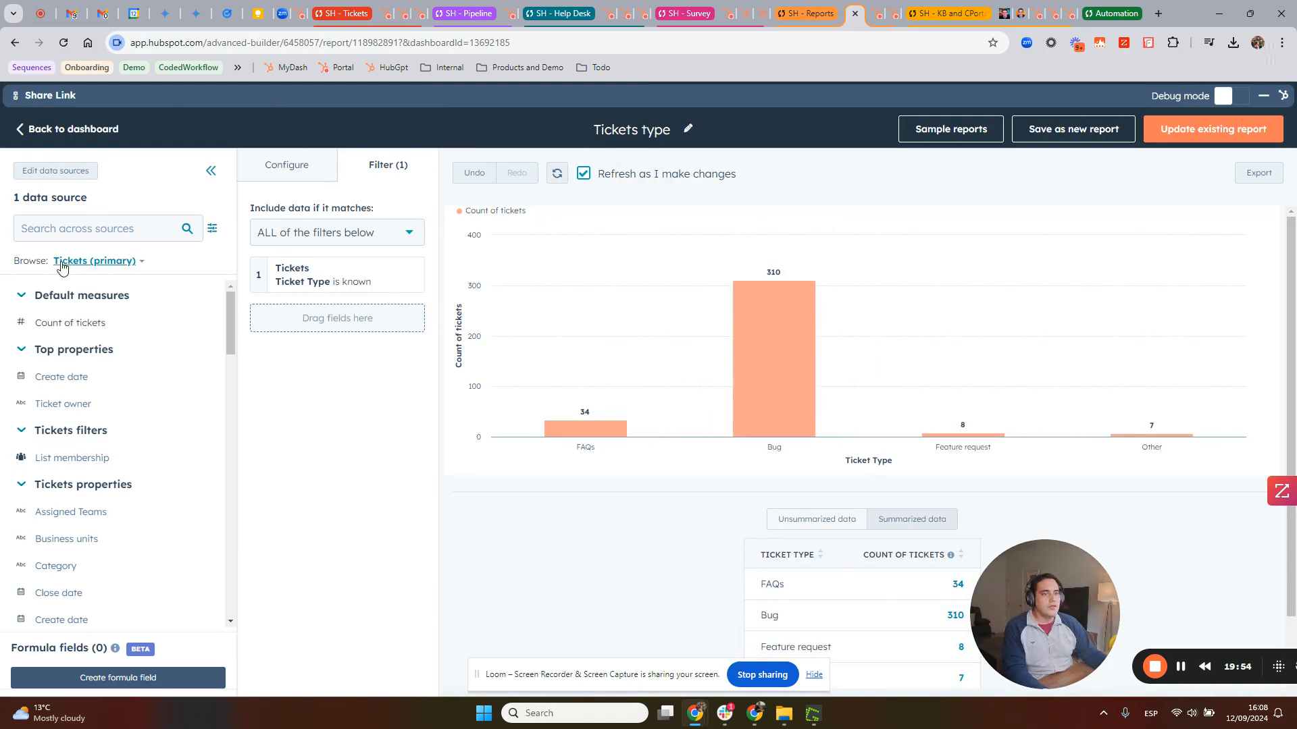
Review the Tickets type report's chart and filter settings, and break the chart down by Ticket owner.
{"action": "left_click", "coordinate": [287, 166]}
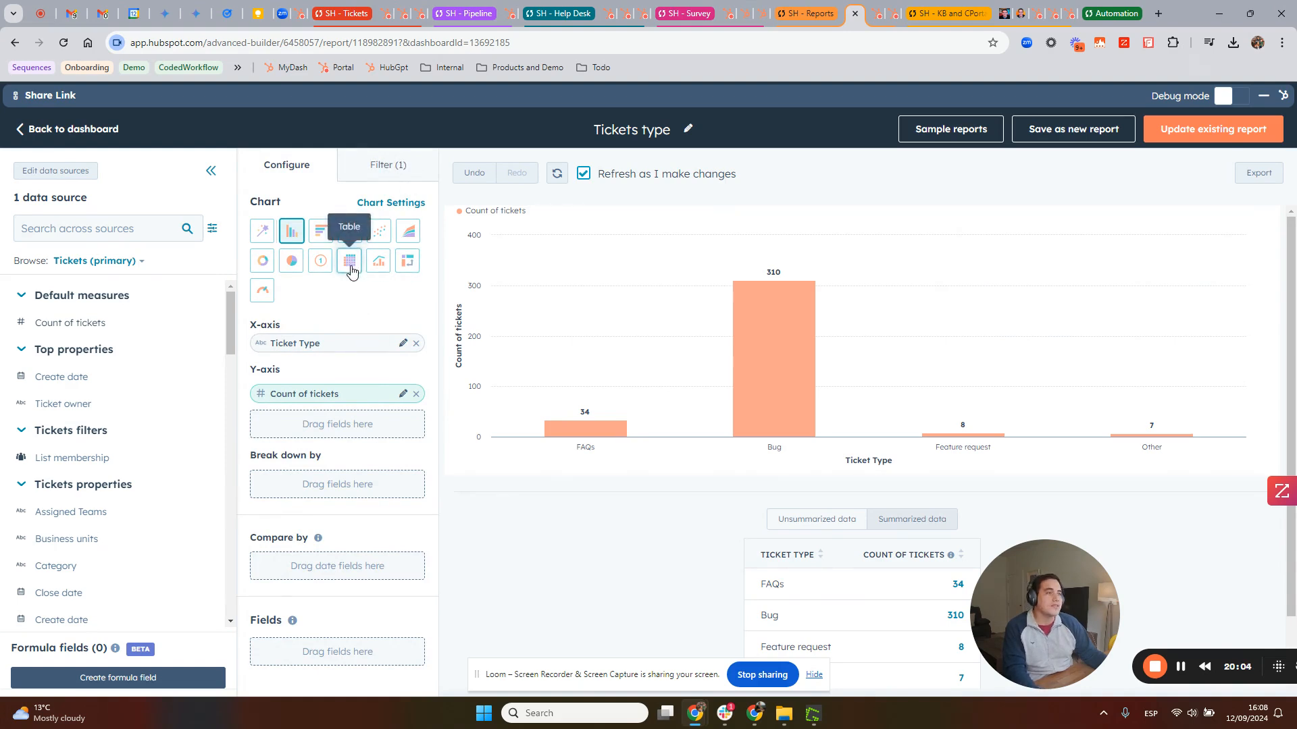
{"action": "left_click", "coordinate": [391, 168]}
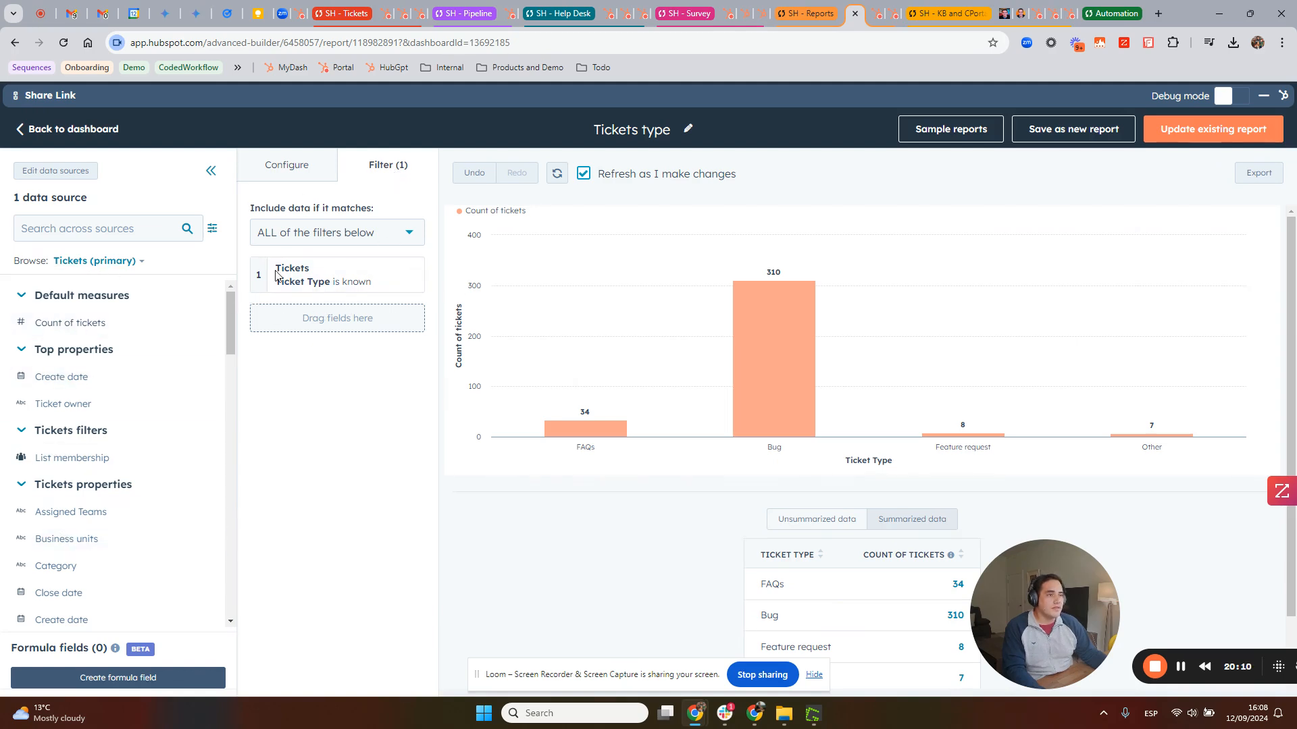
{"action": "left_click", "coordinate": [297, 165]}
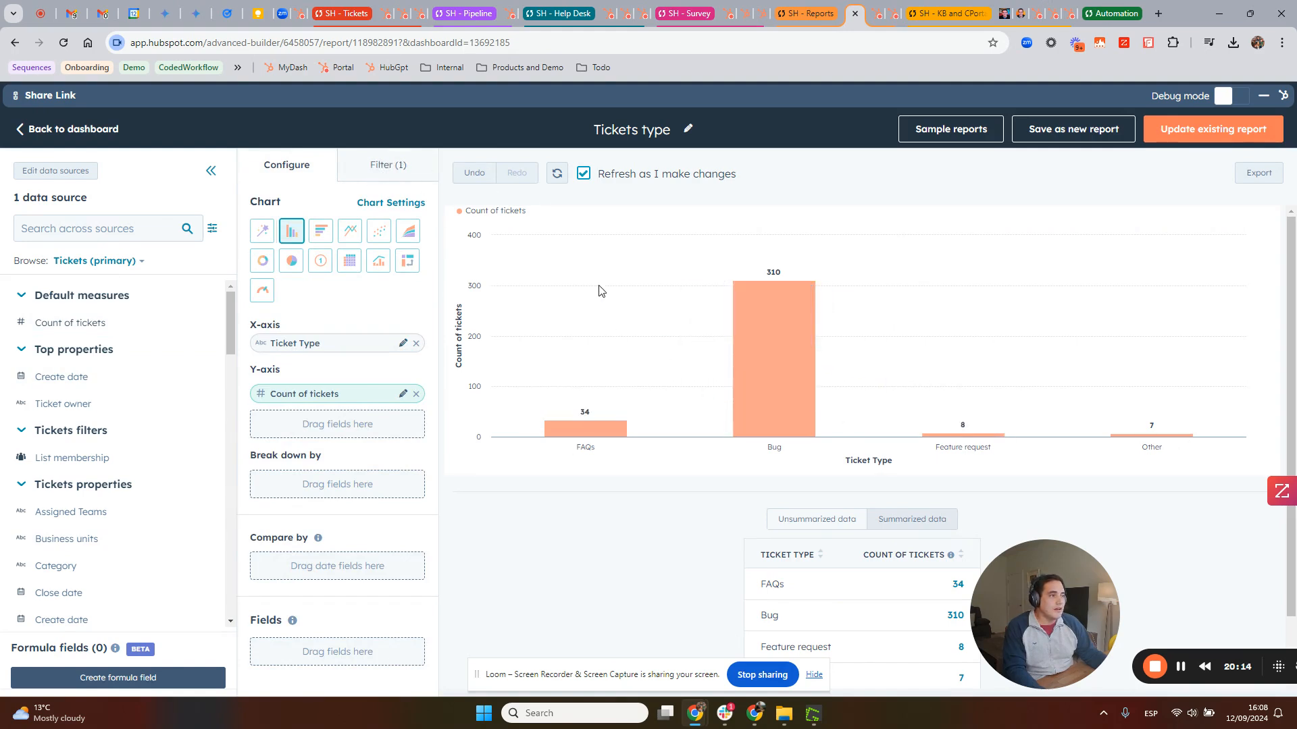
{"action": "left_click", "coordinate": [397, 164]}
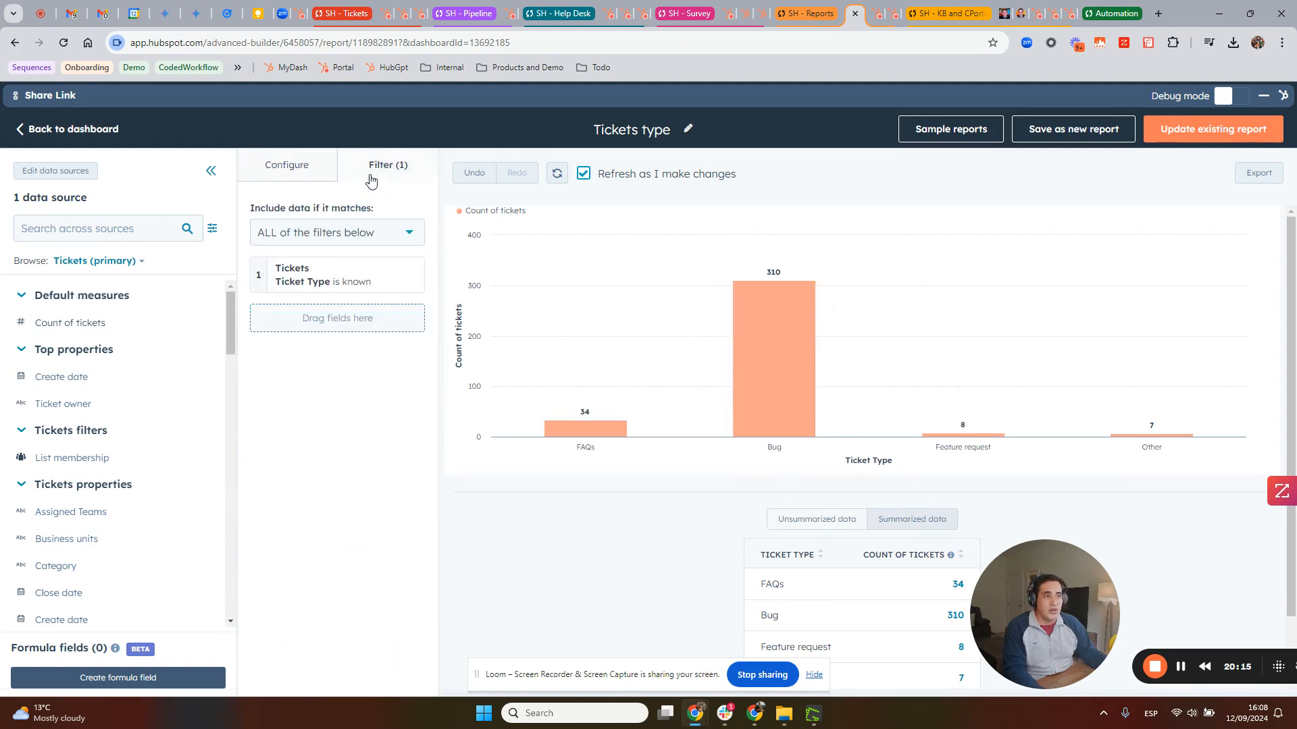
{"action": "left_click", "coordinate": [296, 174]}
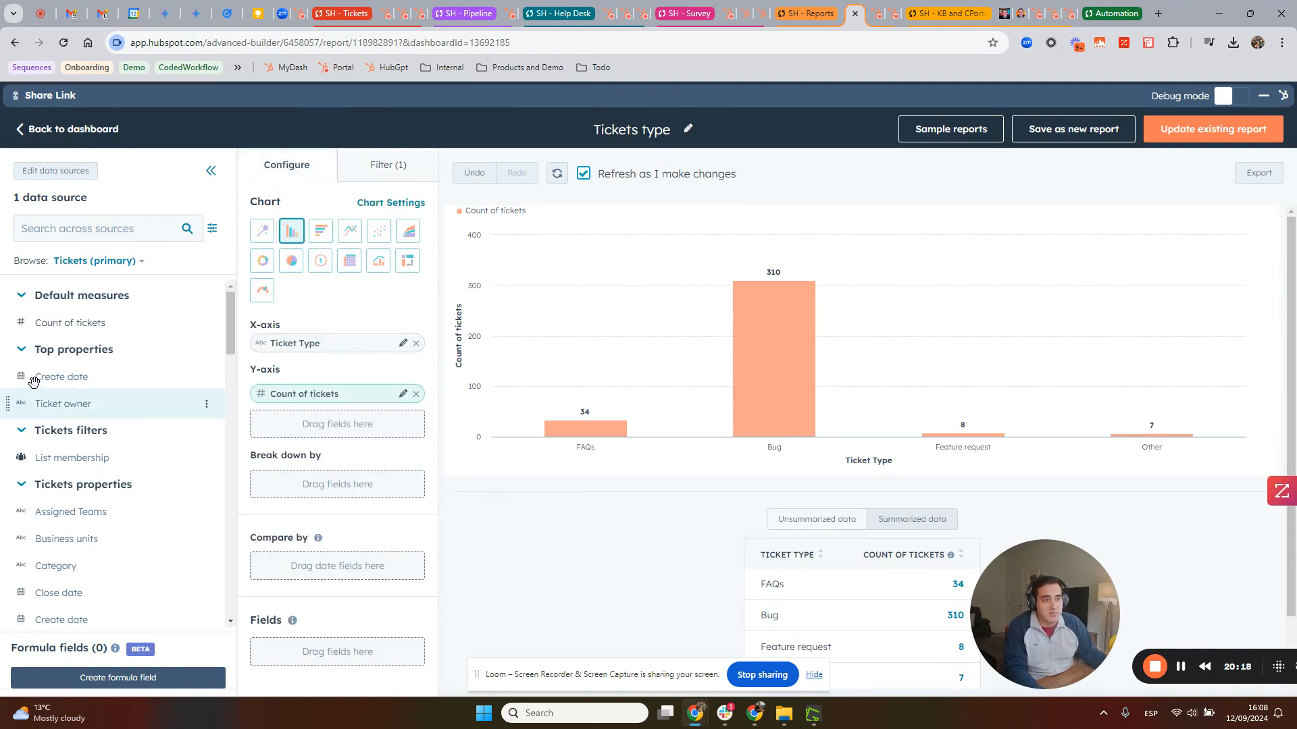
{"action": "left_click_drag", "start_coordinate": [76, 405], "coordinate": [256, 487]}
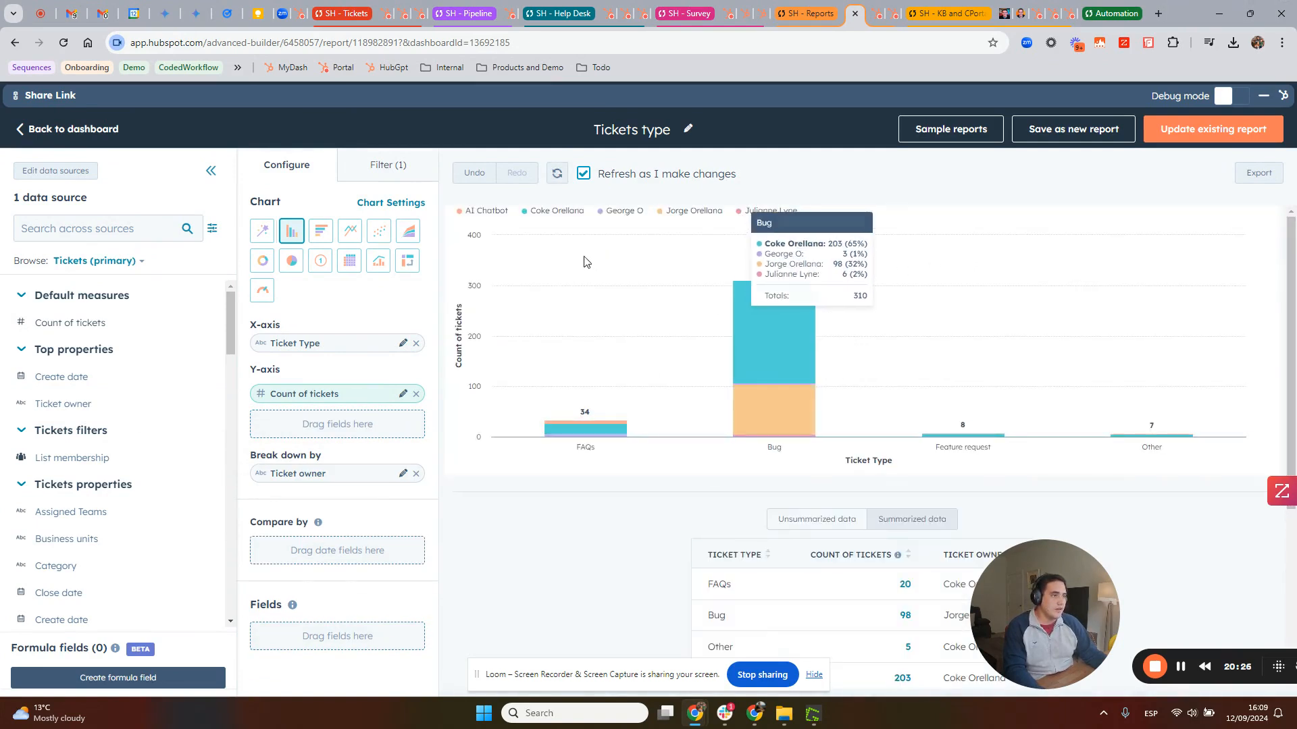
Compare ticket counts between owners by hiding and showing individual owners' series in the Tickets type chart.
{"action": "left_click", "coordinate": [486, 211]}
{"action": "left_click", "coordinate": [617, 214]}
{"action": "left_click", "coordinate": [692, 211]}
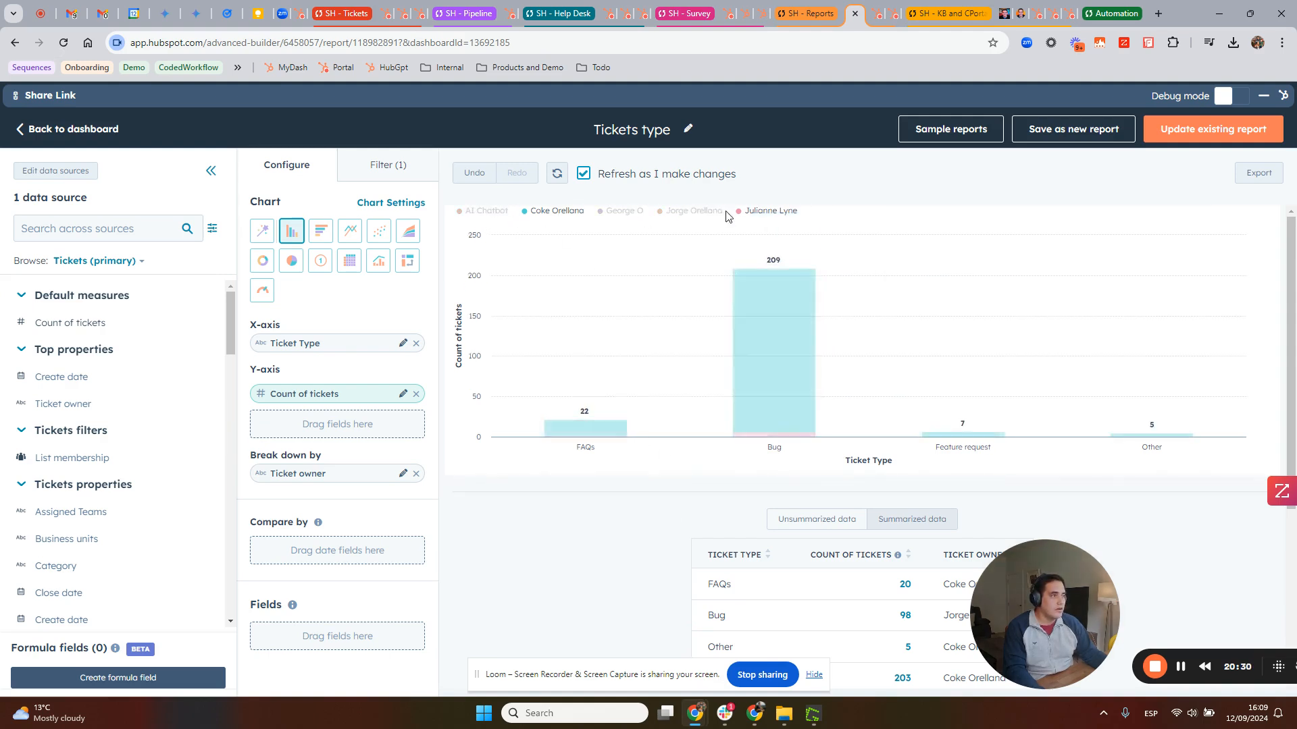
{"action": "left_click", "coordinate": [767, 215]}
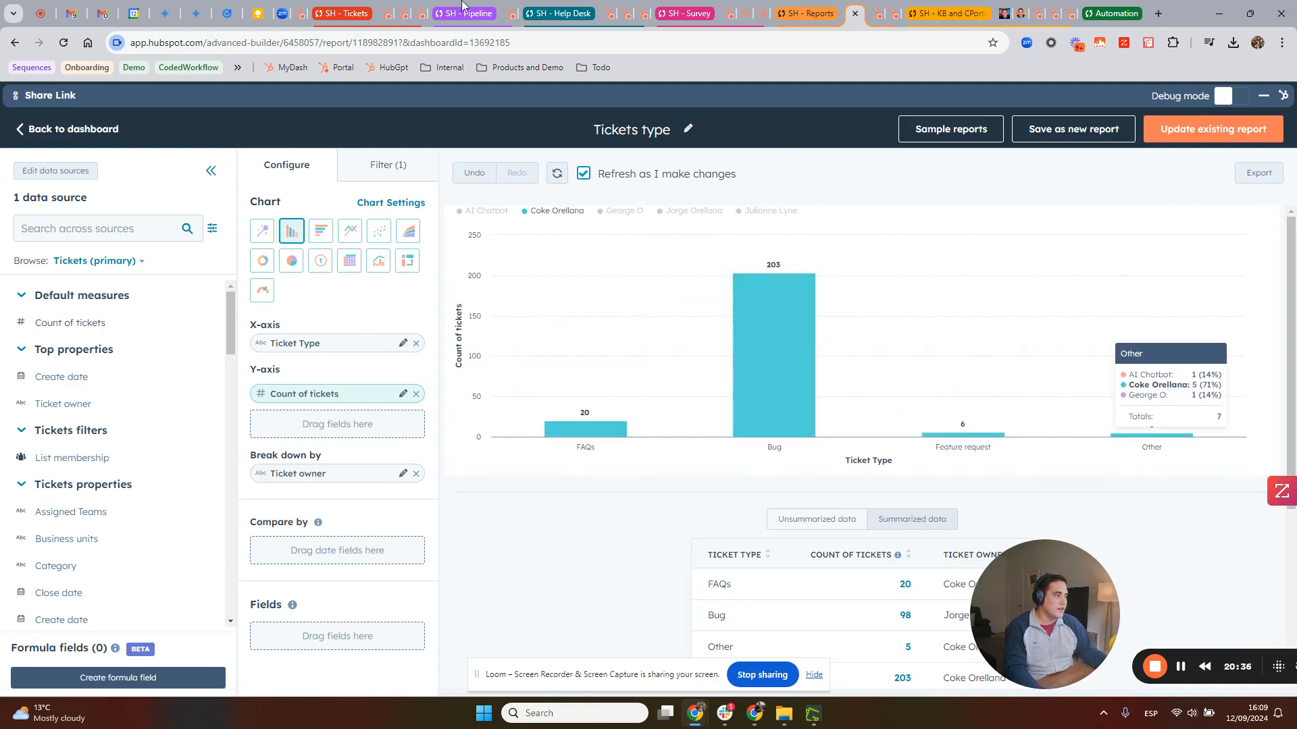
{"action": "left_click", "coordinate": [562, 215]}
{"action": "left_click", "coordinate": [620, 211]}
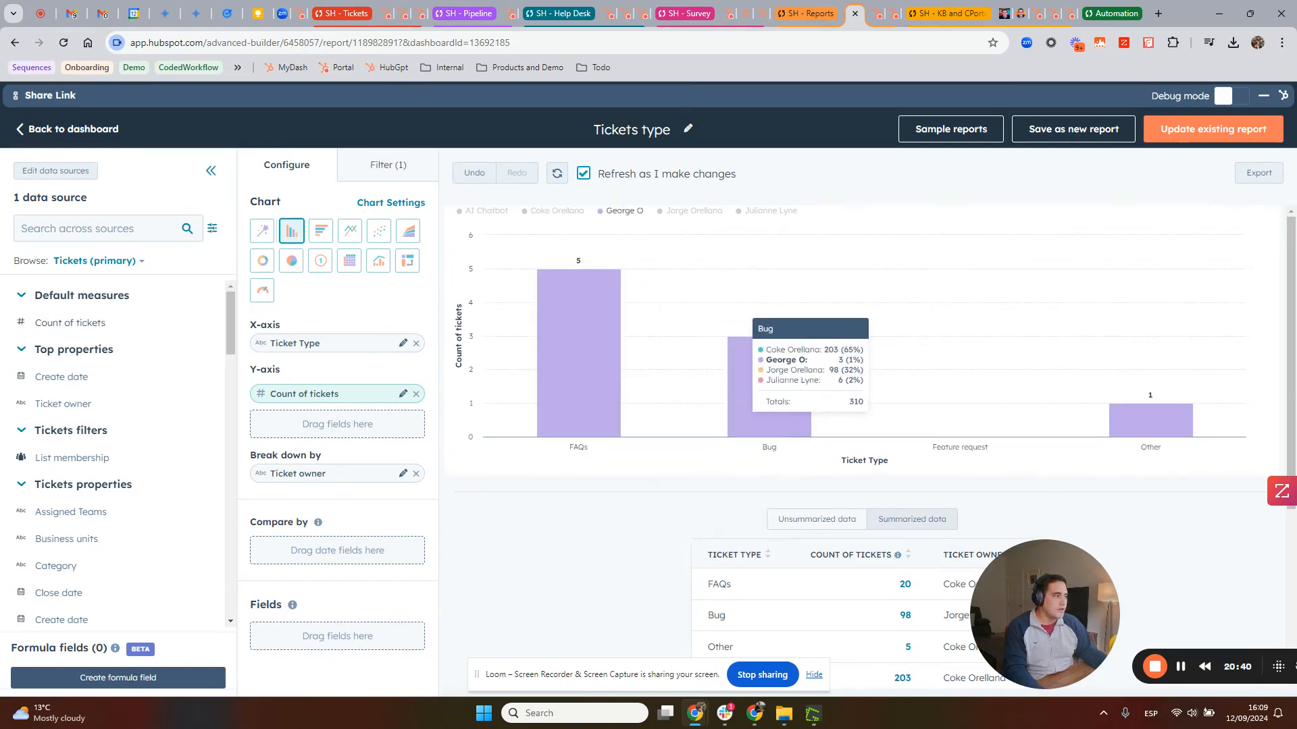
{"action": "left_click", "coordinate": [620, 211]}
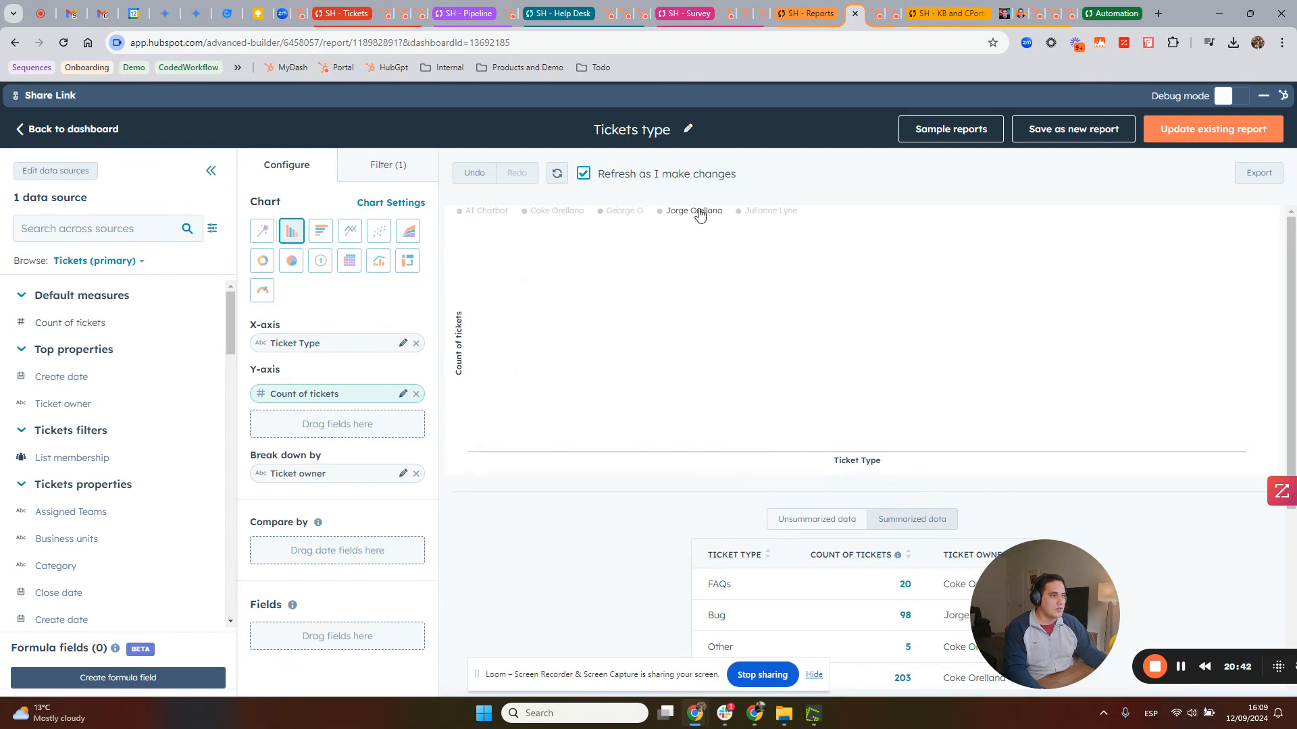
{"action": "left_click", "coordinate": [699, 212]}
{"action": "left_click", "coordinate": [632, 213]}
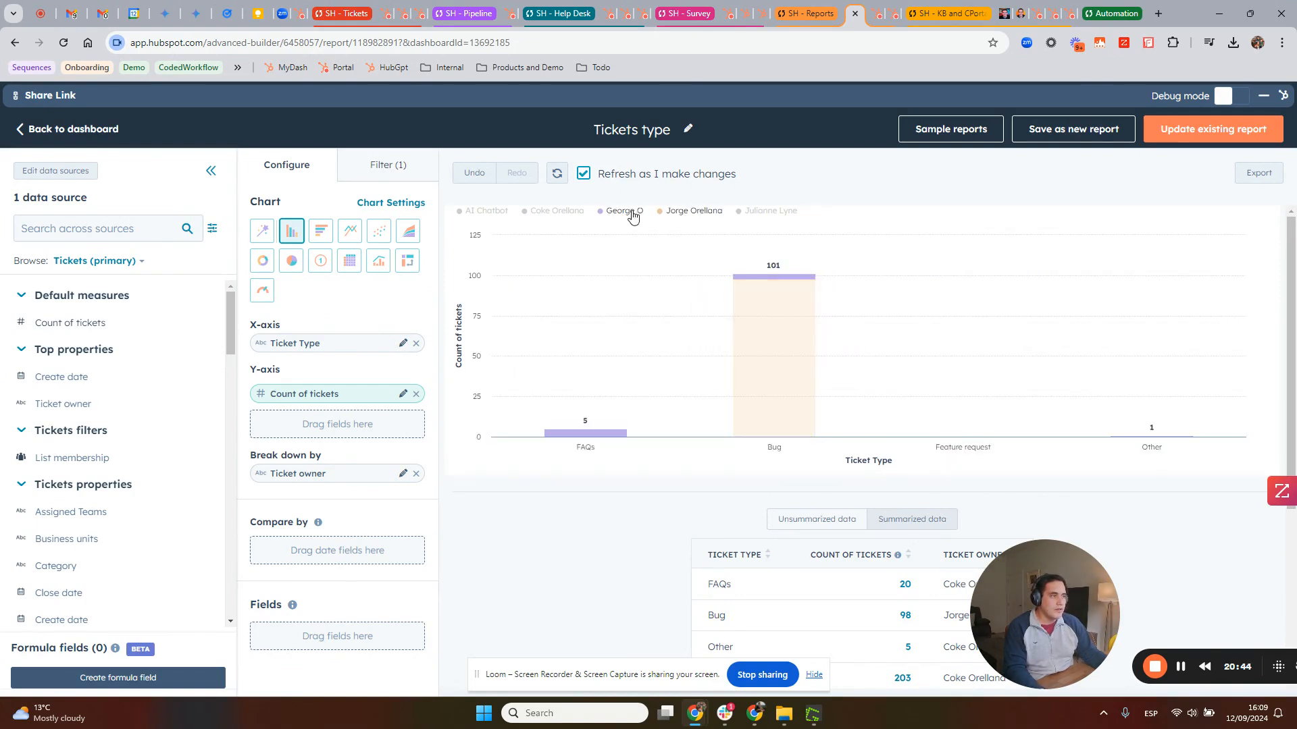
Filter the Tickets type report to tickets whose Ticket owner is any of one selected team member.
{"action": "left_click", "coordinate": [416, 474]}
{"action": "left_click", "coordinate": [388, 165]}
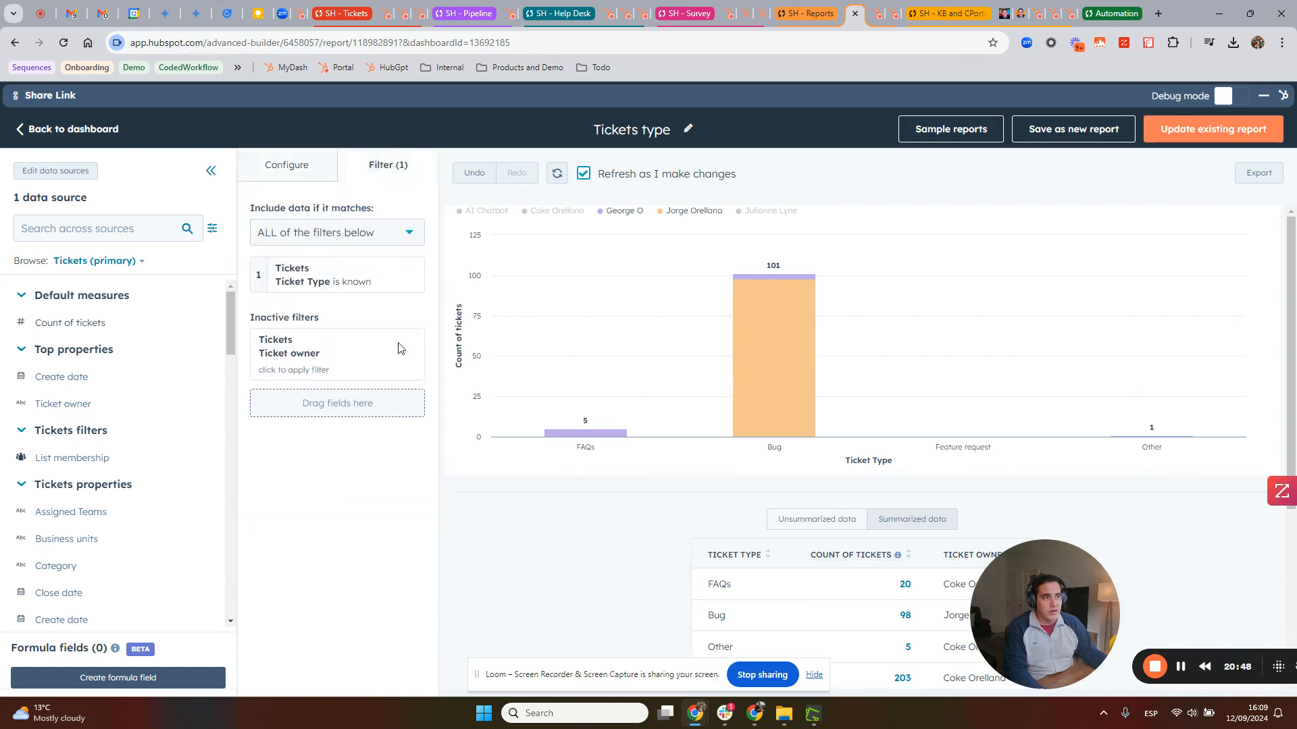
{"action": "left_click", "coordinate": [380, 335]}
{"action": "left_click", "coordinate": [486, 163]}
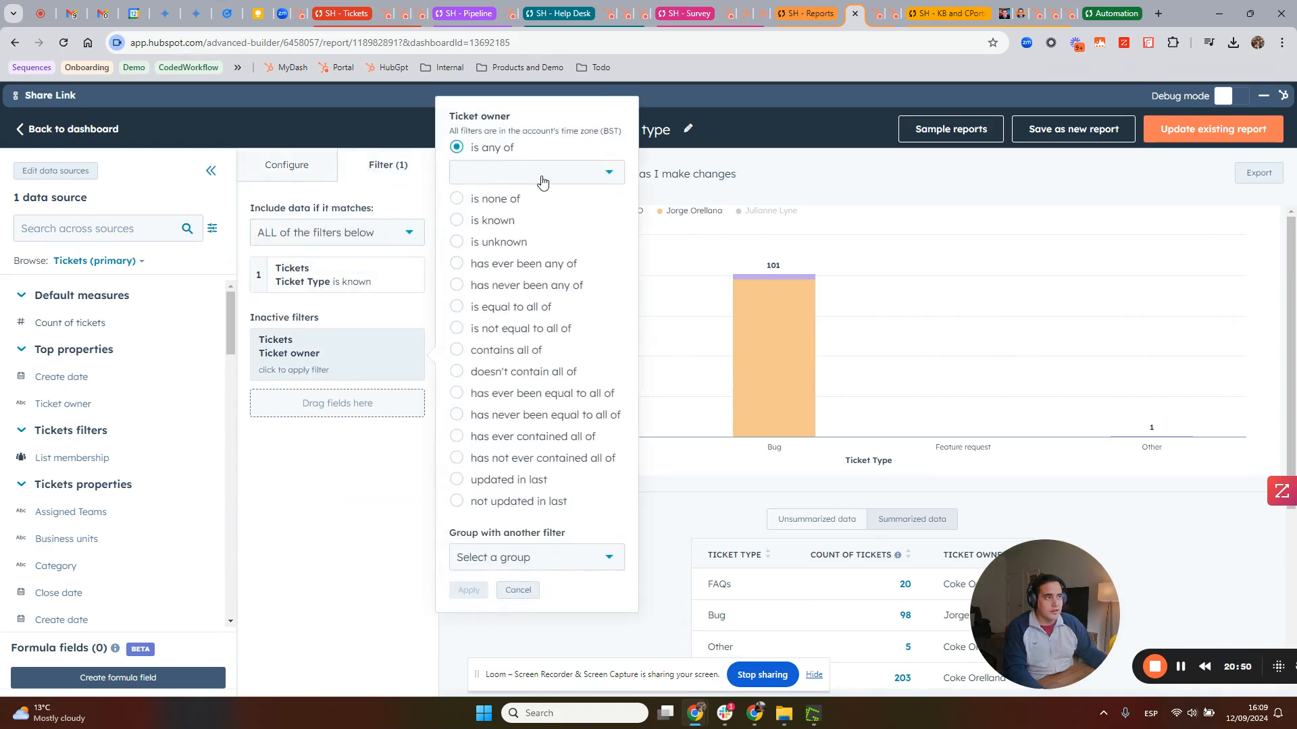
{"action": "left_click", "coordinate": [540, 173]}
{"action": "left_click", "coordinate": [547, 289]}
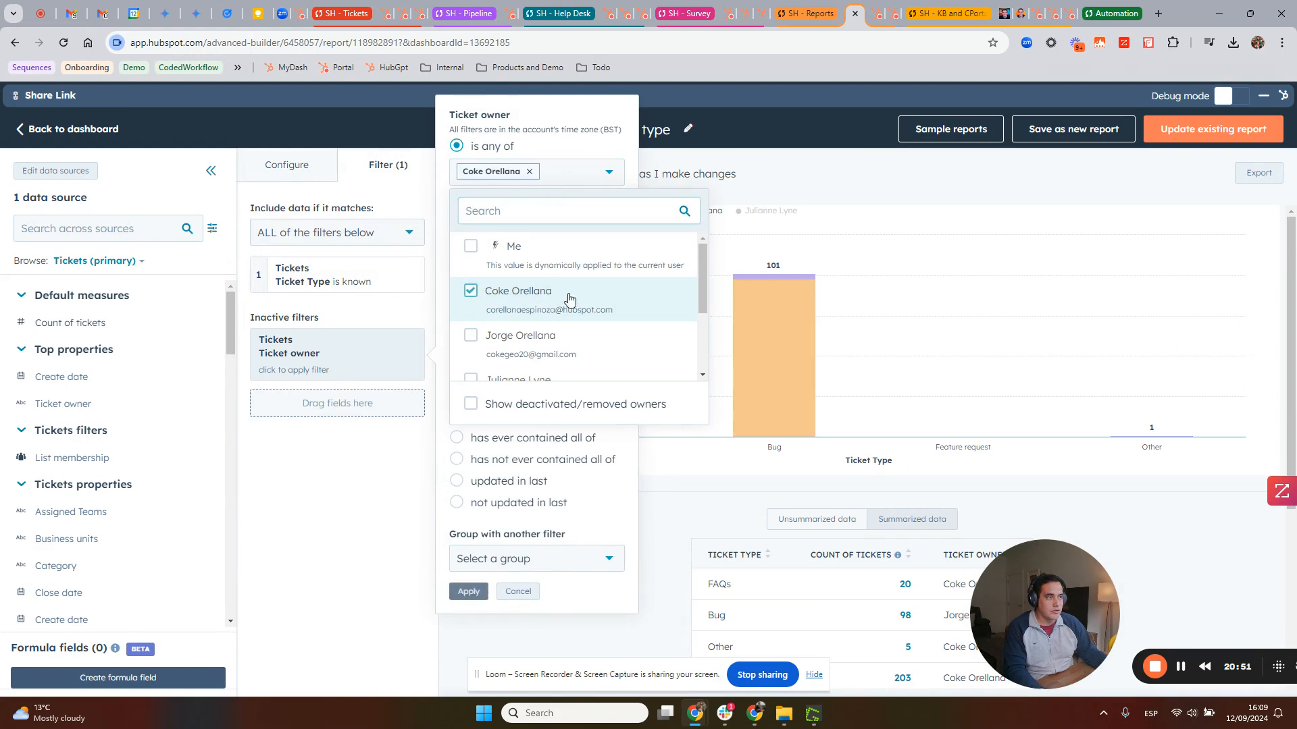
{"action": "left_click", "coordinate": [468, 590]}
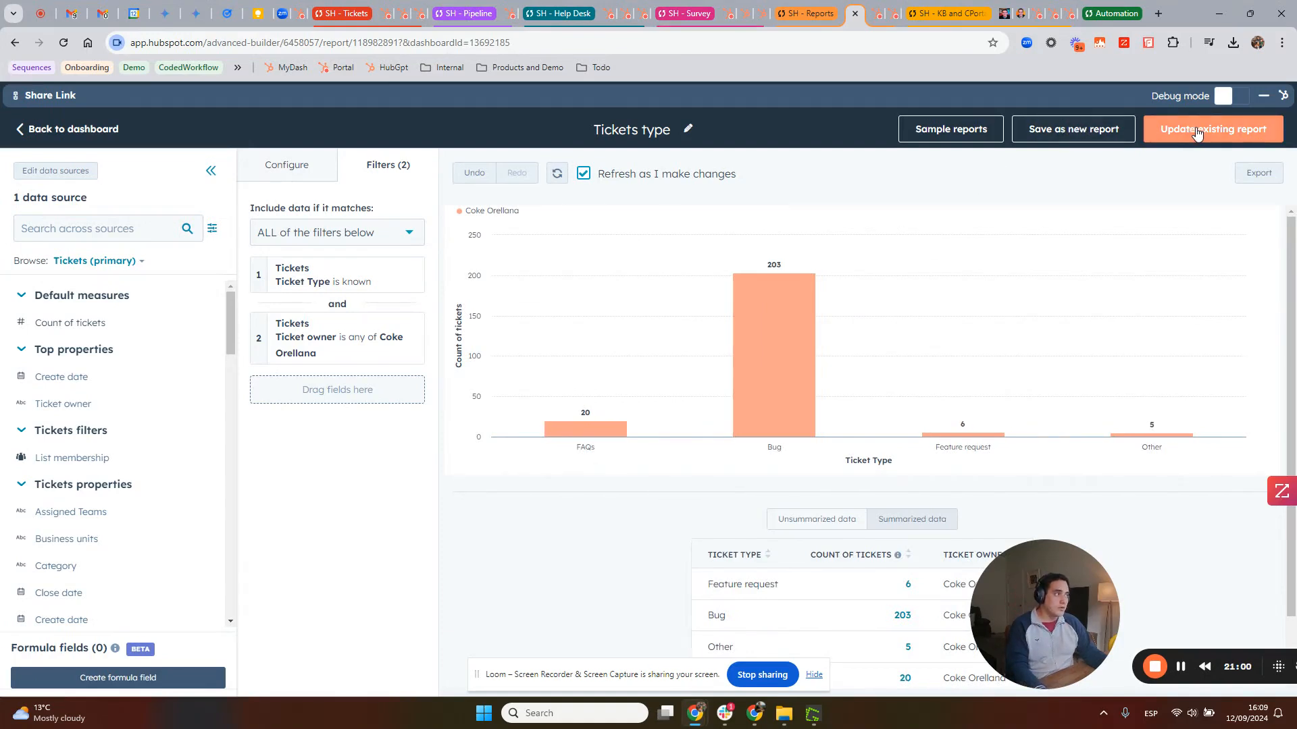
Leave the Tickets type report without saving its changes and close its report view on the Service Team dashboard.
{"action": "left_click", "coordinate": [72, 132]}
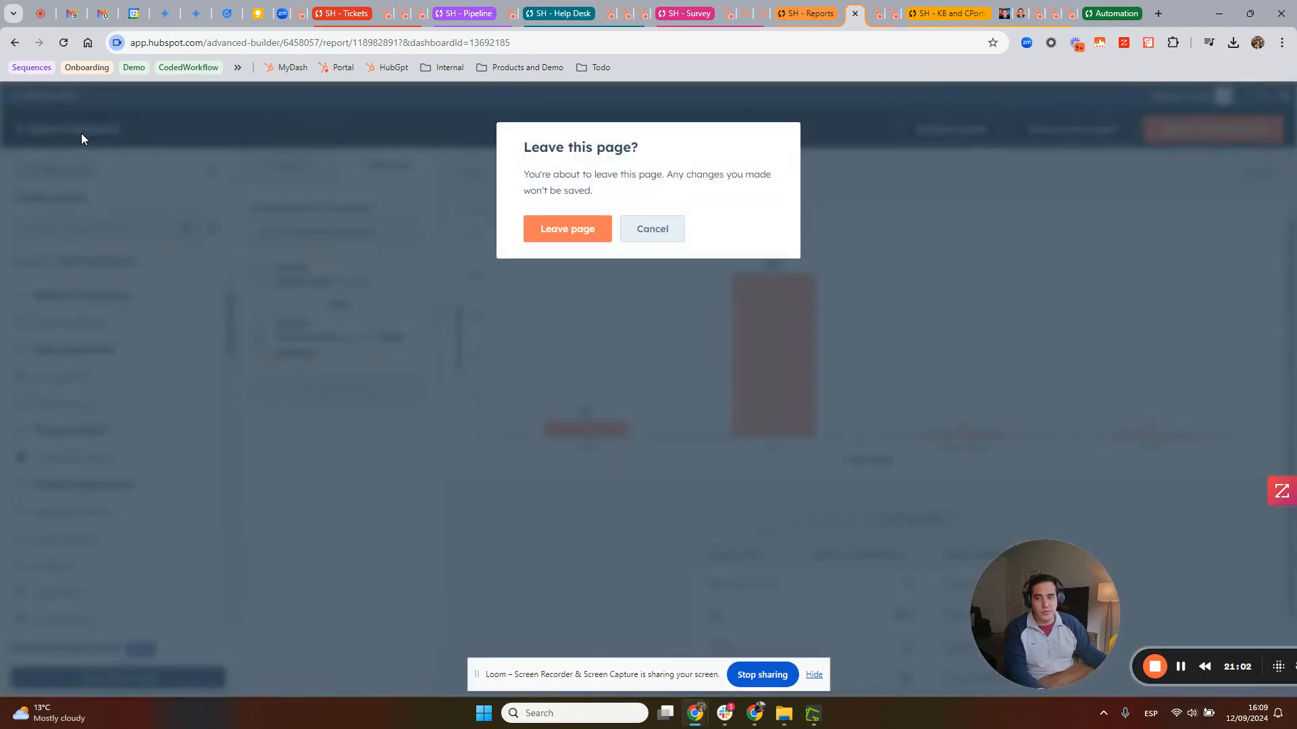
{"action": "left_click", "coordinate": [555, 231]}
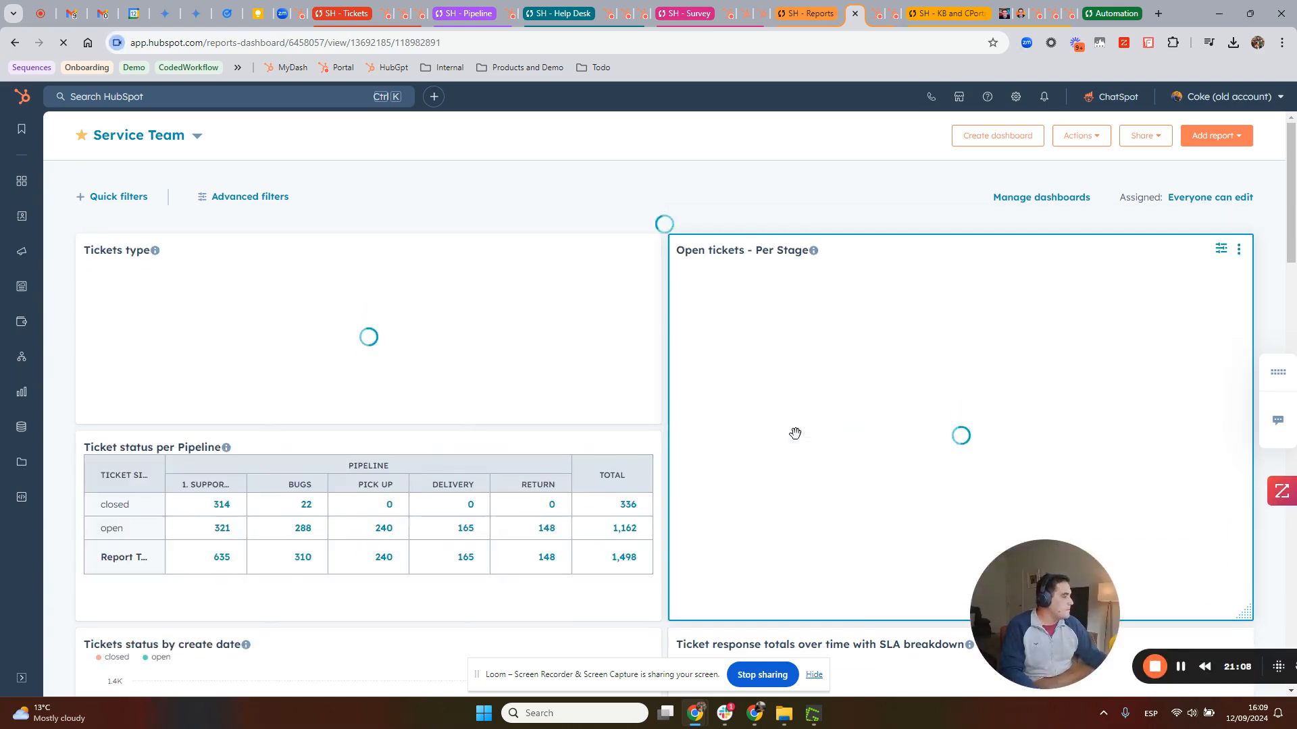
{"action": "left_click", "coordinate": [797, 249]}
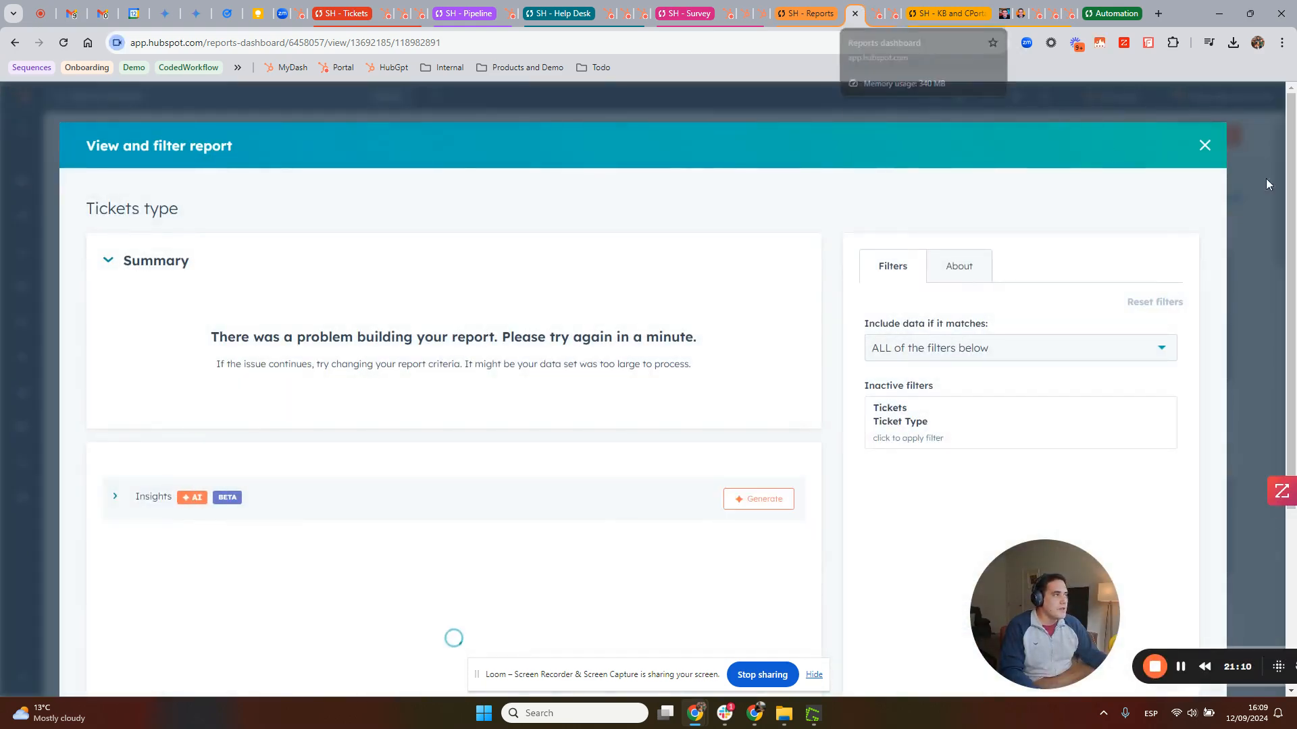
{"action": "left_click", "coordinate": [1204, 145]}
Examine the Surveys and Feedback dashboard's reports on average ratings, CSAT, previous feedback, custom feedback per company and sentiment.
{"action": "scroll", "coordinate": [398, 156], "scroll_direction": "up", "scroll_amount": 3}
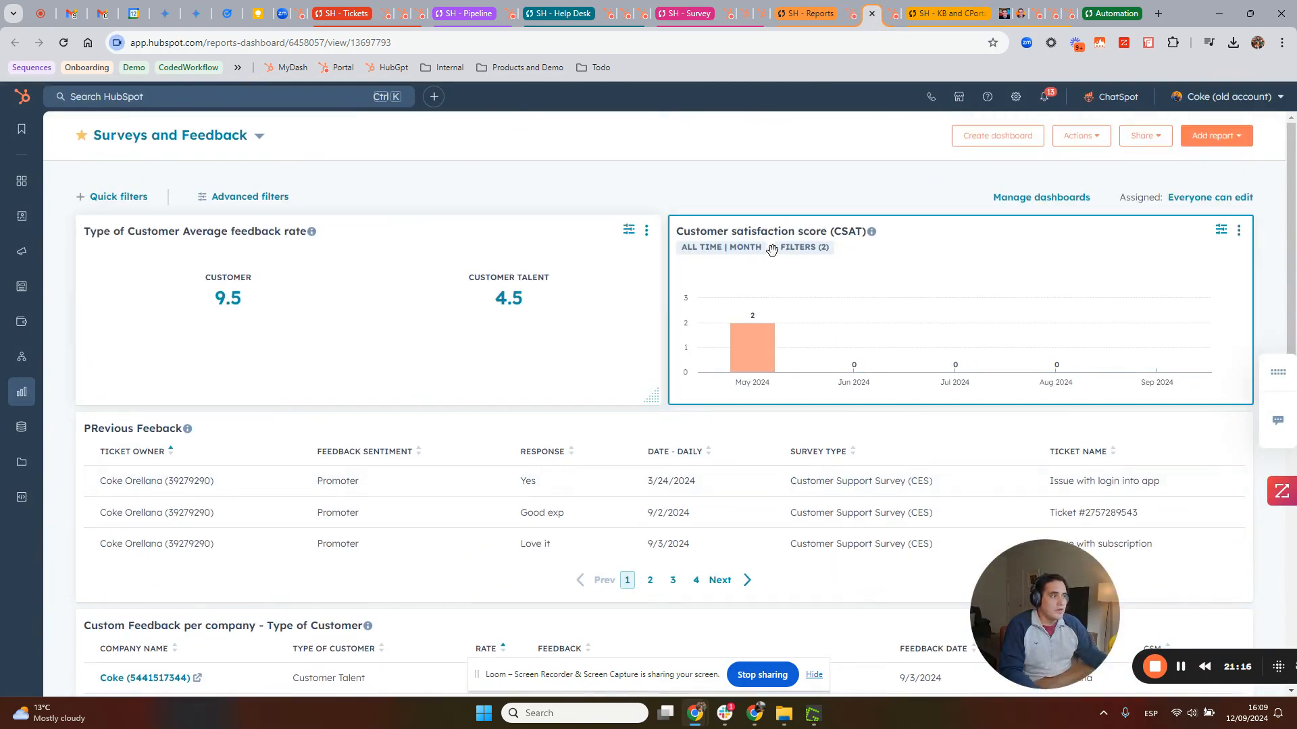
{"action": "scroll", "coordinate": [581, 527], "scroll_direction": "down", "scroll_amount": 8}
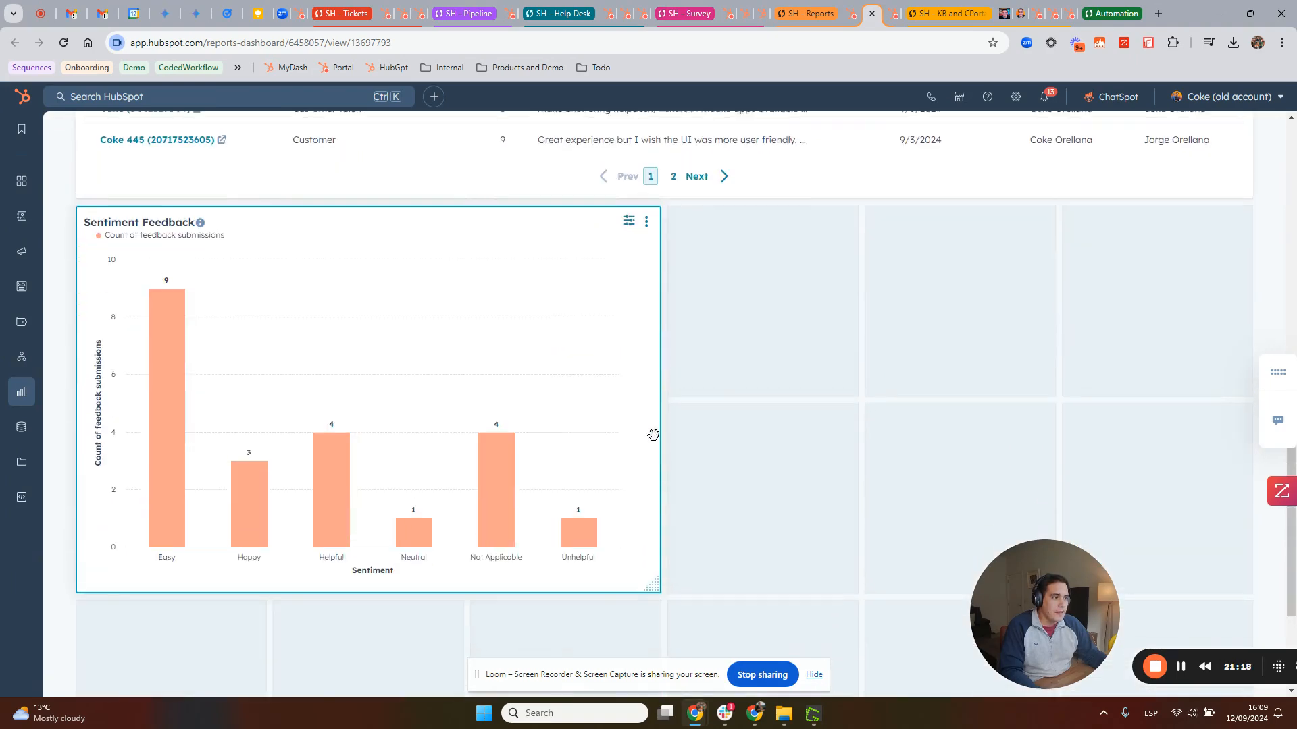
{"action": "scroll", "coordinate": [653, 434], "scroll_direction": "up", "scroll_amount": 10}
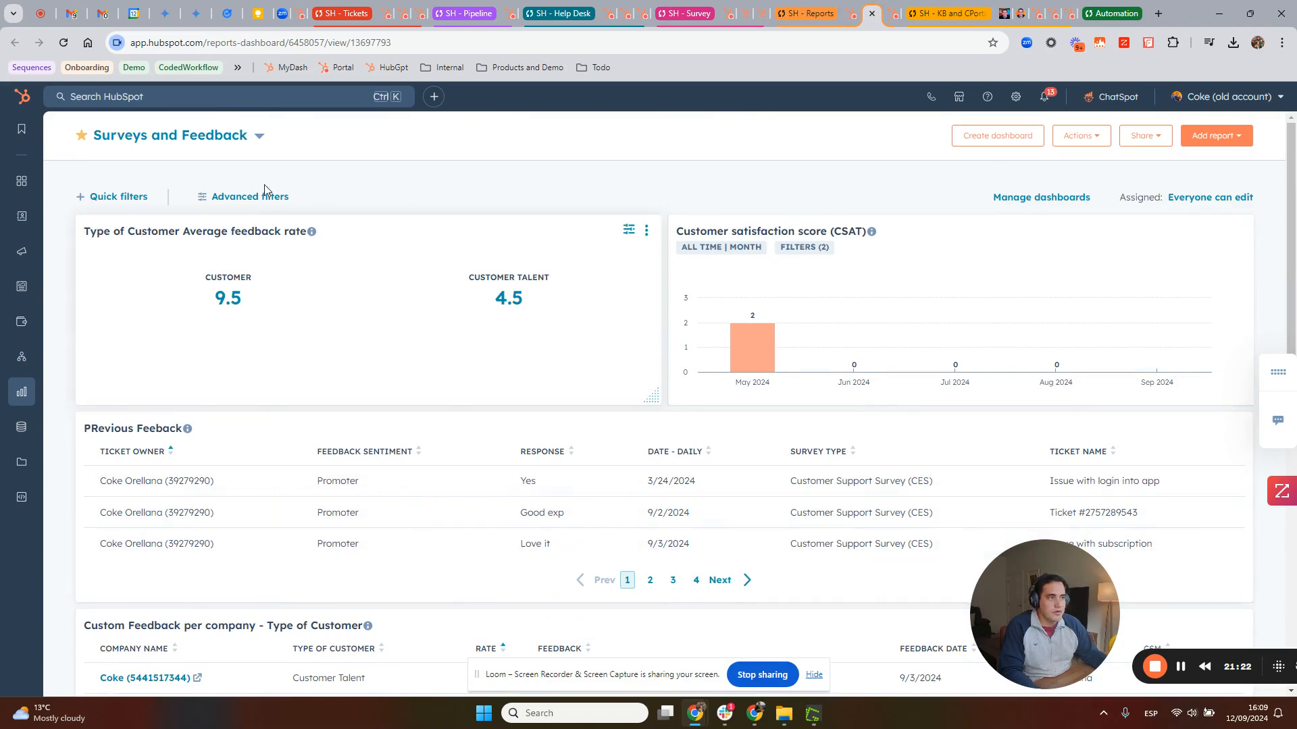
{"action": "scroll", "coordinate": [320, 375], "scroll_direction": "down", "scroll_amount": 3}
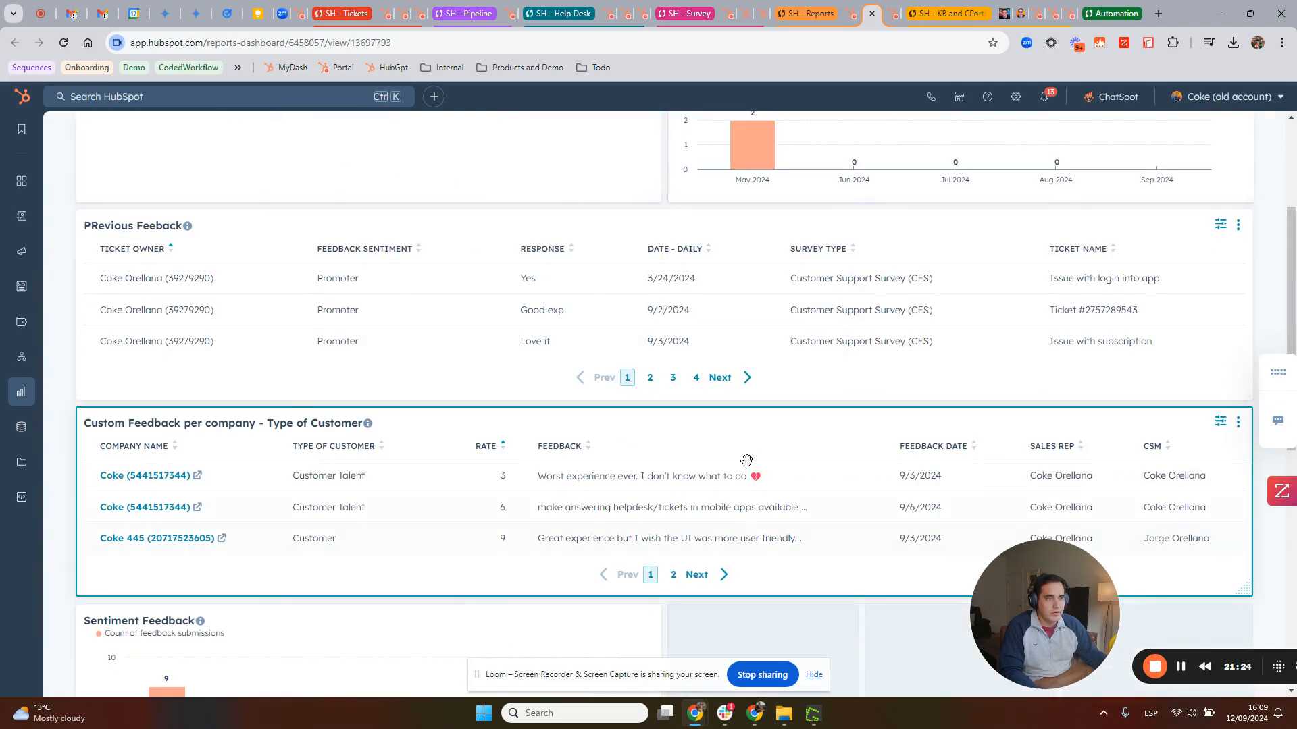
{"action": "scroll", "coordinate": [450, 411], "scroll_direction": "down", "scroll_amount": 4}
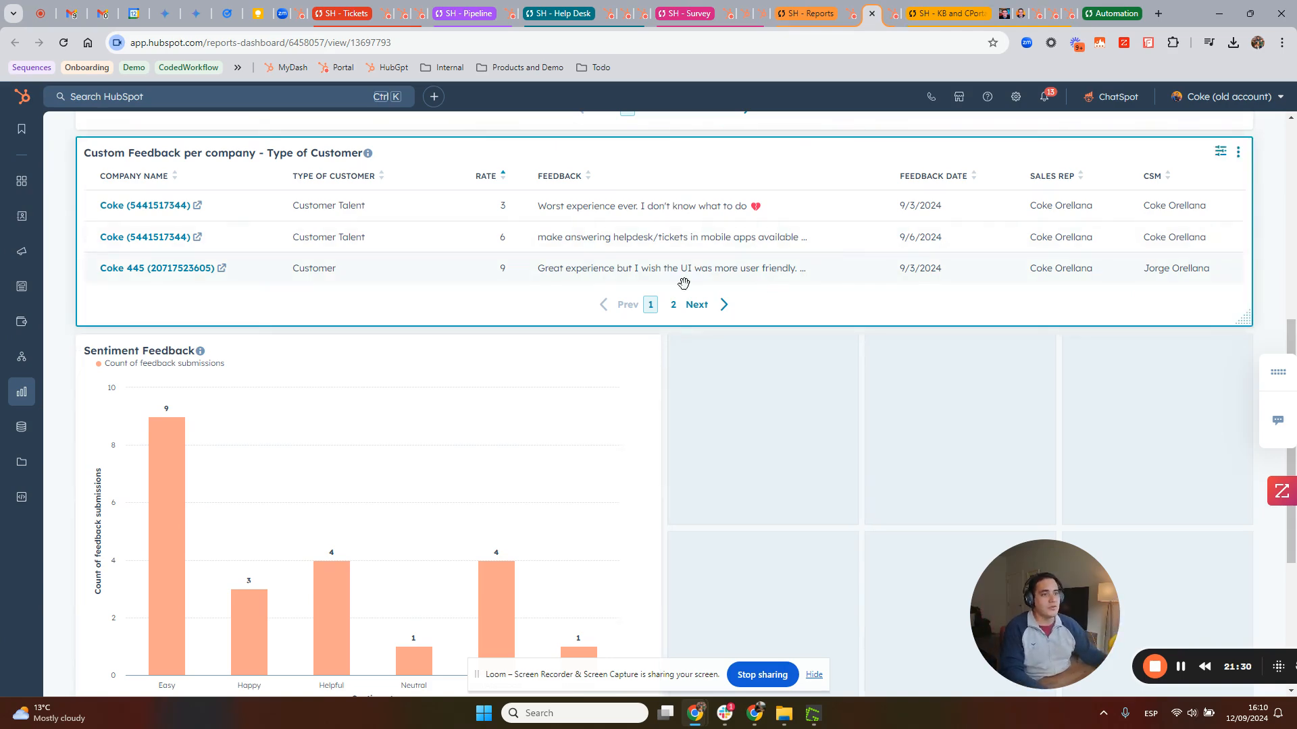
{"action": "scroll", "coordinate": [530, 342], "scroll_direction": "up", "scroll_amount": 7}
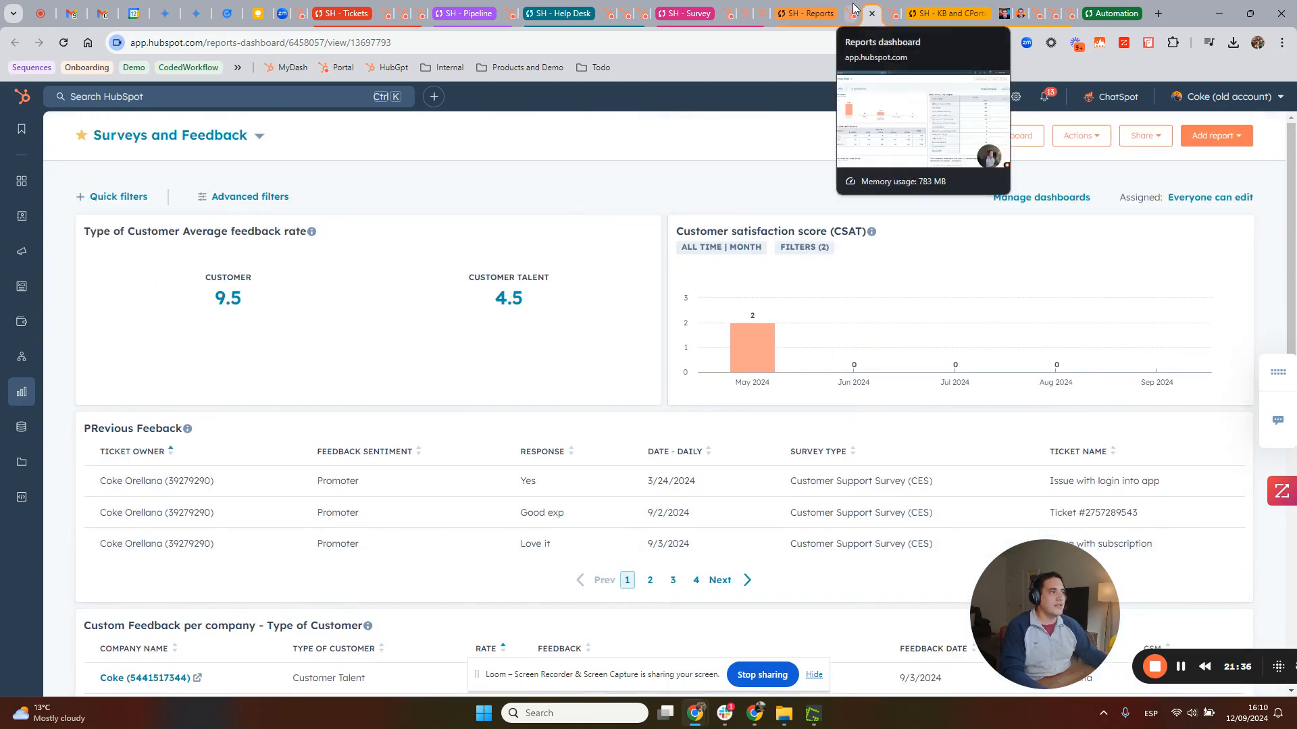
Browse the public knowledge base from its home page through the Billing category and read the "Where to find invoices?" article.
{"action": "left_click", "coordinate": [1002, 15]}
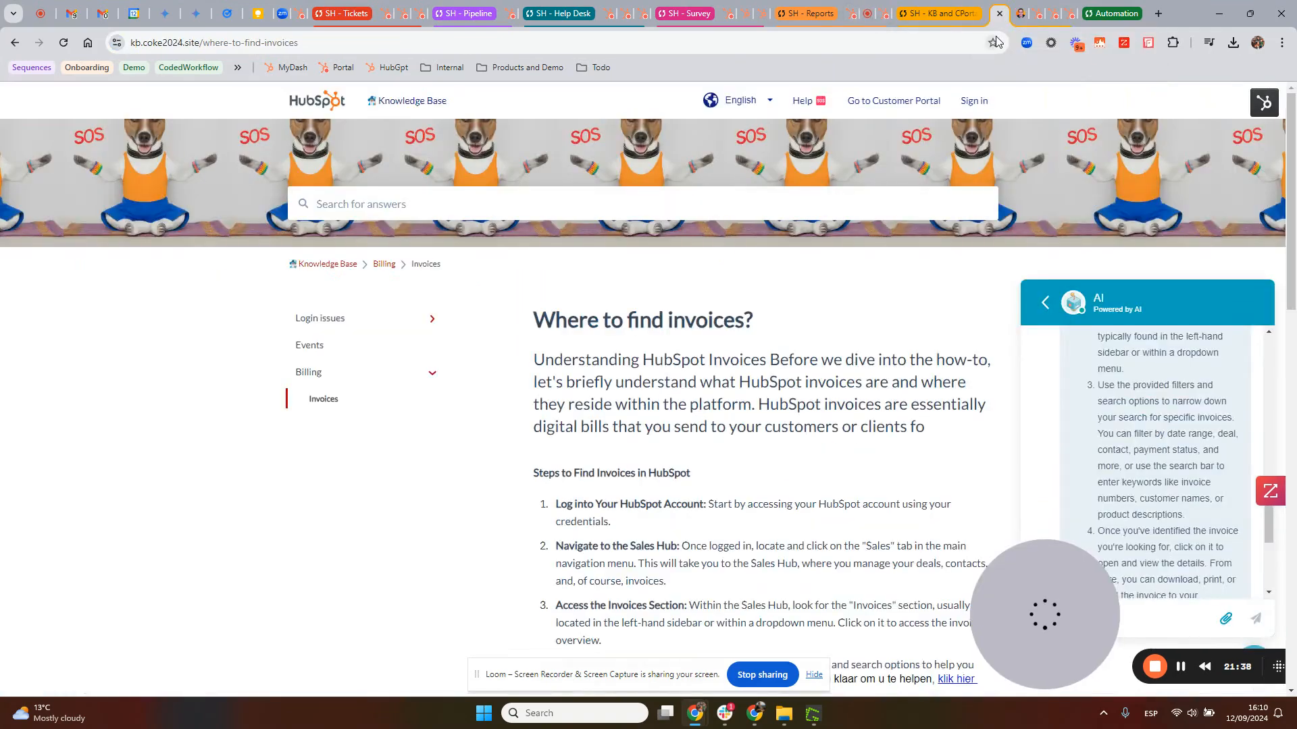
{"action": "left_click", "coordinate": [350, 264]}
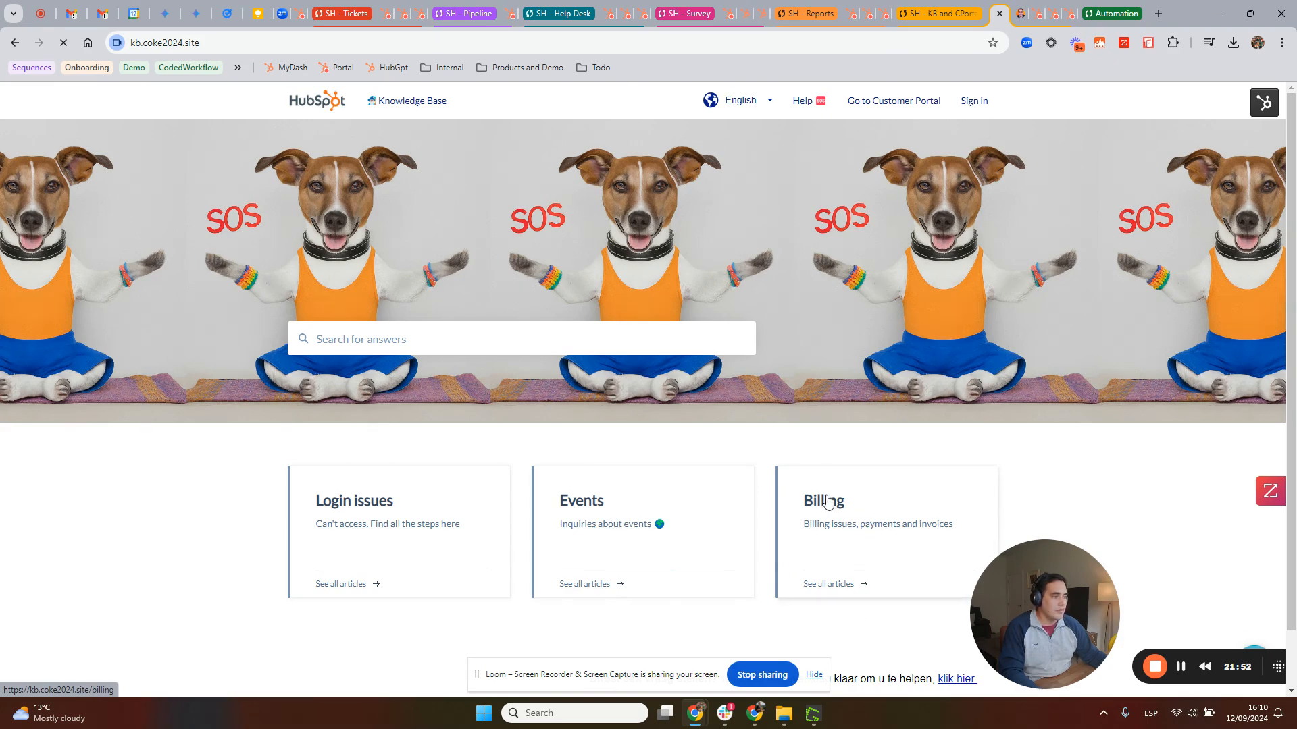
{"action": "left_click", "coordinate": [832, 582]}
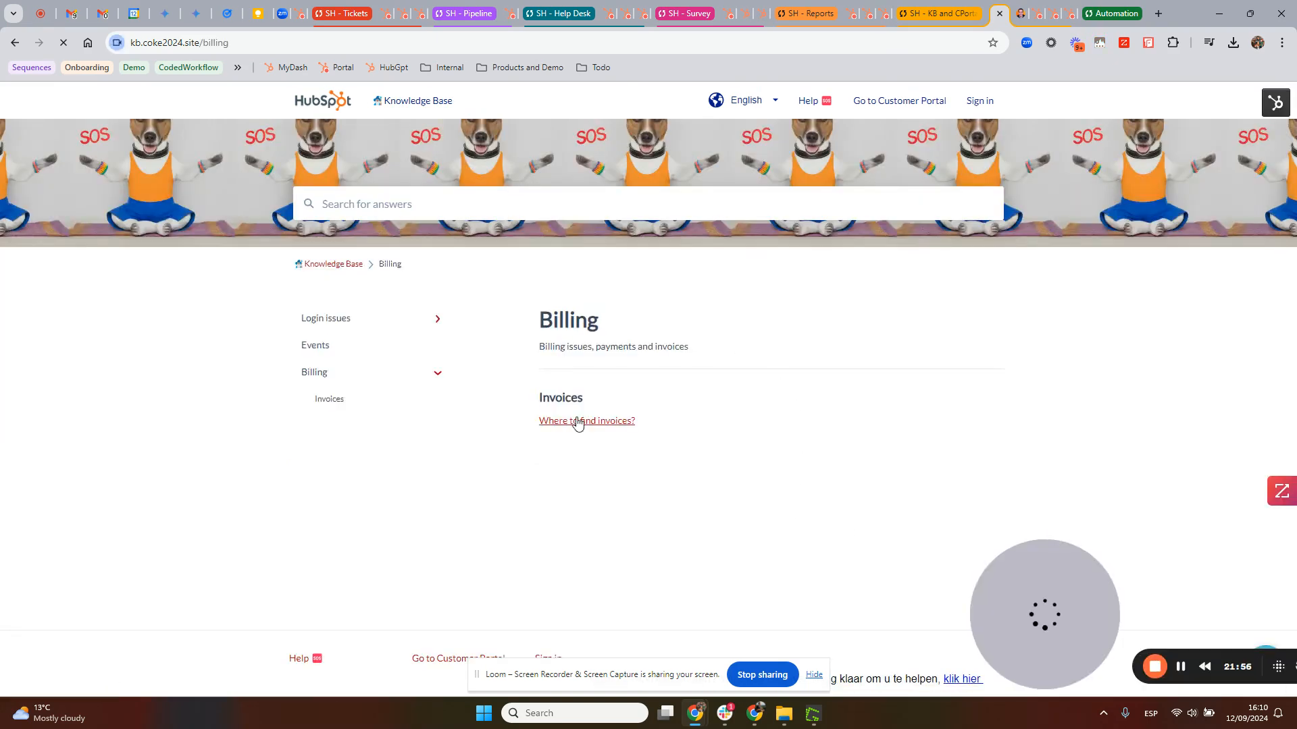
{"action": "left_click_drag", "start_coordinate": [977, 615], "coordinate": [34, 592]}
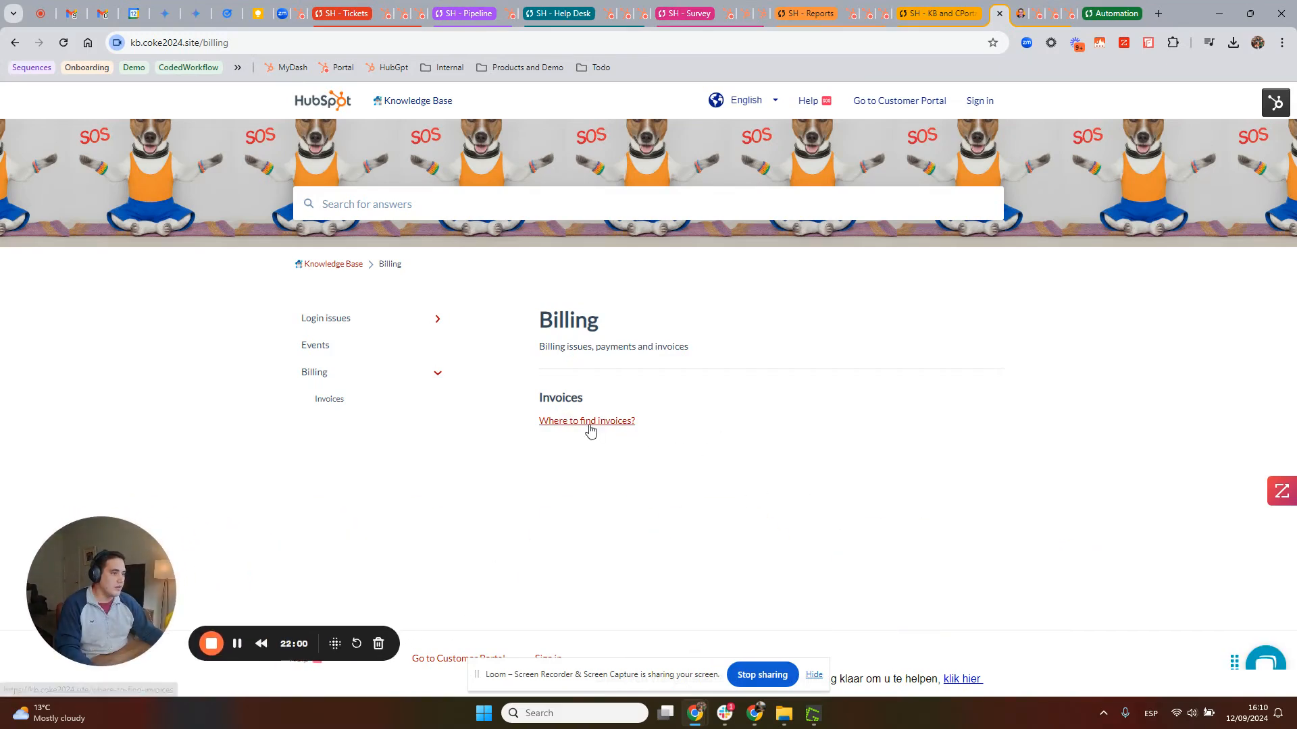
{"action": "left_click", "coordinate": [628, 423]}
{"action": "scroll", "coordinate": [763, 378], "scroll_direction": "down", "scroll_amount": 4}
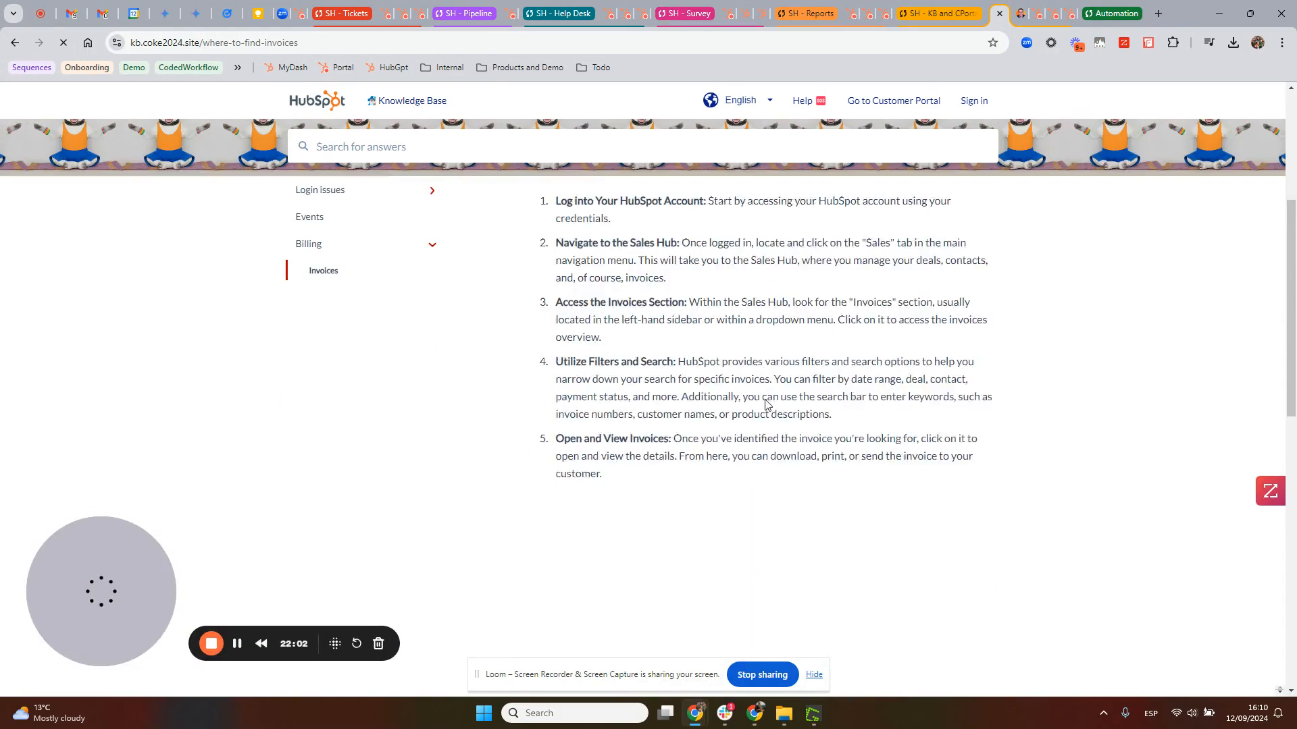
Finish reading the "Where to find invoices?" article and return to the knowledge base home page.
{"action": "scroll", "coordinate": [765, 404], "scroll_direction": "down", "scroll_amount": 5}
{"action": "scroll", "coordinate": [675, 378], "scroll_direction": "up", "scroll_amount": 15}
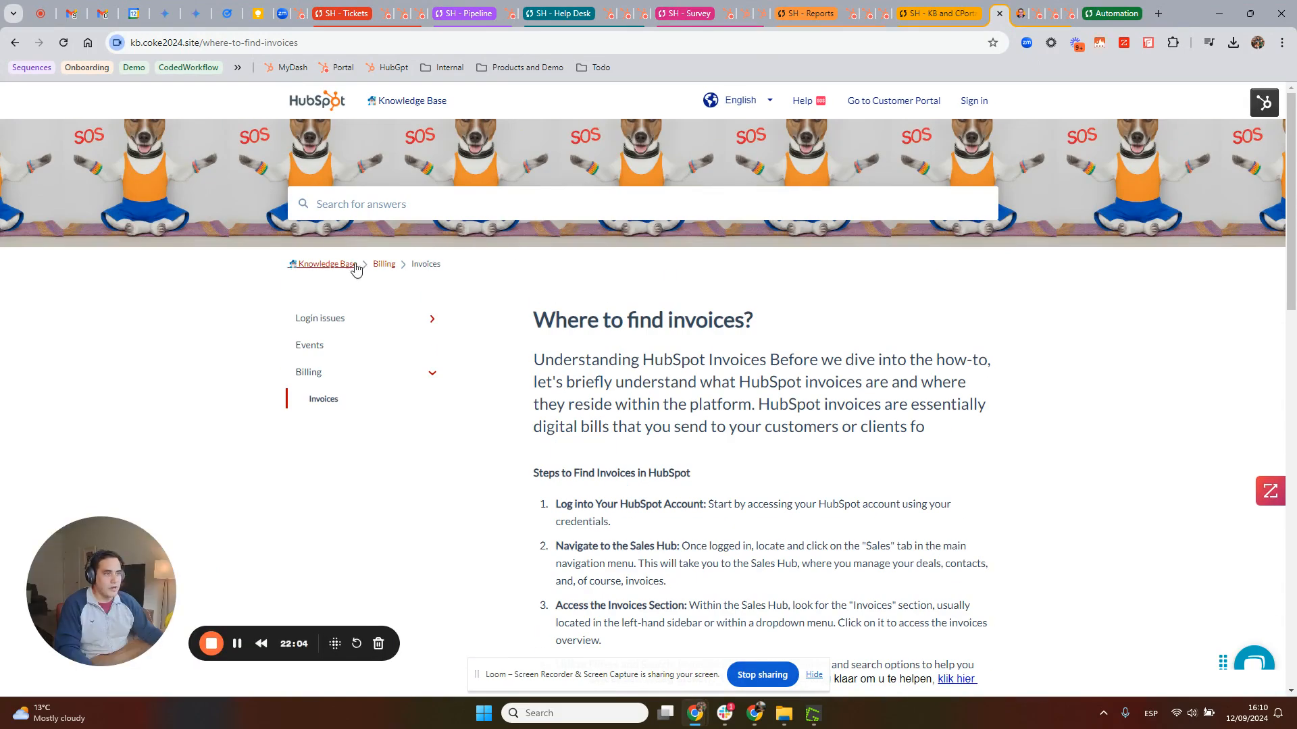
{"action": "left_click", "coordinate": [334, 266]}
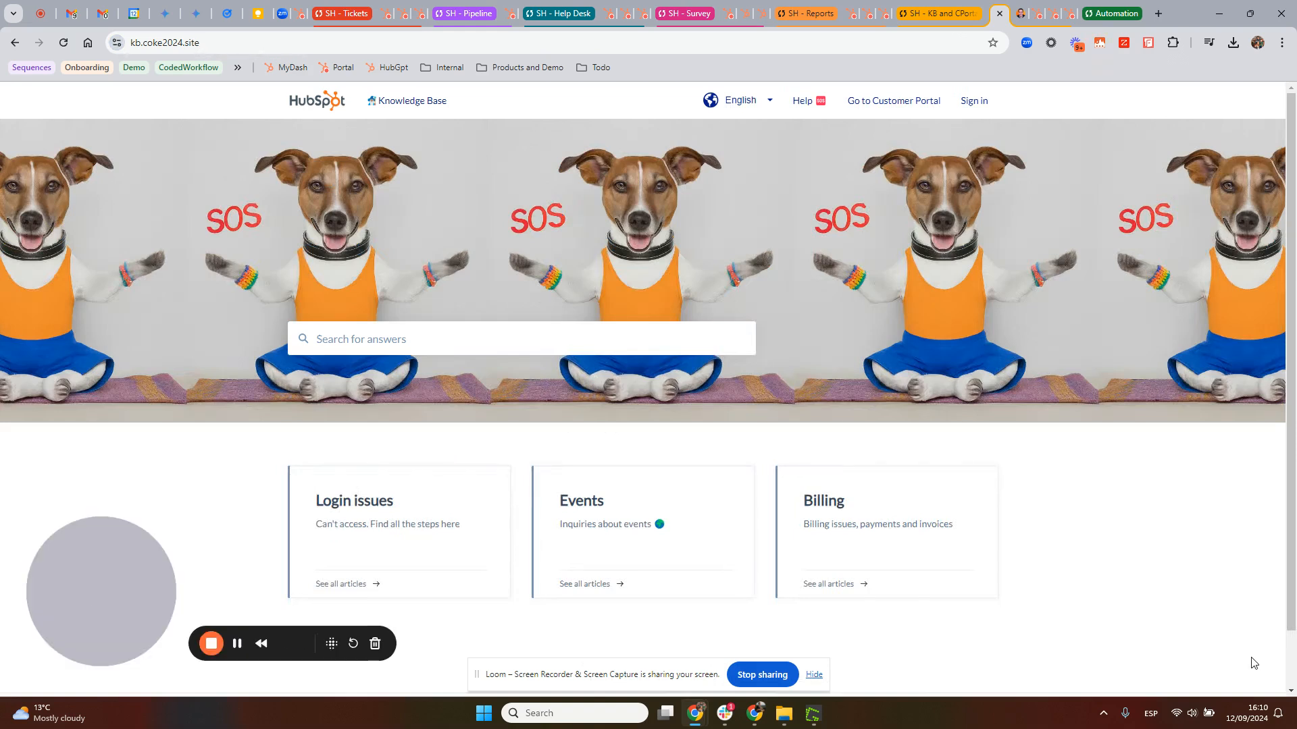
Open the knowledge base's chat widget, agree to the data-processing consent and start a new chat.
{"action": "left_click", "coordinate": [1257, 664]}
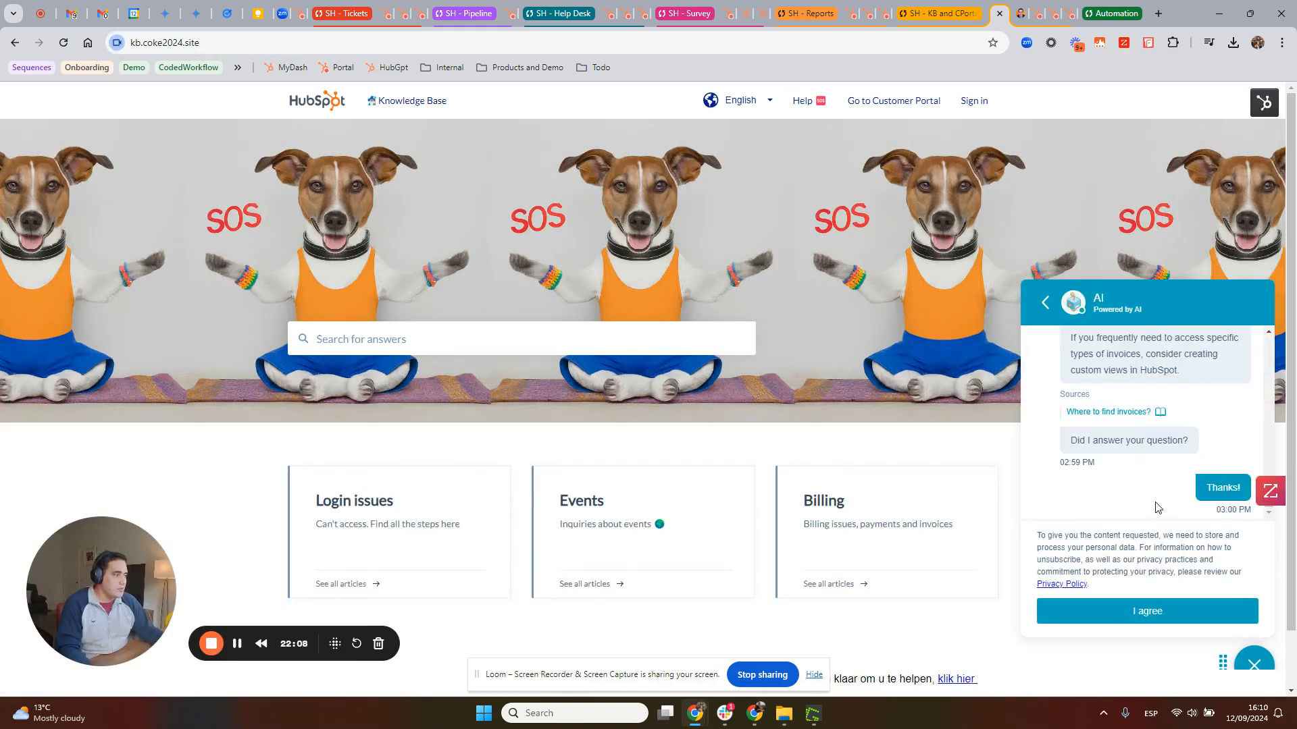
{"action": "left_click", "coordinate": [1146, 613]}
{"action": "left_click", "coordinate": [1046, 301]}
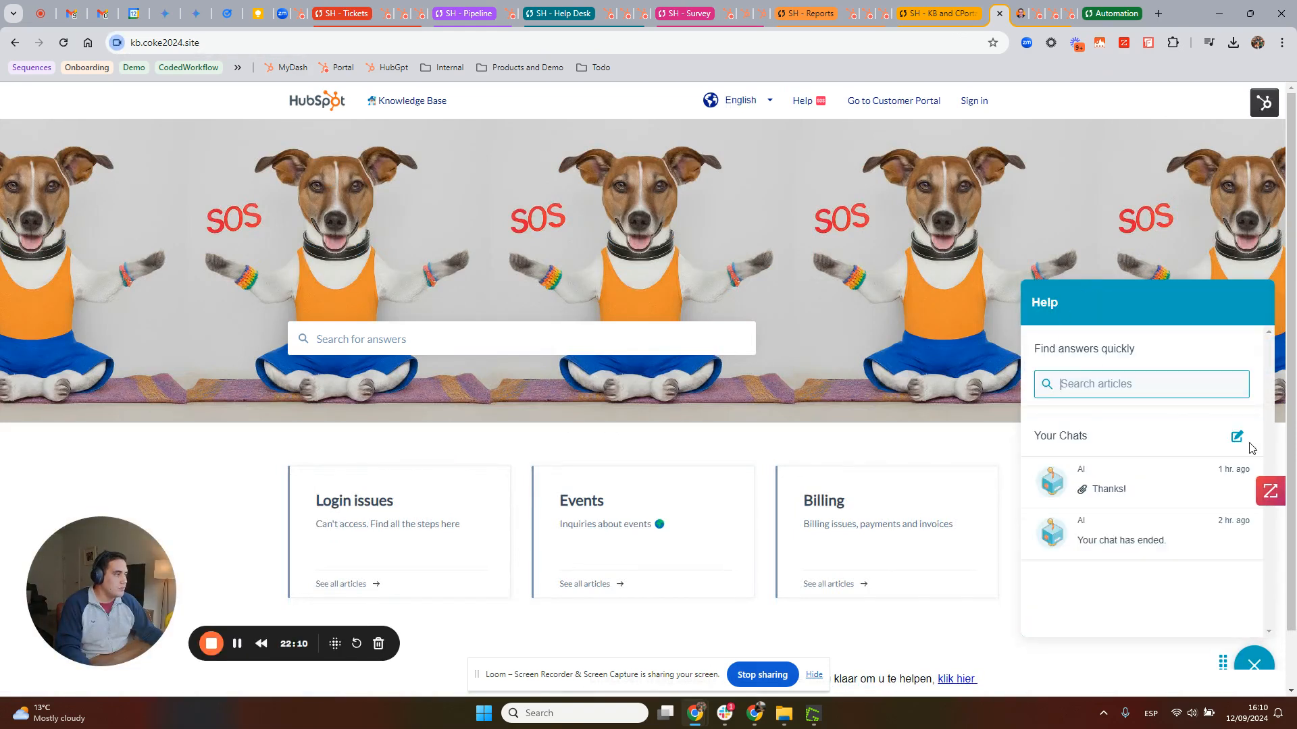
{"action": "left_click", "coordinate": [1236, 436]}
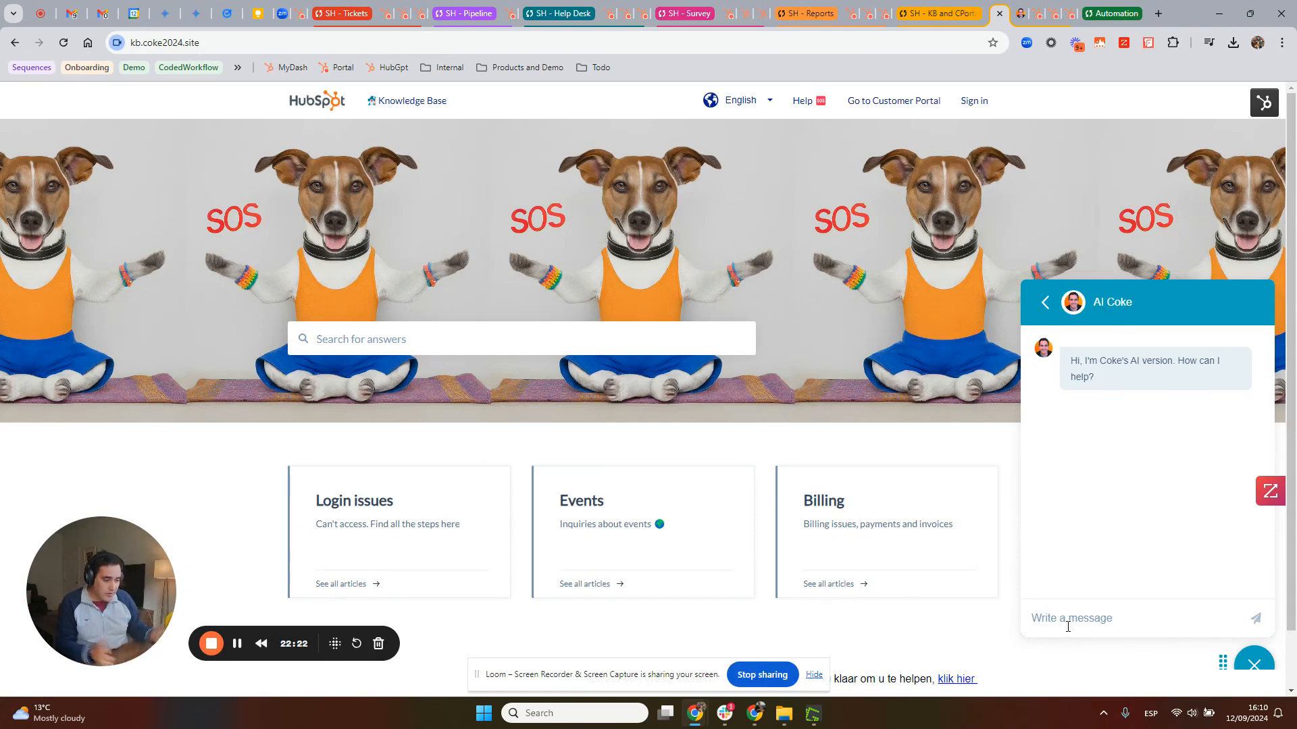
Ask the AI chat assistant "what is a workflow?" and rate its answer with a thumbs up.
{"action": "type", "text": "what is a"}
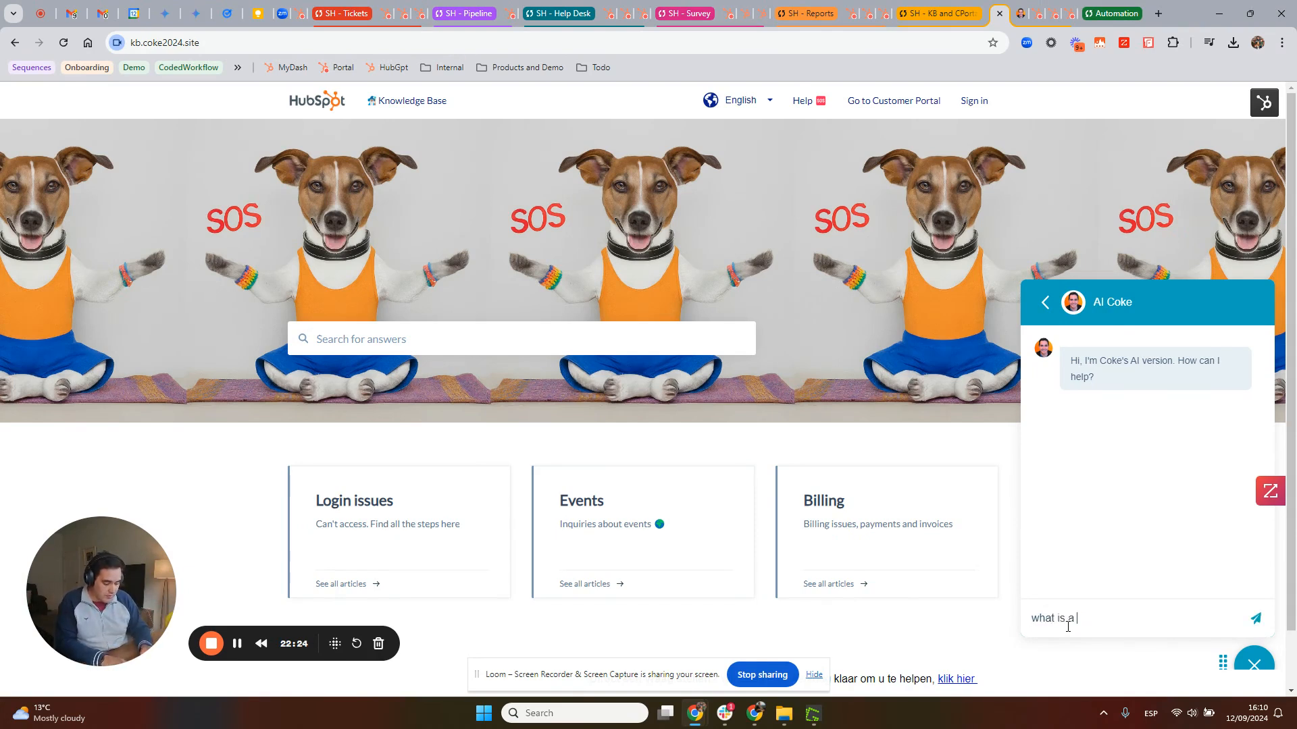
{"action": "type", "text": " workflow?"}
{"action": "key", "text": "Return"}
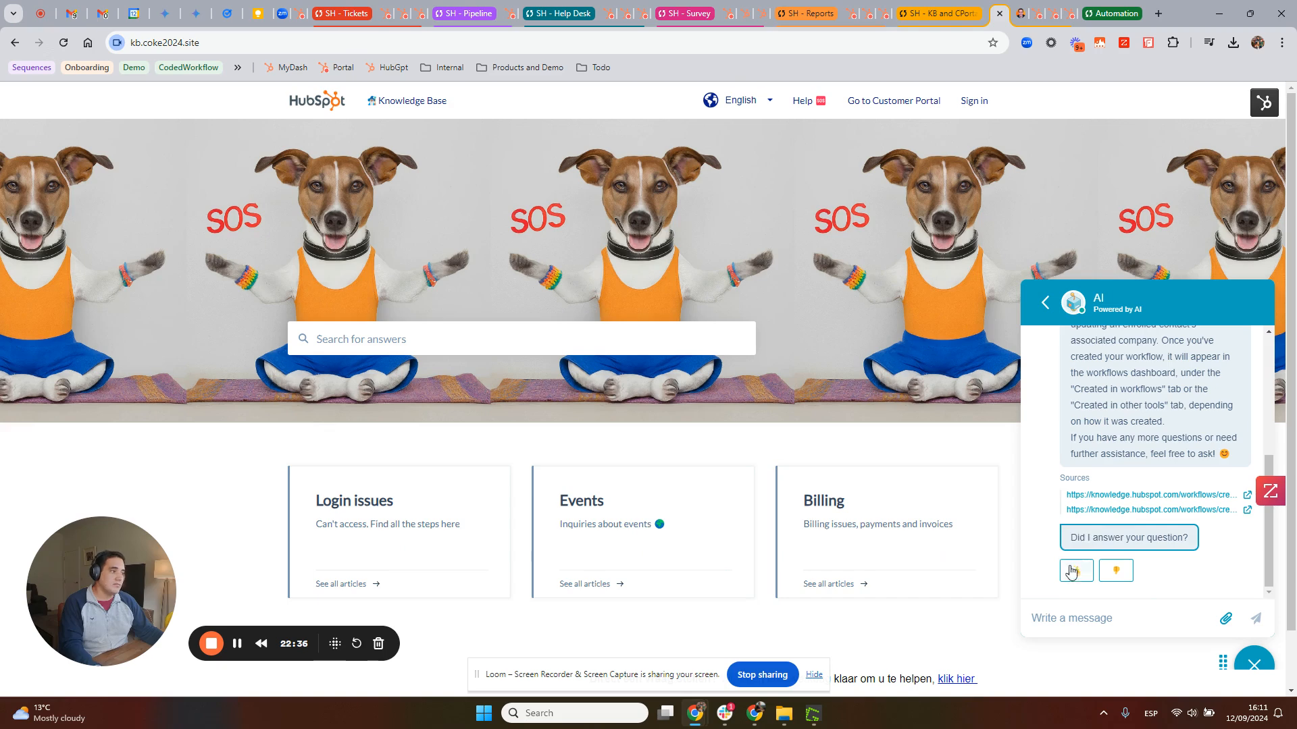
{"action": "left_click", "coordinate": [1075, 572]}
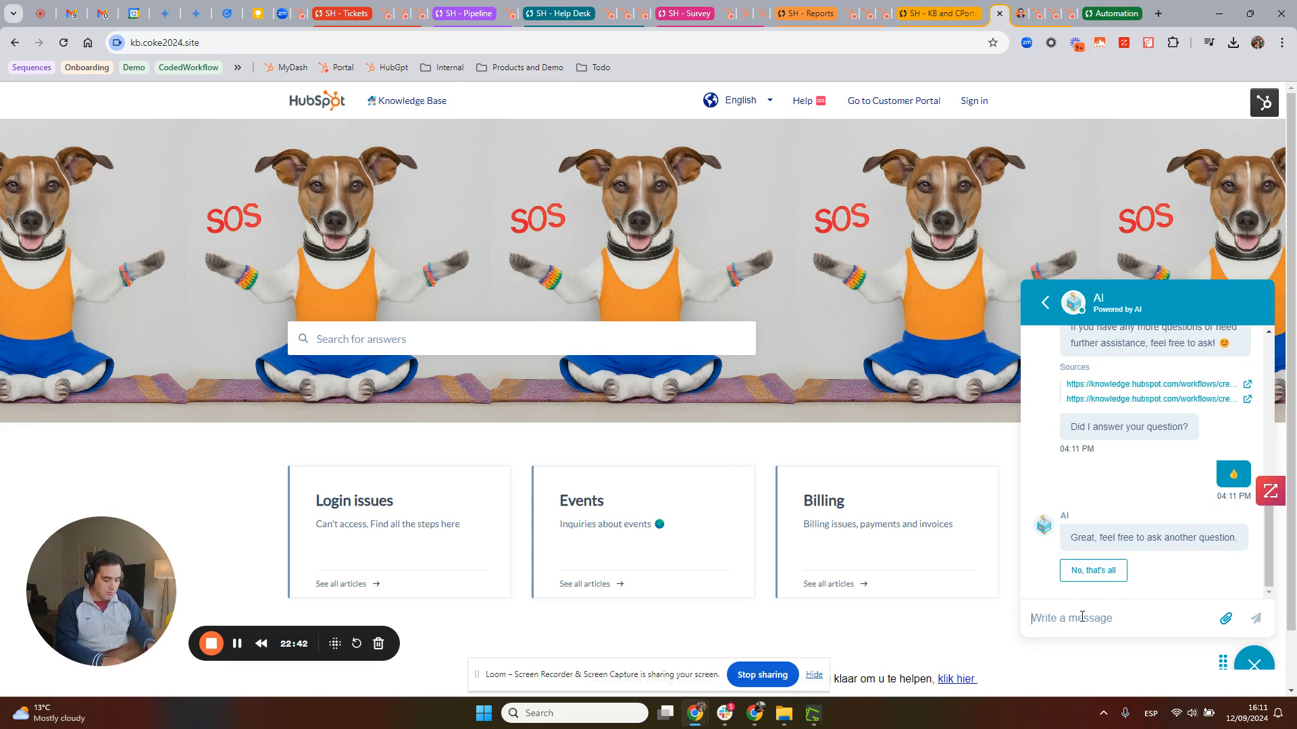
Ask the AI assistant "Where do I find my invoices?", rate its answer with a thumbs down and close the chat.
{"action": "type", "text": "Where do I find my invoices"}
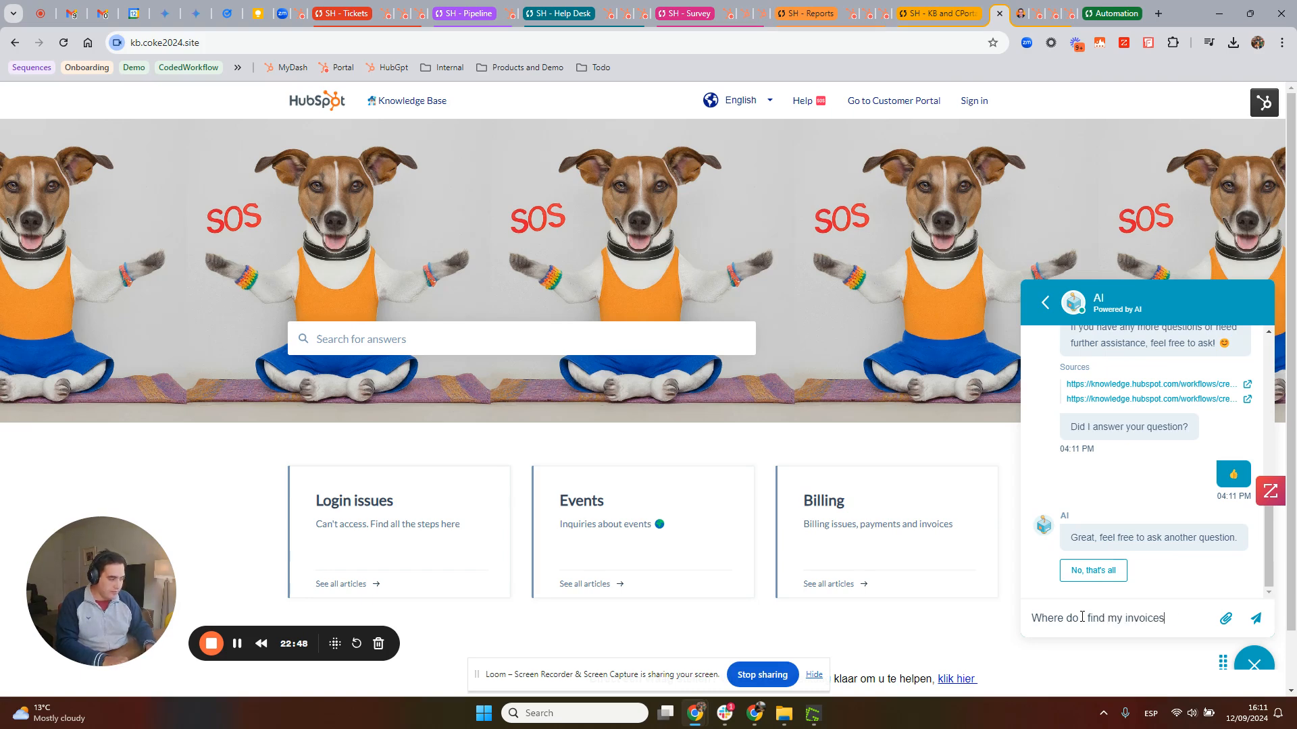
{"action": "type", "text": "?"}
{"action": "key", "text": "Return"}
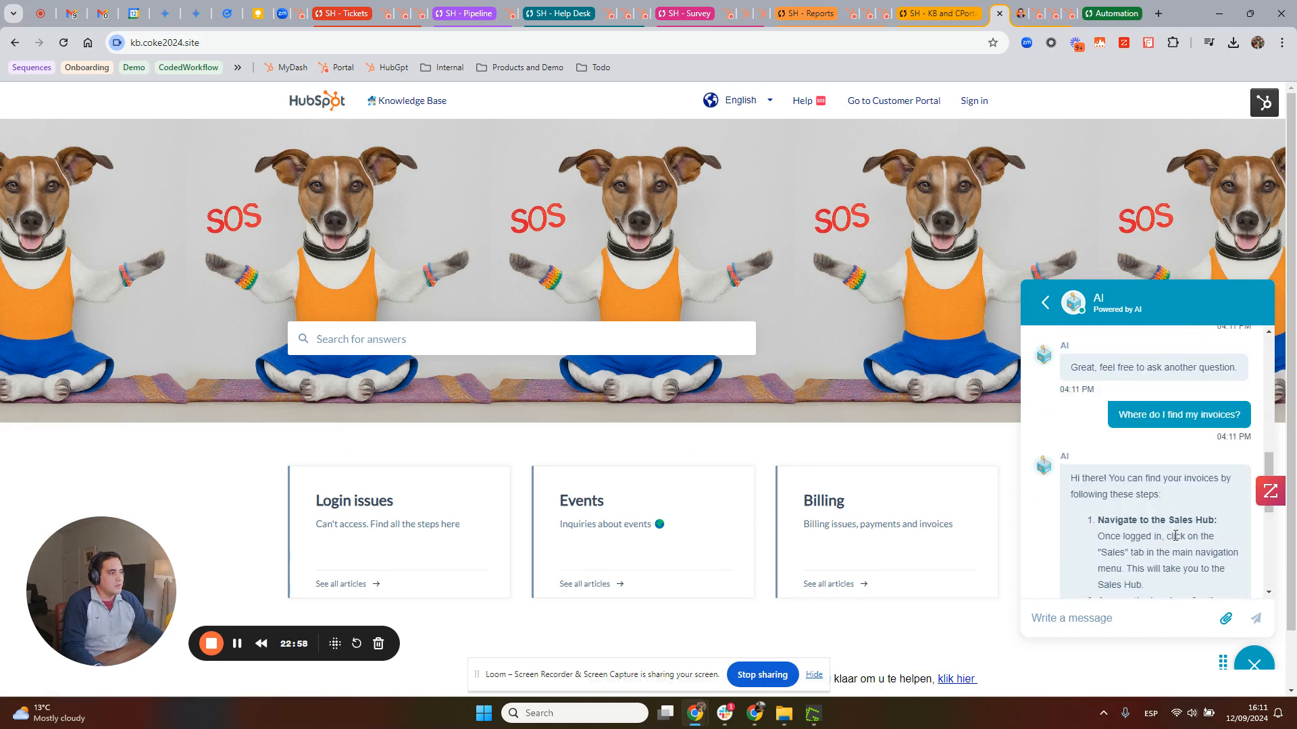
{"action": "scroll", "coordinate": [1173, 527], "scroll_direction": "down", "scroll_amount": 5}
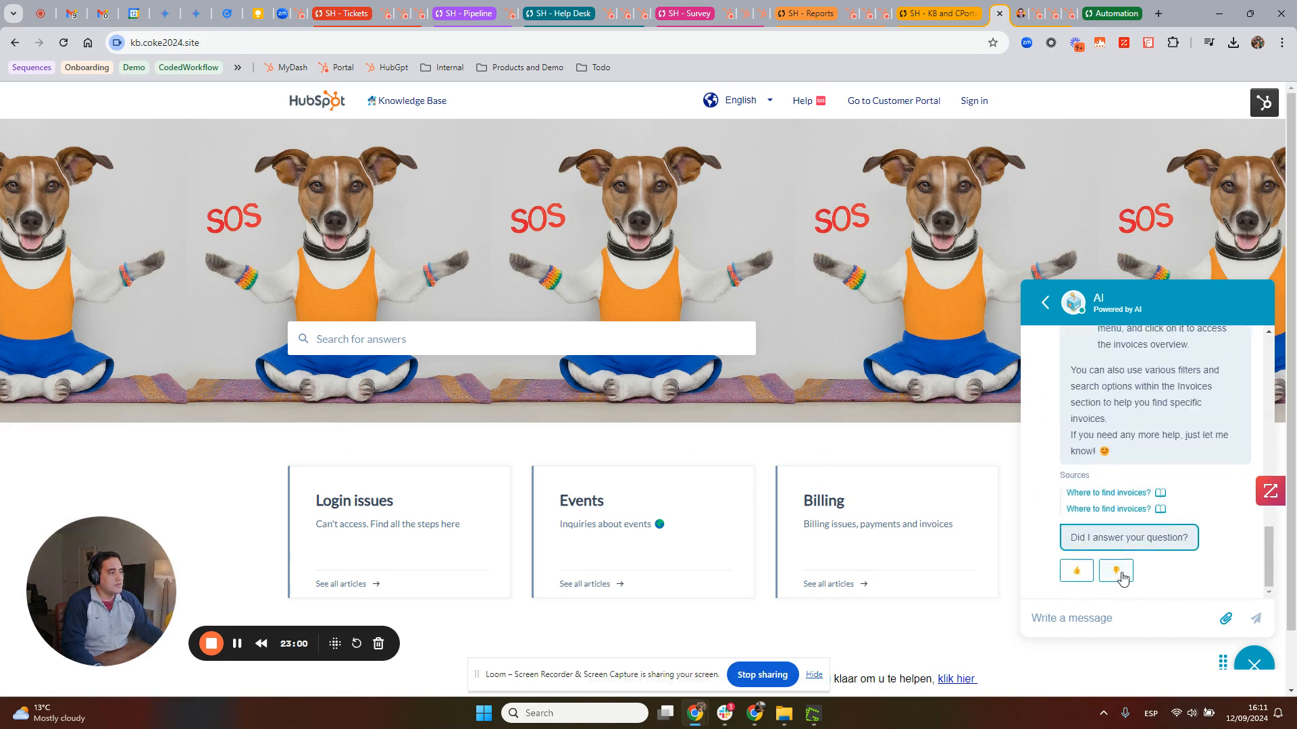
{"action": "left_click", "coordinate": [1118, 573]}
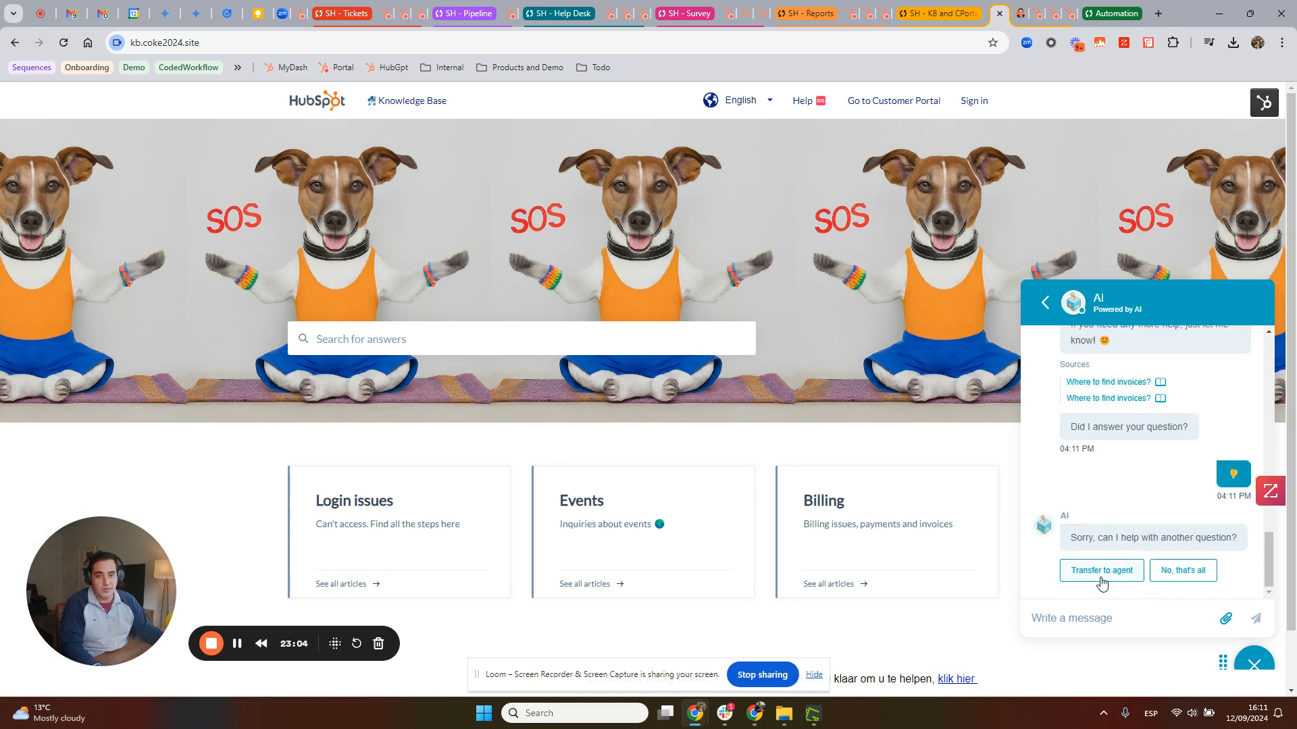
{"action": "left_click", "coordinate": [1254, 664]}
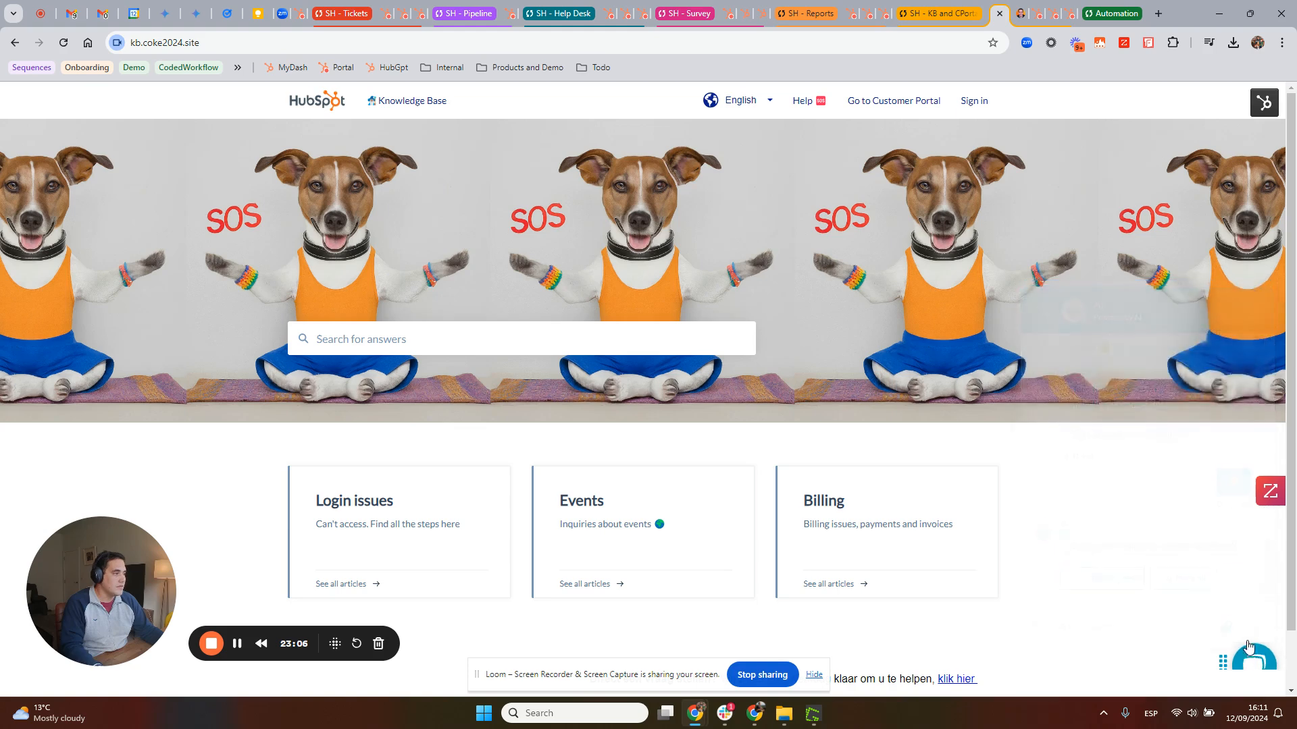
Switch to the customer portal's ticket list, open the newest ticket and examine its AI chat conversation and response field.
{"action": "left_click", "coordinate": [1022, 19]}
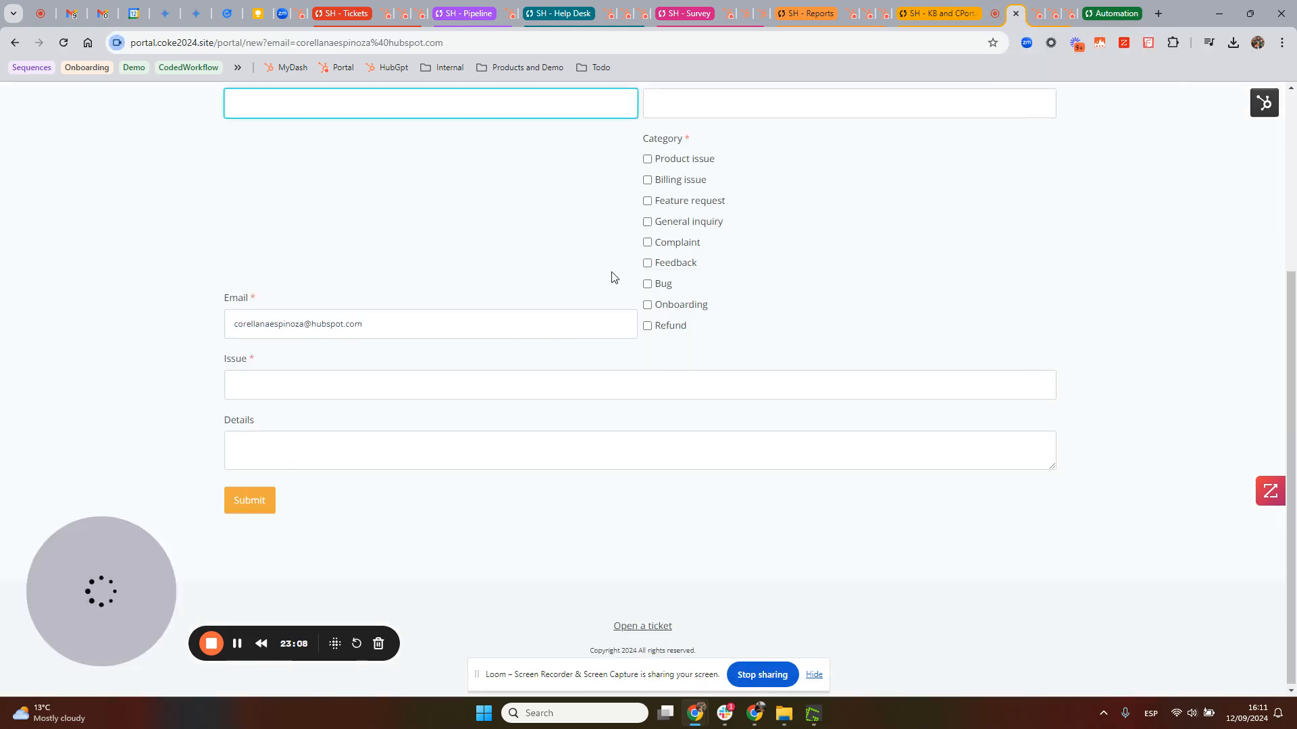
{"action": "left_click", "coordinate": [300, 182]}
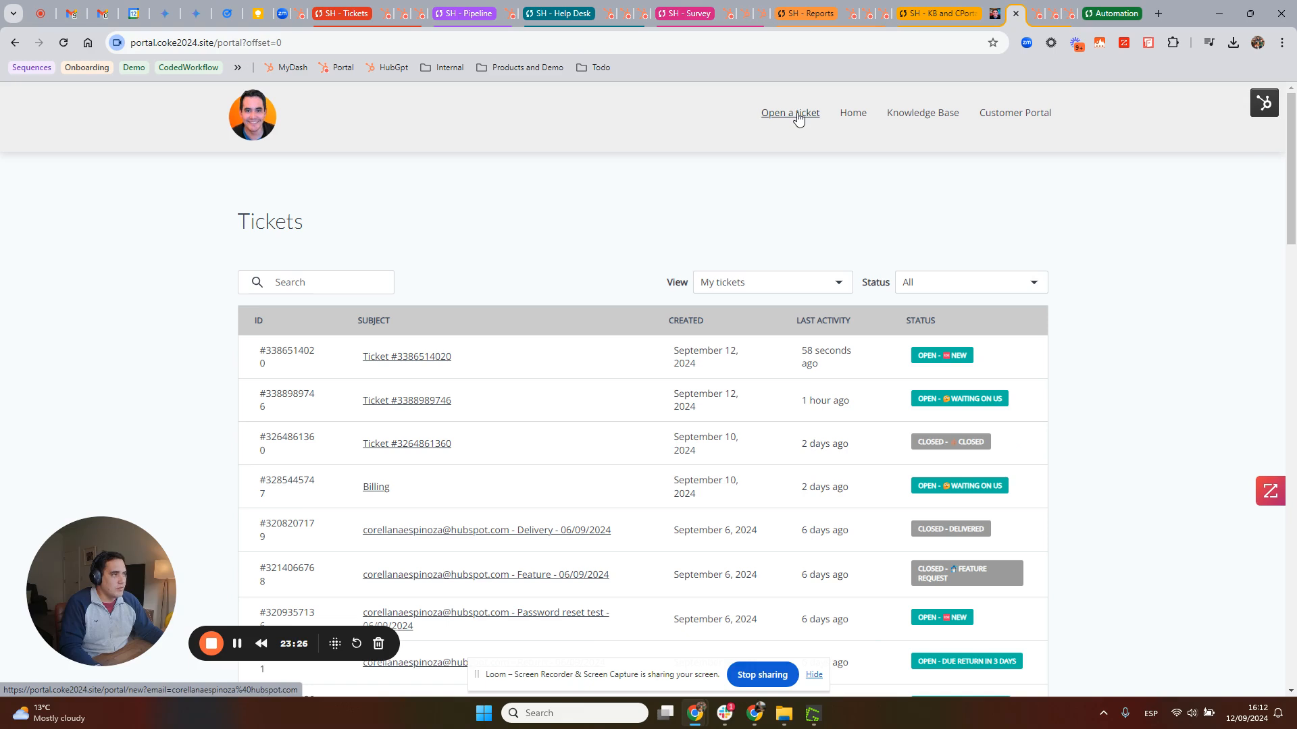
{"action": "left_click", "coordinate": [412, 356]}
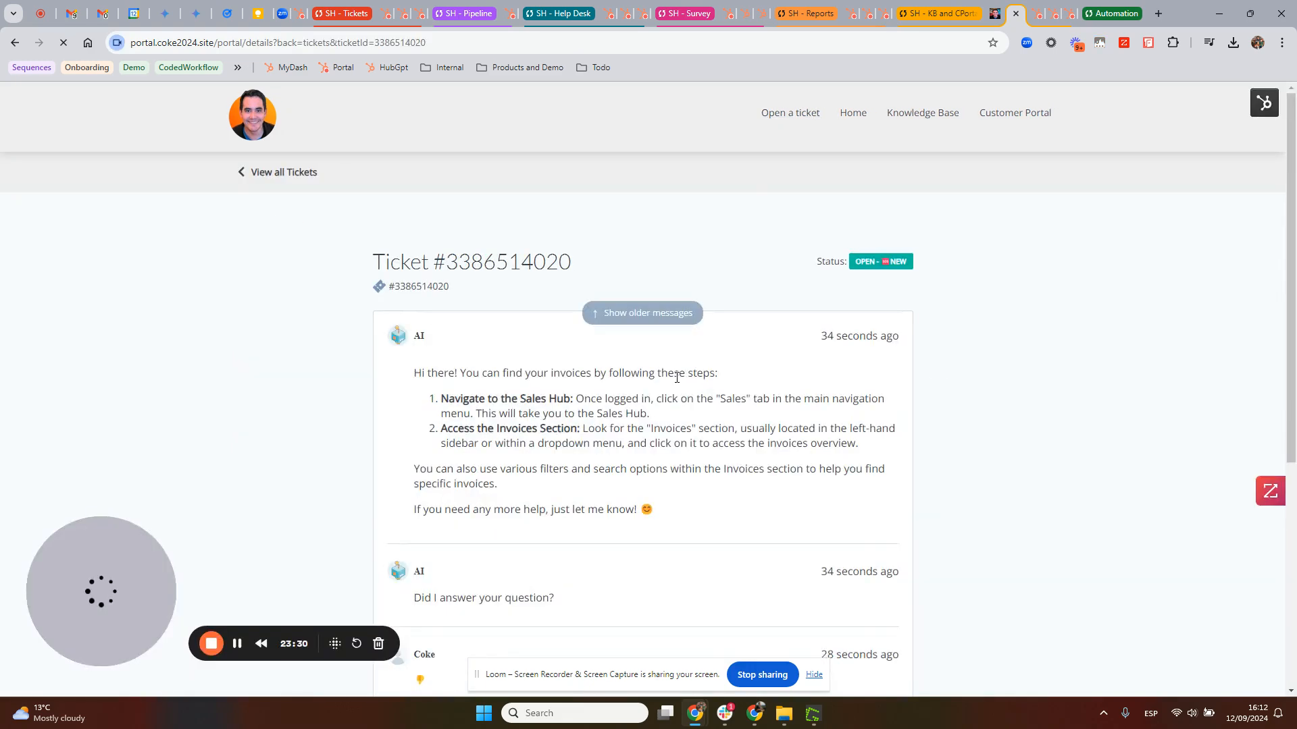
{"action": "scroll", "coordinate": [668, 399], "scroll_direction": "down", "scroll_amount": 6}
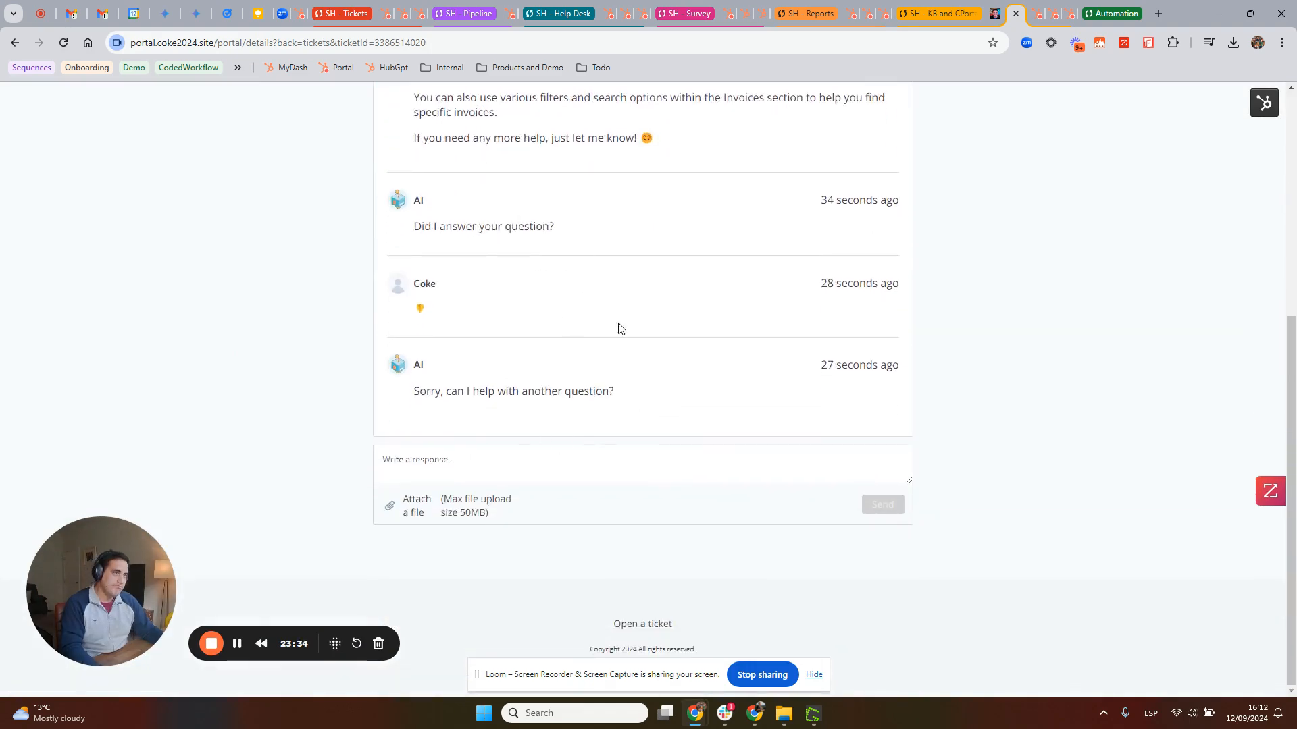
{"action": "scroll", "coordinate": [689, 371], "scroll_direction": "up", "scroll_amount": 6}
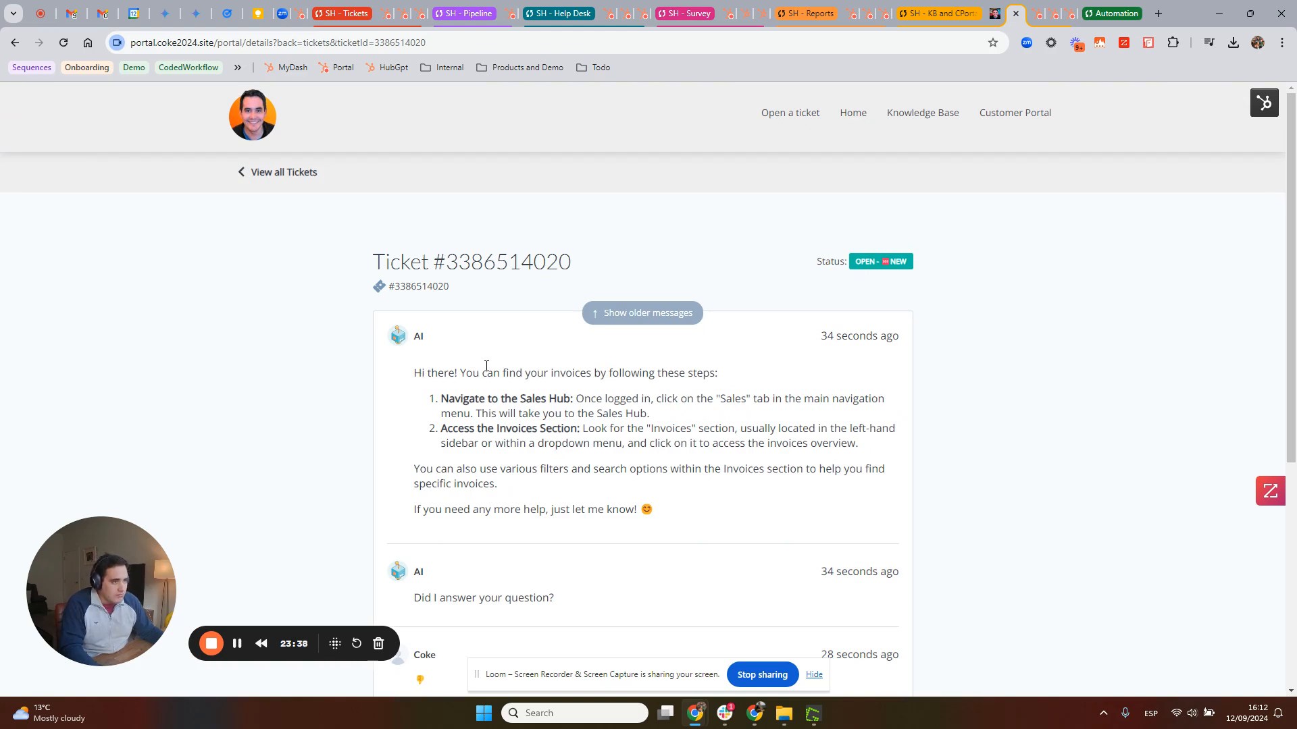
{"action": "left_click_drag", "start_coordinate": [486, 366], "coordinate": [652, 414]}
{"action": "scroll", "coordinate": [709, 483], "scroll_direction": "down", "scroll_amount": 6}
{"action": "left_click", "coordinate": [463, 454]}
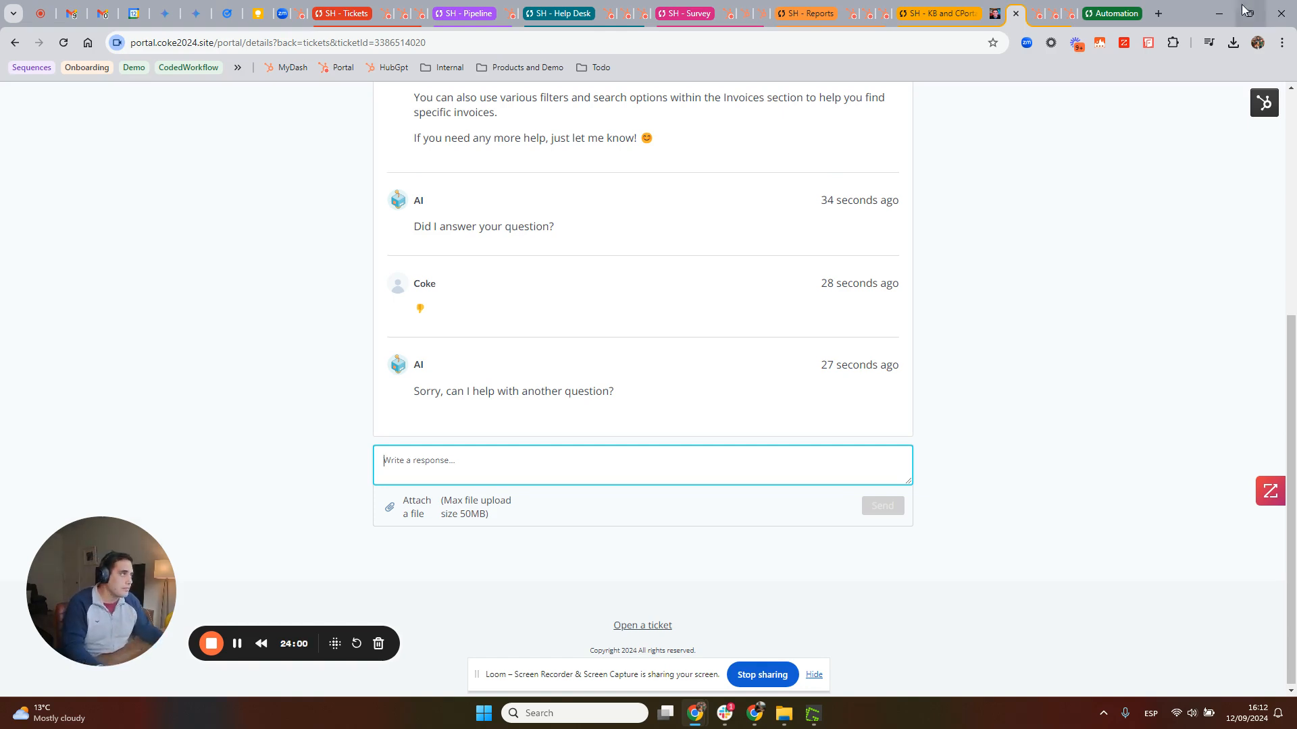
Review the Knowledge base article list, the Knowledge base settings and the Customer Portal general settings, and return to the portal ticket.
{"action": "left_click", "coordinate": [1024, 14]}
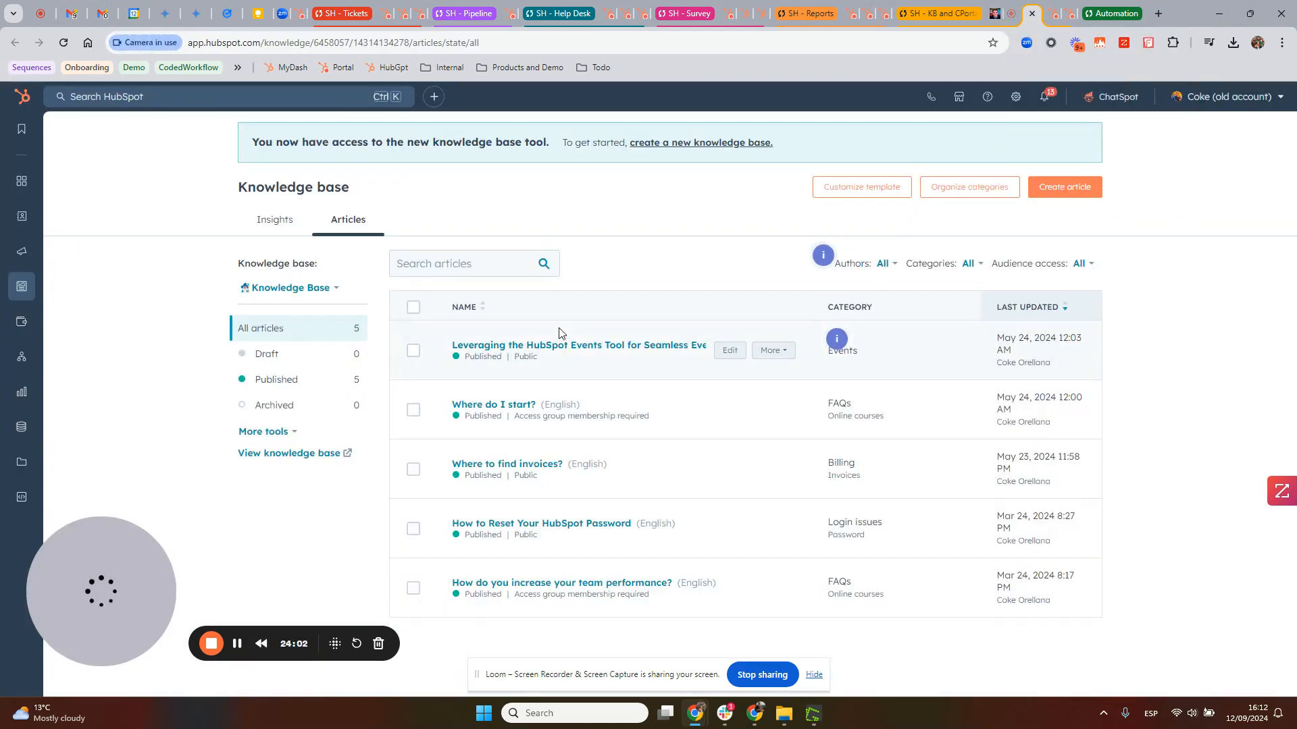
{"action": "left_click", "coordinate": [1056, 14]}
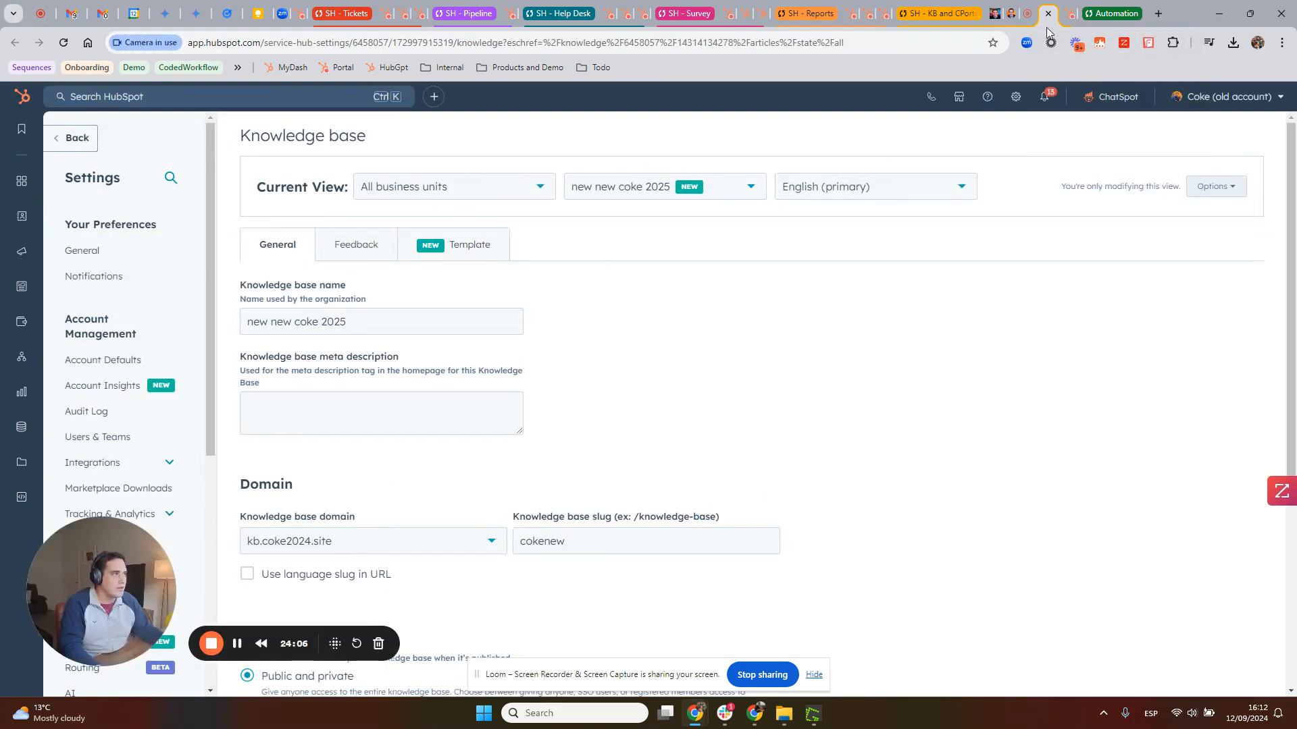
{"action": "left_click", "coordinate": [1065, 20]}
{"action": "scroll", "coordinate": [668, 341], "scroll_direction": "down", "scroll_amount": 10}
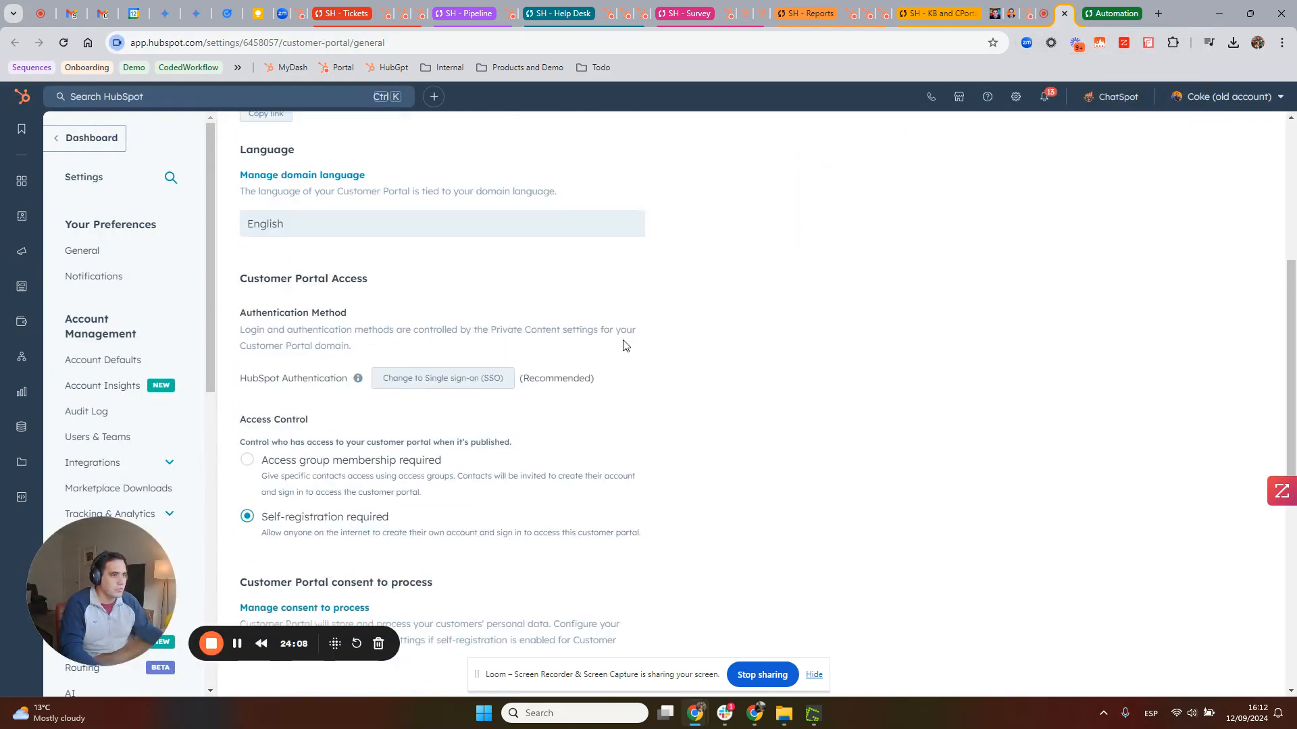
{"action": "scroll", "coordinate": [520, 430], "scroll_direction": "up", "scroll_amount": 10}
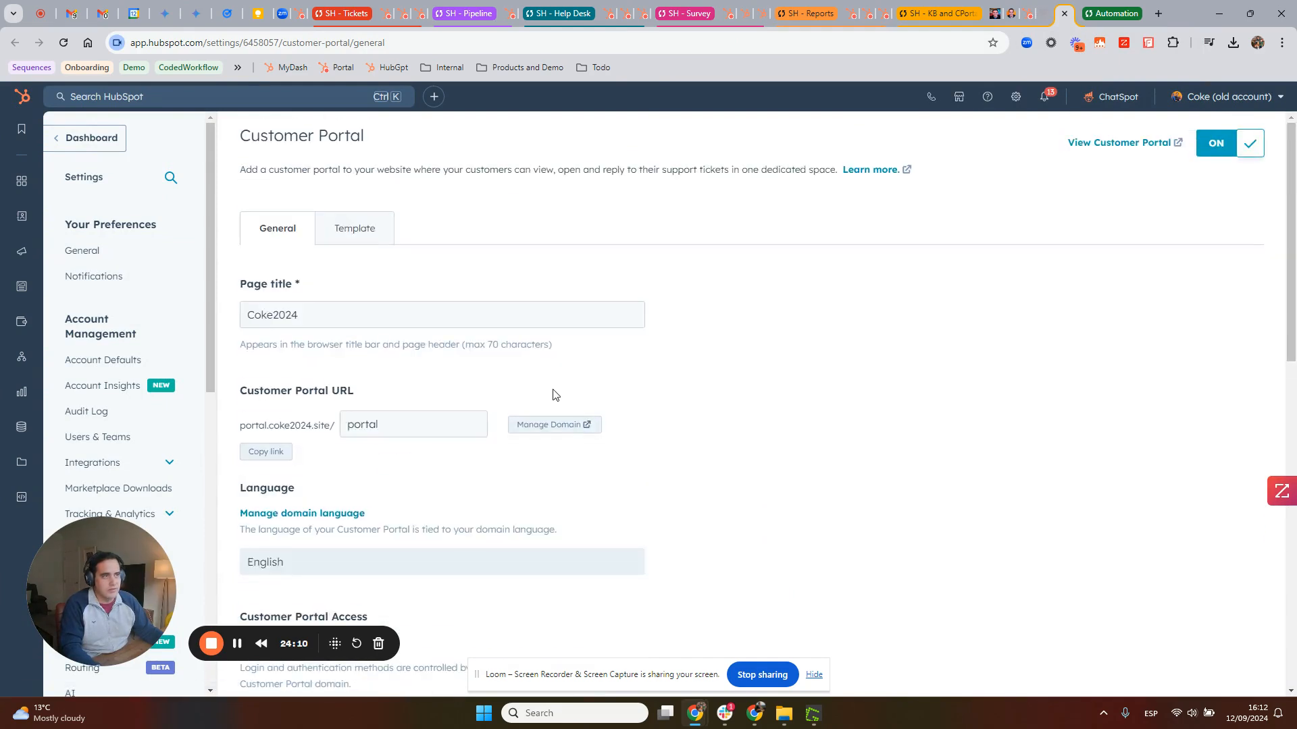
{"action": "left_click", "coordinate": [1045, 15]}
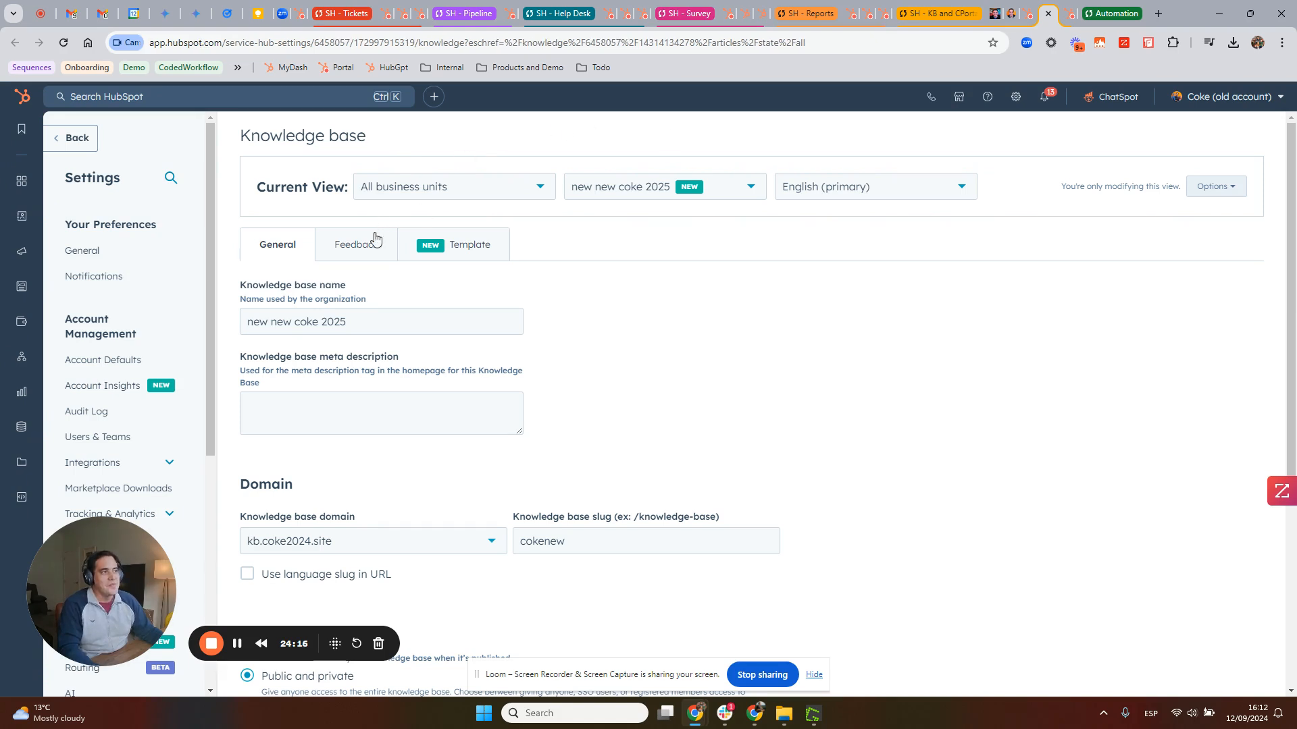
{"action": "left_click", "coordinate": [1019, 20]}
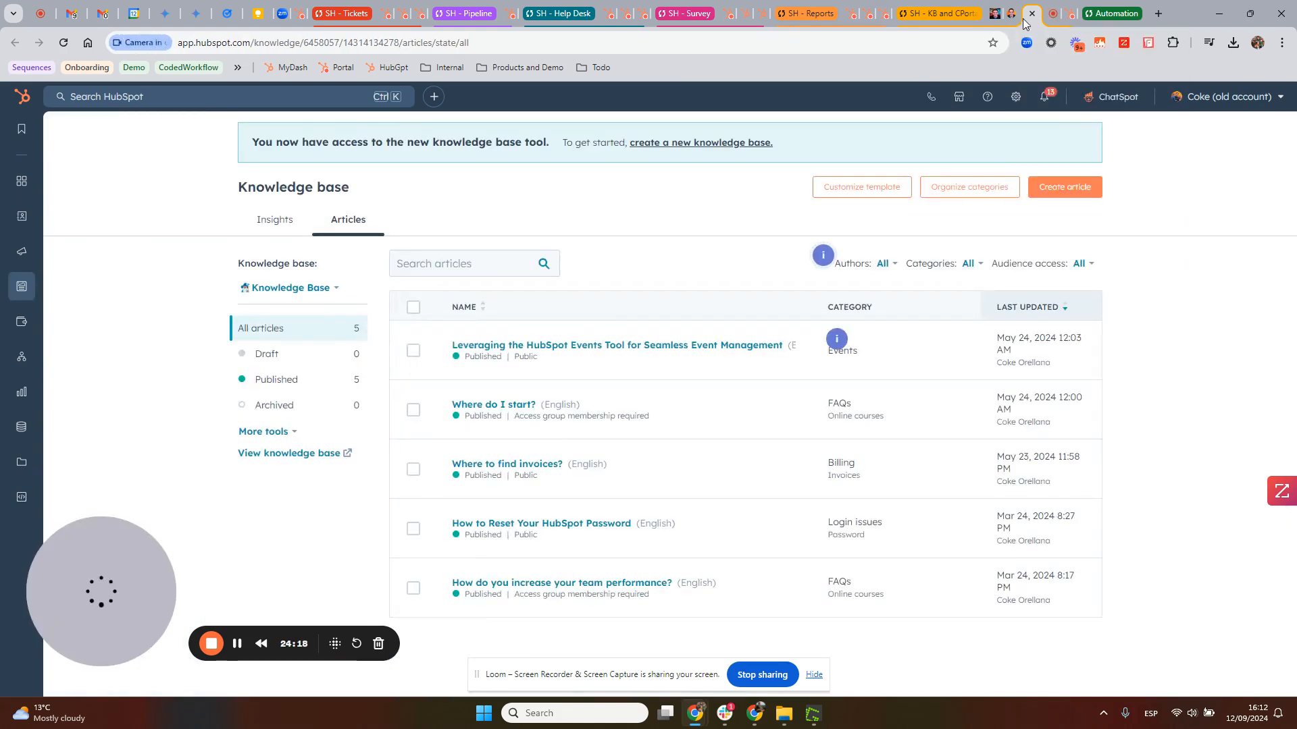
{"action": "left_click", "coordinate": [1011, 18]}
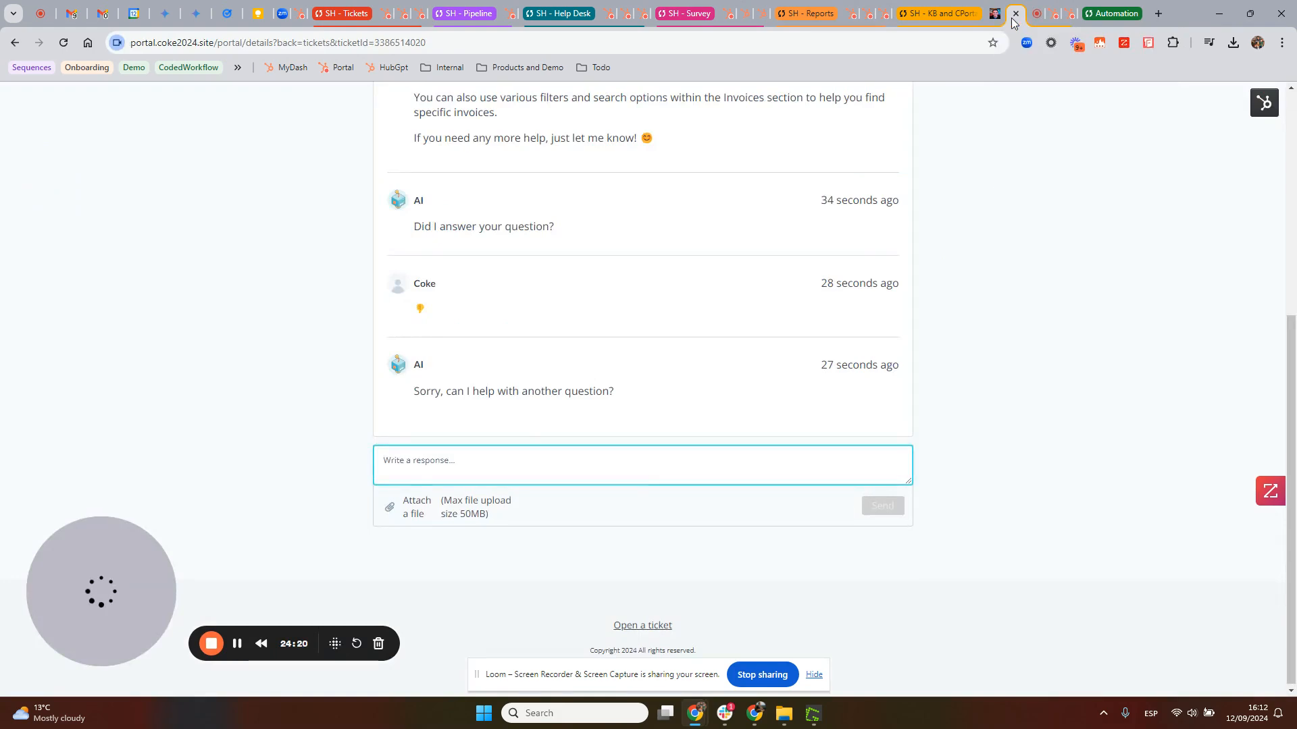